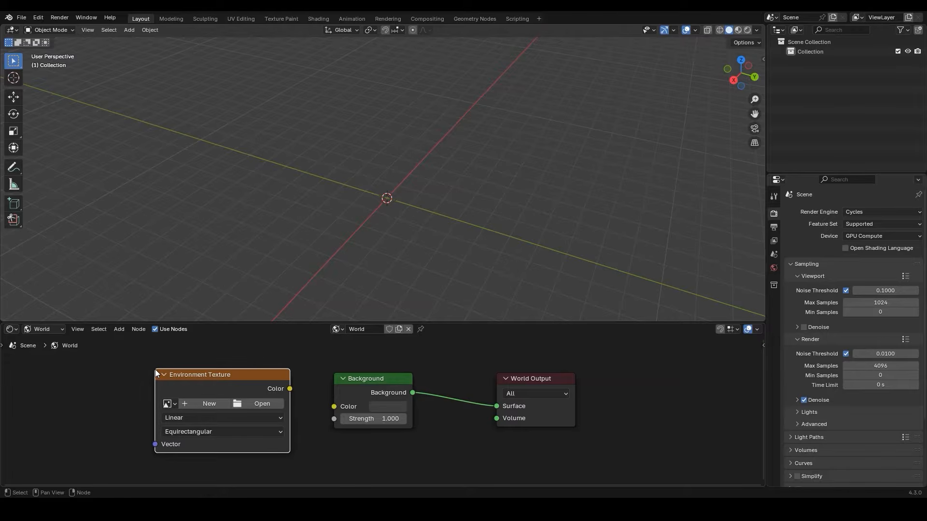
Load the HDRI image GSG_HC016_A013_Night_Parking_02.exr from the hdri\night folder into the Environment Texture node
left_click(276, 405)
left_click(272, 339)
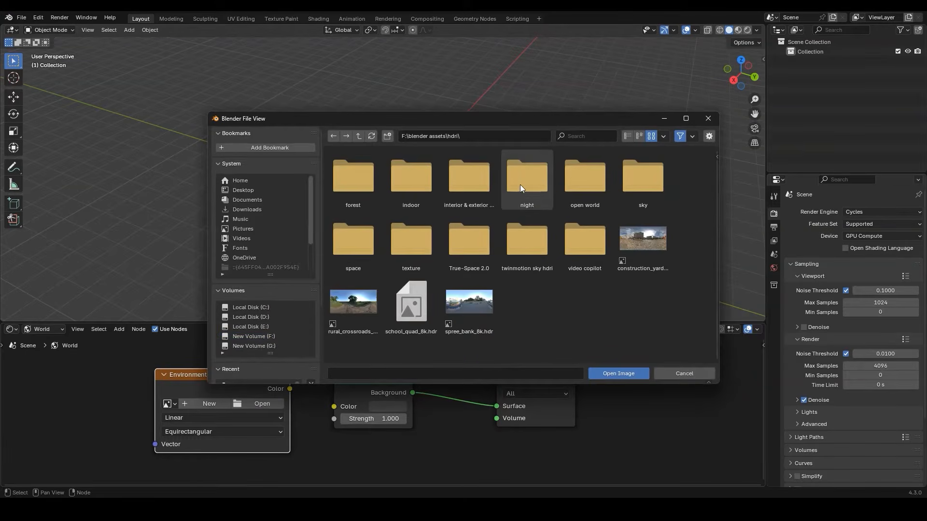
double_click(511, 184)
left_click(372, 186)
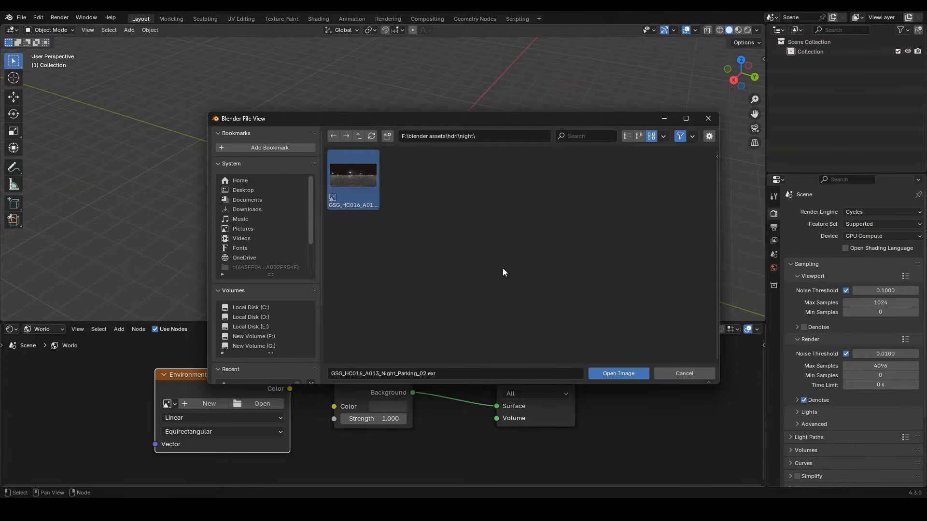
left_click(632, 374)
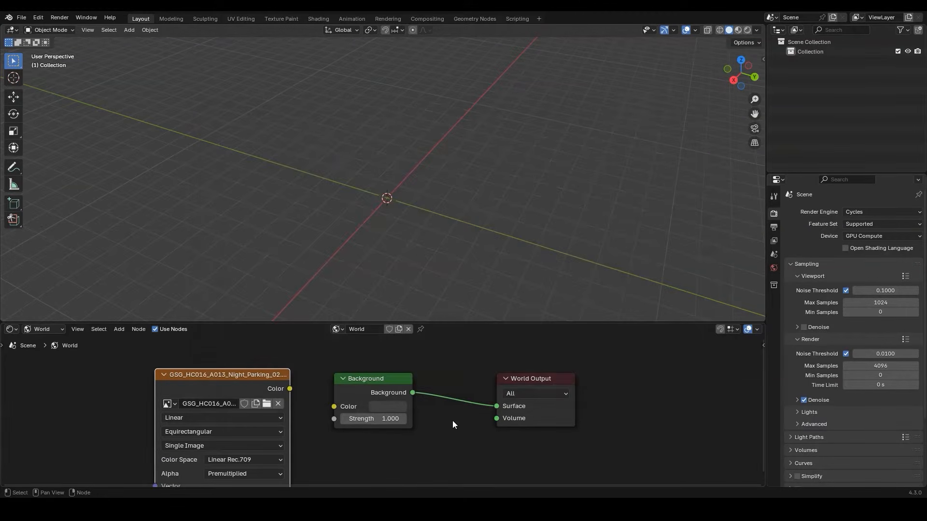
Connect the environment texture's Color output to the Background node's Color input and show the viewport in rendered shading
left_click_drag(290, 389, 334, 407)
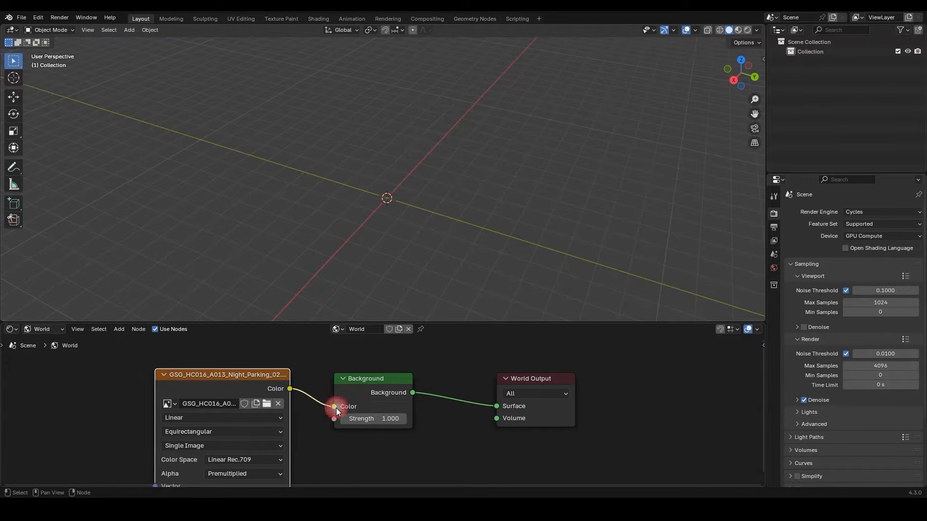
left_click(750, 30)
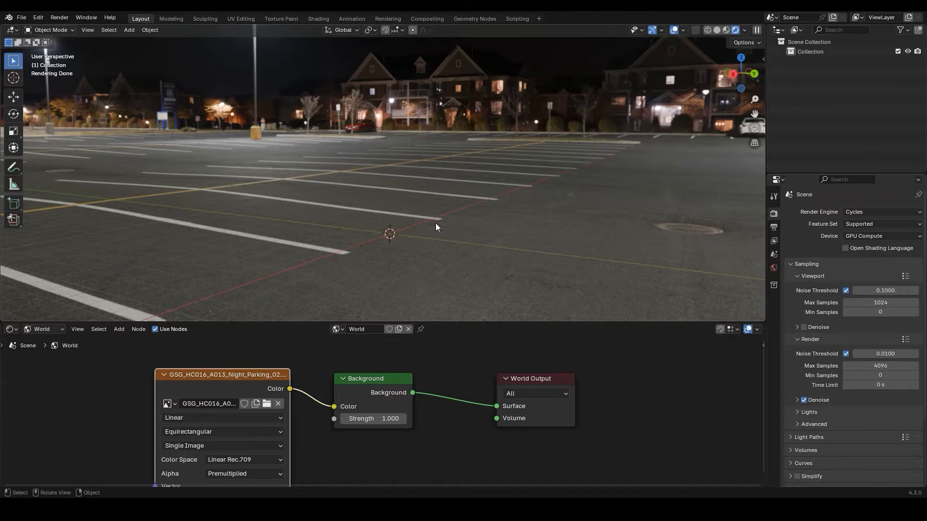
Make room beside the environment texture node and add linked Texture Coordinate and Mapping nodes to its Vector input
scroll(210, 374, "down", 2)
middle_click_drag(209, 378, 387, 359)
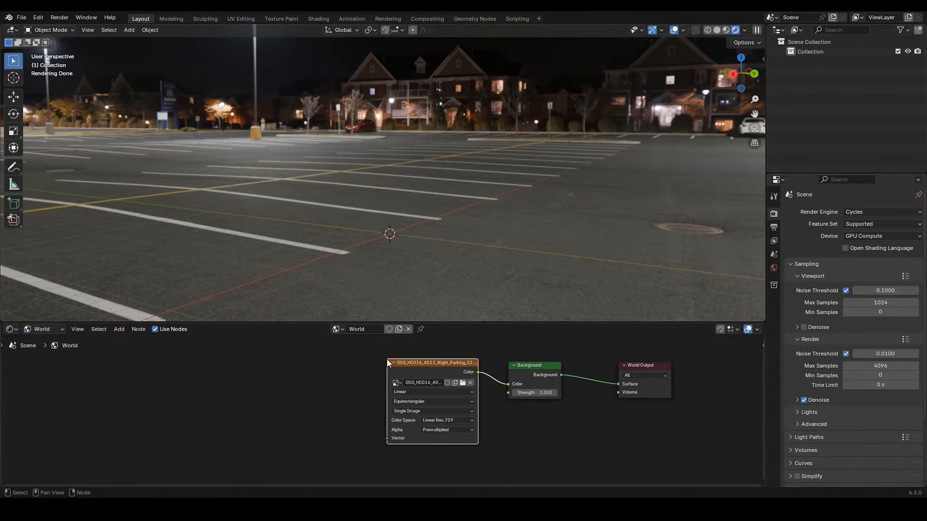
key("ctrl+t")
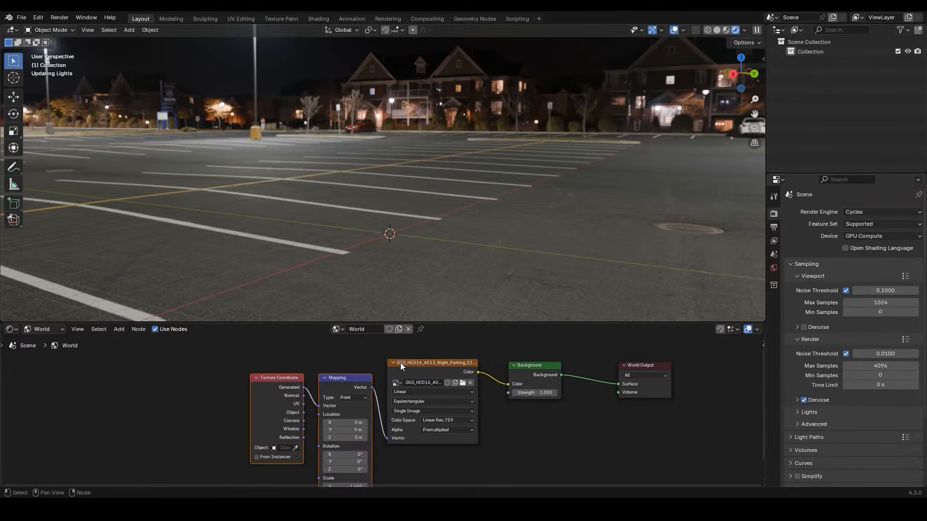
middle_click_drag(396, 378, 401, 351)
scroll(400, 350, "down", 1)
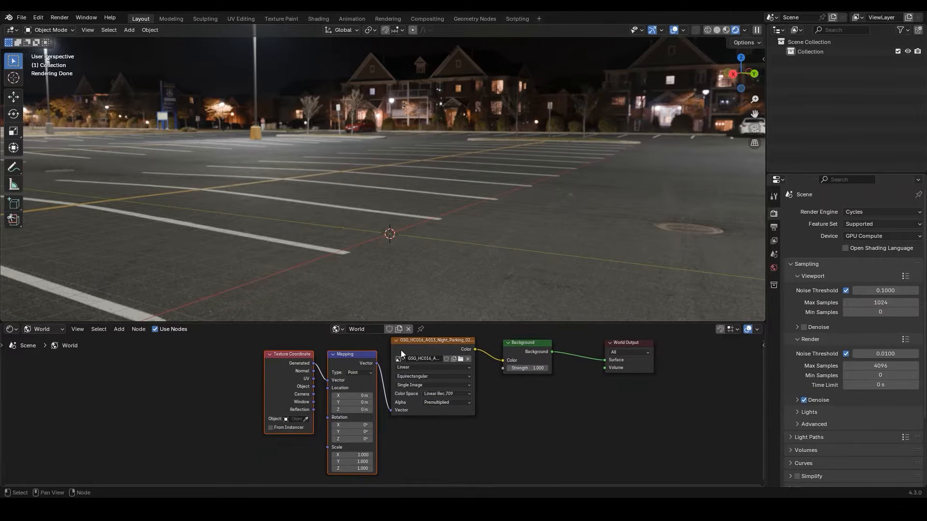
Set the Mapping node's rotation to 180° to turn the night parking environment around
scroll(382, 421, "up", 3)
left_click(338, 460)
type("180")
key("Return")
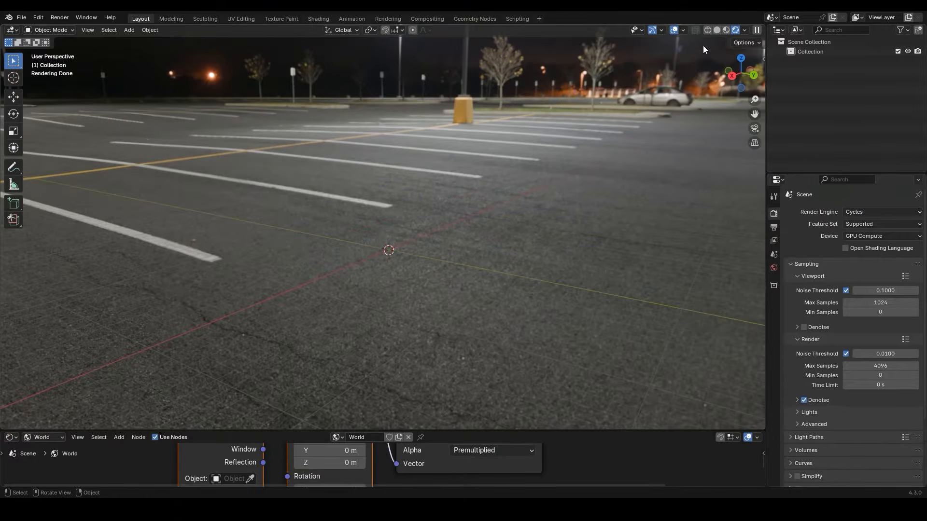
Return the viewport to solid shading and add a plane mesh at the world origin
left_click(715, 33)
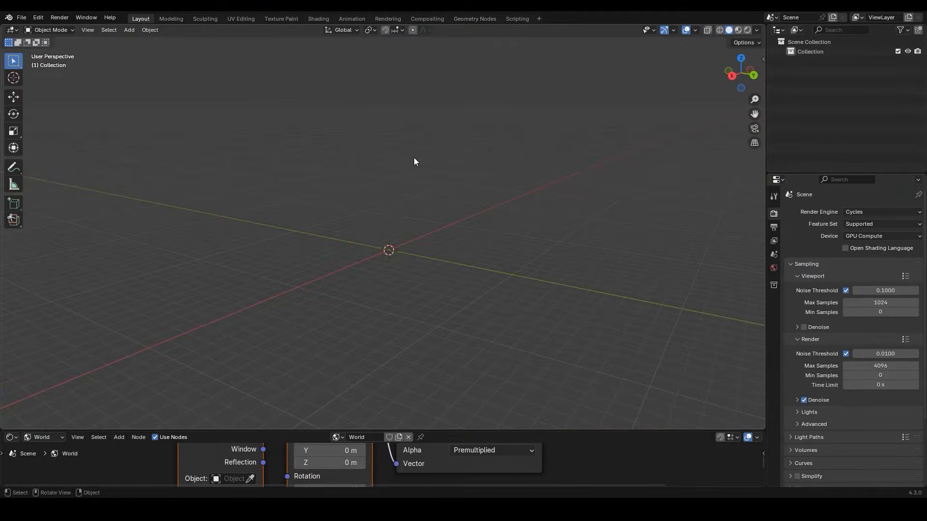
key("shift+a")
mouse_move(399, 172)
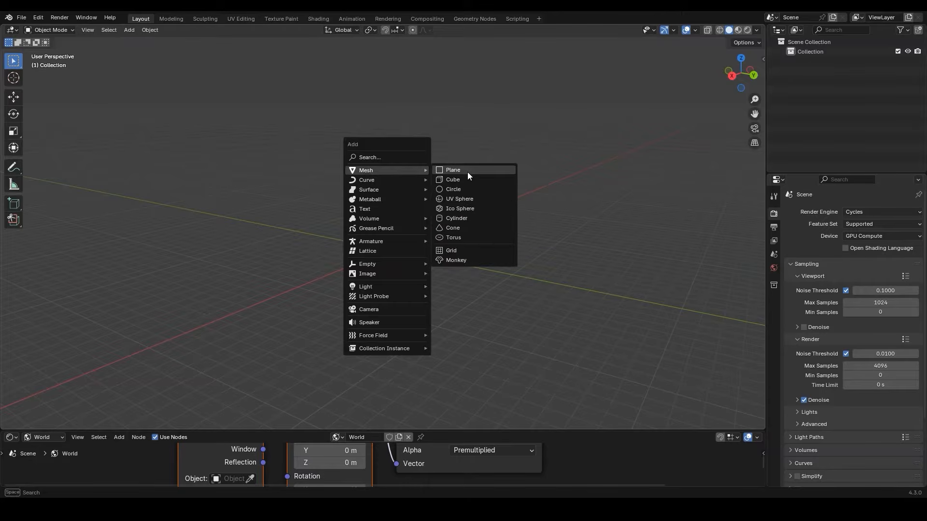
left_click(467, 172)
scroll(428, 218, "up", 6)
scroll(424, 221, "down", 2)
middle_click_drag(424, 221, 468, 235)
Set the plane's dimensions to 6.3 m in X and 20.2 m in Y
key("n")
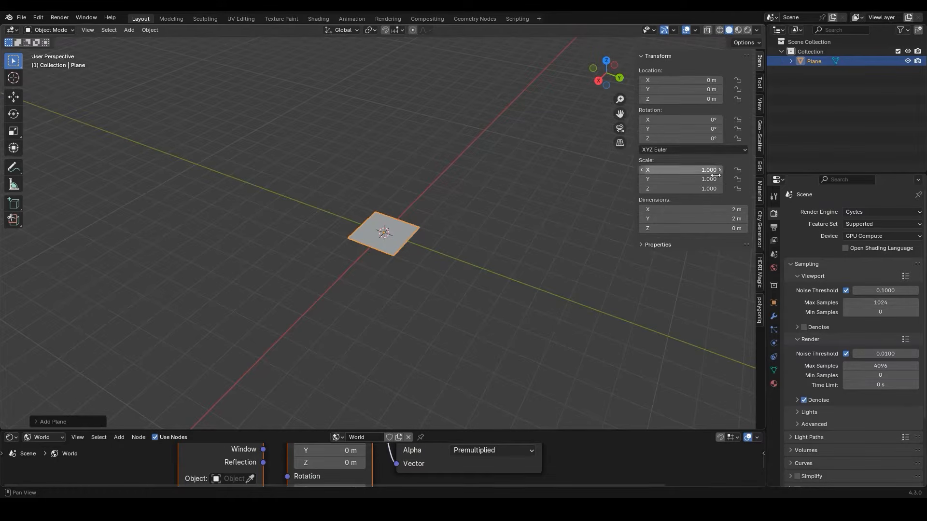
left_click(703, 210)
type("6.3")
key("Return")
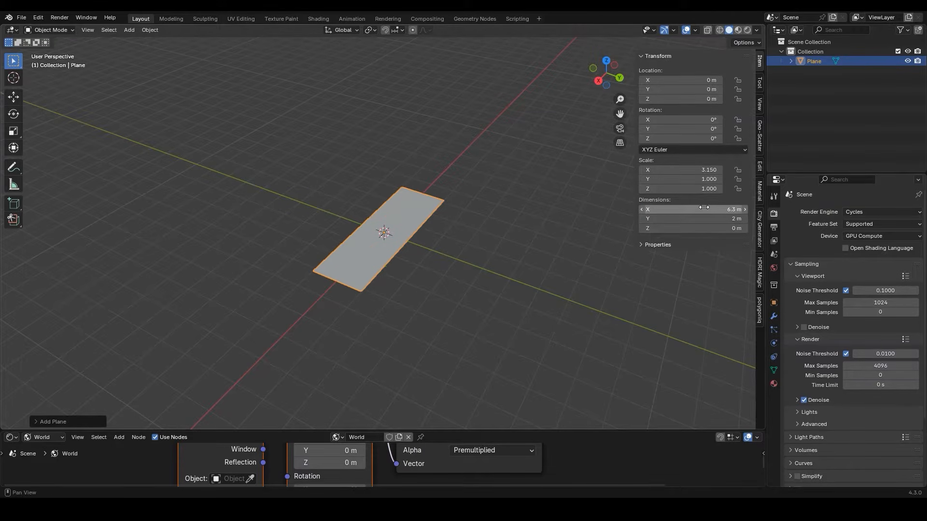
left_click(704, 219)
type("20")
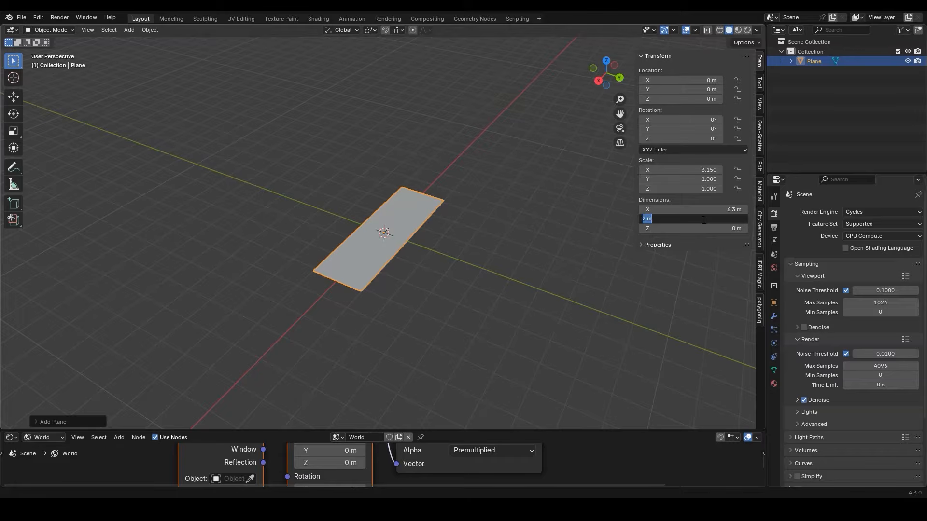
type(".2")
key("Return")
Rename the plane as GROUND PLANE MAIN
key("F2")
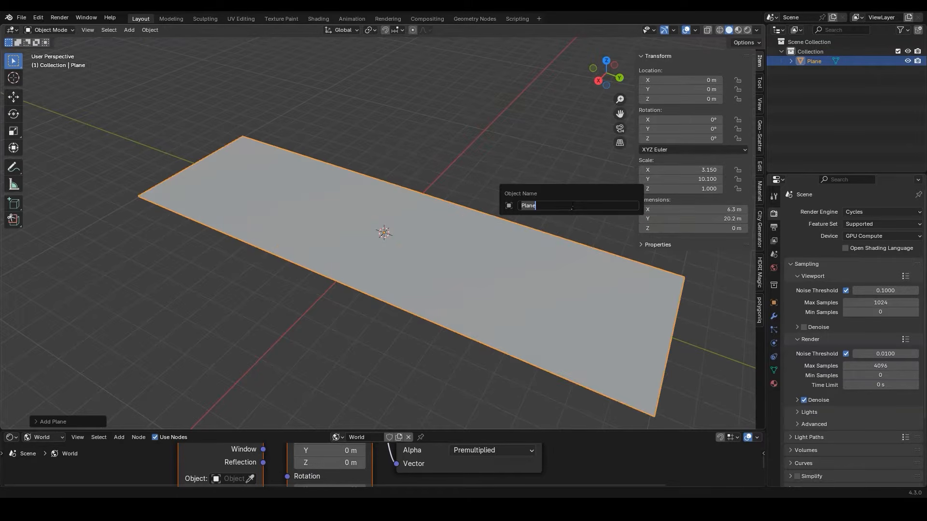
type("GROUND PLANE MAIN")
key("Return")
Add a second plane and set its dimensions to 1.12 m in X and 20.2 m in Y
key("shift+a")
mouse_move(563, 200)
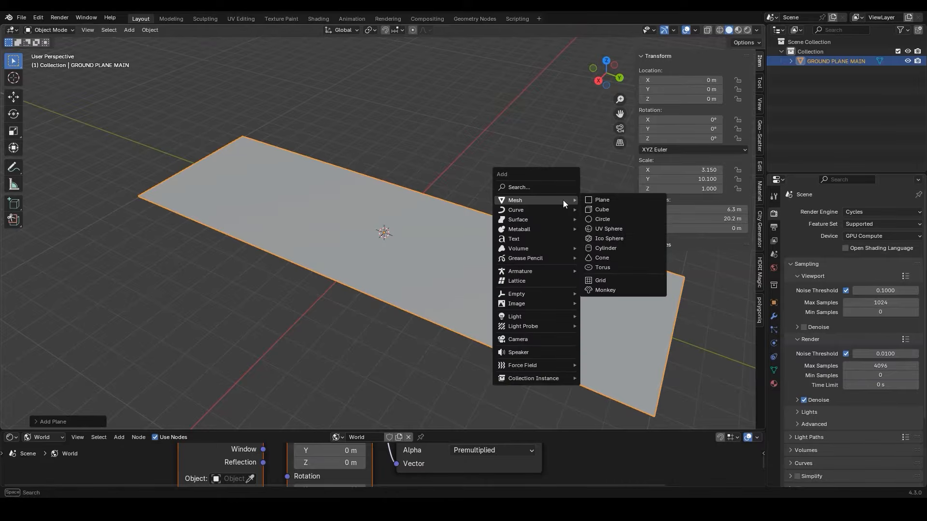
left_click(600, 201)
middle_click_drag(594, 204, 613, 204)
left_click(685, 209)
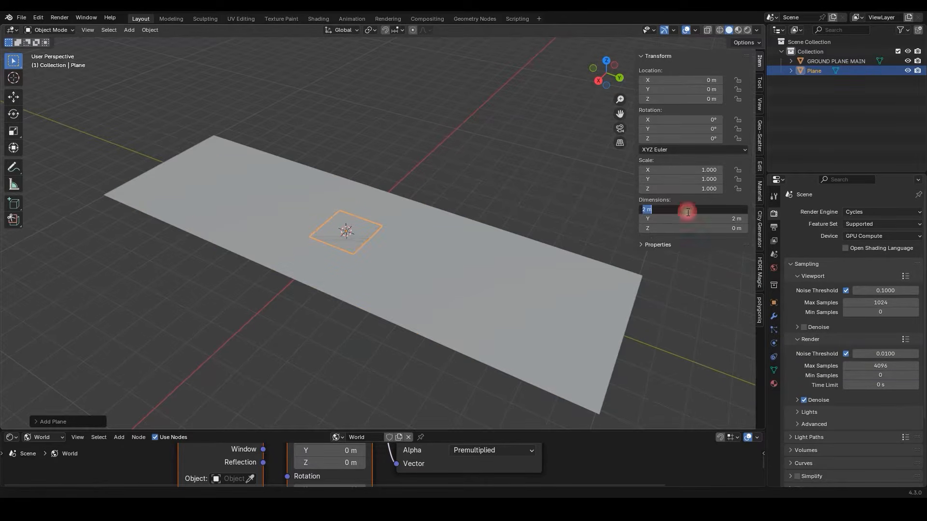
type("1.12")
key("Return")
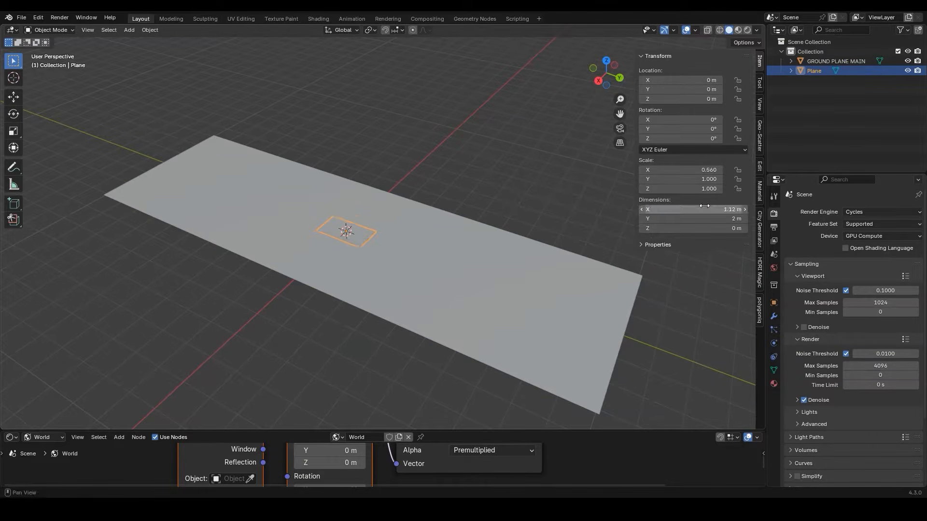
left_click(705, 218)
type("20")
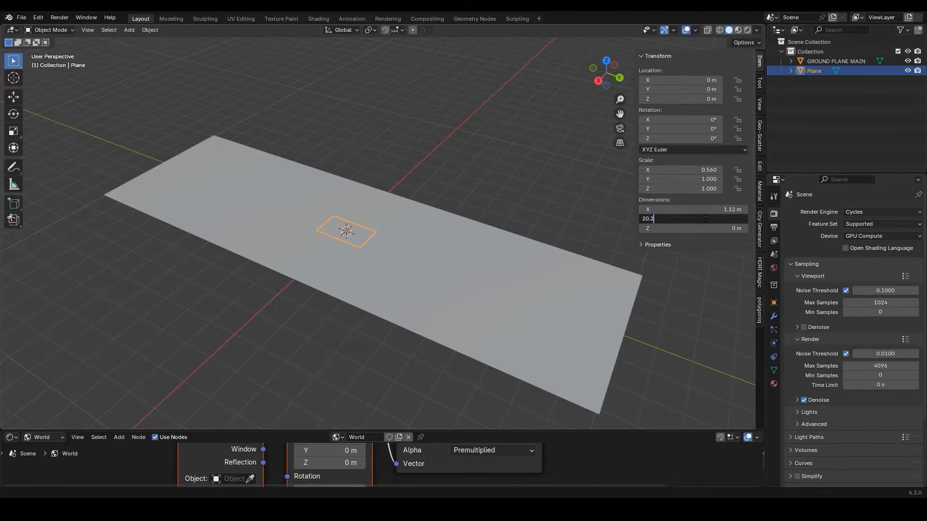
type(".2")
key("Return")
Rename the second plane as GROUND PLANE RIGHT and move it along X to about -3.71 m, beside the main plane
key("F2")
type("GROU")
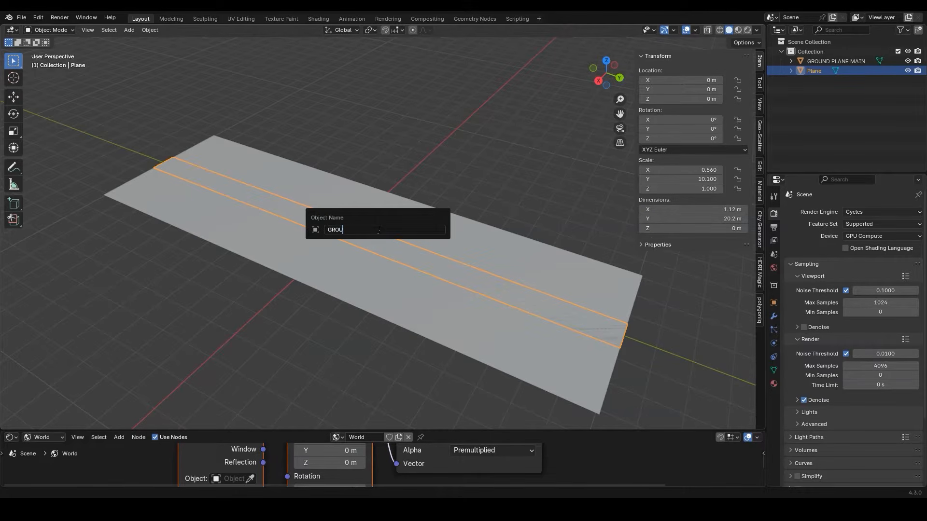
type("ND PLANE RIGHT")
key("Return")
key("g")
key("x")
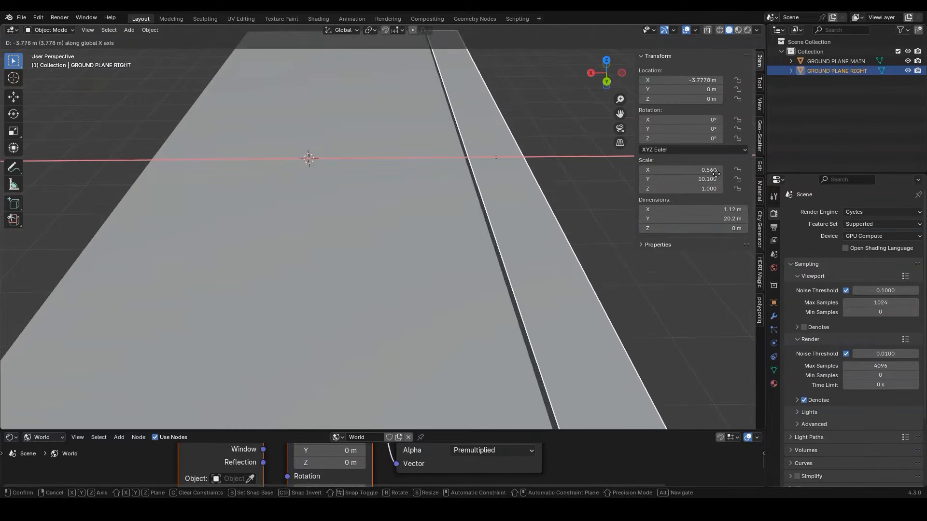
Add a third plane and set its dimensions to 1.34 m in X and 20.2 m in Y
key("shift+a")
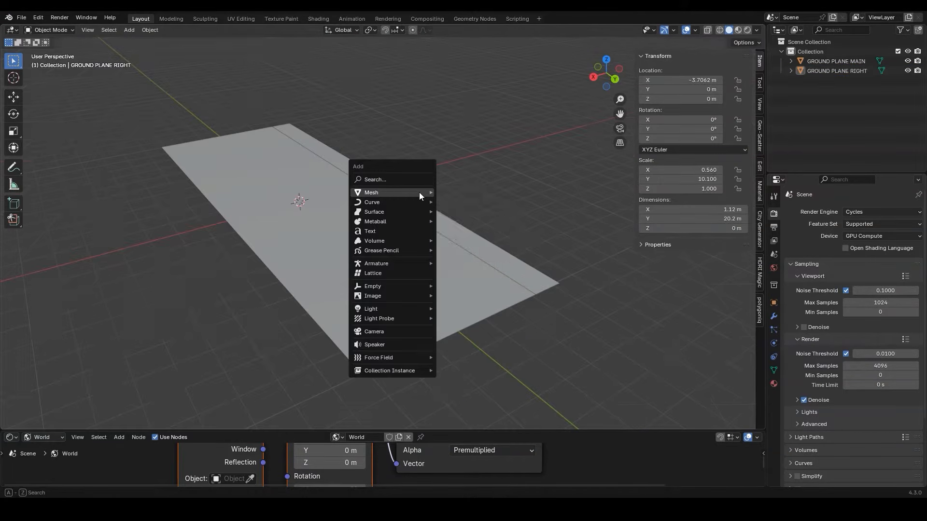
mouse_move(418, 192)
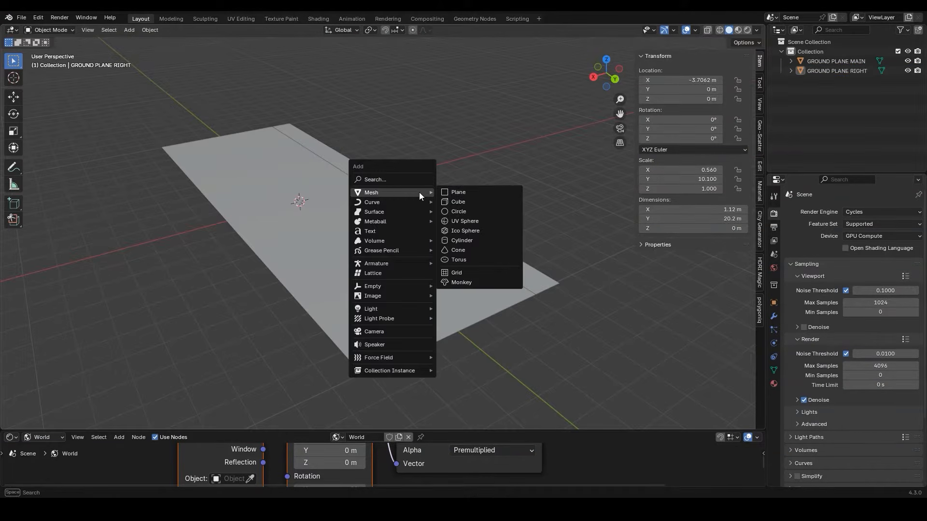
left_click(461, 193)
left_click(684, 210)
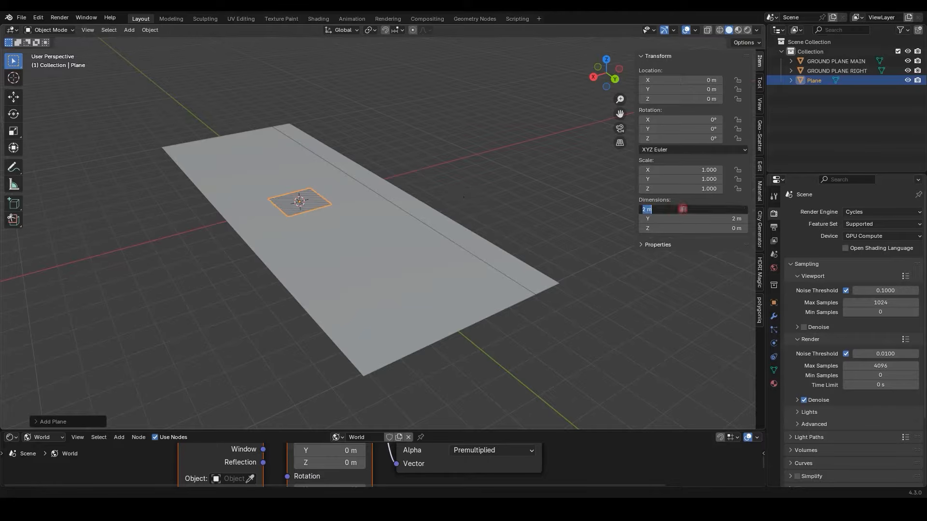
type("1.34")
key("Tab")
type("20")
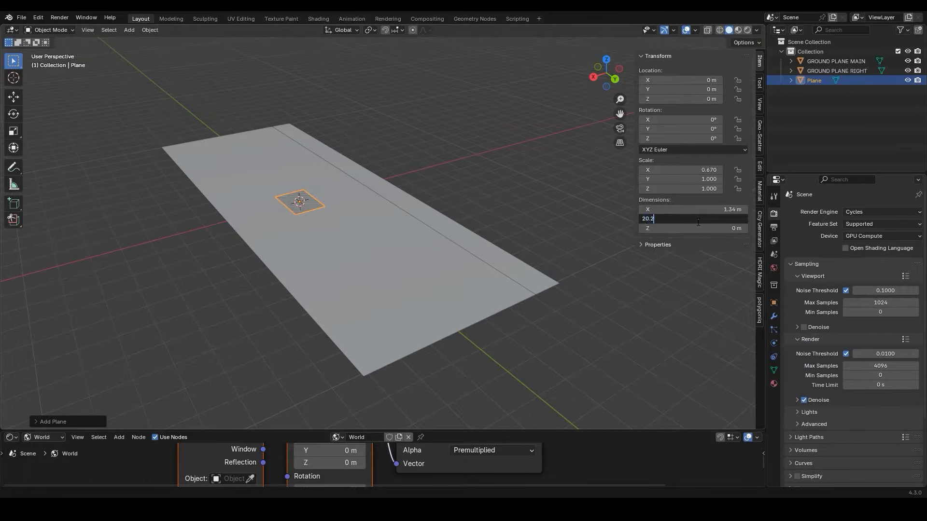
type(".2")
key("Return")
Rename the third plane as GROUND PLANE LEFT
key("F2")
type("GROUND ")
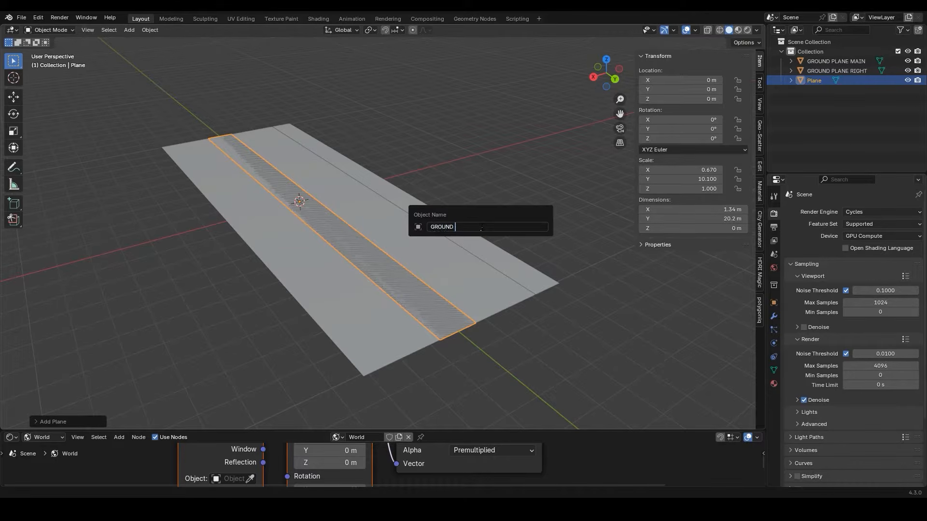
type("PLANE LEFT")
key("Return")
Move GROUND PLANE LEFT along X to about 2.21 m and raise it slightly to about 0.005 m in Z
key("KP_Decimal")
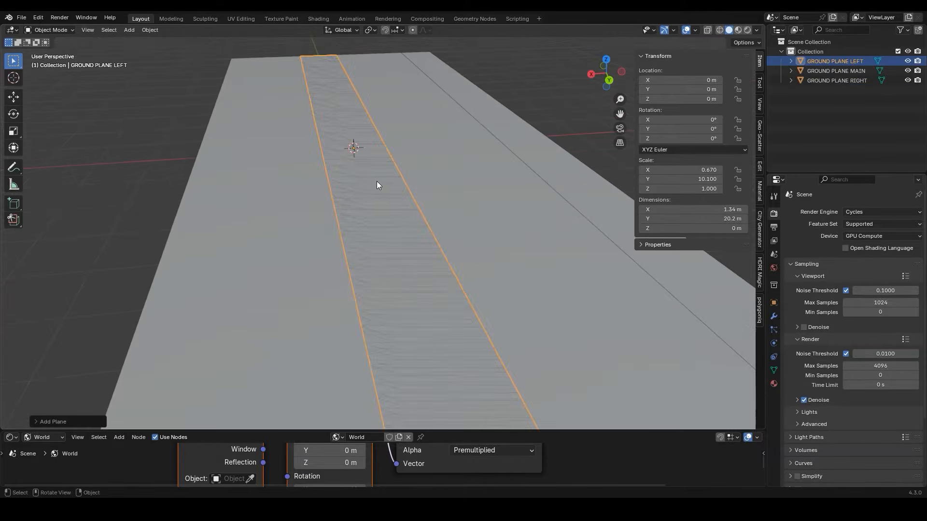
key("g")
key("x")
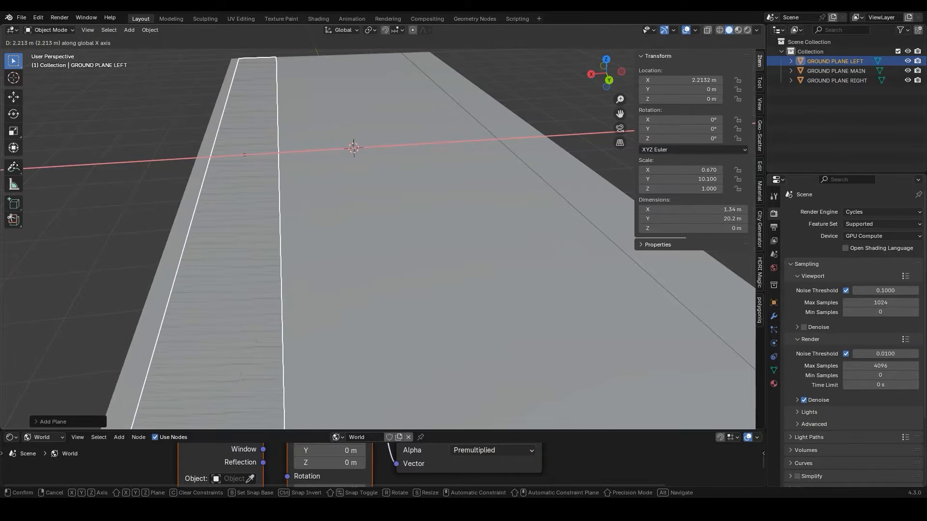
left_click(734, 176)
key("g")
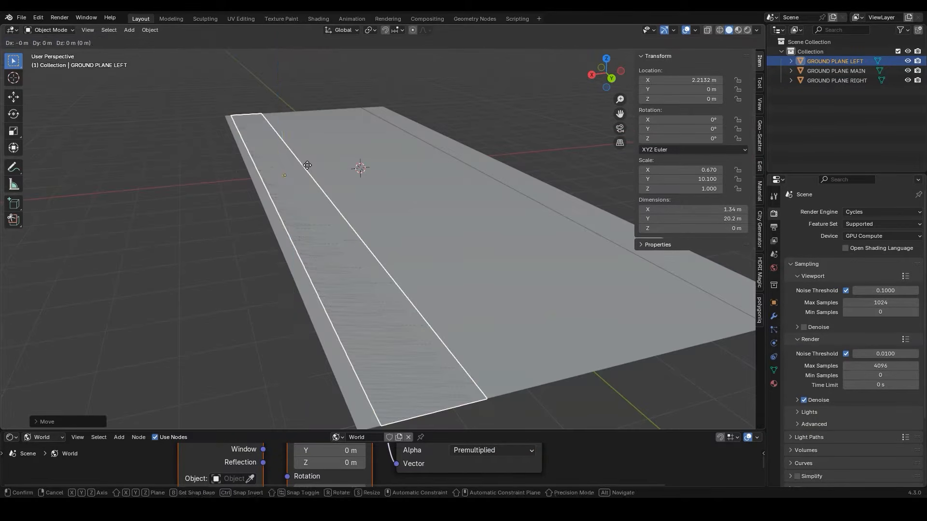
key("z")
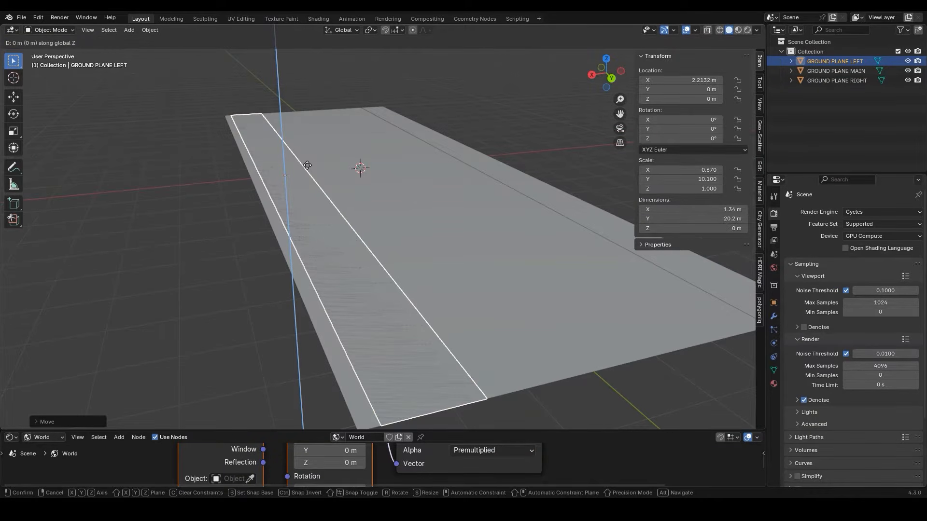
left_click(308, 164)
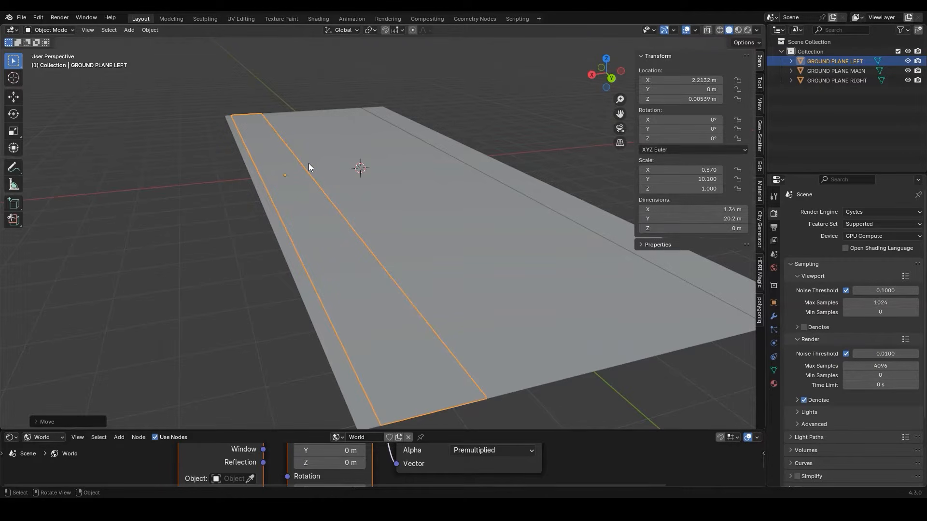
Extrude the face of GROUND PLANE LEFT upward by about 0.086 m to form a raised strip
key("Tab")
middle_click_drag(308, 164, 370, 213)
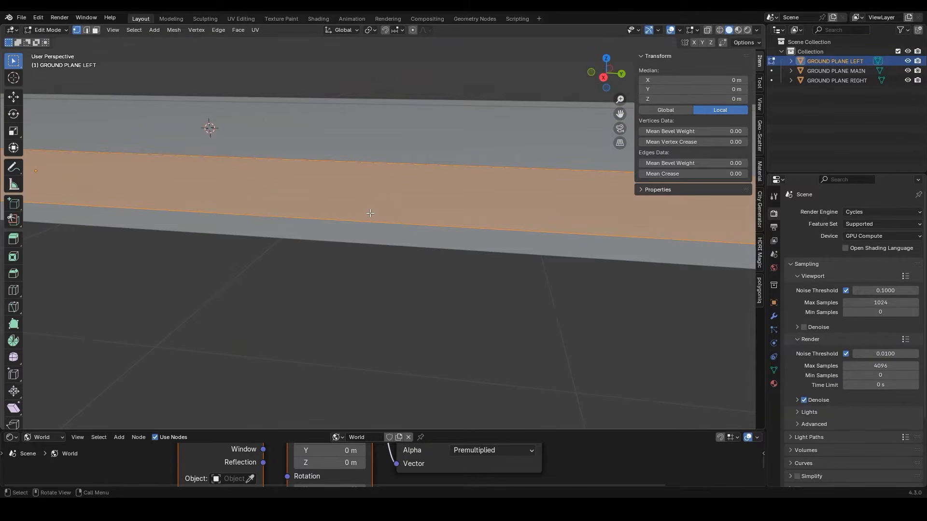
key("e")
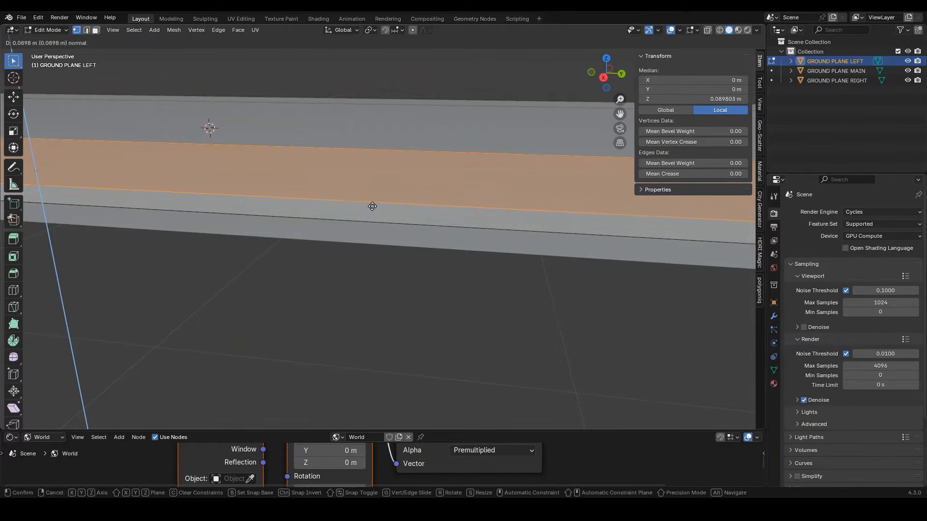
left_click(373, 209)
key("Tab")
middle_click_drag(372, 212, 318, 180)
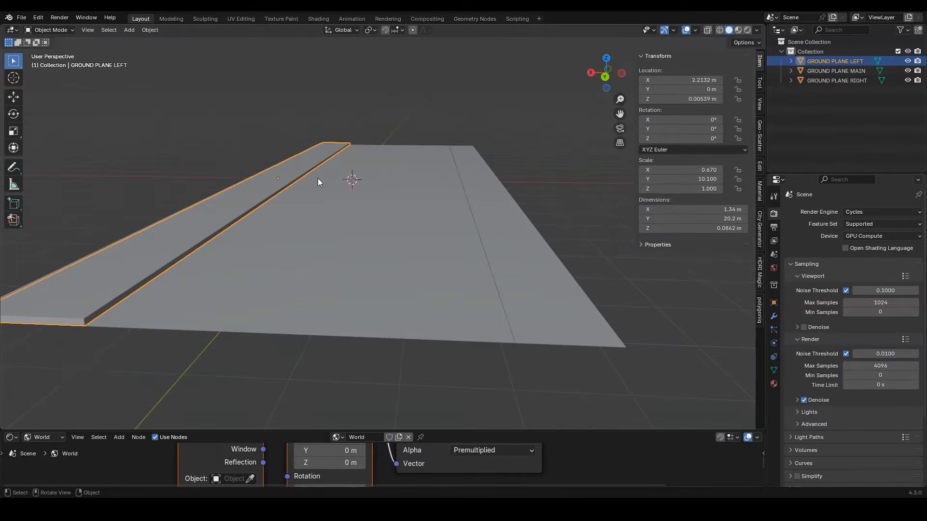
Select all three ground planes and move them to a new collection named GROUND PLANES
left_click_drag(234, 147, 505, 277)
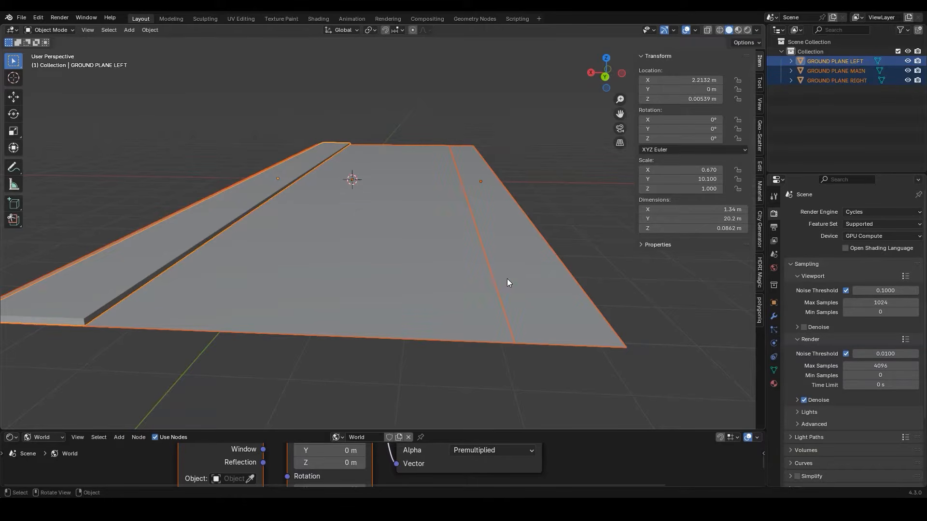
key("m")
left_click(507, 278)
type("GR")
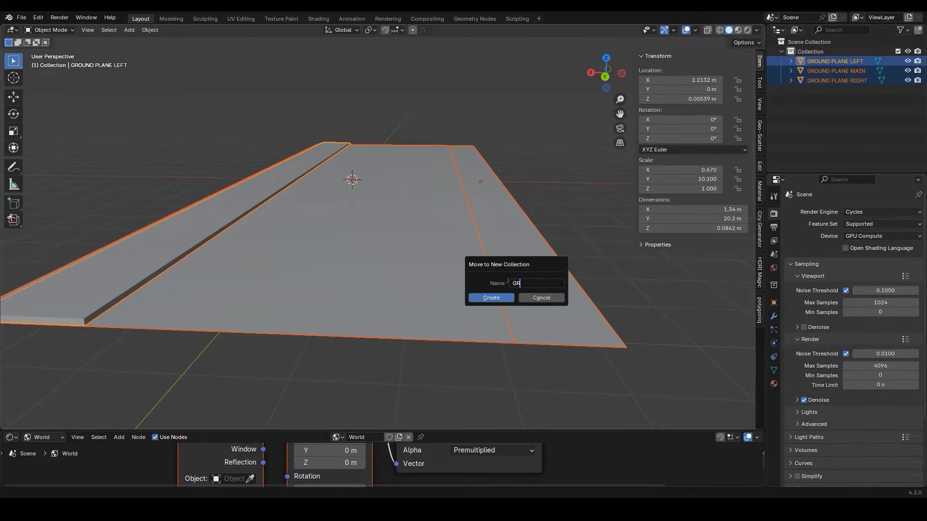
type("OUND PLANES")
key("Return")
key("Return")
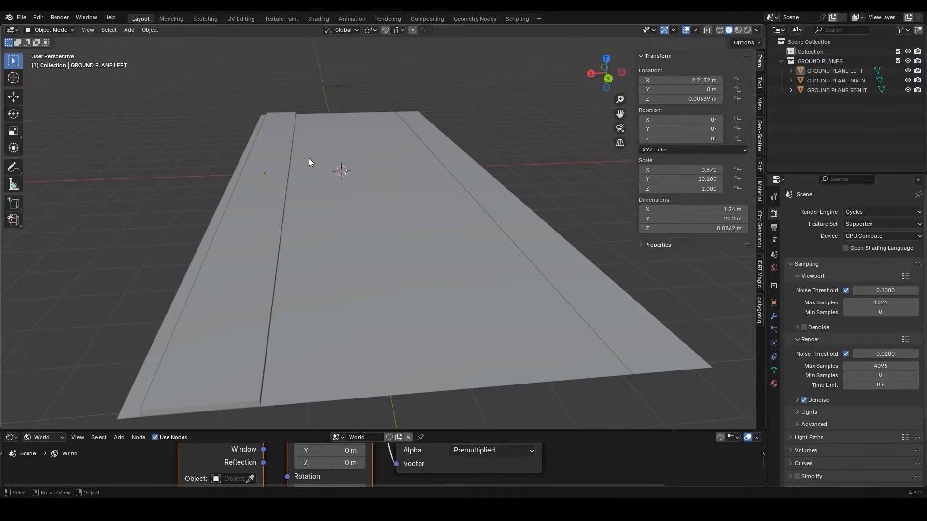
Add a plane and set its dimensions to 11 m in X and 4.75 m in Y
key("shift+a")
mouse_move(309, 158)
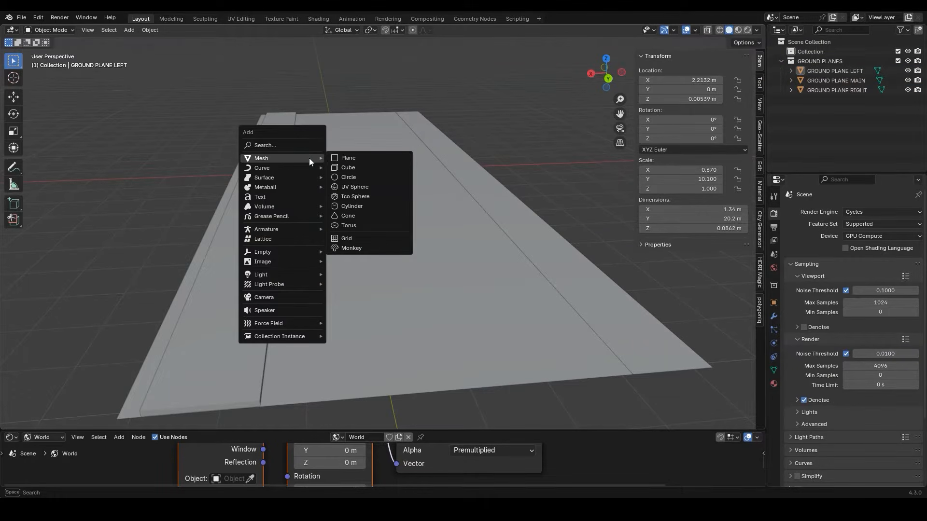
left_click(349, 158)
middle_click_drag(338, 152, 609, 204)
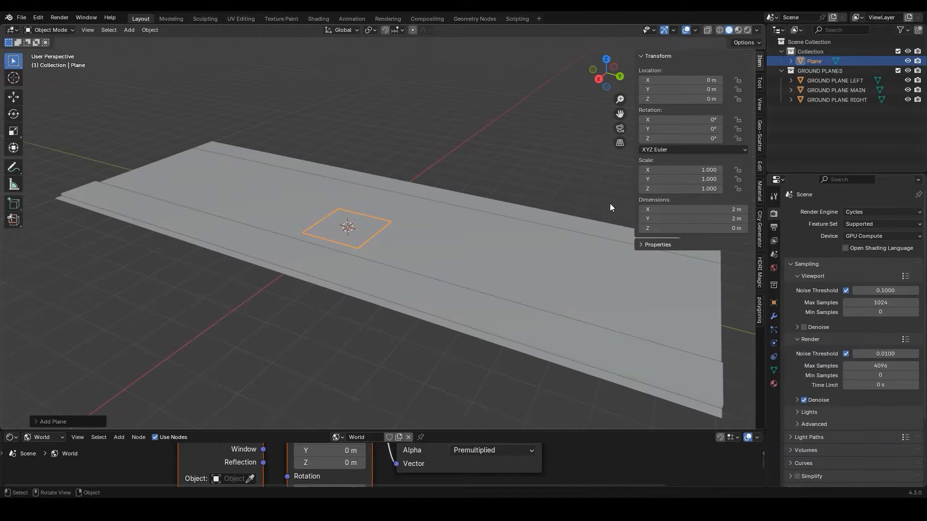
left_click(683, 209)
type("11")
key("Return")
left_click(685, 219)
type("4.75")
key("Return")
Rotate the new plane 90° around X and 90° around Z so it stands along the street
key("r")
type("x")
type("90")
key("Return")
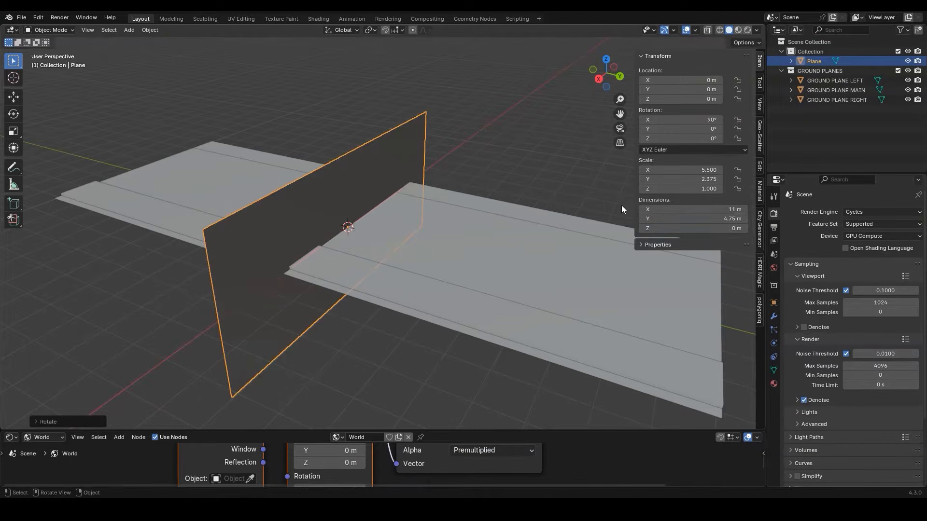
key("r")
type("z")
type("90")
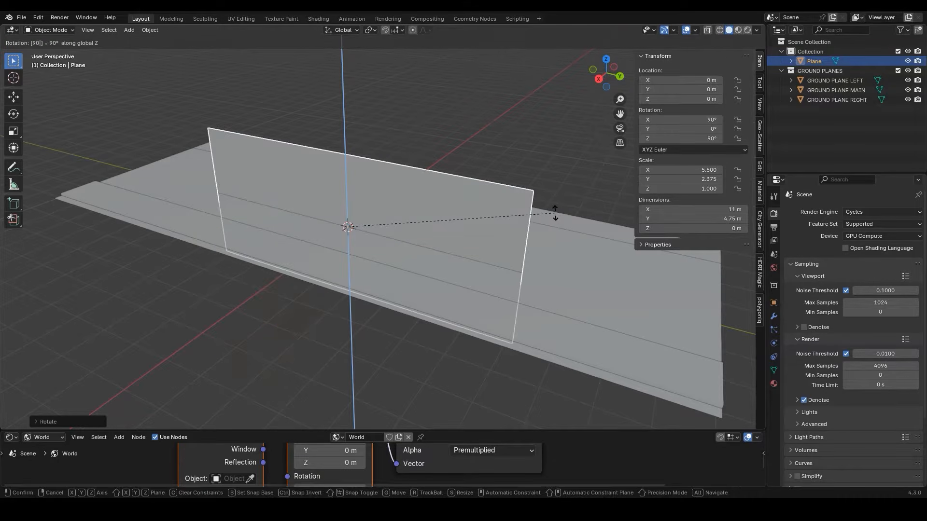
key("Return")
Move the upright plane to the street's right edge at about X -4.26 m, Y 4.55 m and Z 2.31 m
key("g")
key("x")
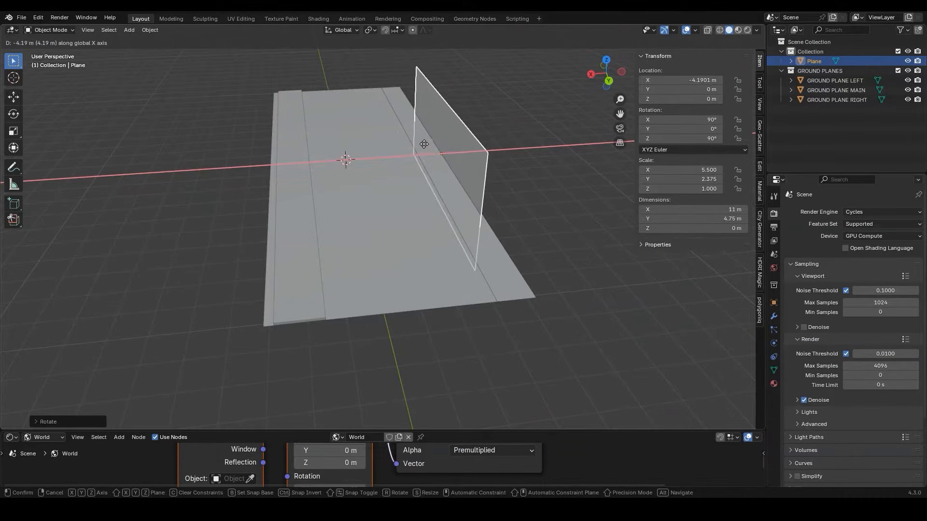
key("y")
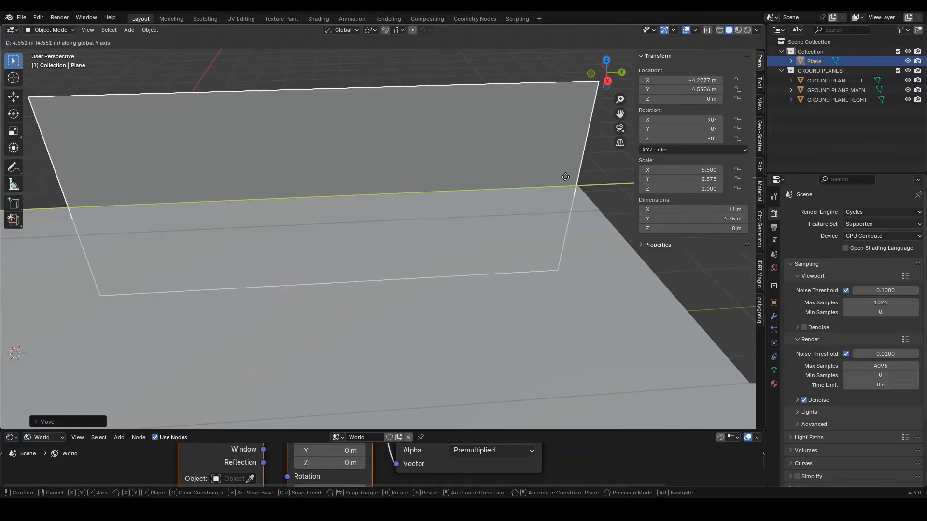
key("Return")
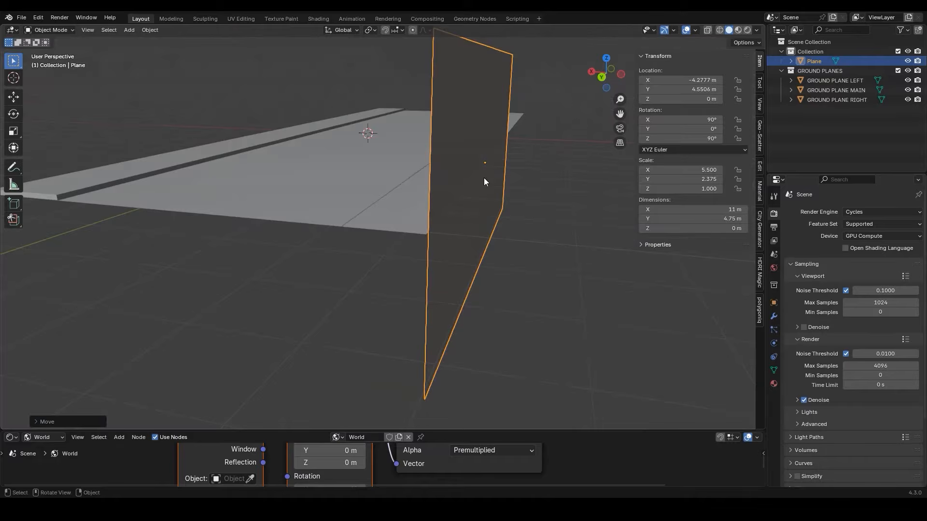
key("g")
key("z")
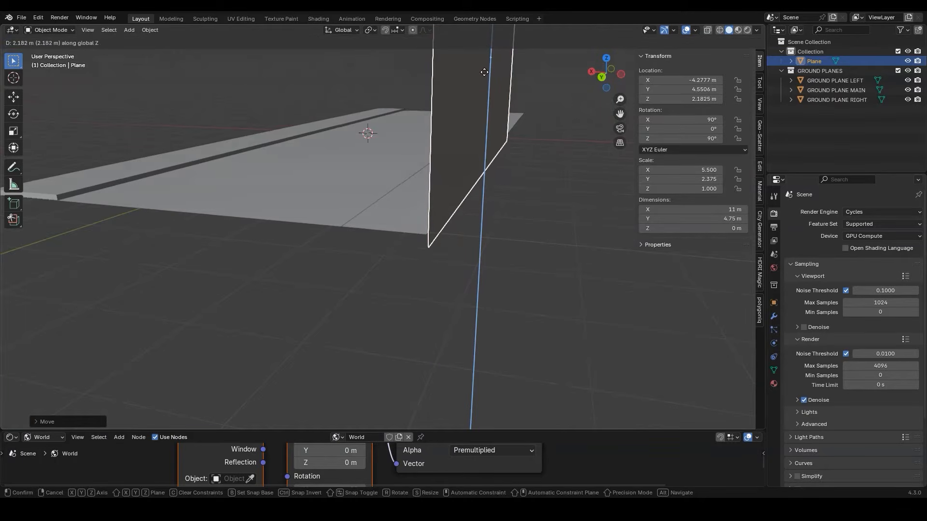
left_click(475, 424)
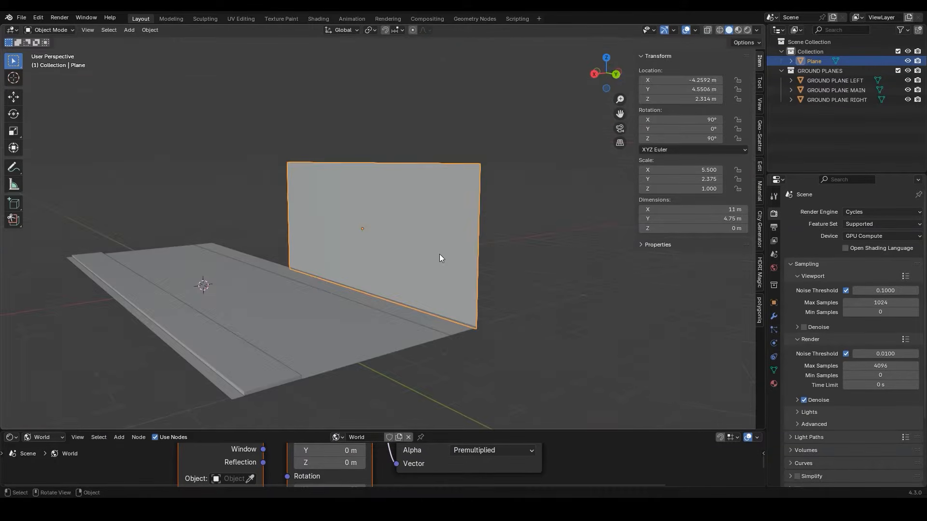
Rename the upright plane as RIGHT WALL
key("F2")
type("RIGHT WALL")
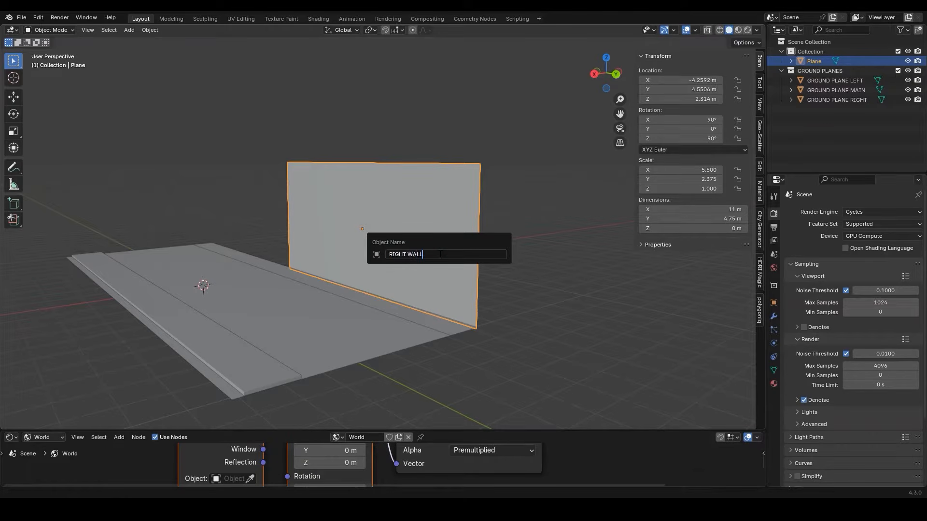
key("Return")
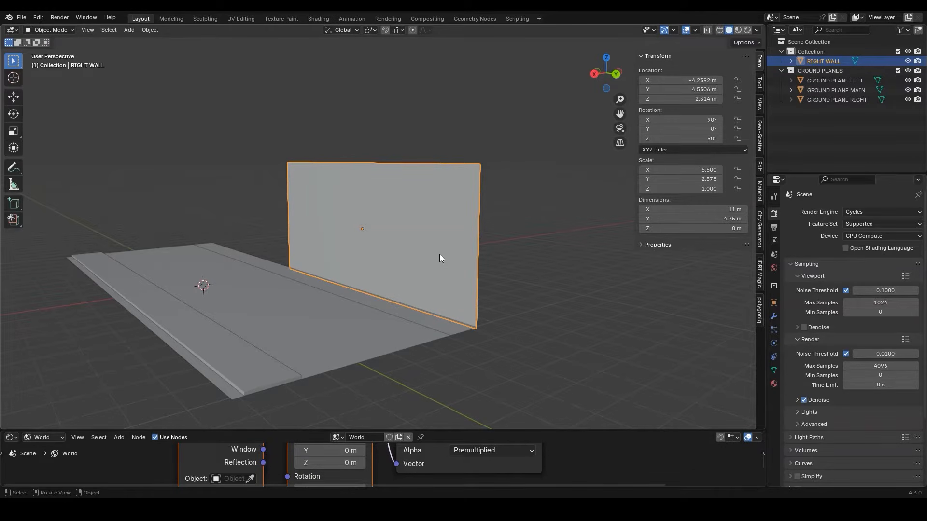
Add one horizontal loop cut across RIGHT WALL and slide it up to about 0.29 m in local Y
key("Tab")
middle_click_drag(466, 190, 414, 189)
key("ctrl+r")
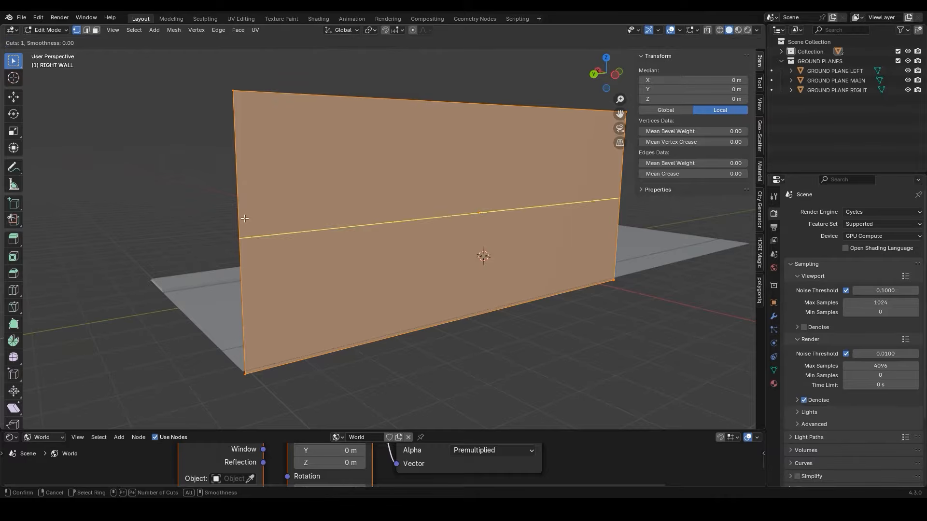
left_click(246, 217)
left_click_drag(248, 140, 248, 158)
Extrude the horizontal loop-cut edge about 0.68 m along X over the street to form a ledge
middle_click_drag(248, 159, 316, 192)
left_click(87, 30)
left_click(298, 192)
middle_click_drag(297, 191, 295, 253)
key("e")
key("x")
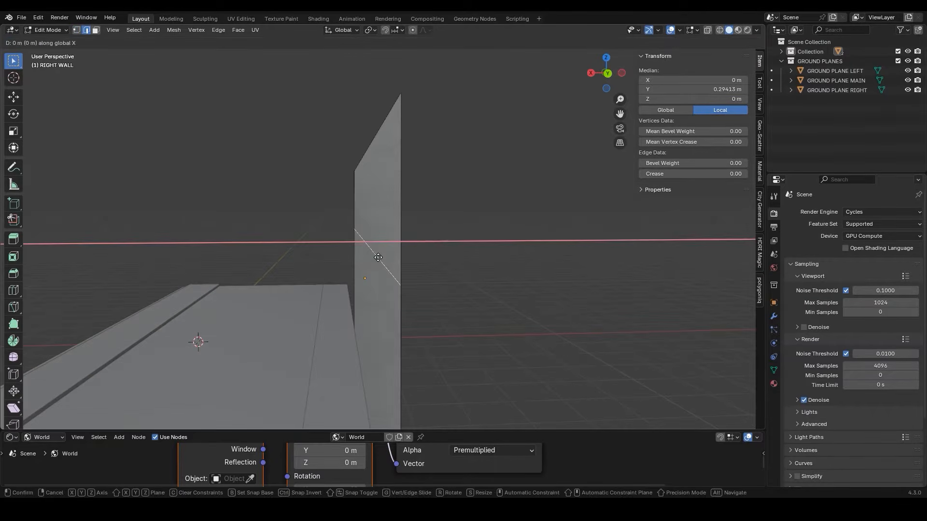
left_click(220, 247)
Extrude the ledge's outer edge diagonally outward by about 0.14 m and up along Z by about 1.5 m to form an overhanging wall
middle_click_drag(329, 242, 322, 250)
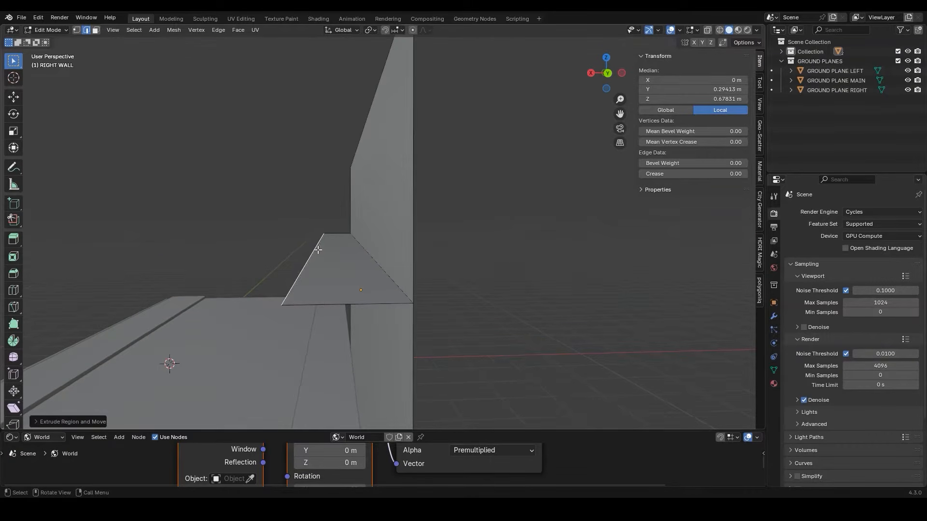
key("e")
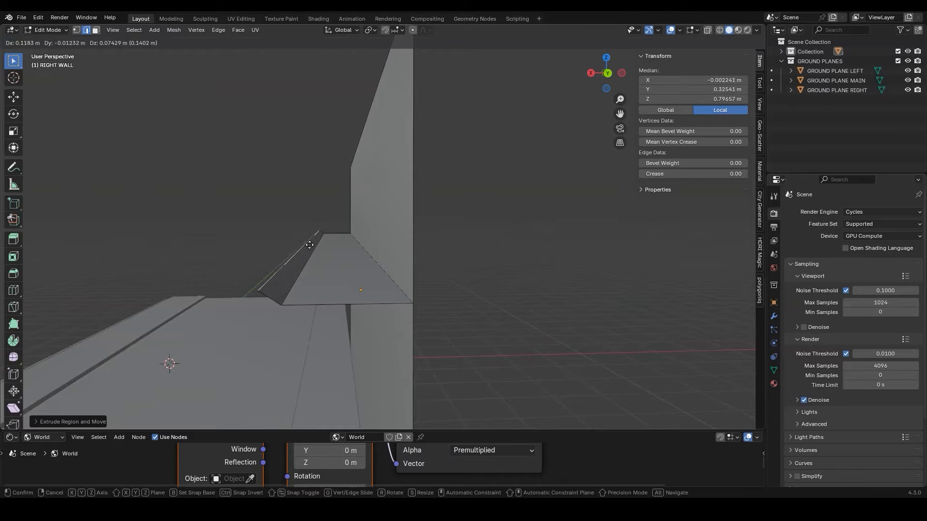
left_click(309, 242)
middle_click_drag(309, 241, 315, 292)
key("g")
key("z")
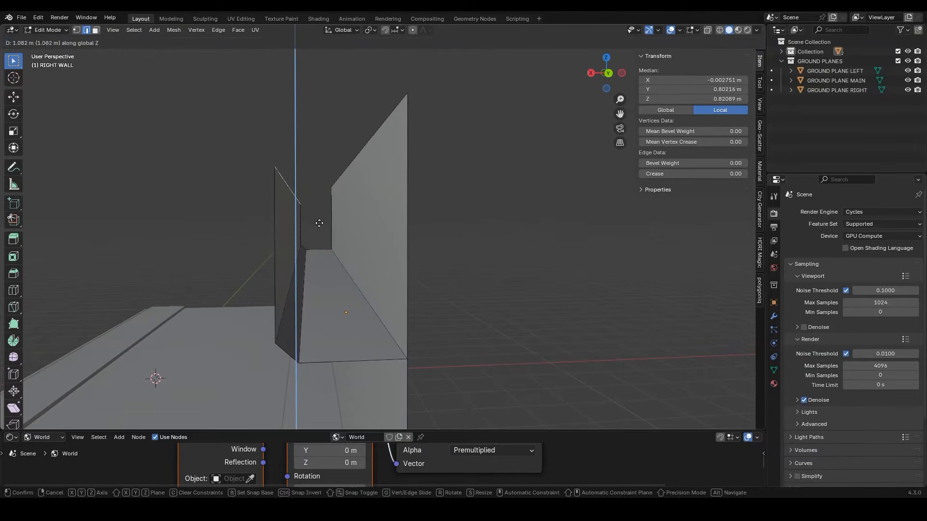
left_click(337, 158)
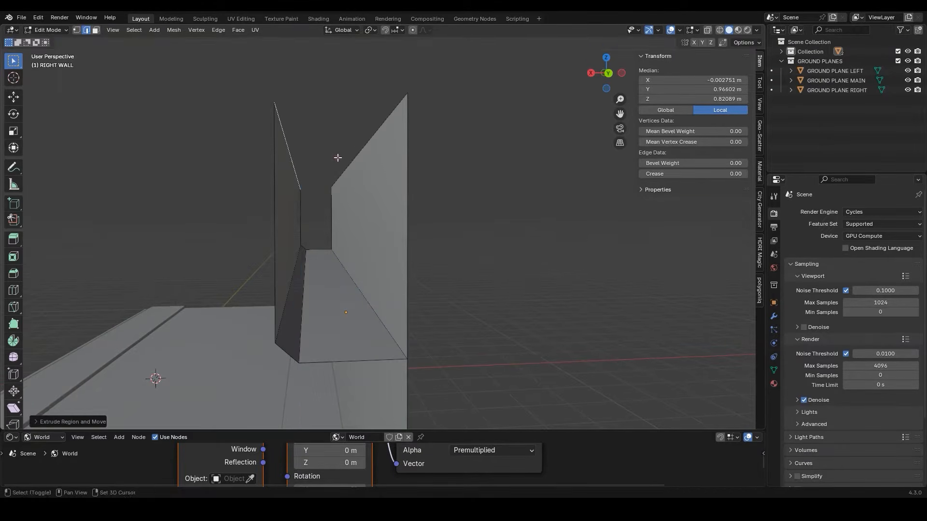
scroll(337, 157, "down", 2)
Extrude the overhanging wall's top edge back about 0.65 m along X to form a roof
middle_click_drag(338, 157, 324, 178)
key("e")
key("x")
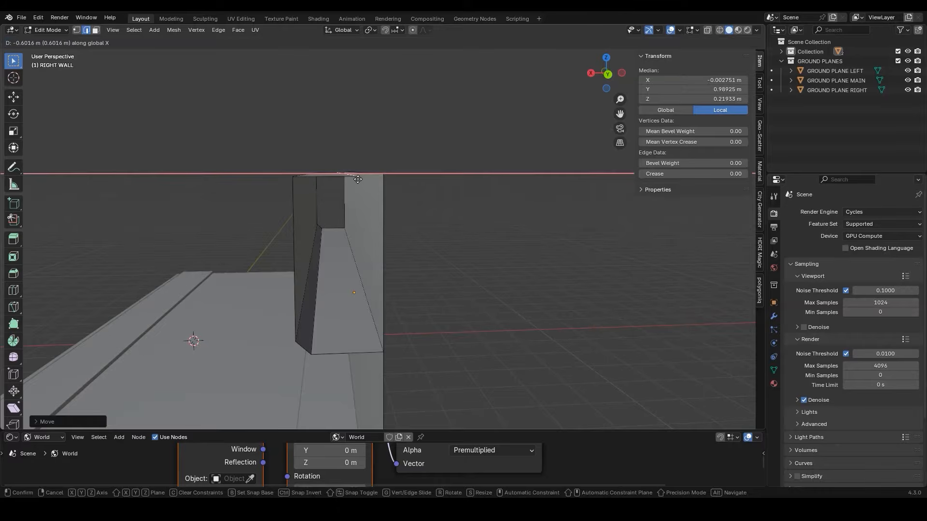
left_click(360, 179)
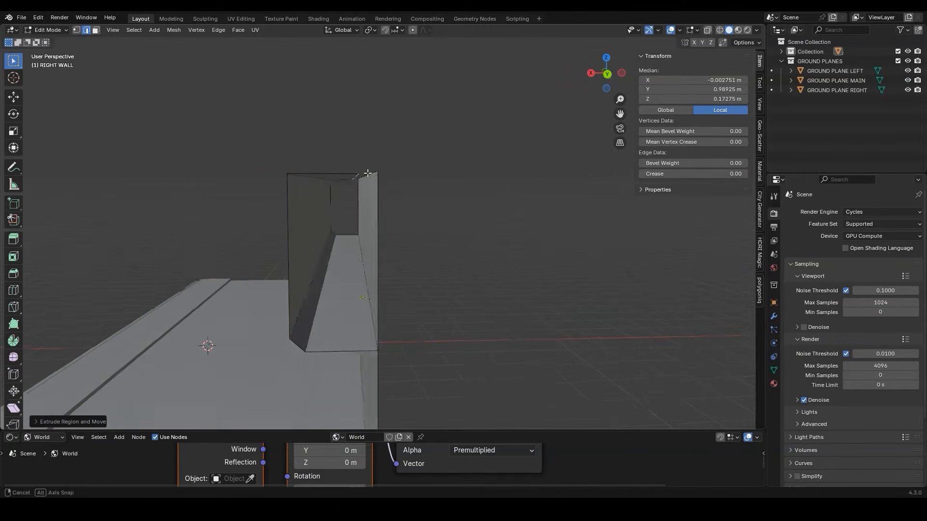
Delete the original wall face above the ledge, behind the overhanging wall
middle_click_drag(370, 173, 380, 175)
left_click(95, 30)
middle_click_drag(194, 66, 356, 229)
left_click(363, 225)
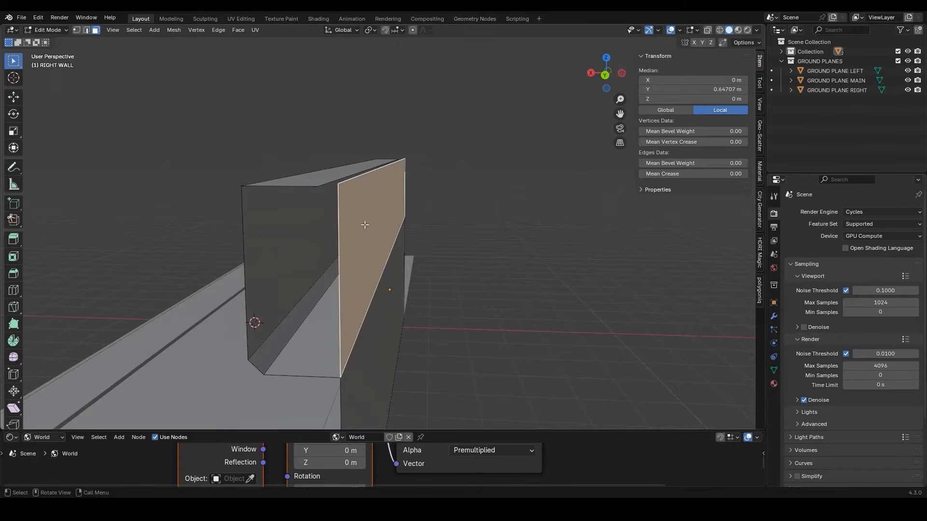
key("x")
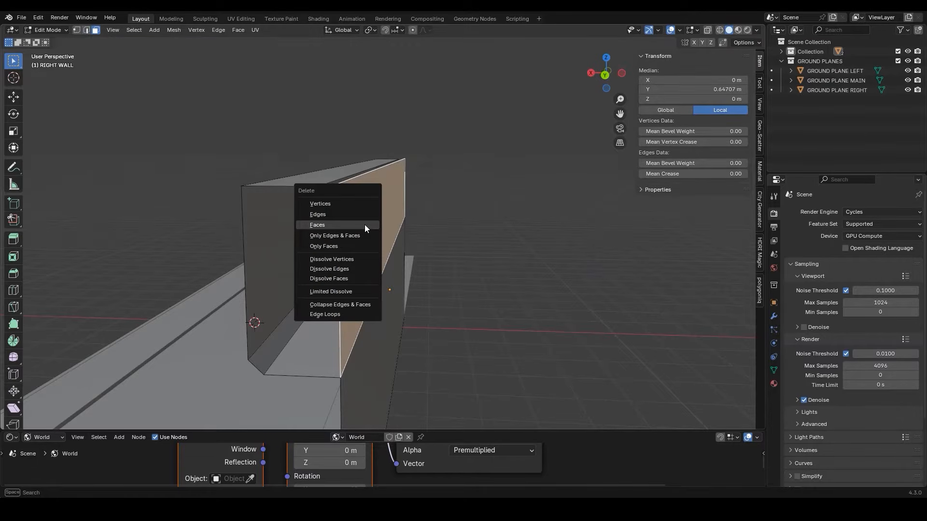
left_click(364, 224)
Bevel the lower edge between the ledge and the slanted strip with 7 segments and an offset of about 0.037 m
middle_click_drag(364, 224, 381, 220)
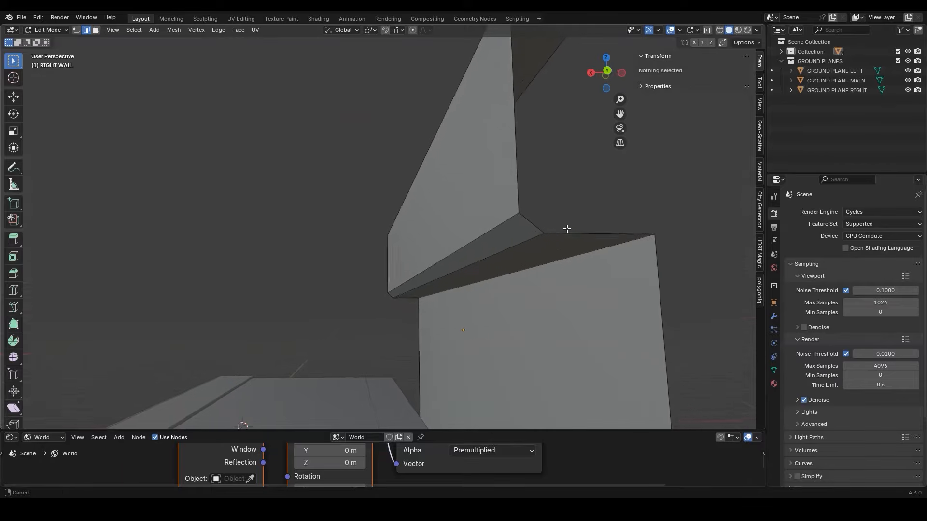
middle_click_drag(567, 228, 523, 226)
left_click(523, 227)
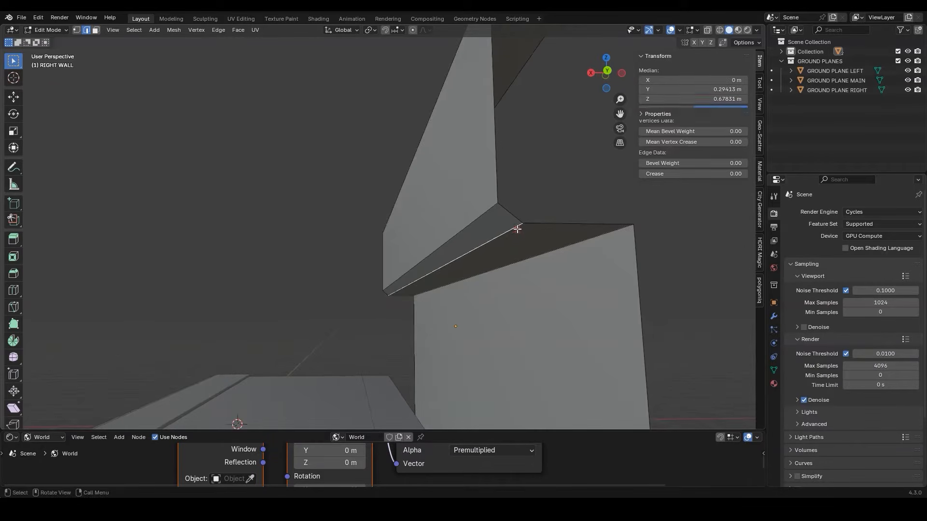
scroll(575, 239, "up", 1)
key("ctrl+b")
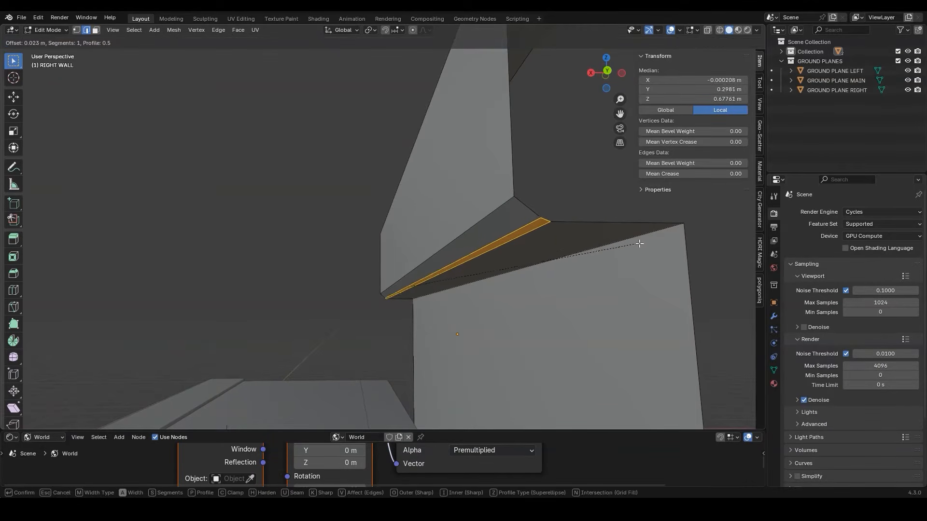
scroll(665, 243, "up", 1)
scroll(665, 243, "up", 5)
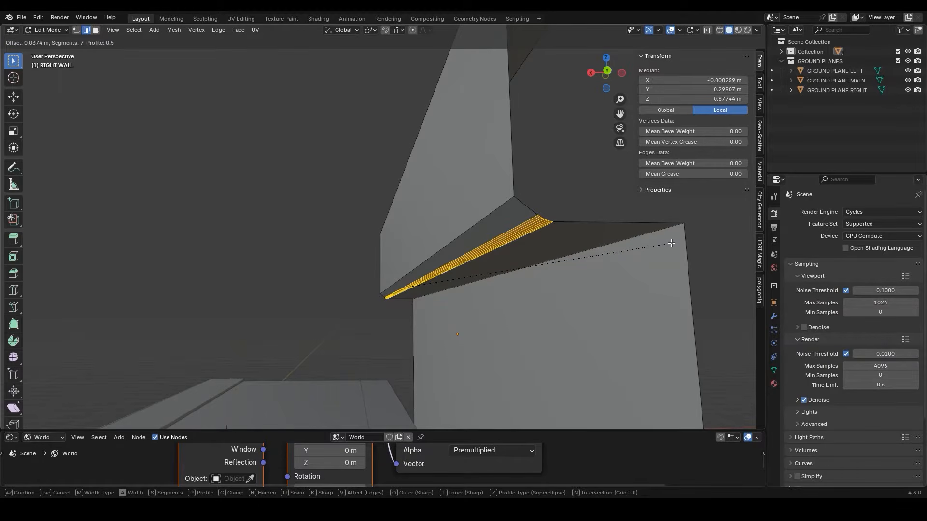
left_click(671, 244)
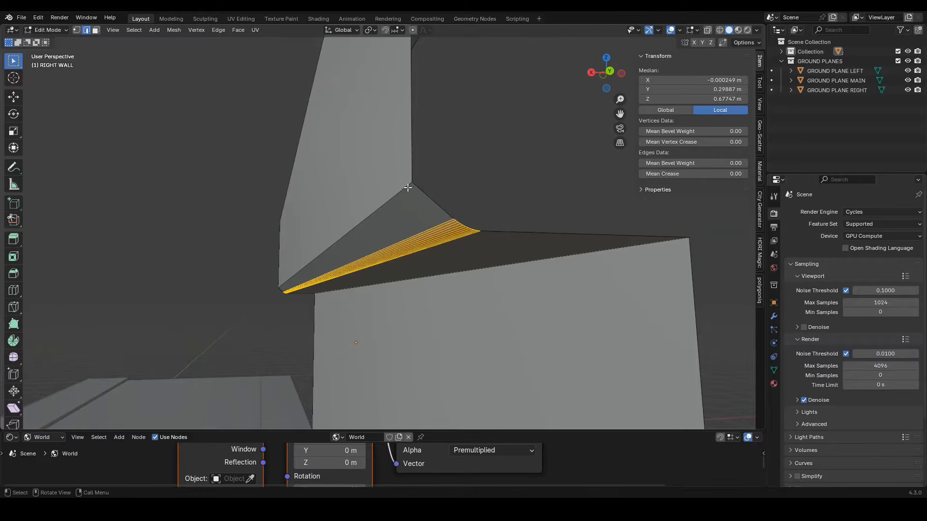
Bevel the slanted strip's upper edge by about 0.022 m and the roof's front edge by about 0.034 m, both with 11 segments
left_click(408, 188)
key("ctrl+b")
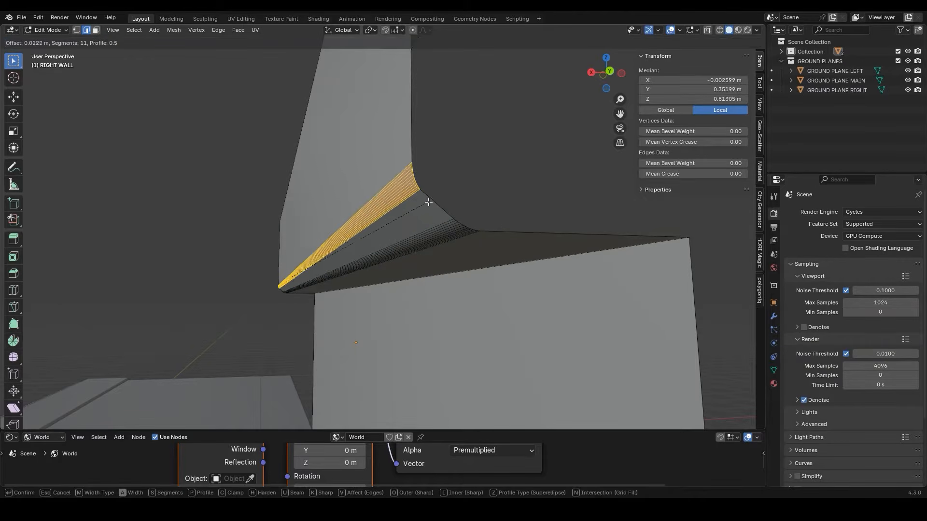
left_click(420, 200)
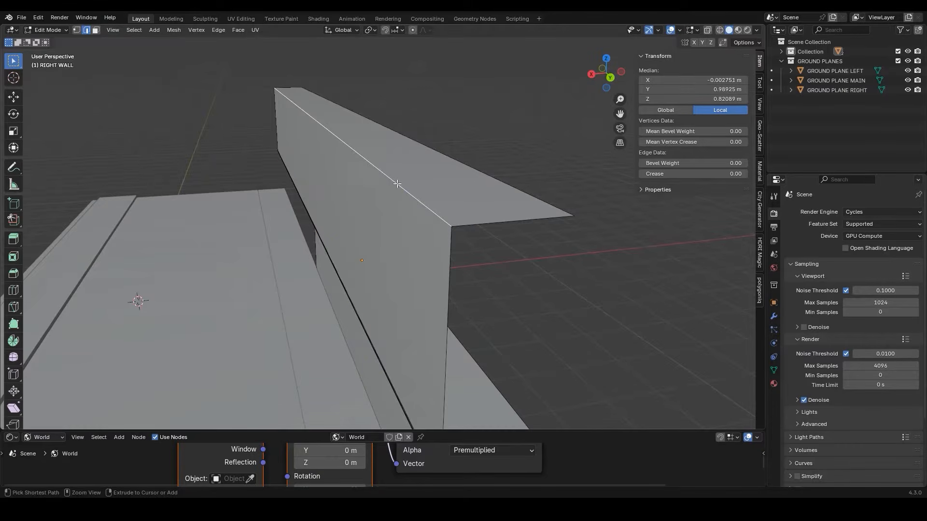
key("ctrl+b")
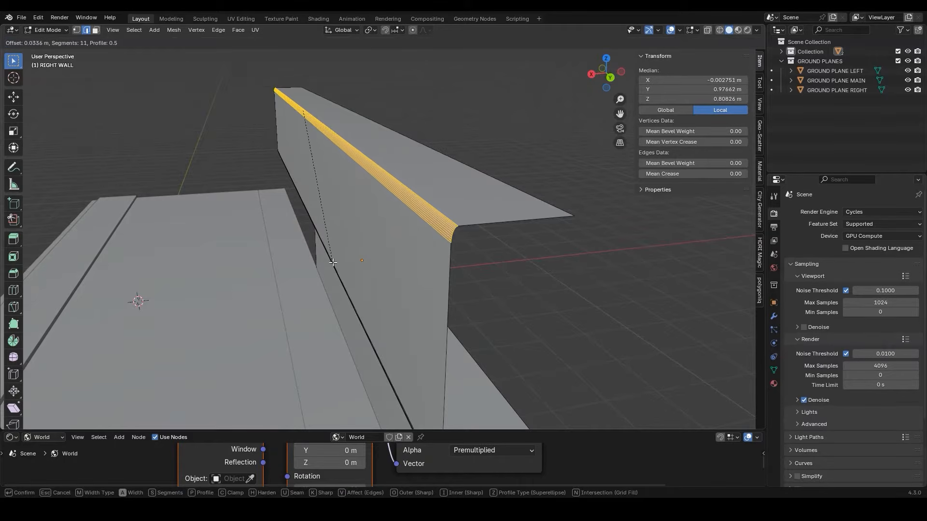
left_click(365, 232)
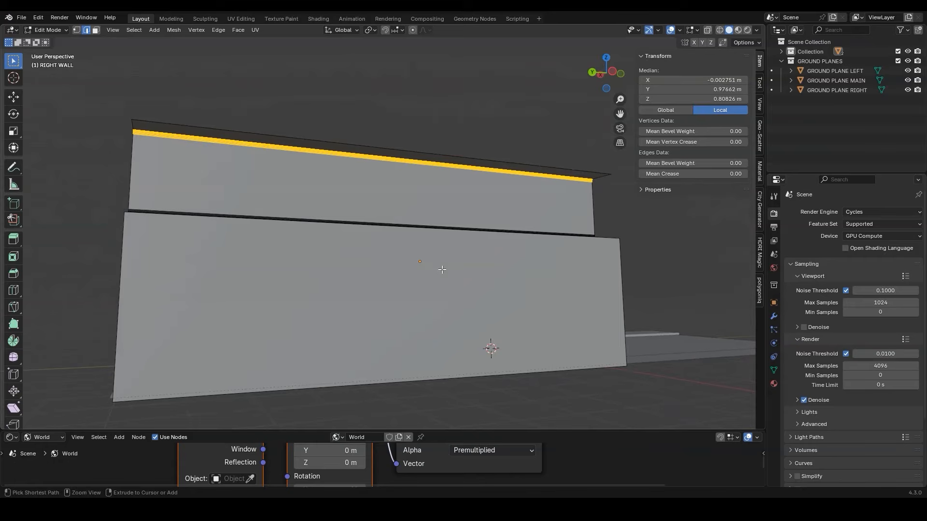
Add one vertical loop cut through RIGHT WALL and slide it about two-thirds of the way toward its negative-Y end
key("ctrl+r")
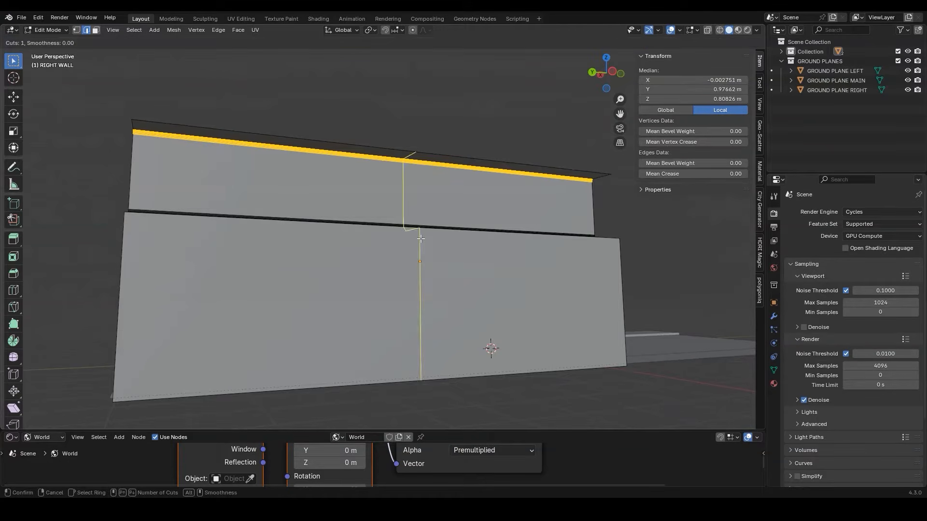
left_click(421, 239)
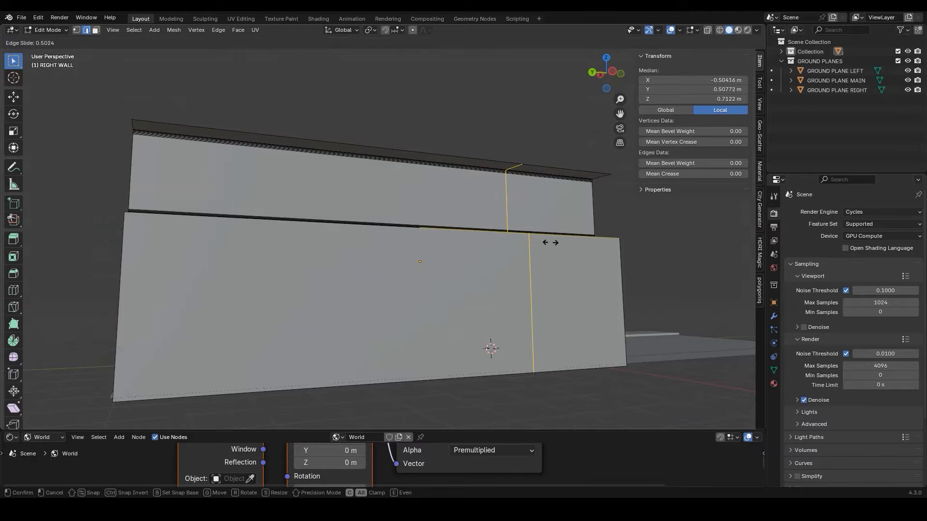
left_click(584, 244)
Extrude the lower wall face between the vertical cut and the wall's end by about 0.39 m along X
middle_click_drag(523, 245, 478, 248)
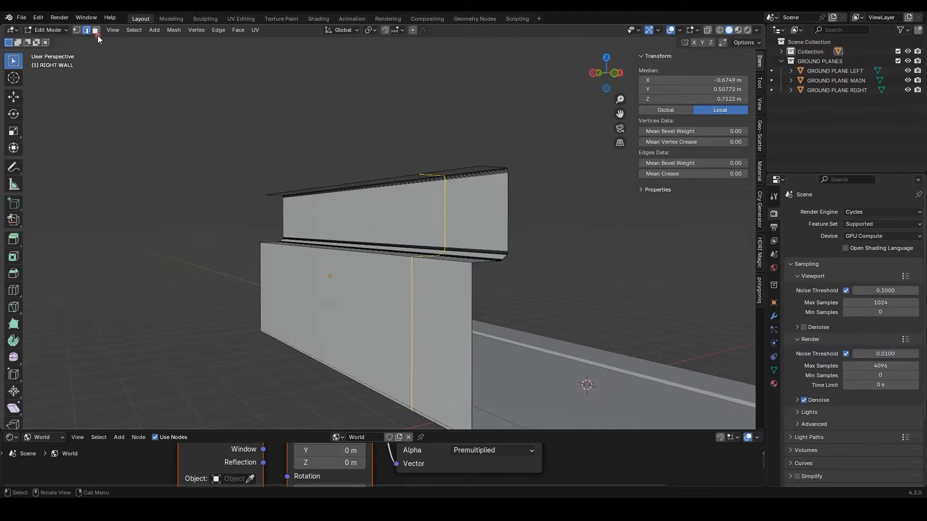
left_click(96, 31)
left_click(441, 309)
middle_click_drag(442, 309, 428, 277)
middle_click_drag(427, 278, 439, 248, "shift")
key("g")
key("x")
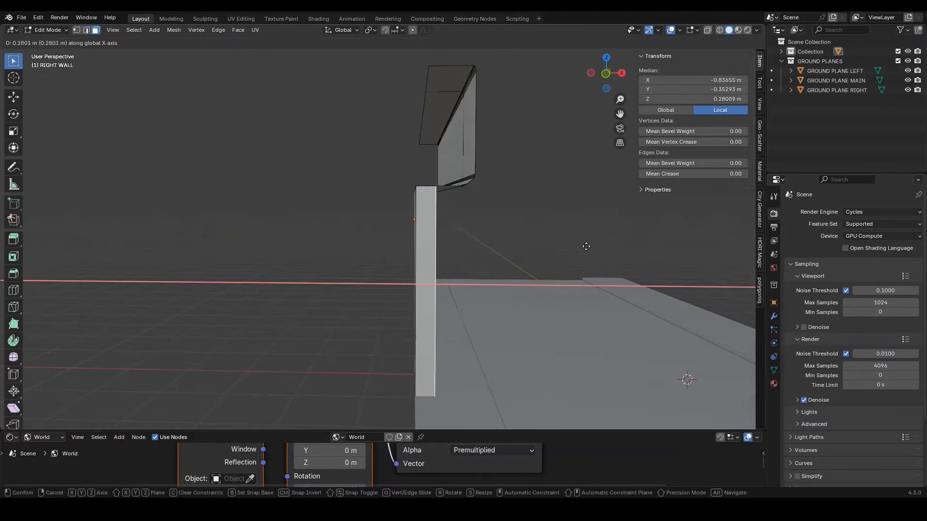
left_click(565, 238)
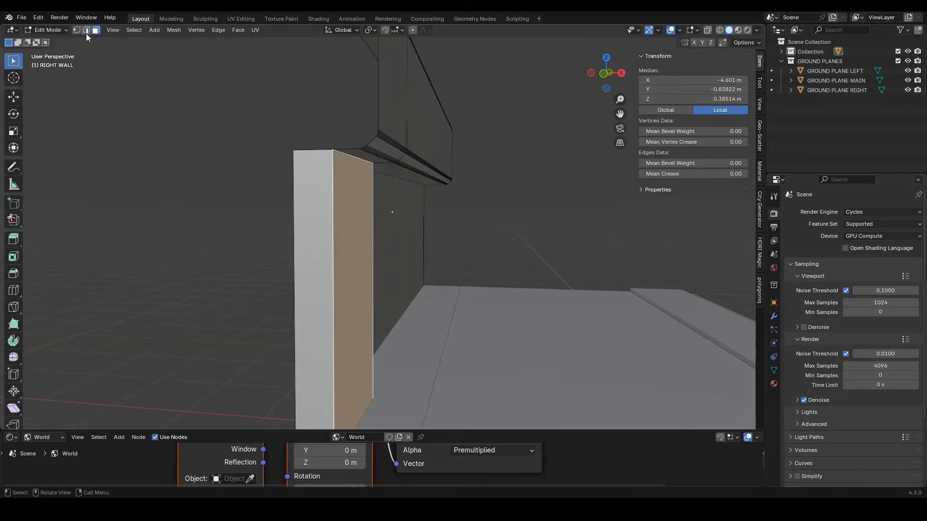
Bevel the two outer vertical edges of the extruded lower section on RIGHT WALL, with 3 segments on its inner-side edge
left_click(87, 32)
left_click(336, 189)
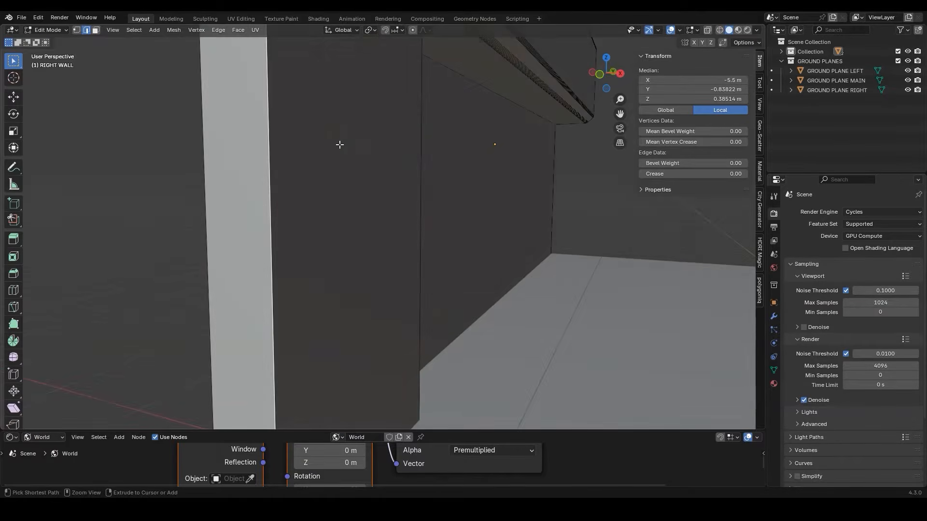
key("ctrl+b")
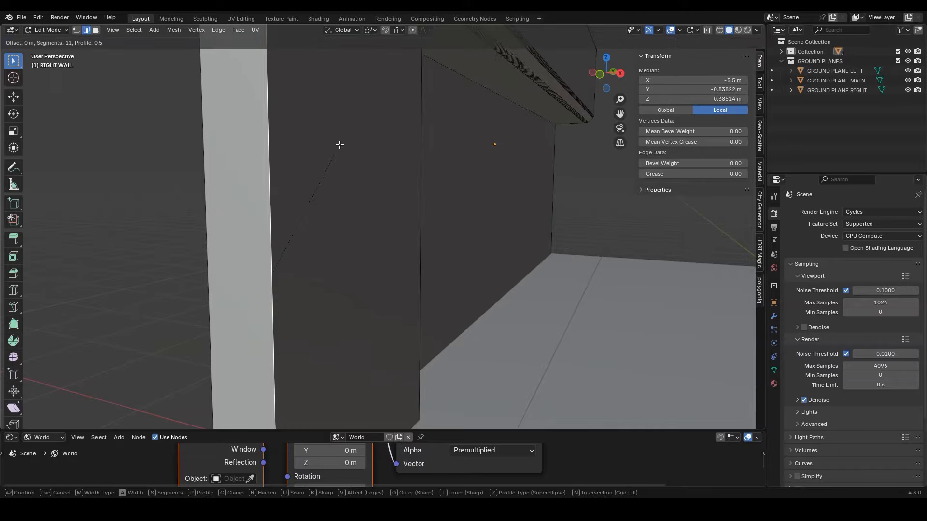
scroll(354, 140, "down", 3)
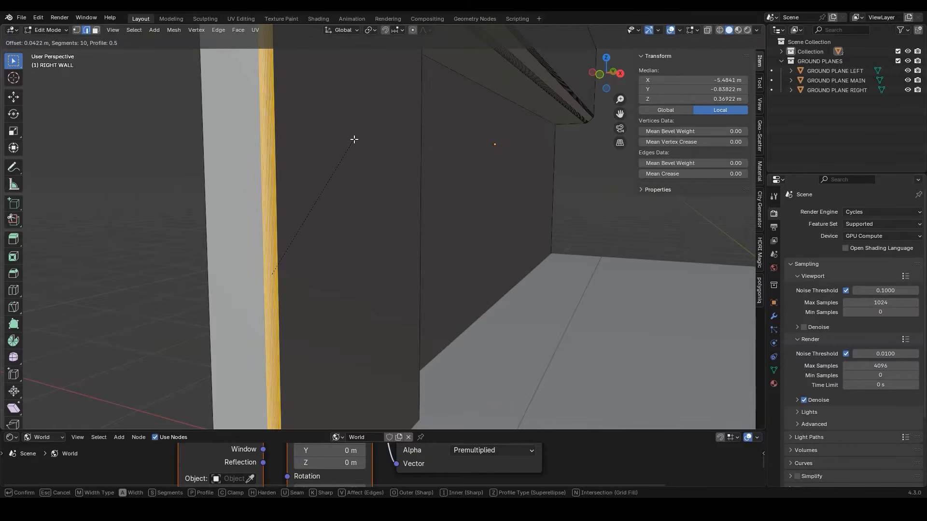
scroll(354, 139, "down", 5)
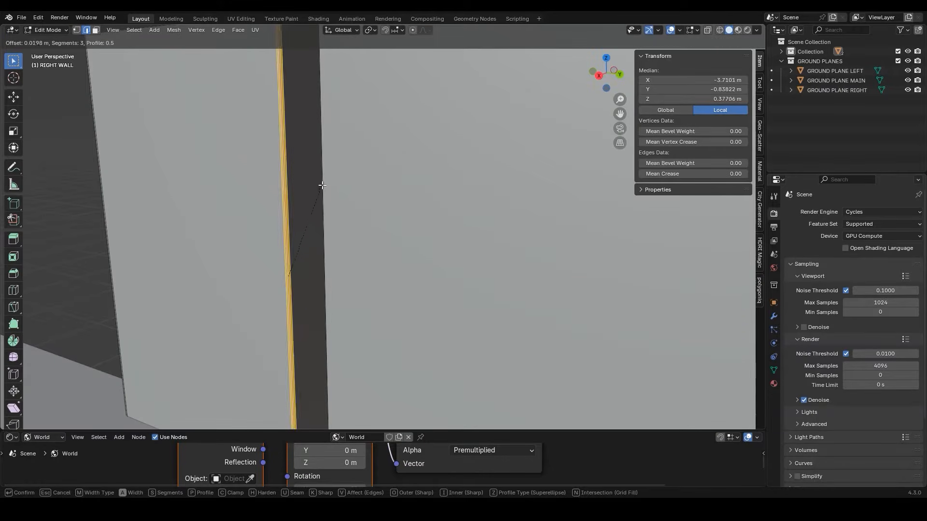
left_click(371, 167)
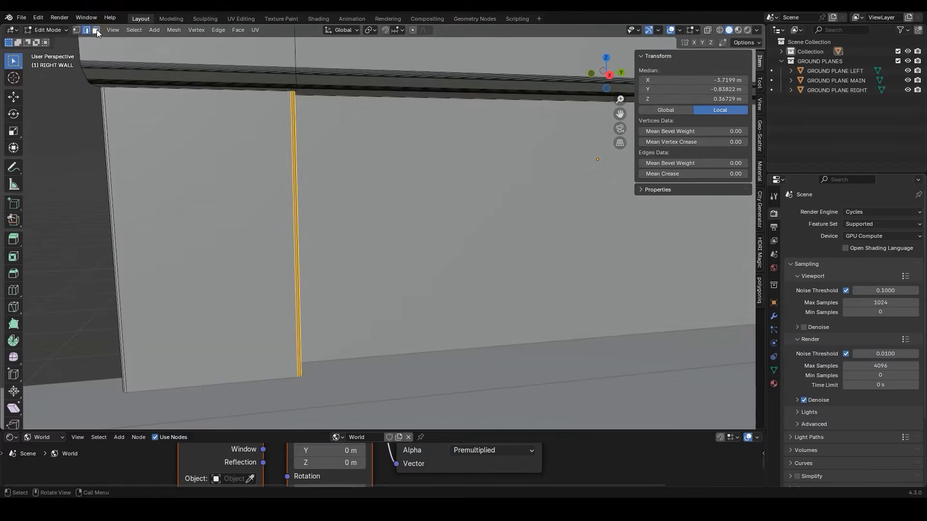
Extrude RIGHT WALL's remaining recessed lower face slightly backward along the X axis and finish editing the mesh
left_click(96, 30)
left_click(515, 190)
scroll(515, 190, "down", 4)
middle_click_drag(627, 189, 527, 179)
key("KP_Decimal")
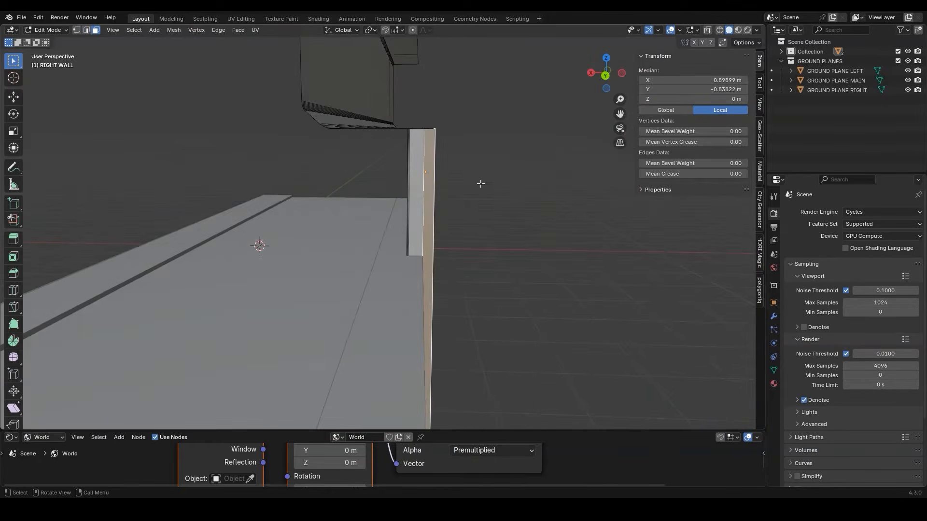
key("e")
key("x")
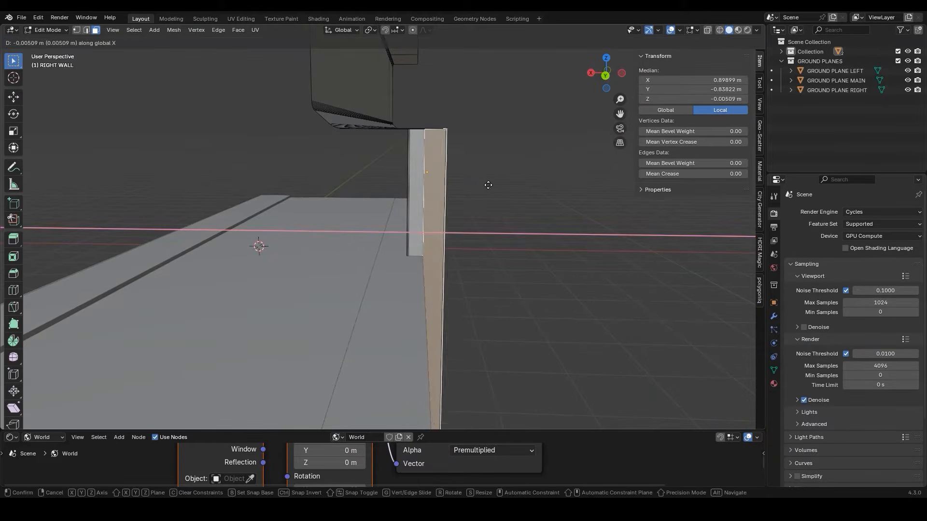
left_click(508, 185)
middle_click_drag(509, 185, 329, 190)
key("Tab")
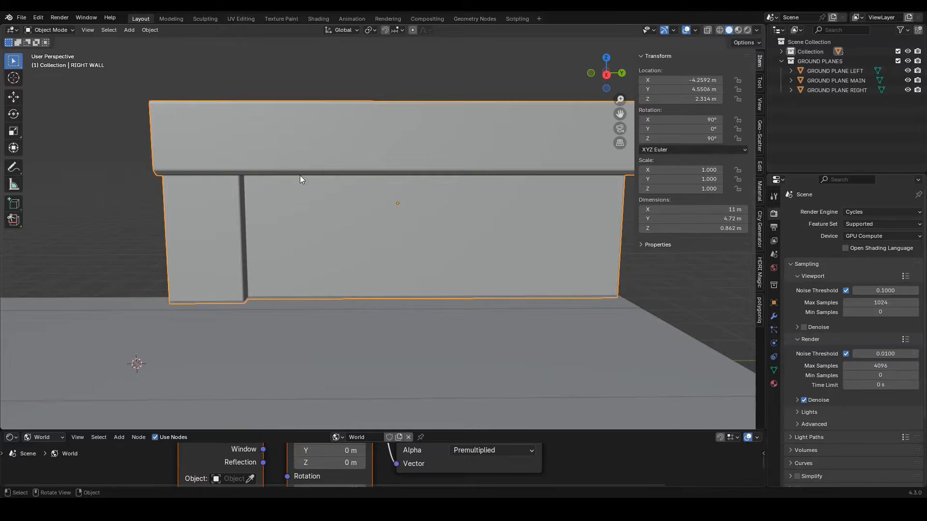
Import the graffiti wall model from its glTF 2.0 file
left_click(21, 17)
mouse_move(48, 153)
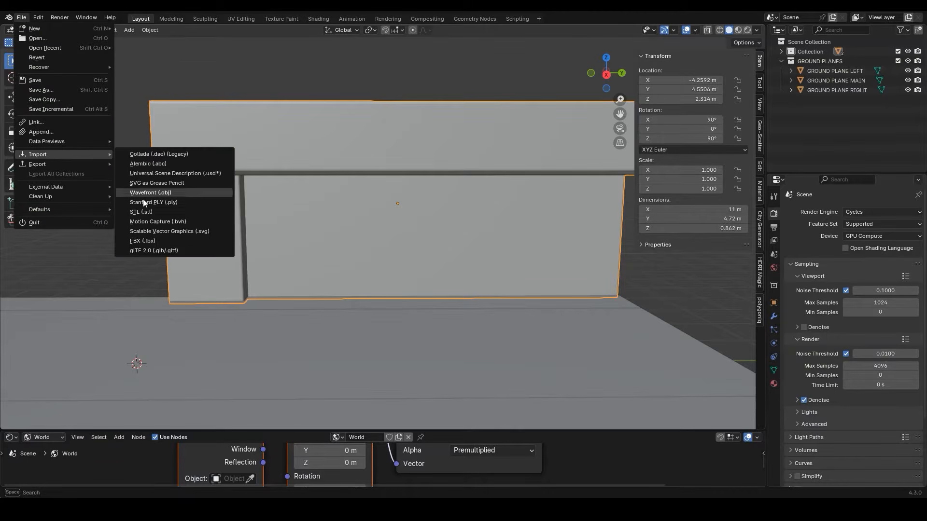
left_click(152, 251)
double_click(468, 239)
double_click(502, 241)
double_click(350, 175)
left_click(351, 179)
left_click(619, 373)
Rotate the imported graffiti wall by -90° around the global Z axis
scroll(406, 270, "down", 3)
key("r")
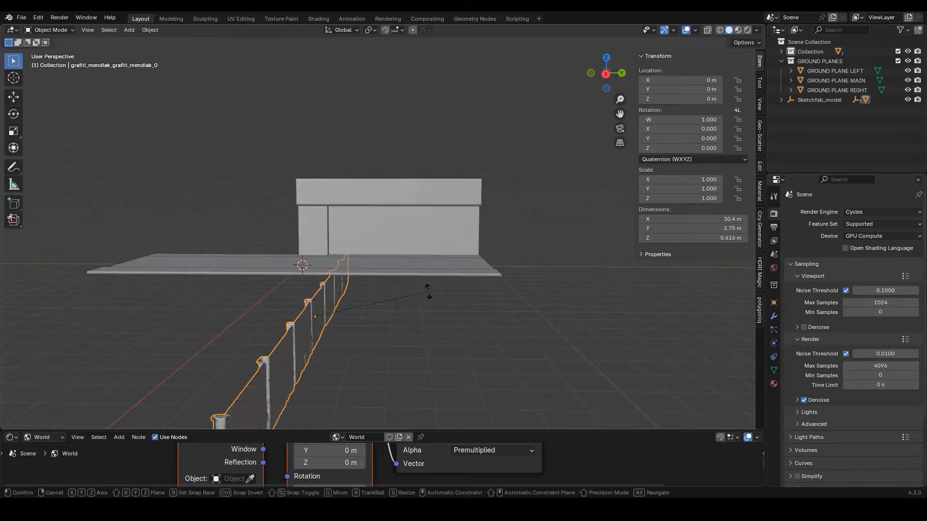
key("z")
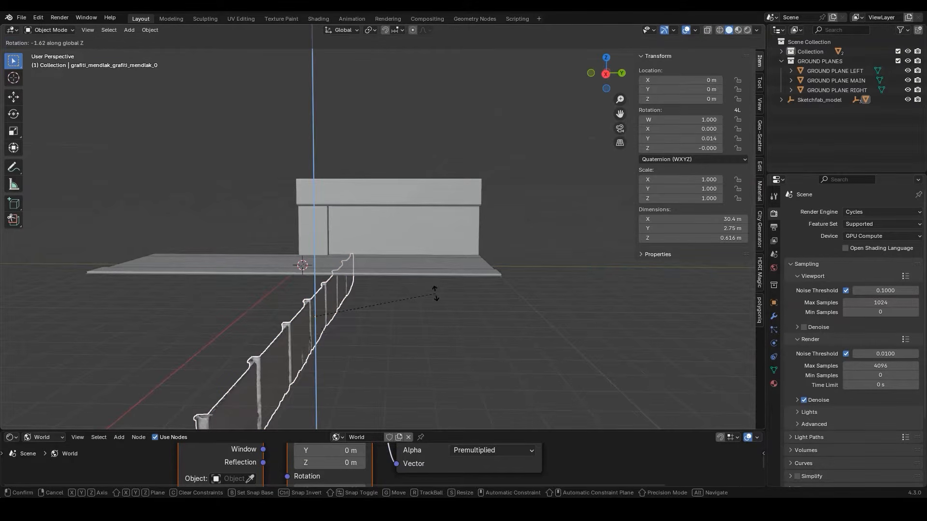
type("-90")
key("Return")
Raise the graffiti wall along Z and move it along X to the ground's outer side, at location X about 3.77 m
middle_click_drag(436, 293, 392, 297)
key("g")
key("z")
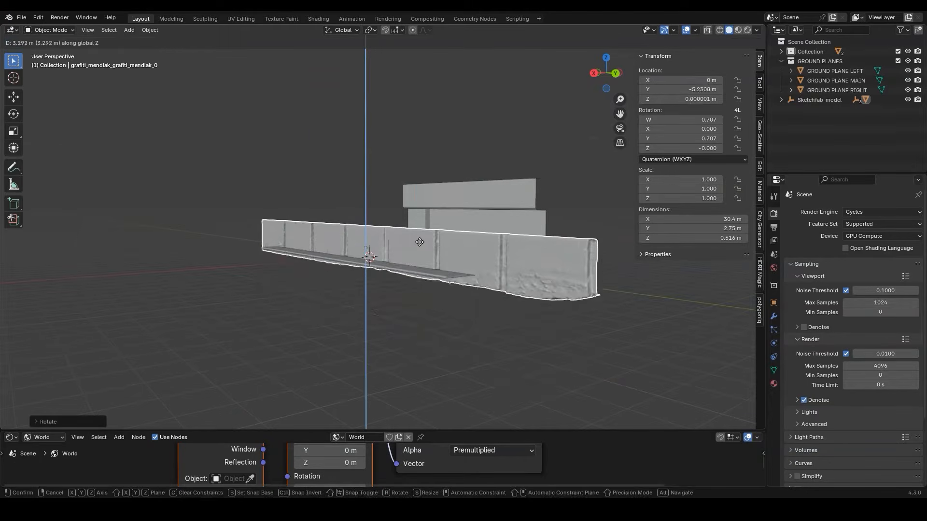
left_click(420, 234)
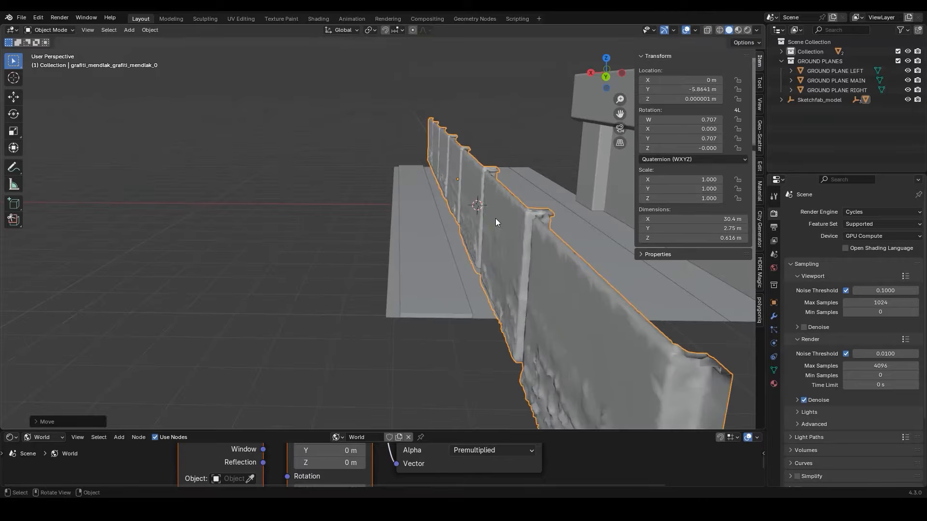
key("g")
key("x")
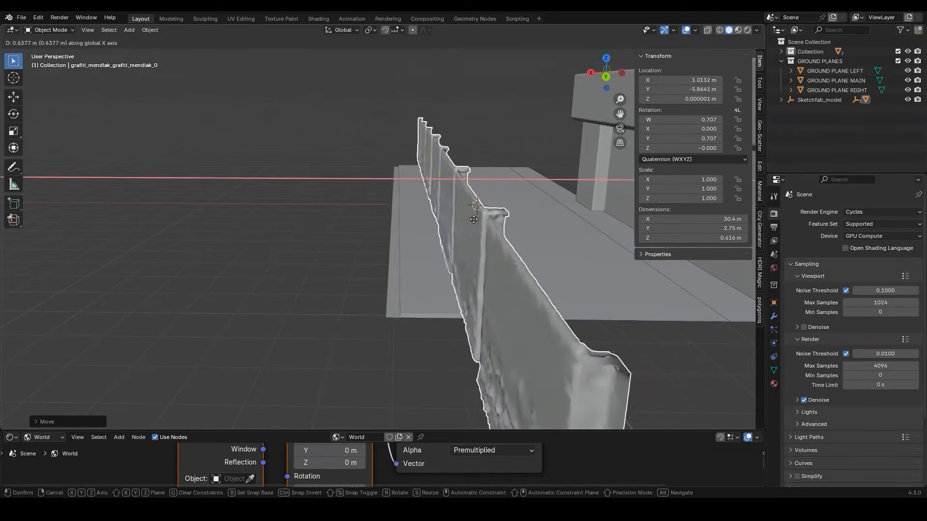
left_click(331, 227)
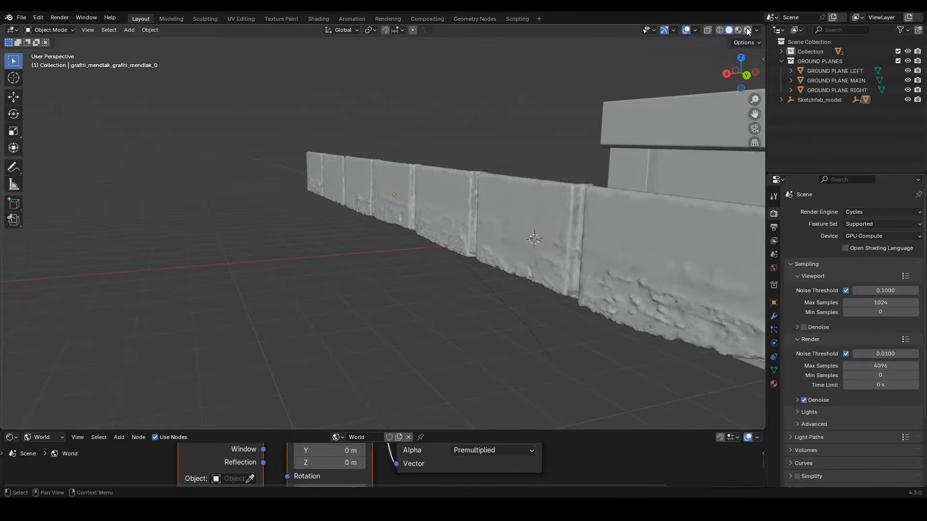
Preview the graffiti wall with rendered shading and rename the object as GRAFITTI WALL
left_click(748, 29)
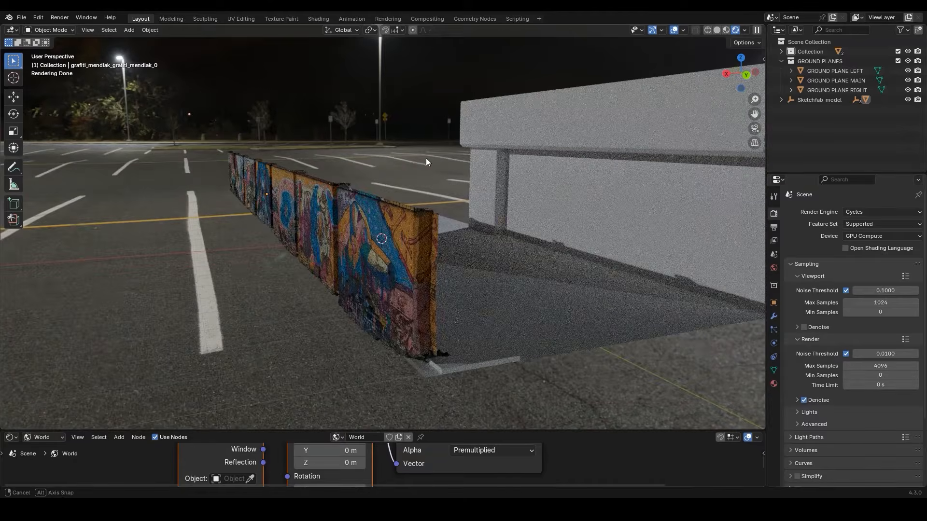
mouse_move(426, 158)
middle_mouse_down()
mouse_move(387, 166)
mouse_move(416, 166)
middle_mouse_up()
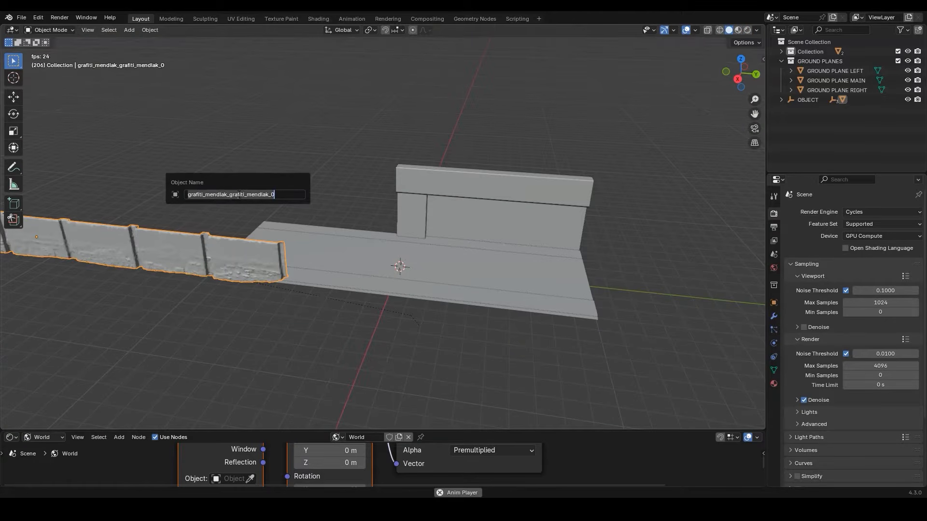
type("GRAFITTI WALL")
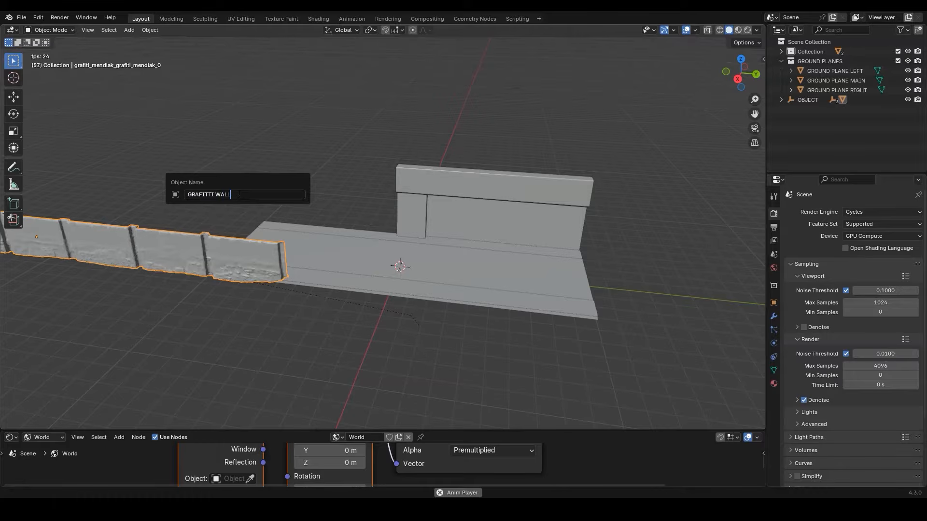
key("Return")
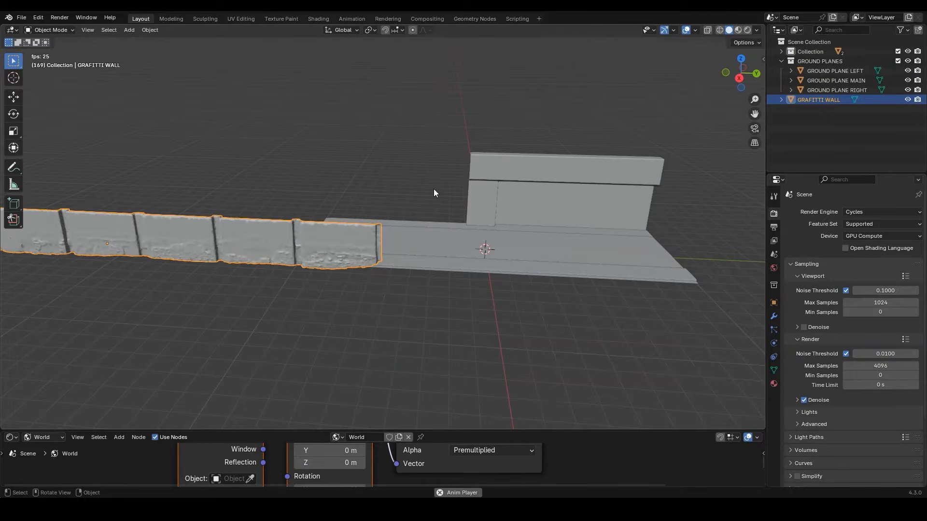
Add a plane and set its dimensions to 9.15 m in X and 3.45 m in Y
key("n")
key("shift+a")
mouse_move(375, 160)
left_click(416, 162)
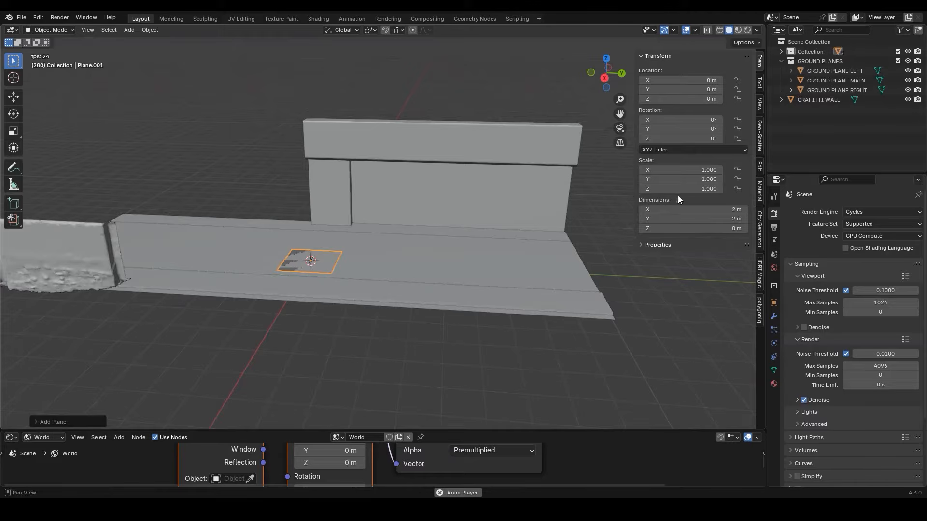
left_click(691, 208)
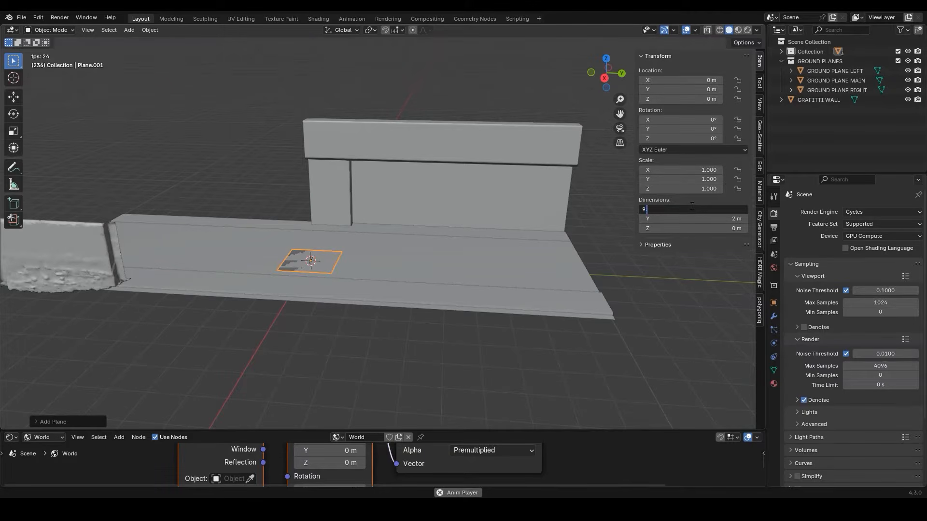
key("Return")
left_click(698, 220)
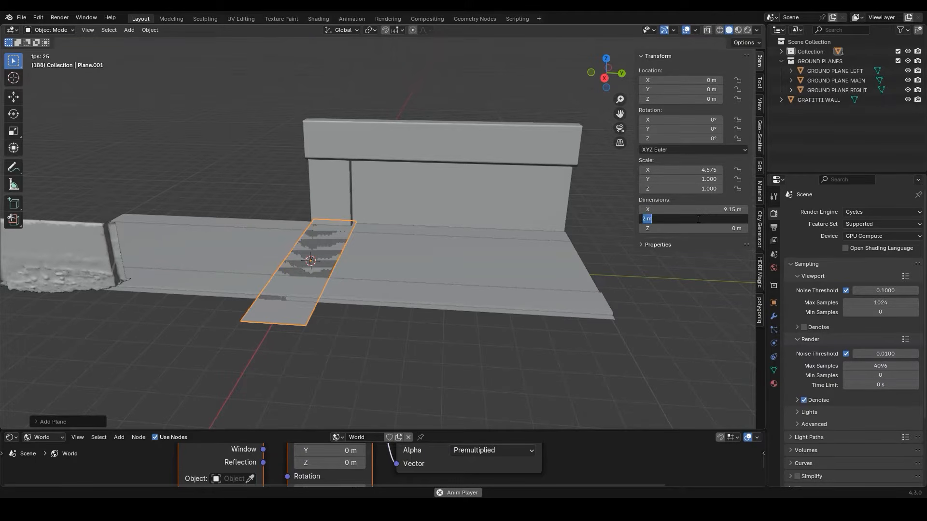
type("3.45")
key("Return")
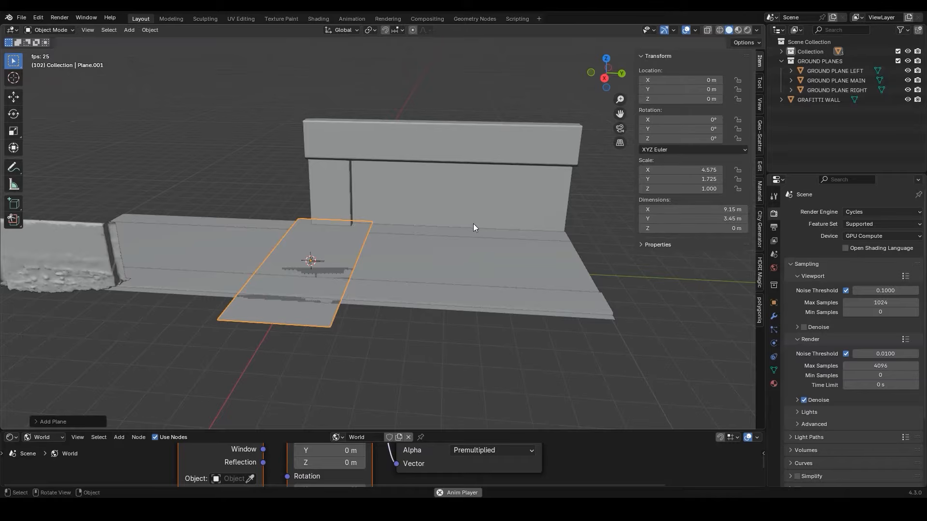
Rotate the new plane 90° around X and move it along Y to about -5.45 m, near the graffiti wall's end
type("rx90")
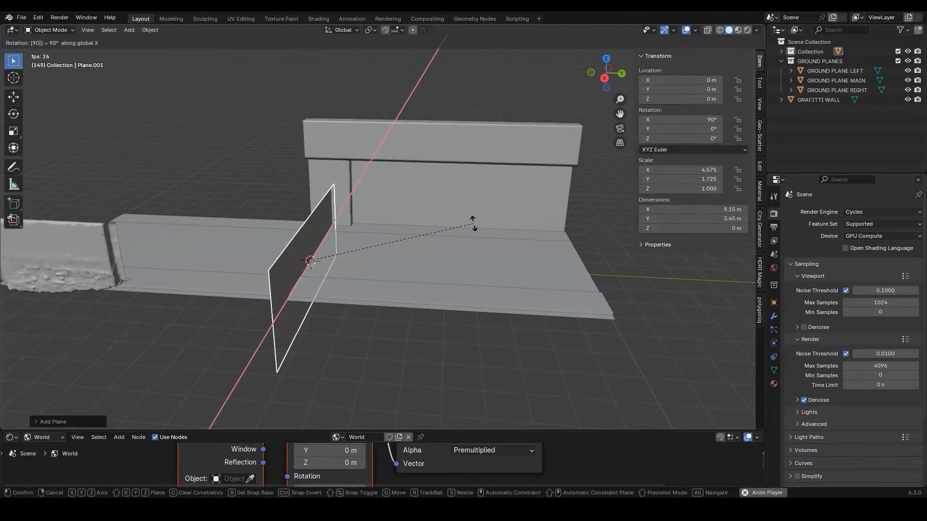
key("Return")
middle_click_drag(286, 243, 397, 236, "shift")
key("g")
key("y")
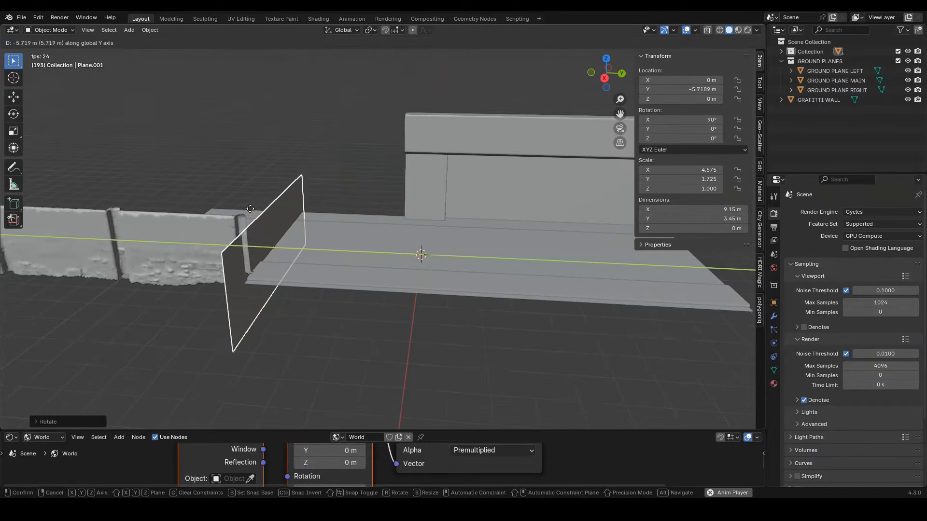
left_click(256, 209)
Move the upright plane along X to about 7.17 m and raise it to Z about 1.71 m so it stands at ground level
middle_click_drag(257, 209, 353, 234)
key("g")
key("x")
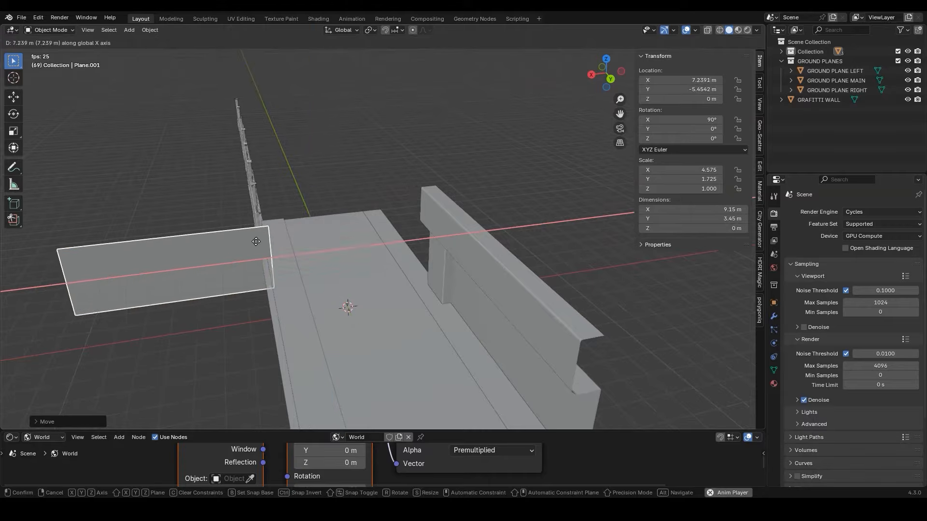
key("g")
key("z")
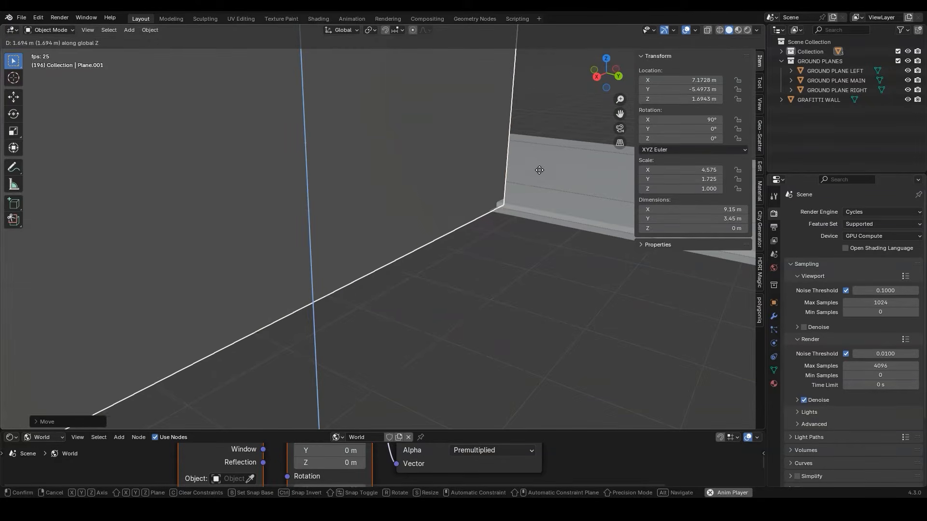
left_click(535, 159)
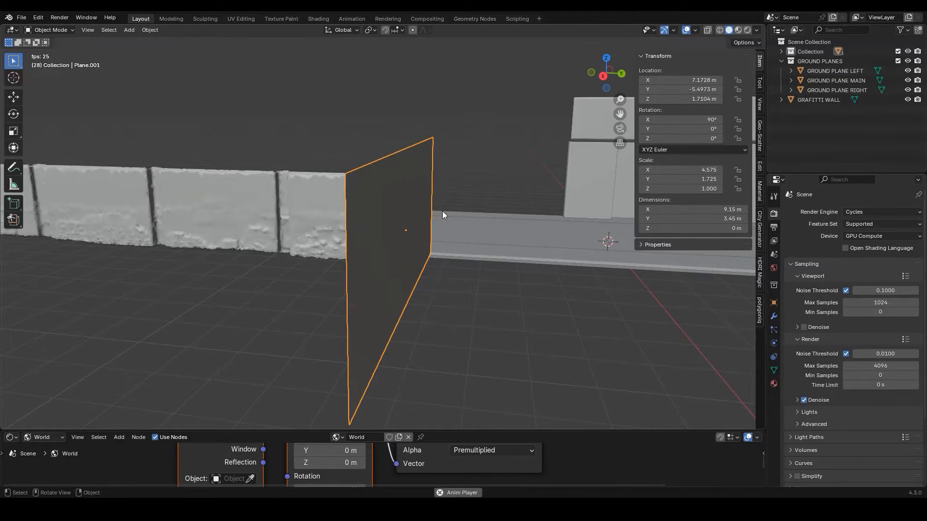
Extrude the upright plane's upper edge by about 0.23 m along the Y axis
key("Tab")
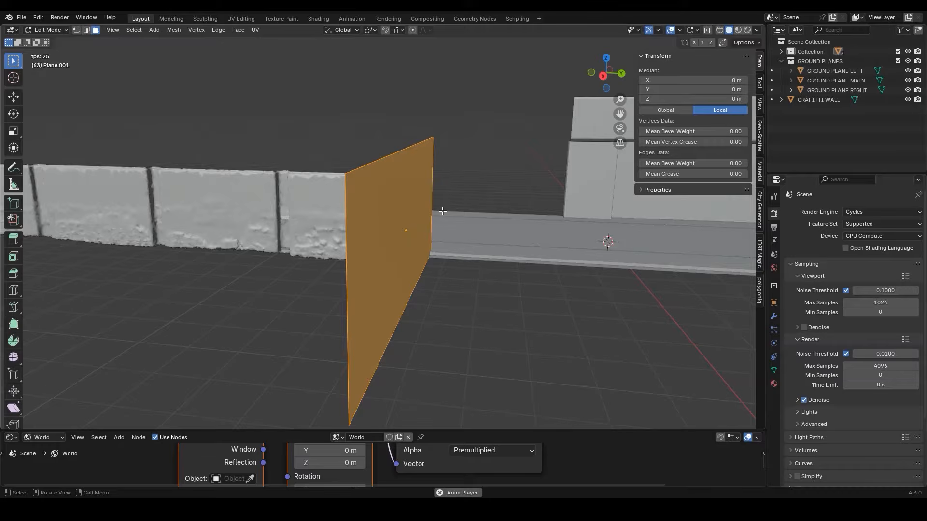
middle_click_drag(443, 214, 202, 102)
left_click(87, 31)
left_click(287, 161)
middle_click_drag(287, 161, 318, 163)
key("g")
key("y")
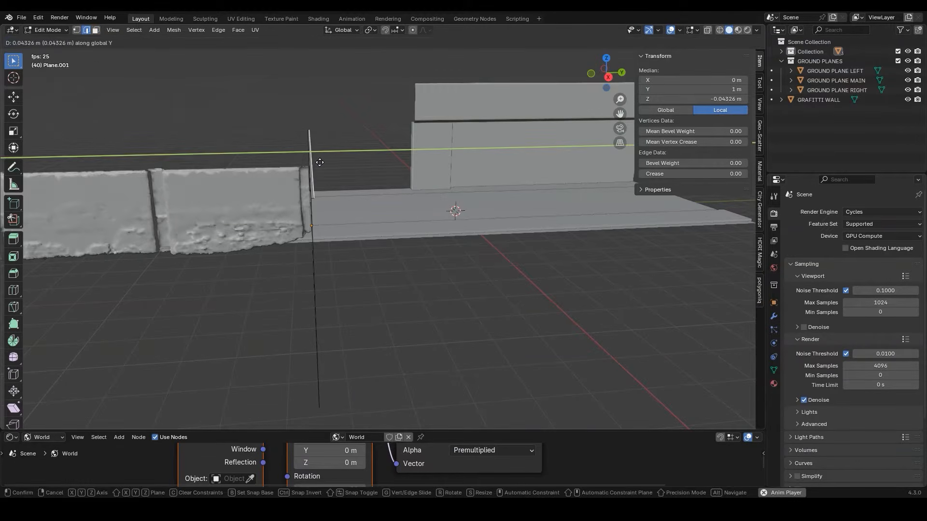
left_click(395, 161)
Extrude the ledge's outer edge about 0.27 m up along Z, then about 0.25 m back along negative Y
key("e")
key("z")
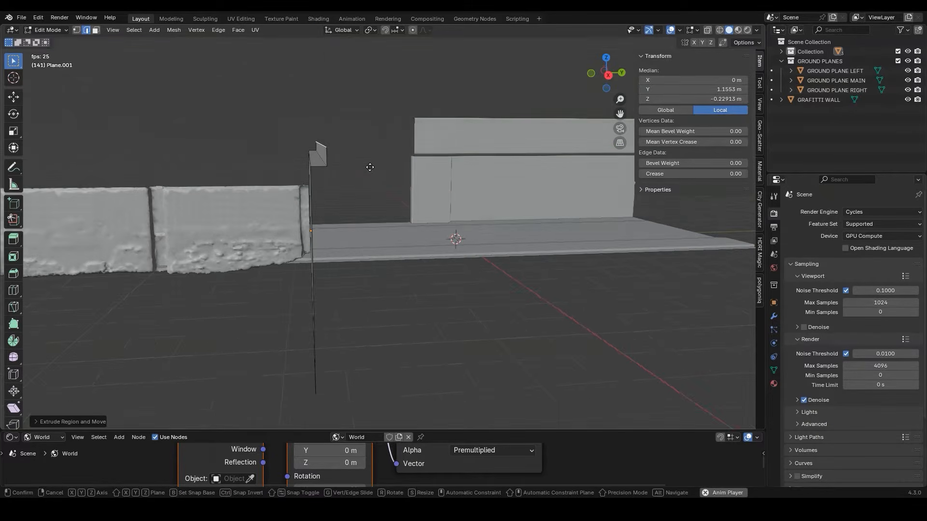
key("y")
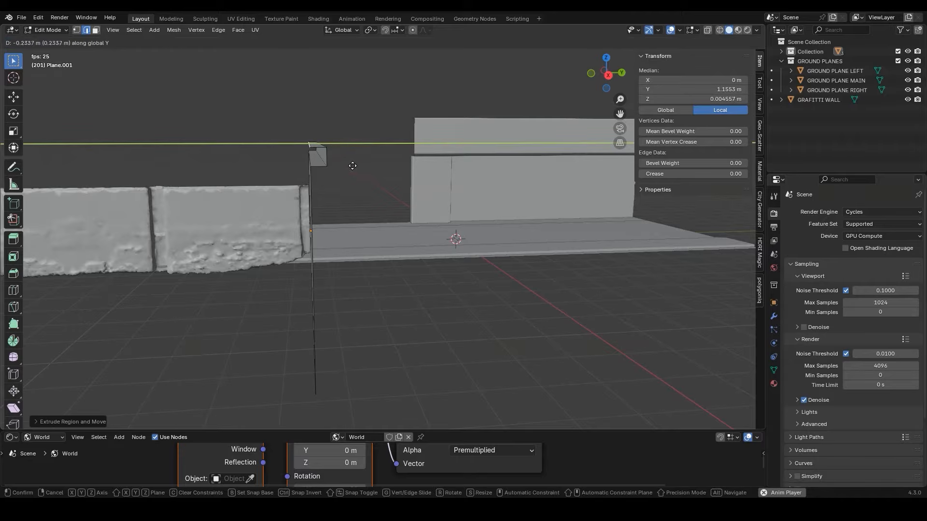
left_click(349, 165)
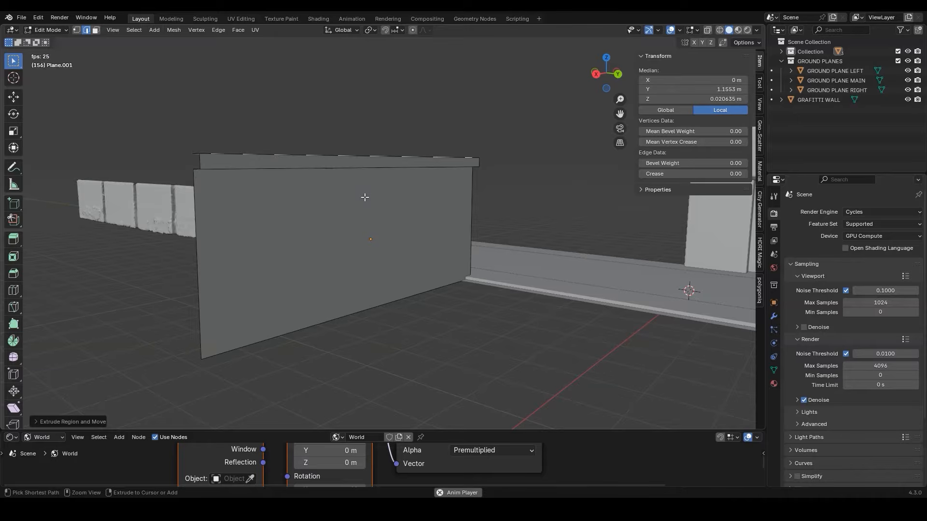
Add two evenly spaced vertical loop cuts through the plane wall and its upper ledge
key("ctrl+r")
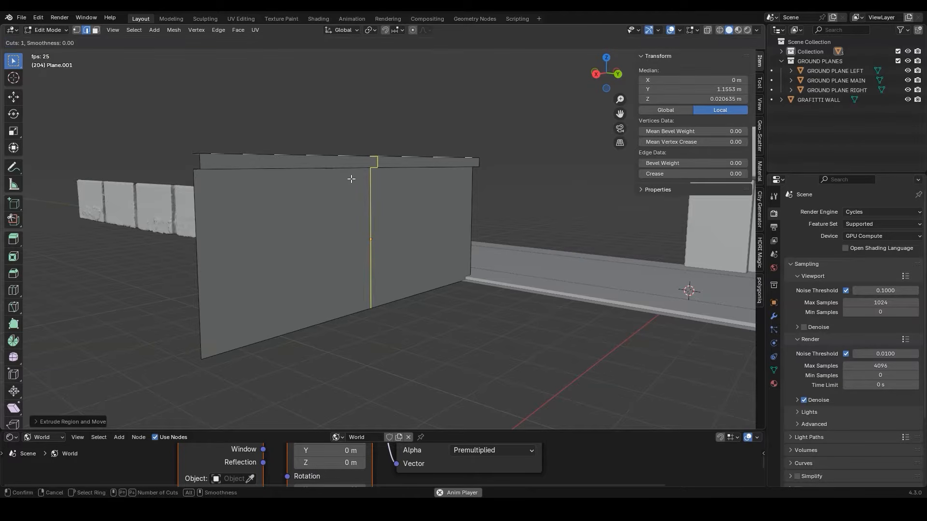
scroll(351, 179, "up", 1)
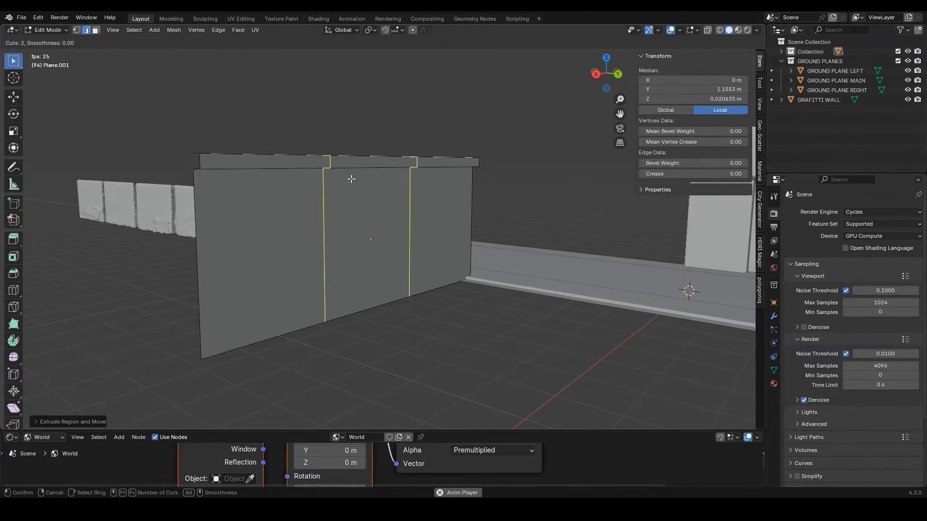
left_click(351, 179)
left_click(351, 179)
Slide one of the wall's two vertical loop cuts toward the wall's centre with an edge slide of about 0.36
scroll(355, 166, "up", 2)
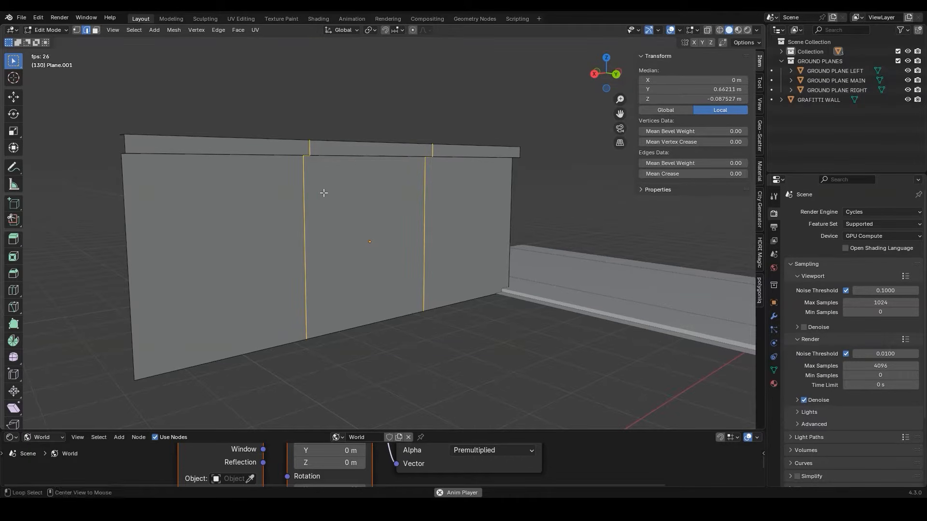
left_click(304, 197, "alt")
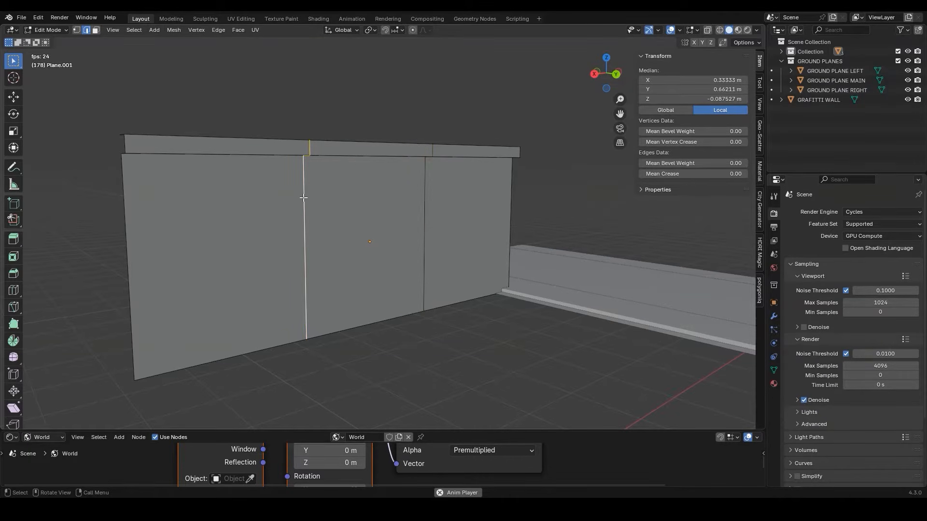
key("g")
key("g")
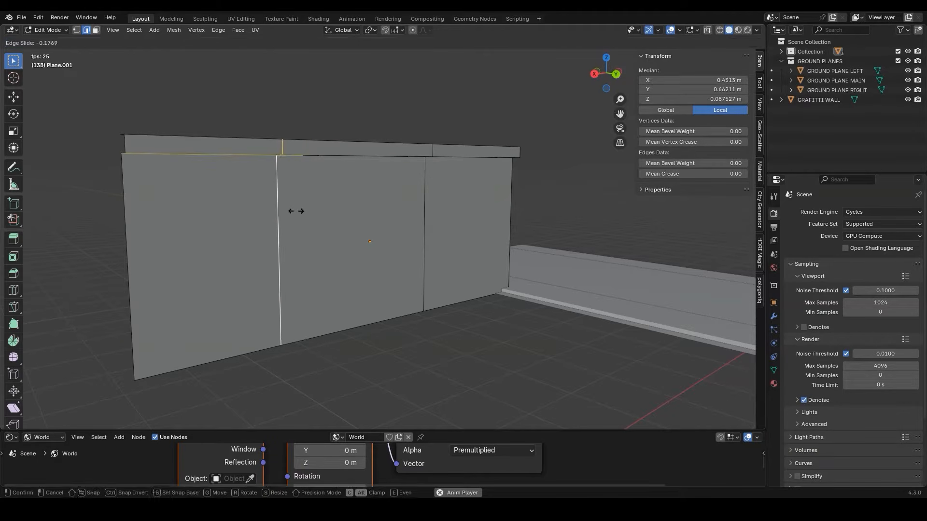
left_click(376, 205)
key("space")
Slide the second vertical loop cut inward by about 0.57 to leave a narrow strip in the wall's middle
left_click(427, 253, "alt")
key("g")
key("g")
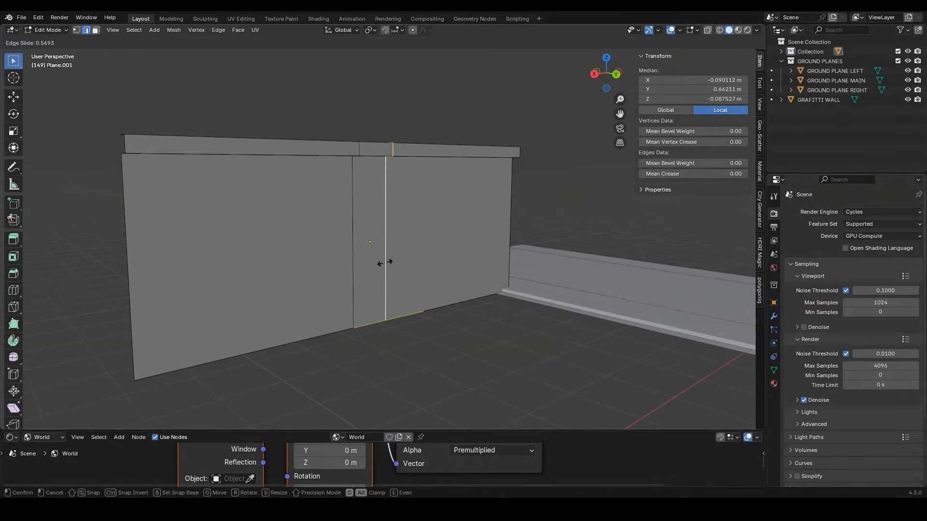
left_click(385, 263)
middle_click_drag(385, 263, 404, 264)
Move the wall's narrow middle face outward along Y to form a pillar and return to Object Mode
left_click(97, 31)
left_click(353, 205)
middle_click_drag(353, 205, 367, 206)
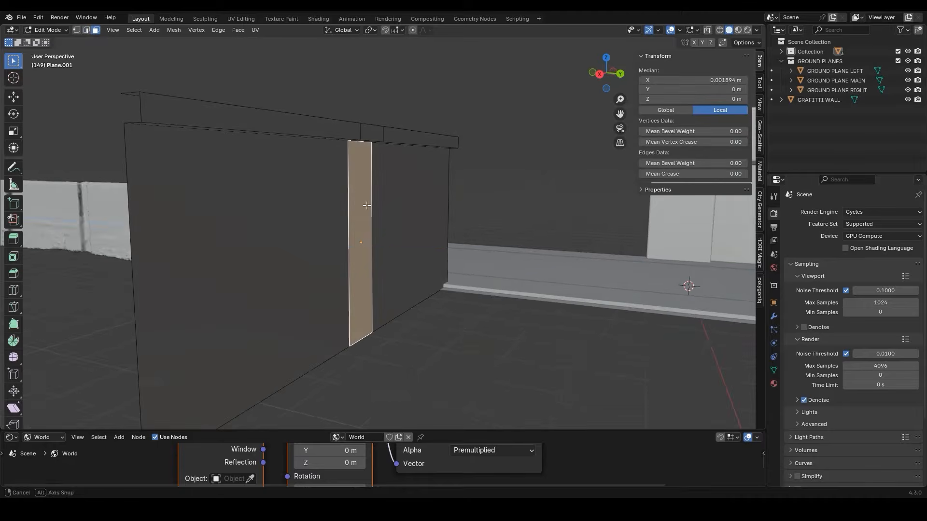
key("g")
key("y")
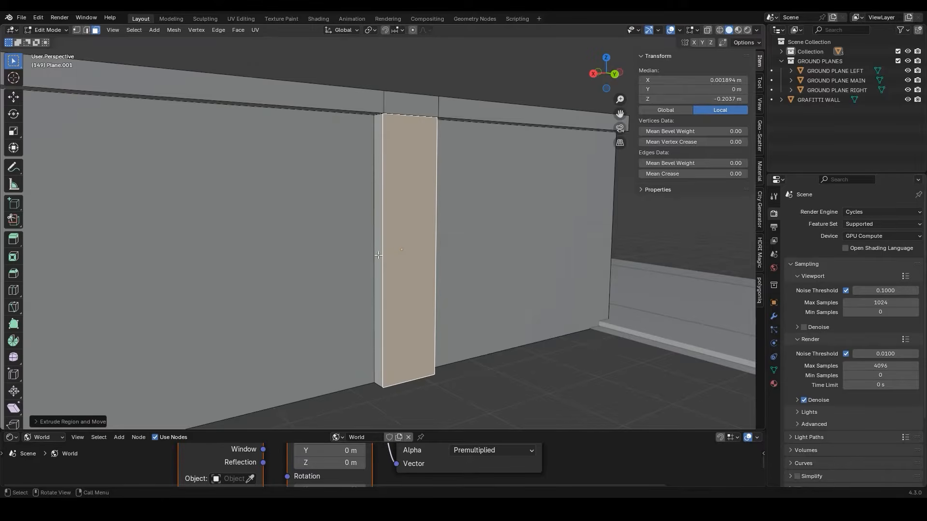
key("Tab")
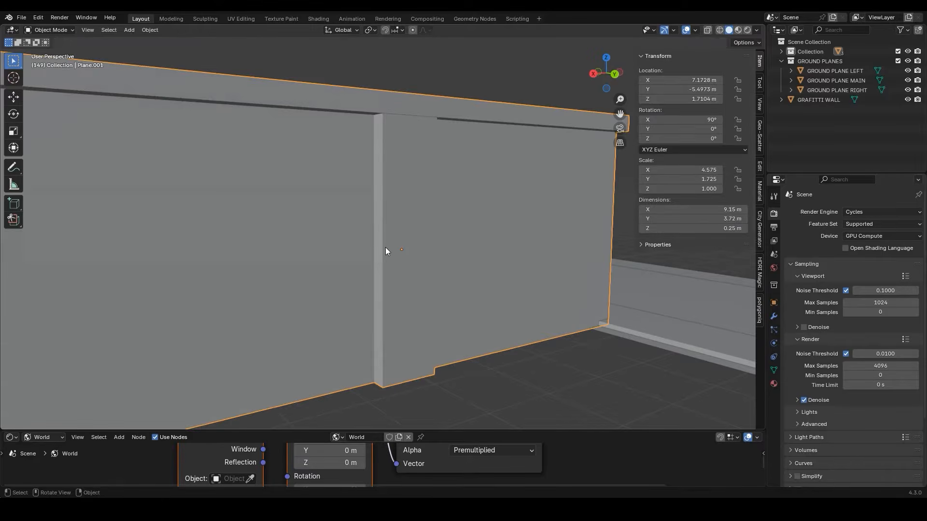
Rename the wall object as BACK WALL
key("F2")
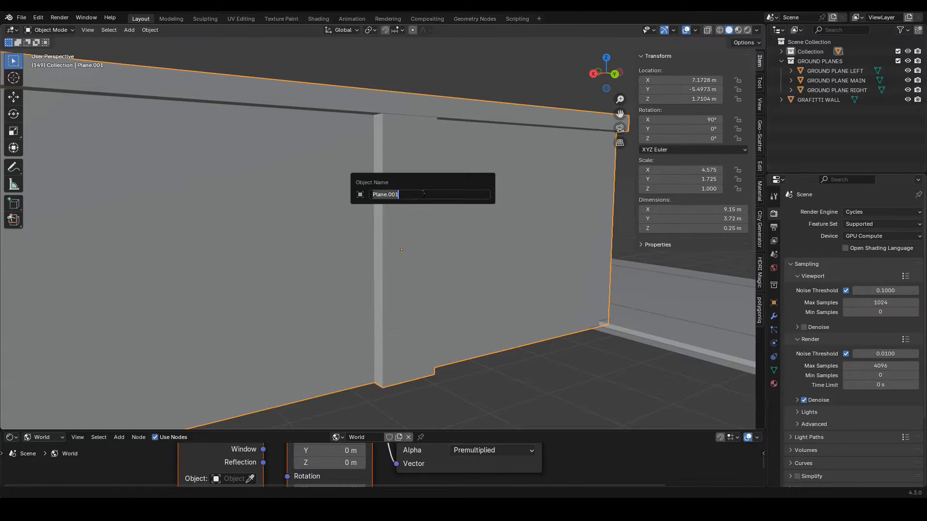
type("BACK WALL")
key("Return")
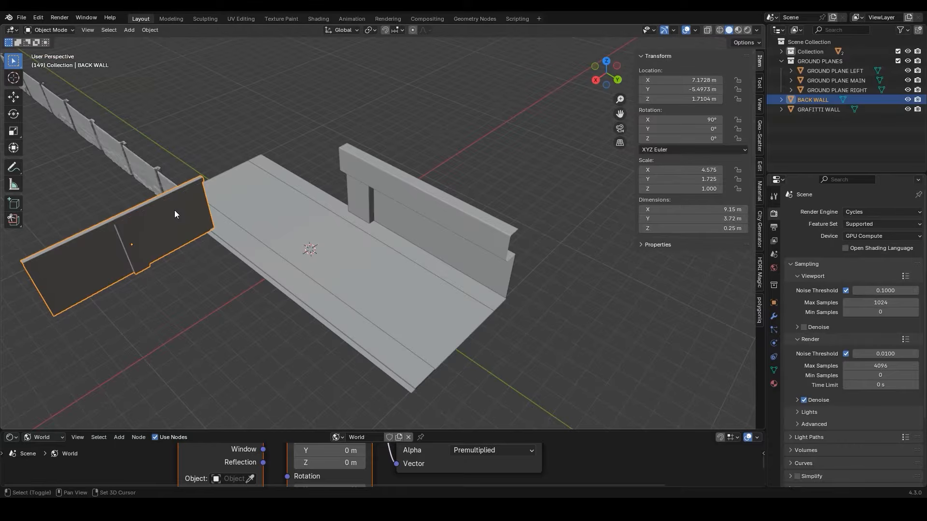
Duplicate the back wall about 6.34 m along Y and move the copy along X to about 0.56 m, adjoining the right wall
key("shift+d")
key("y")
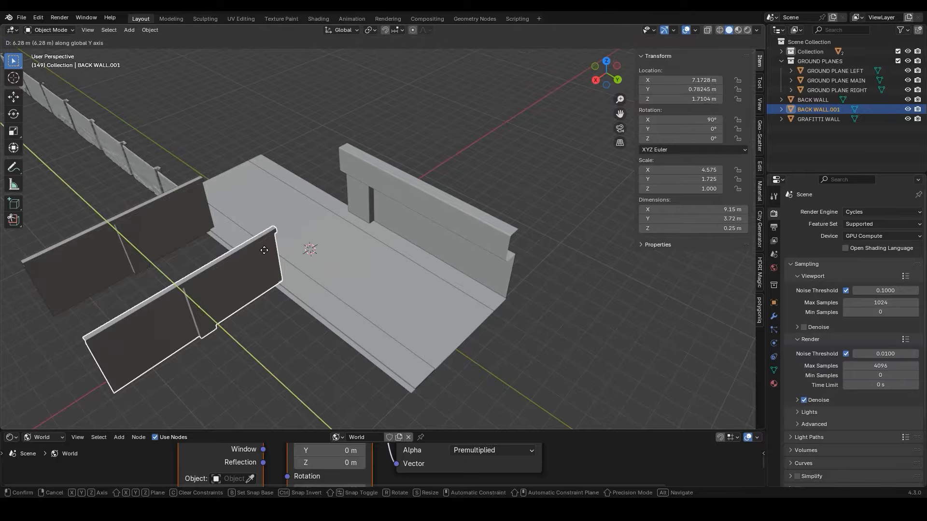
left_click(234, 237)
key("g")
key("x")
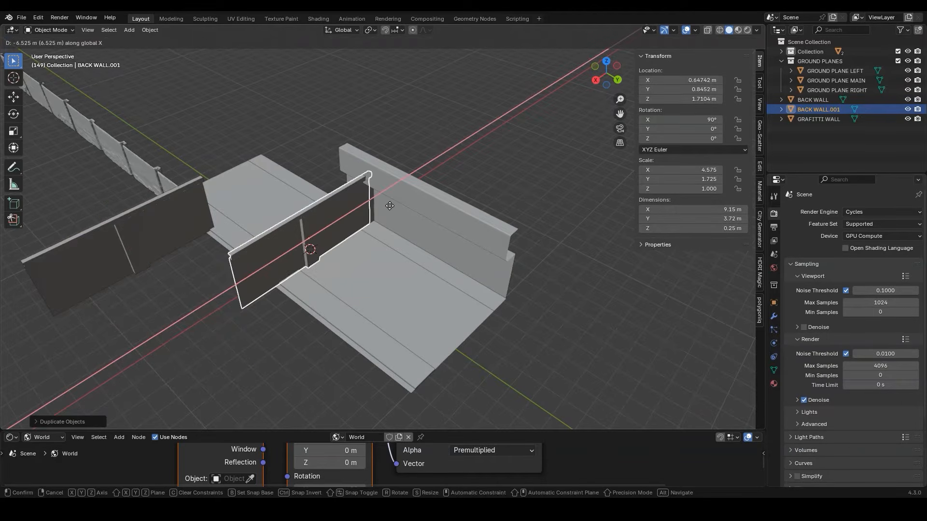
left_click(391, 205)
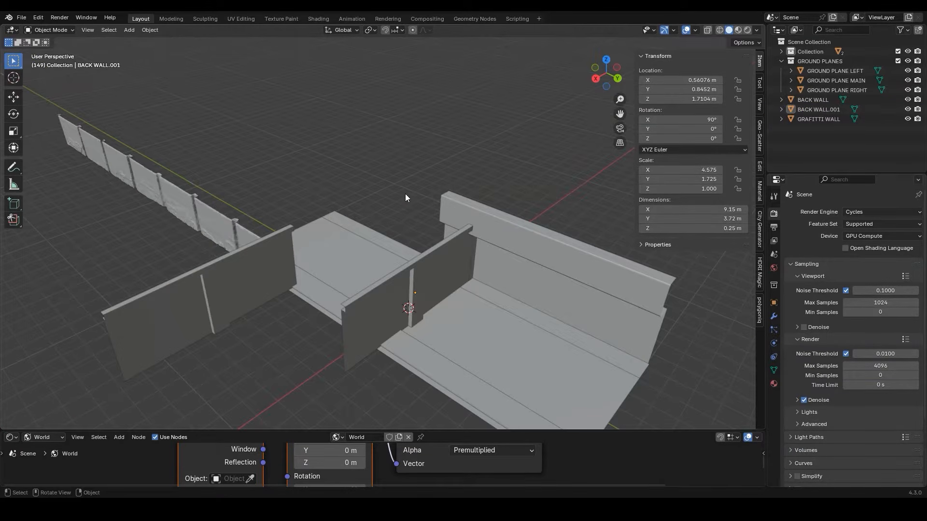
Move both back walls, the graffiti wall and the right wall into a new collection named WALLS
left_click(243, 214)
left_click(254, 254, "shift")
left_click(381, 286, "shift")
left_click(540, 227, "shift")
key("m")
left_click(520, 195)
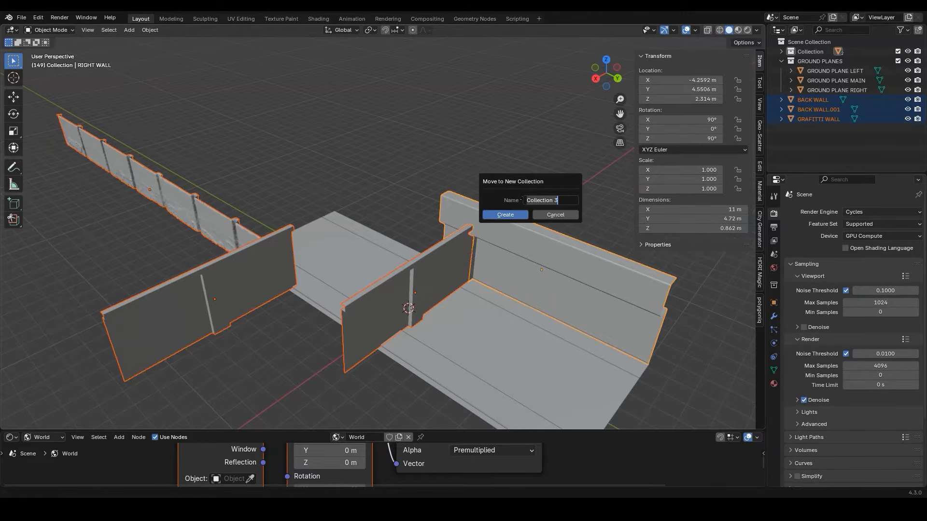
type("W")
key("Return")
middle_click_drag(521, 196, 355, 134)
left_click(356, 134)
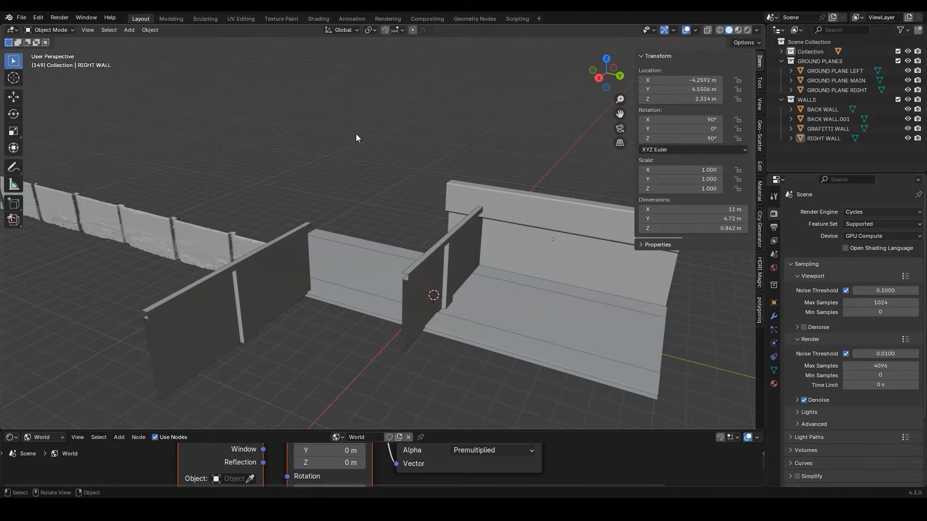
Paste the copied tube light fixture and parent its tubes to its housing with Object (Keep Transform)
key("ctrl+v")
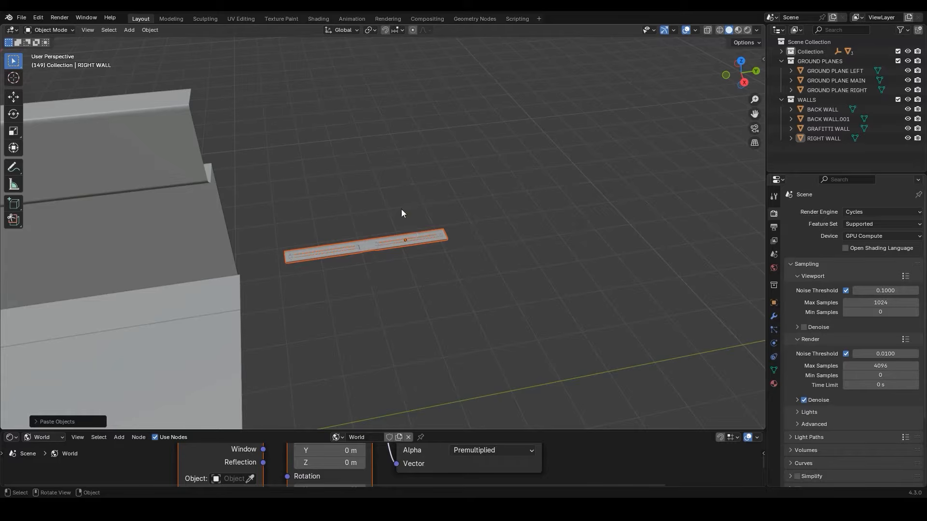
middle_click_drag(399, 205, 388, 161)
left_click(432, 219)
left_click(438, 201)
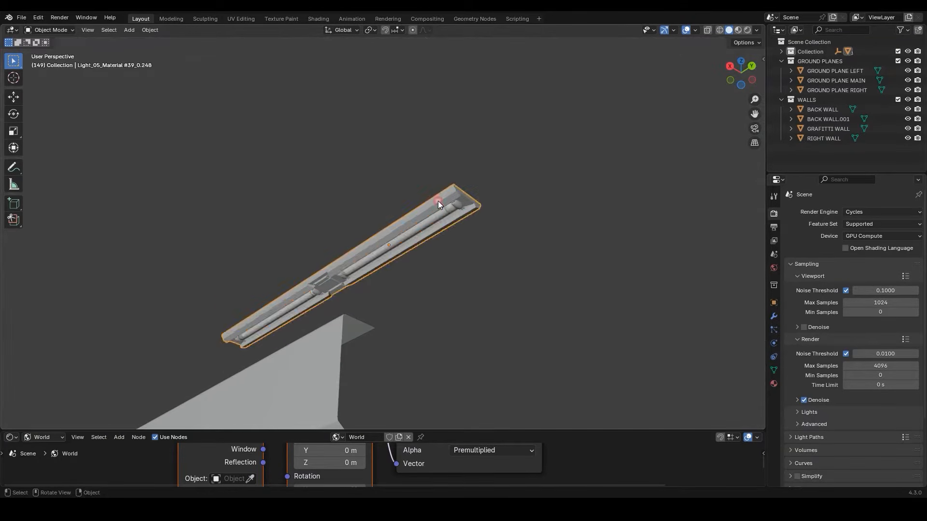
left_click(442, 215)
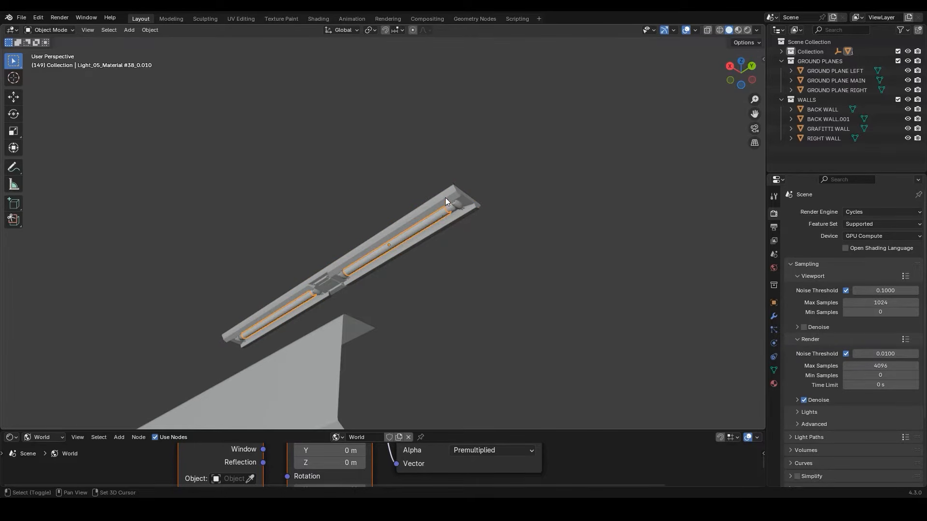
left_click(445, 198)
key("ctrl+p")
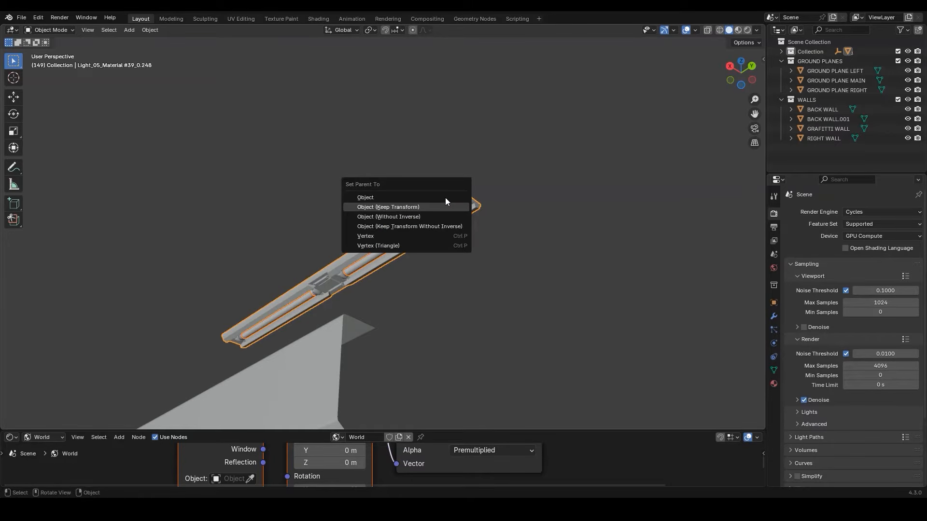
left_click(445, 198)
left_click(445, 198)
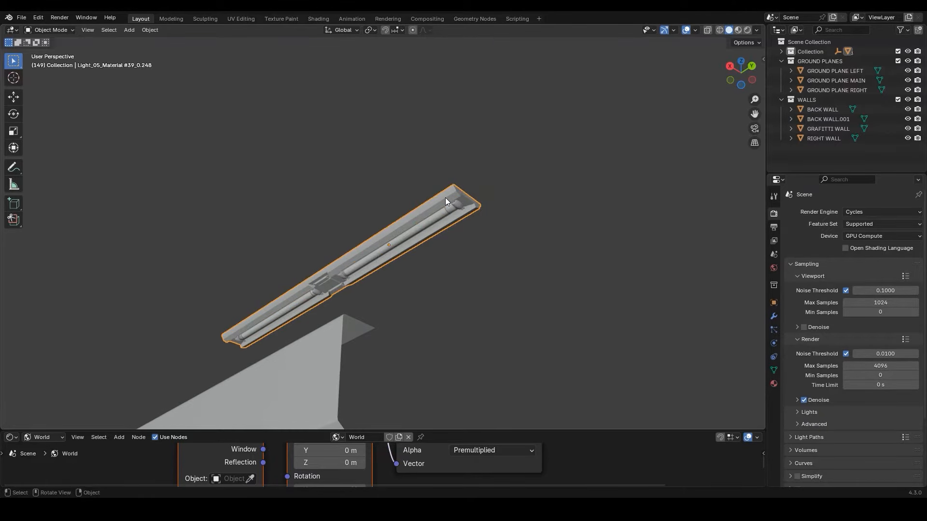
Position the light fixture under the right wall's overhanging ledge, working in top wireframe view
key("g")
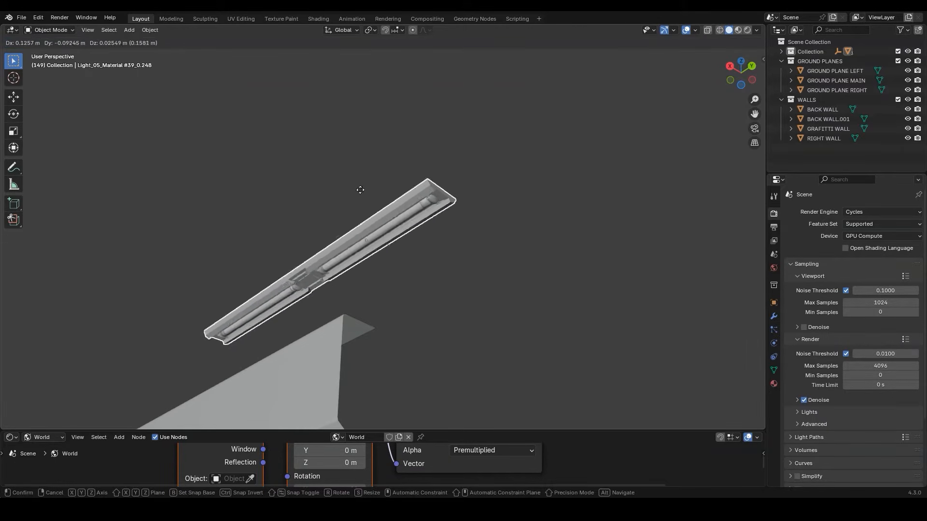
left_click(378, 233)
key("KP_7")
scroll(378, 233, "down", 8)
middle_click_drag(374, 253, 374, 196, "shift")
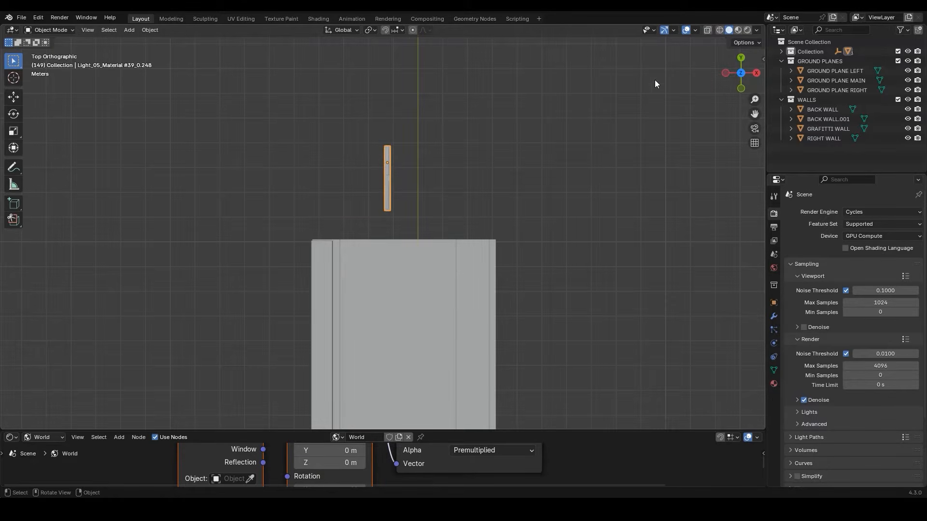
left_click(720, 29)
scroll(343, 402, "up", 2)
key("g")
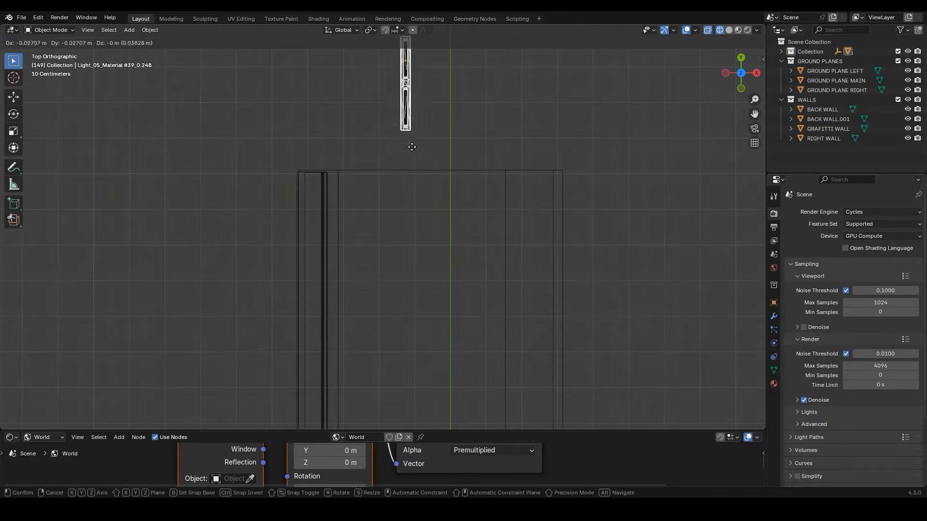
left_click(324, 284)
Select the fixture's housing and tubes and duplicate them about 2.91 m along negative Y under the ledge
middle_click_drag(323, 283, 280, 221)
left_click(280, 221)
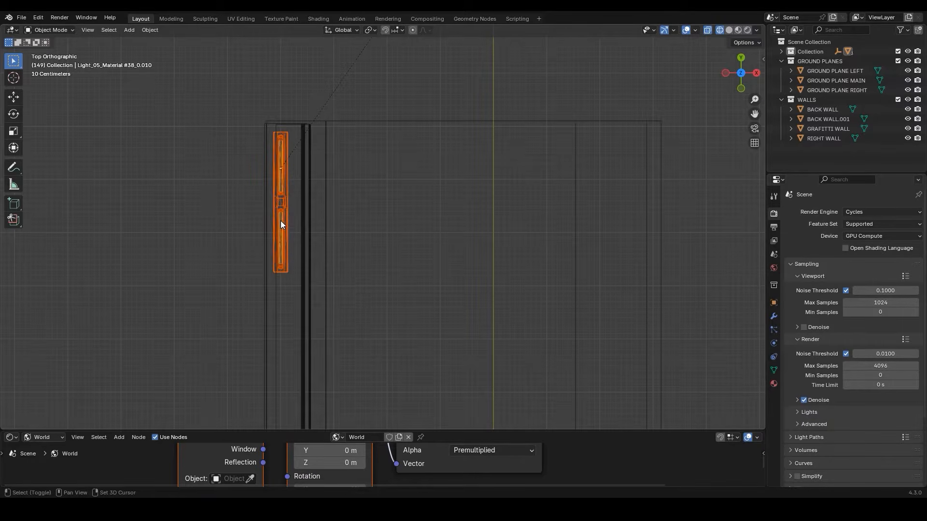
scroll(284, 230, "down", 3)
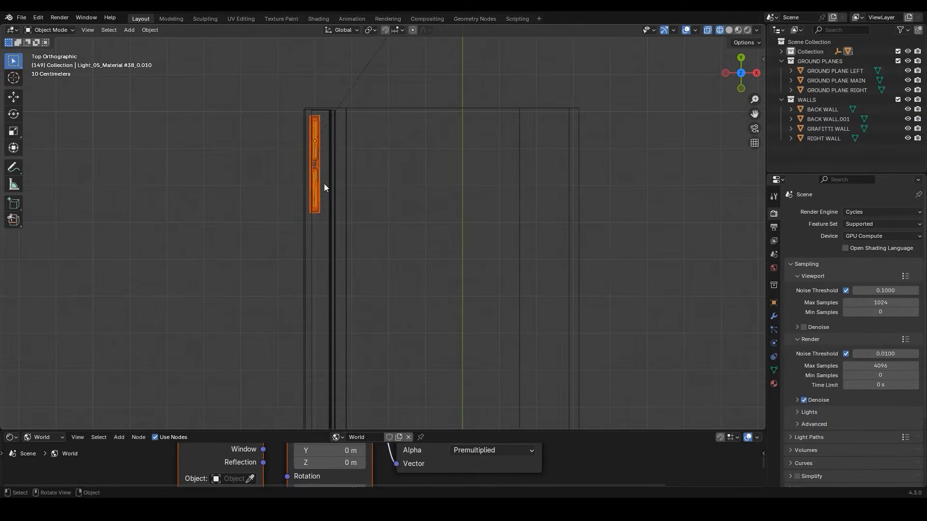
key("shift+d")
key("y")
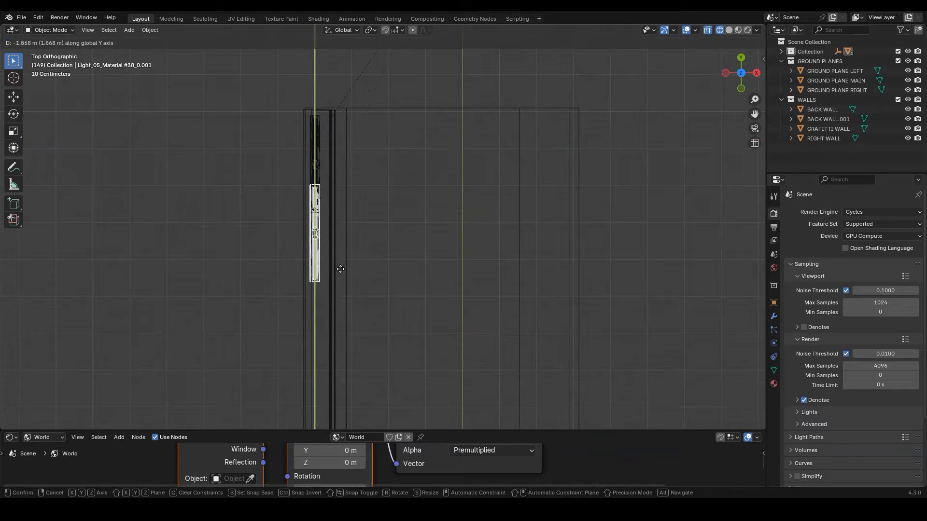
left_click(347, 302)
middle_click_drag(349, 291, 361, 196, "shift")
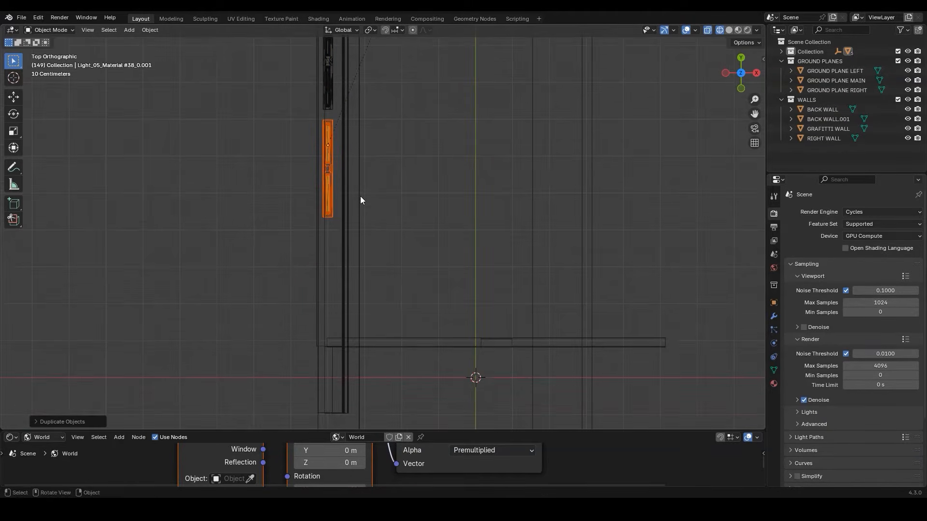
Duplicate the second light fixture farther along negative Y to complete a row of three under the ledge
key("shift+d")
key("y")
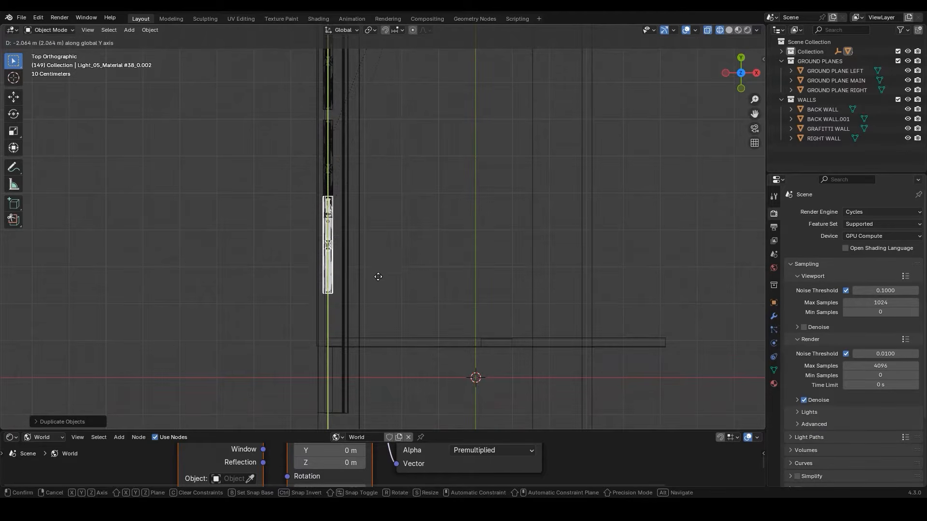
left_click(389, 326)
middle_click_drag(389, 325, 636, 89)
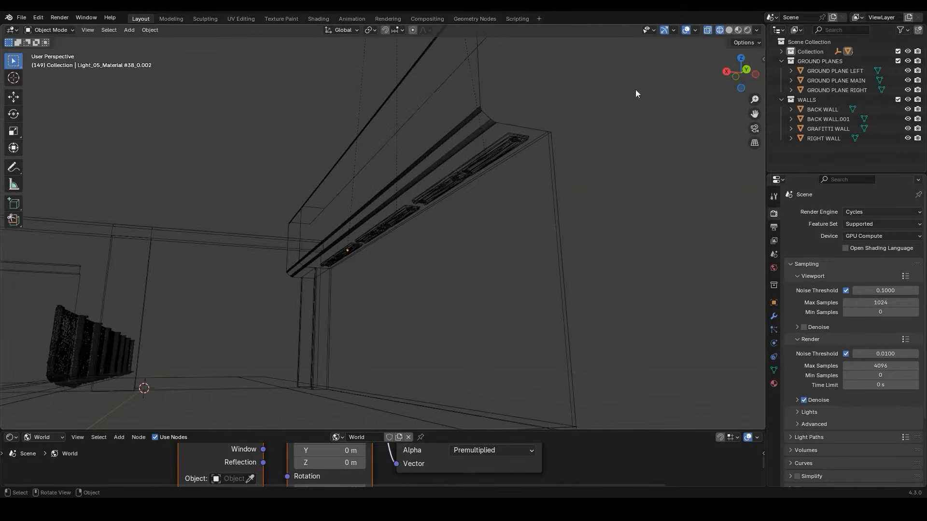
Switch the viewport to rendered shading and examine how the ledge lights illuminate the walls and ground
left_click(747, 30)
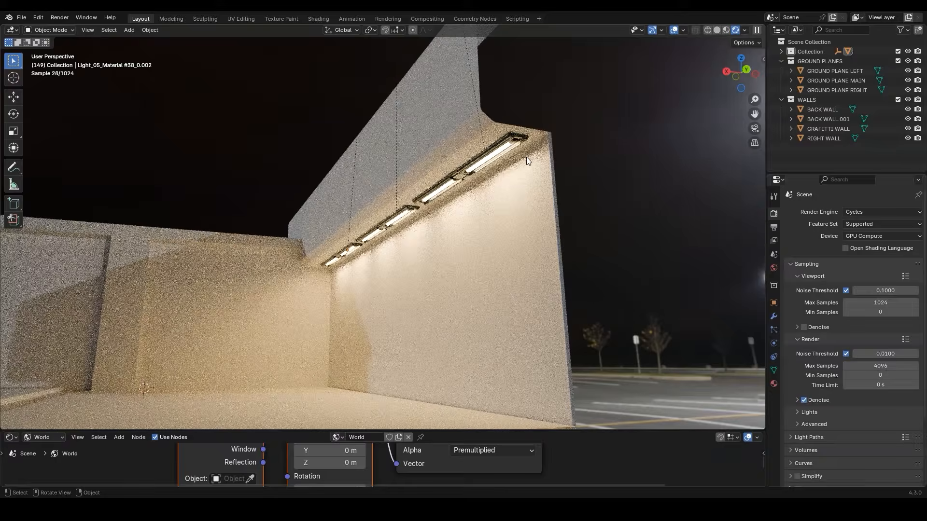
middle_click_drag(520, 155, 460, 218)
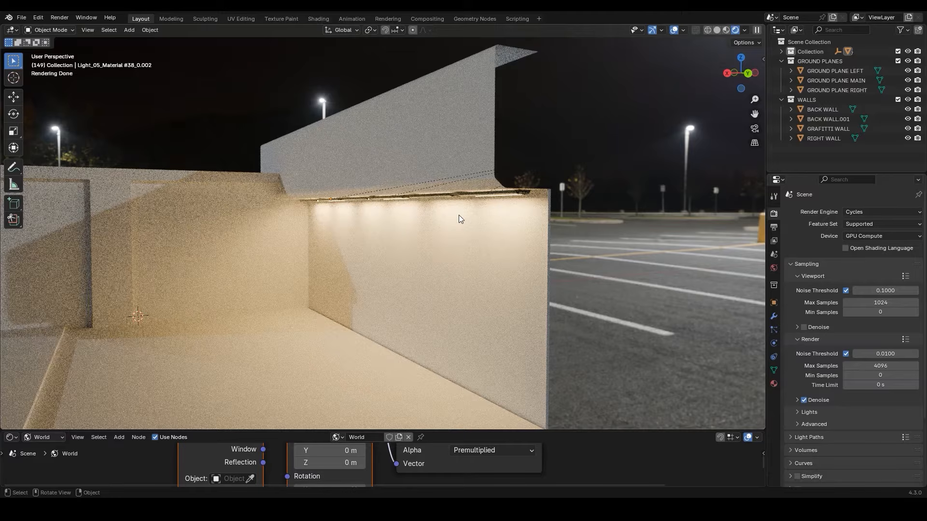
middle_click_drag(428, 221, 323, 275)
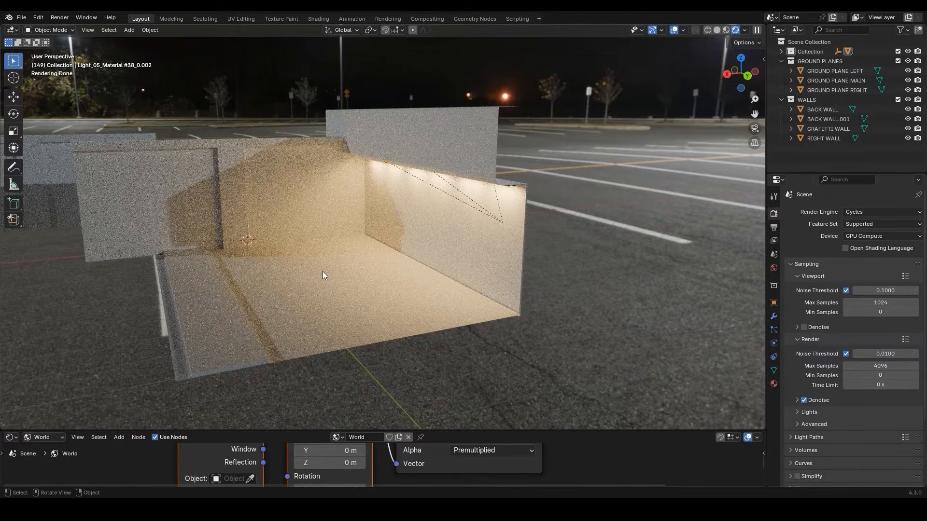
Create a new material for GROUND PLANE MAIN in an enlarged shader editor set to Object shading
left_click(323, 275)
left_click_drag(429, 430, 428, 297)
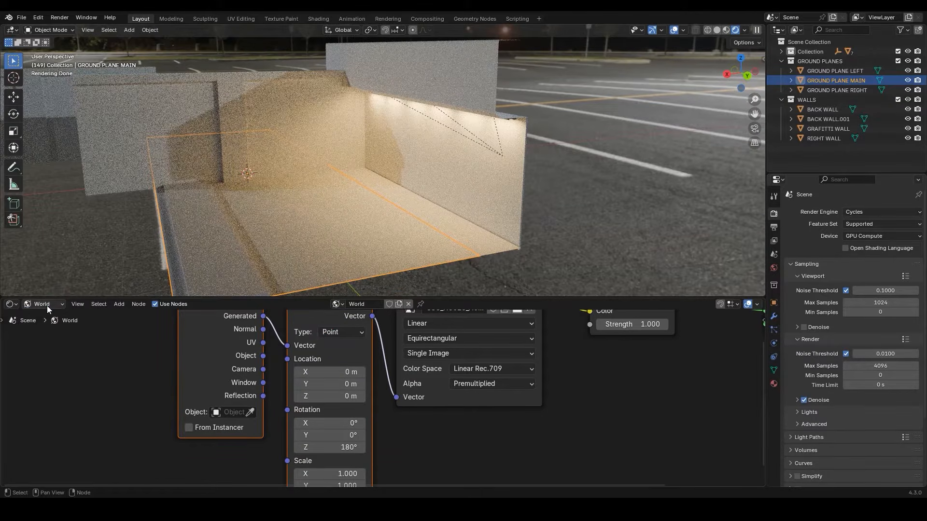
left_click(47, 305)
left_click(45, 329)
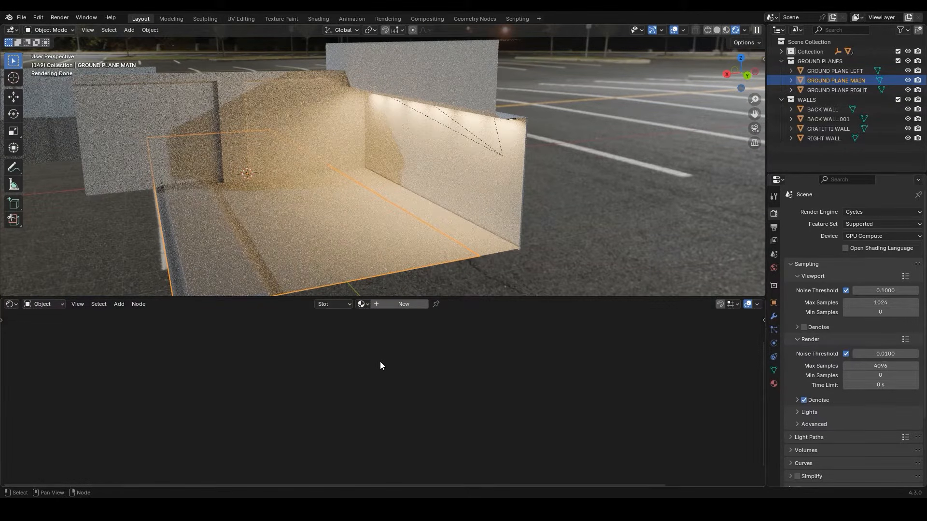
left_click(400, 308)
key("Home")
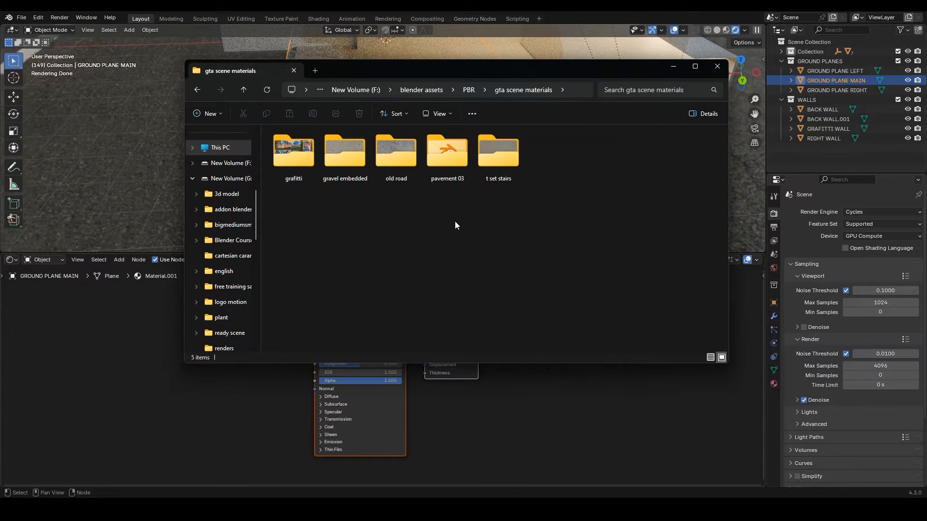
Load the four OldRoad base color, height, normal and roughness maps from the "old road" folder with Principled Texture Setup on the Principled BSDF
double_click(397, 159)
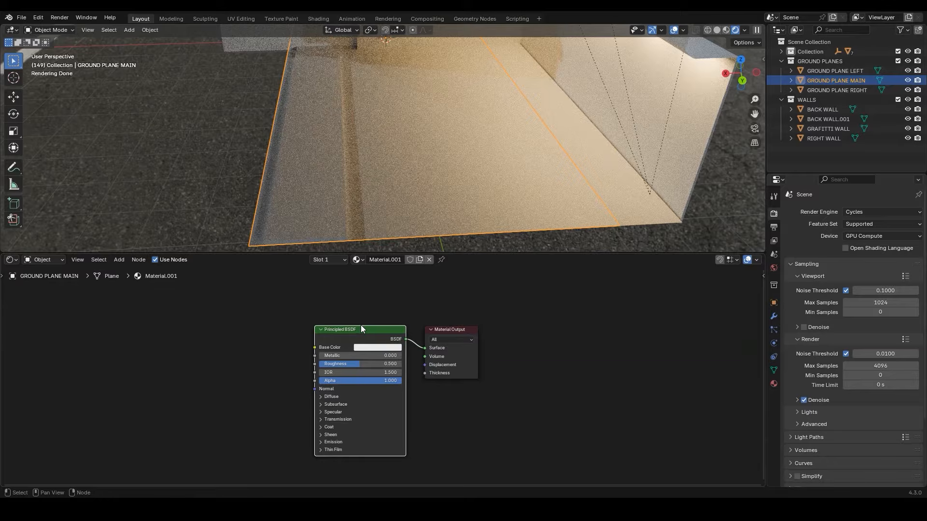
key("ctrl+shift+t")
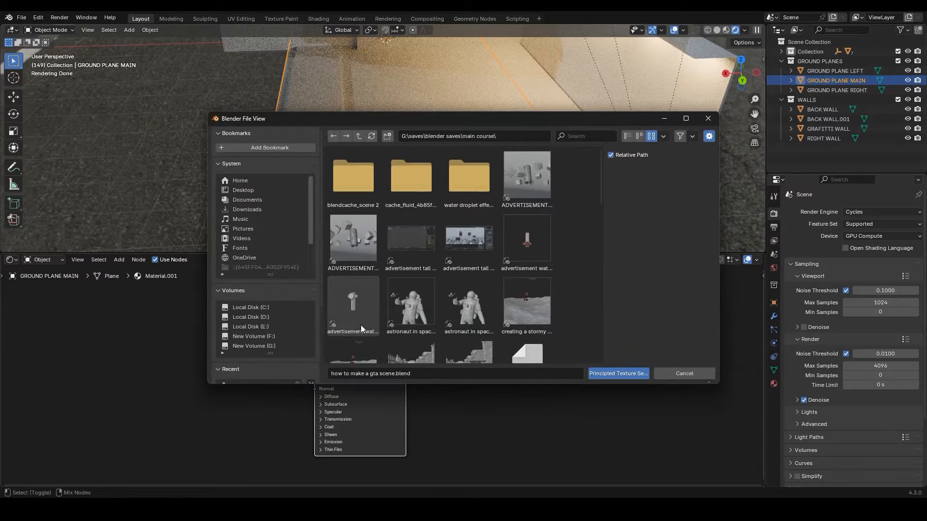
left_click(280, 337)
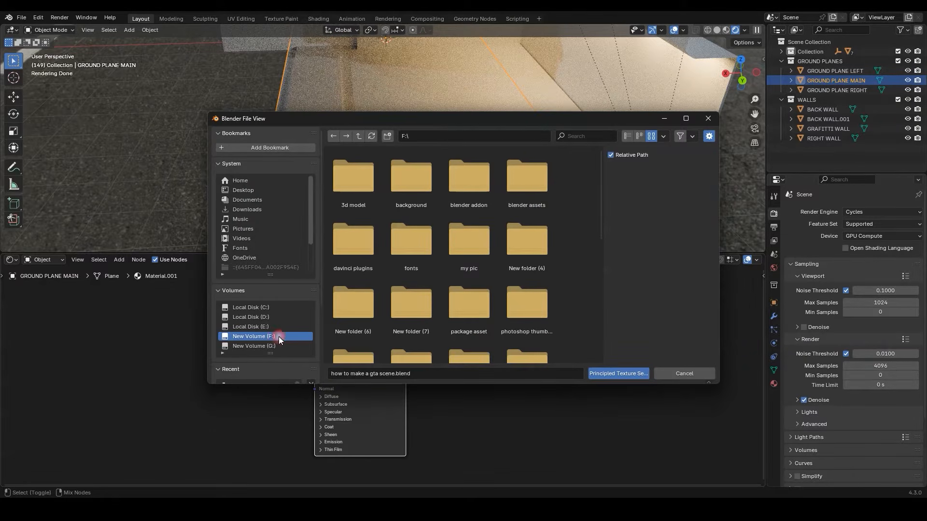
double_click(517, 189)
left_click(465, 202)
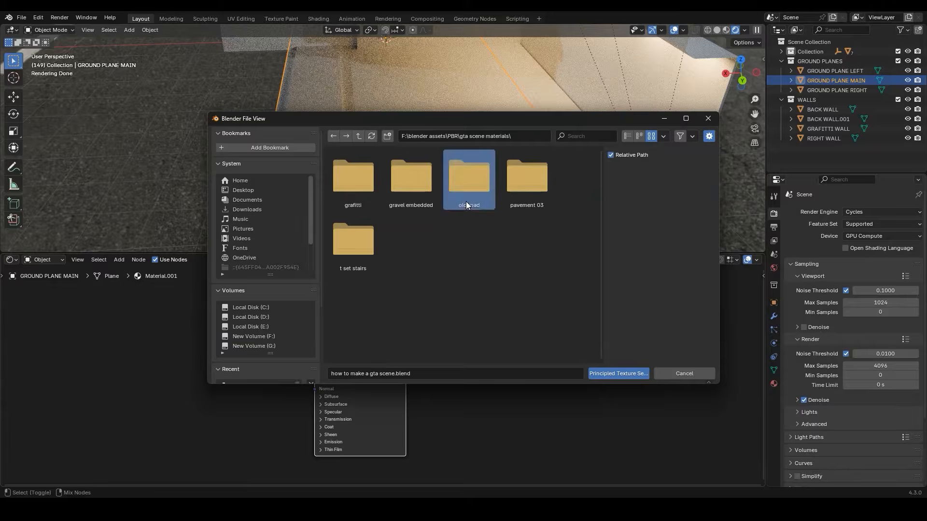
double_click(466, 201)
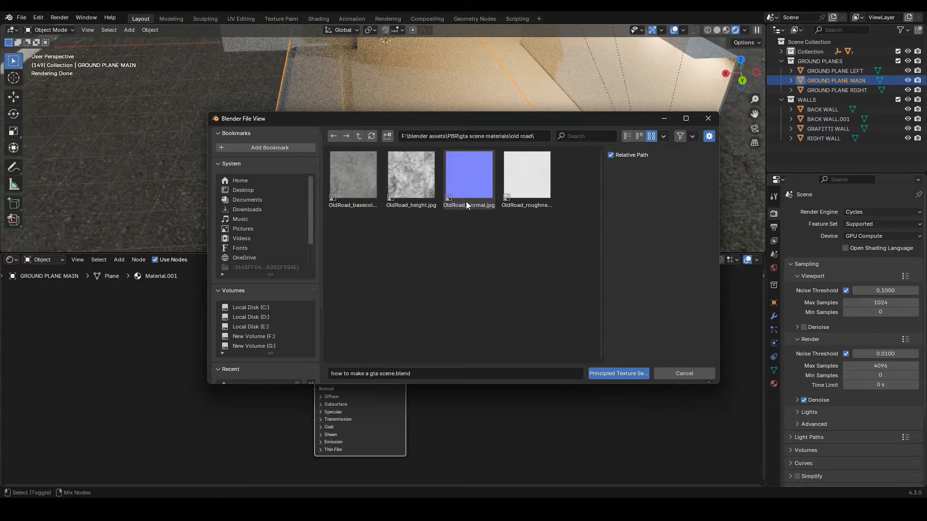
key("a")
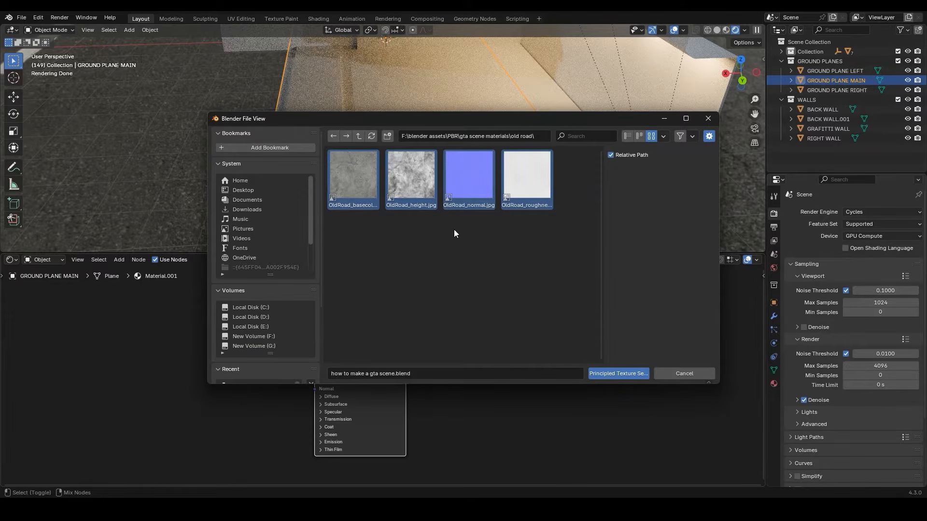
left_click(610, 373)
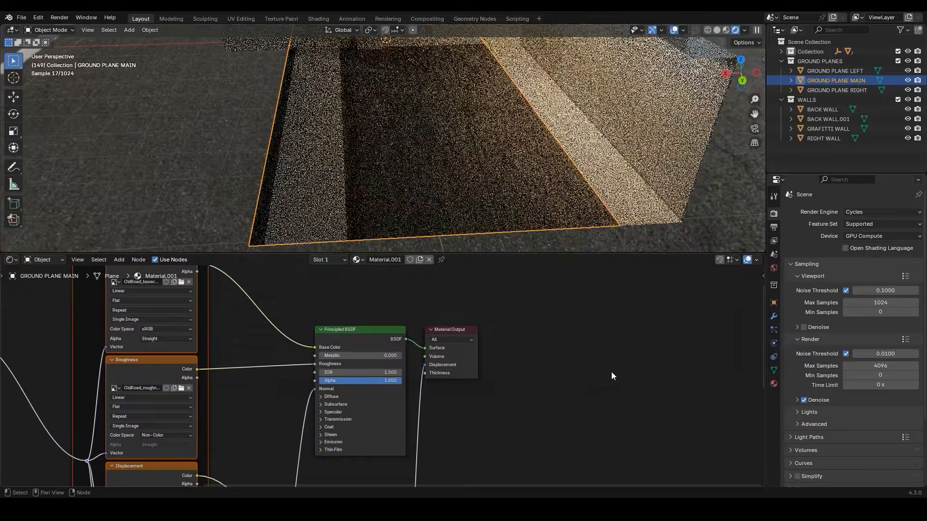
scroll(262, 365, "down", 5)
middle_click_drag(259, 361, 295, 295)
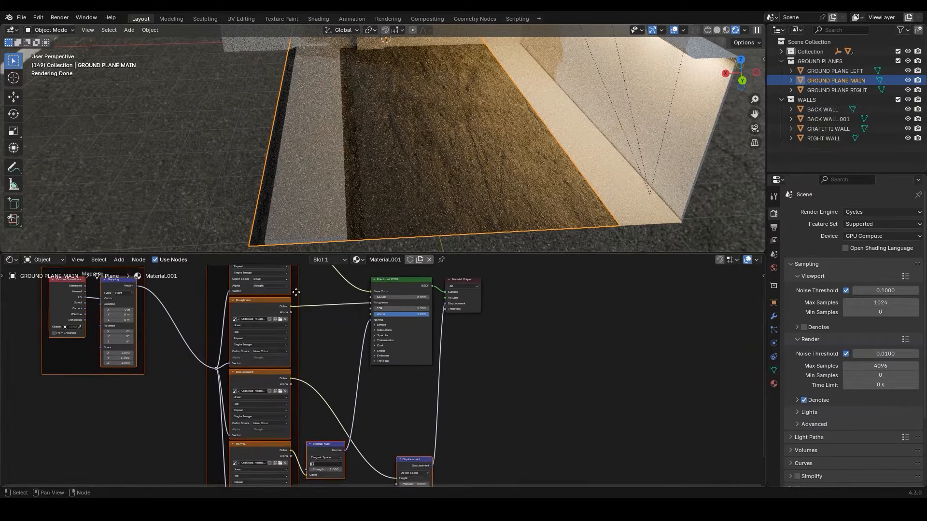
scroll(296, 292, "down", 3)
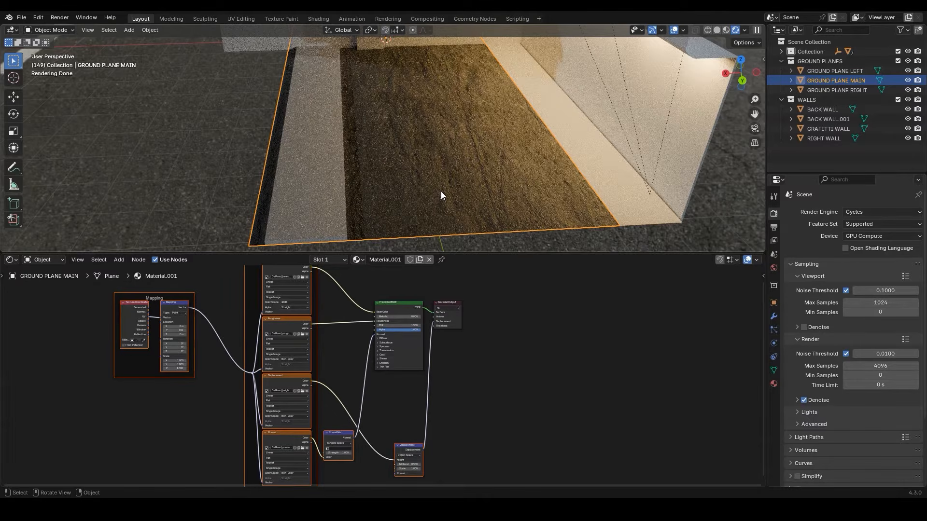
Isolate GROUND PLANE MAIN in local view and enlarge the viewport above the shader editor
key("KP_Divide")
scroll(388, 126, "up", 4)
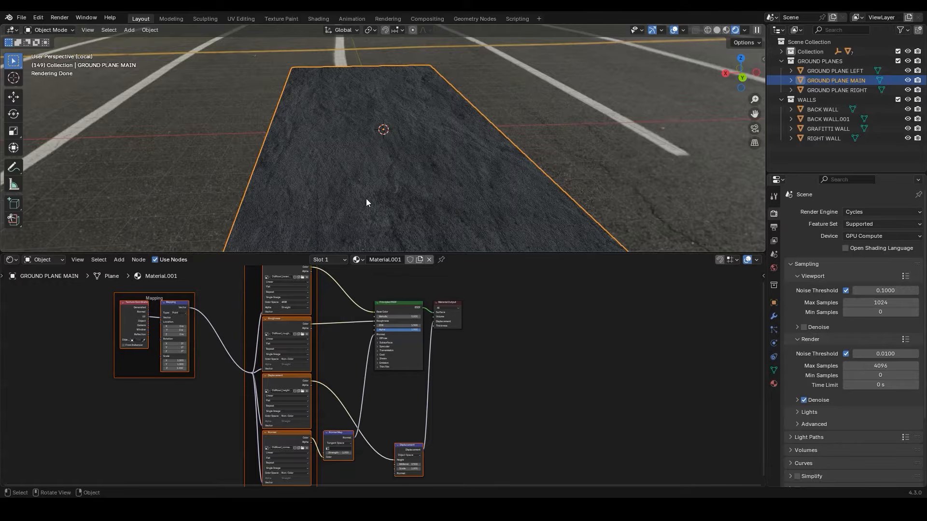
left_click_drag(370, 252, 367, 277)
Open the UV Editing workspace and show GROUND PLANE MAIN isolated in local view with rendered shading
left_click(242, 19)
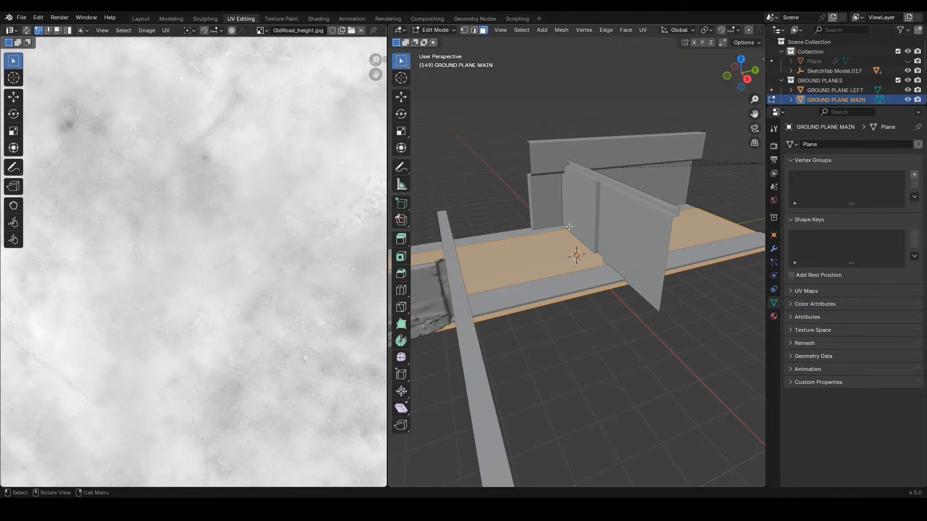
key("KP_Divide")
scroll(711, 33, "down", 4)
scroll(712, 33, "down", 4)
left_click(748, 30)
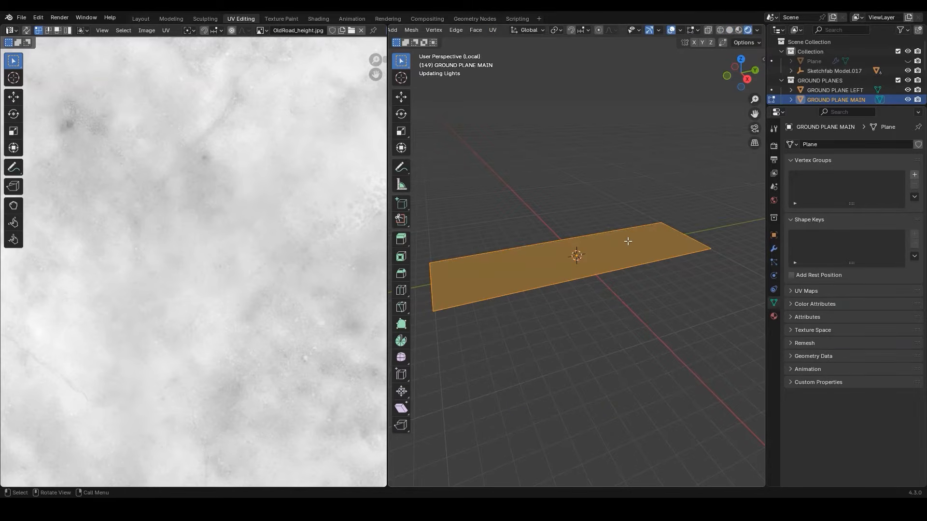
scroll(628, 241, "up", 3)
middle_click_drag(629, 241, 504, 278)
middle_click_drag(581, 278, 598, 195, "shift")
scroll(531, 32, "up", 5)
scroll(531, 31, "up", 3)
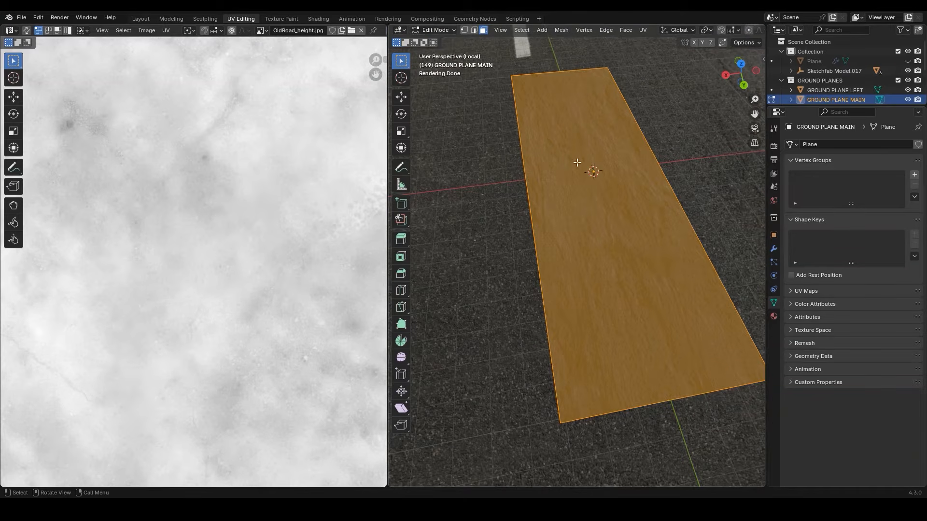
Select all of the main ground plane's UVs and scale them by 3 along Y
scroll(270, 194, "down", 6)
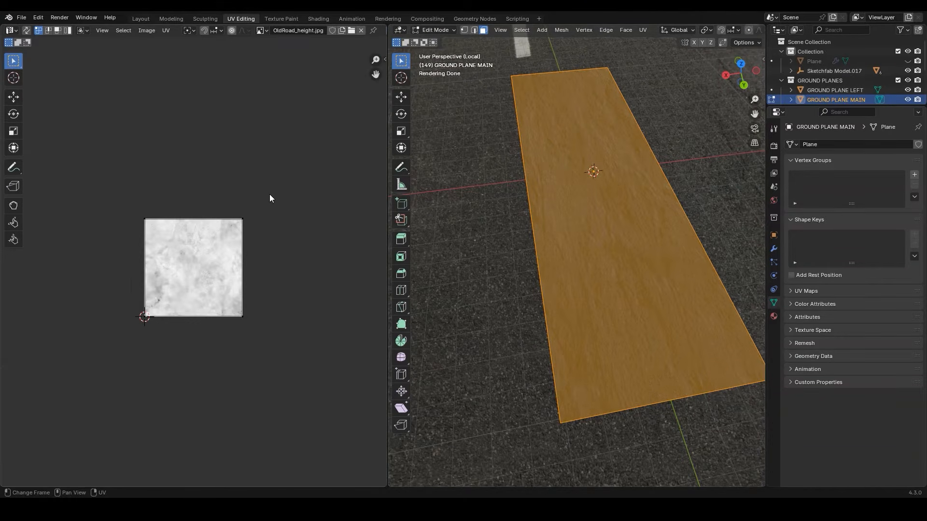
key("a")
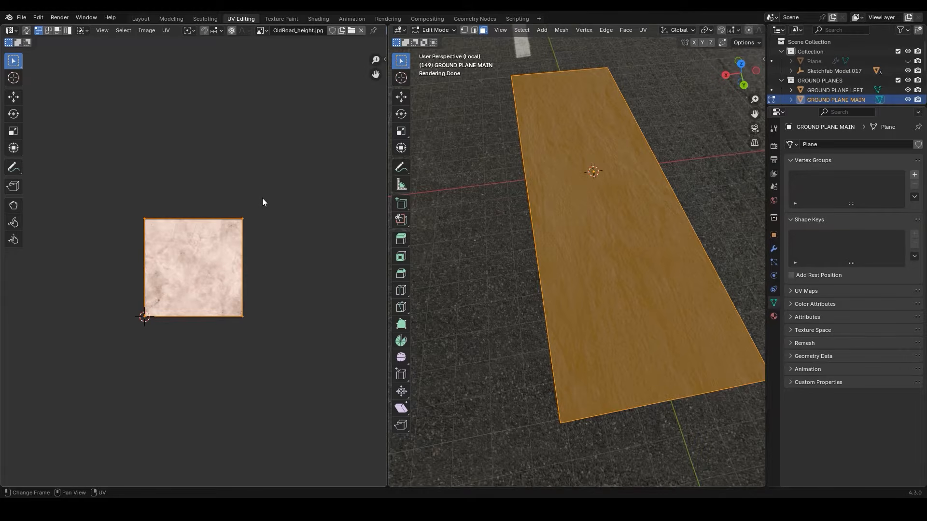
key("s")
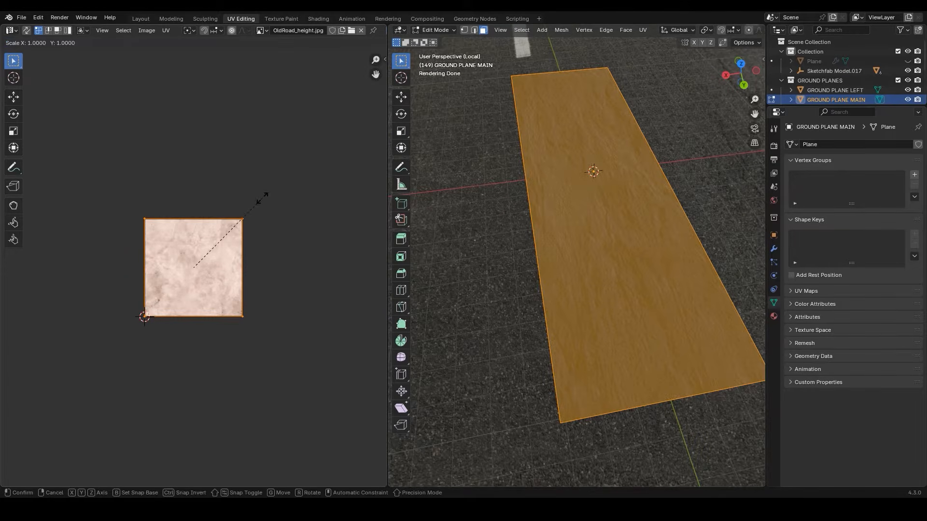
key("y")
key("3")
key("Return")
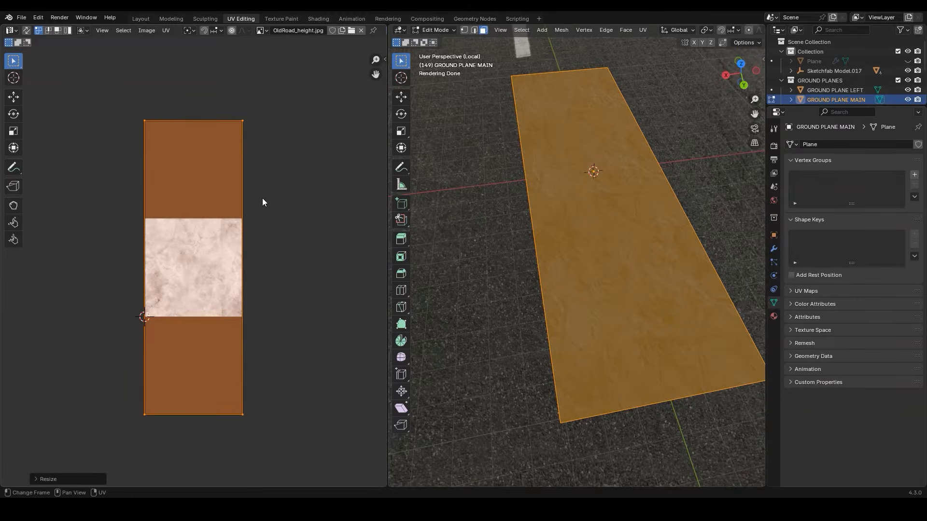
Return to the Layout workspace and set the road material's Normal Map strength to 2
left_click(142, 19)
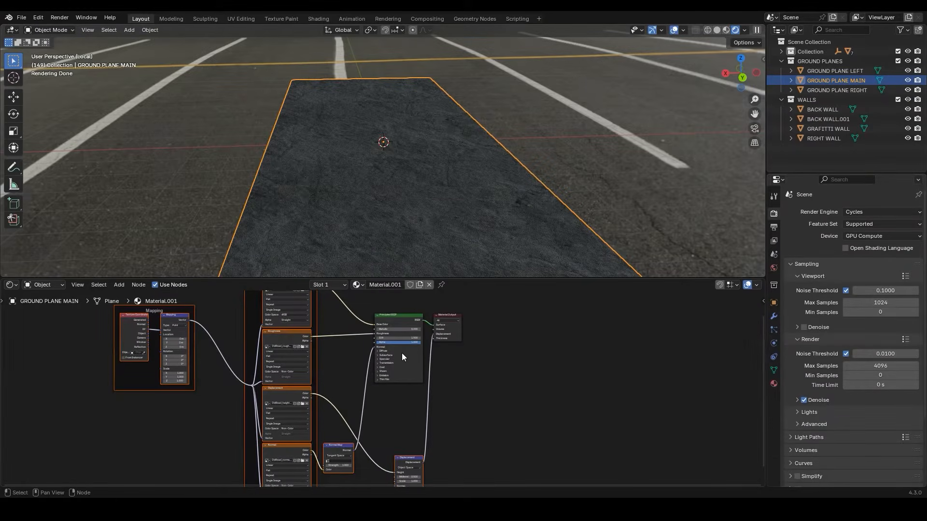
middle_click_drag(404, 359, 434, 470)
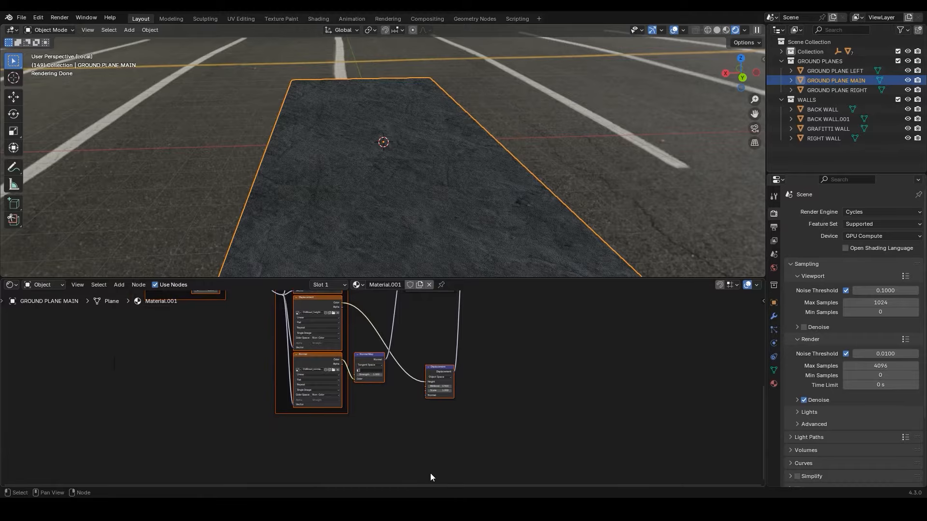
scroll(390, 418, "up", 5)
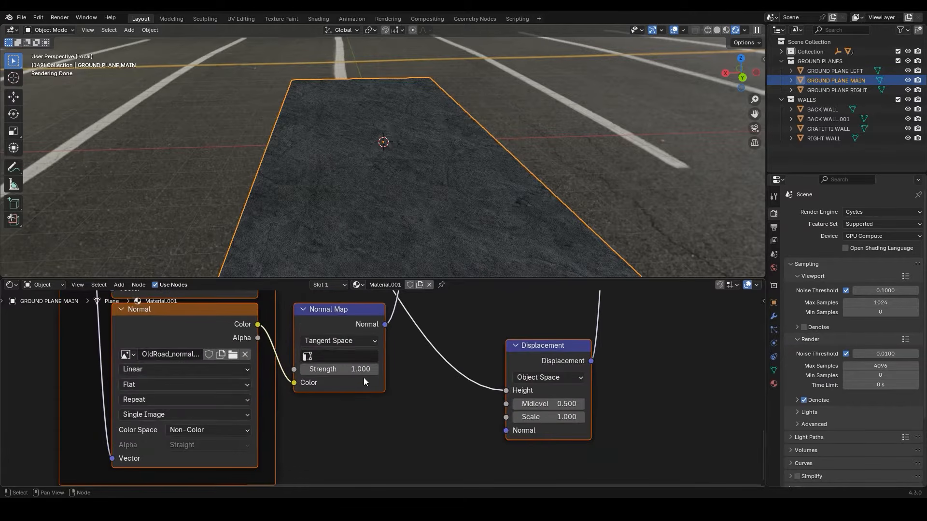
double_click(362, 371)
type("2")
key("Return")
Set the Displacement node's midlevel to 0 and its scale to 0.025
double_click(550, 408)
type("0")
key("Return")
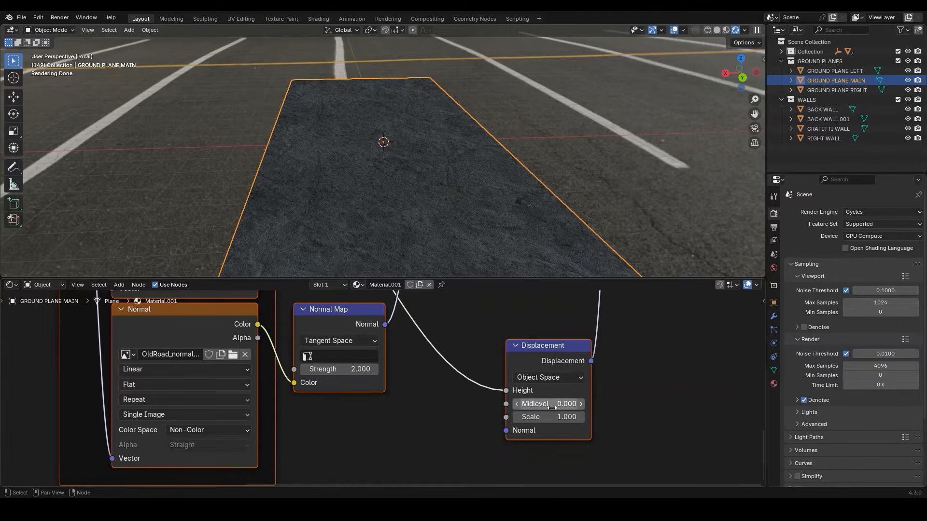
double_click(556, 416)
type("0.025")
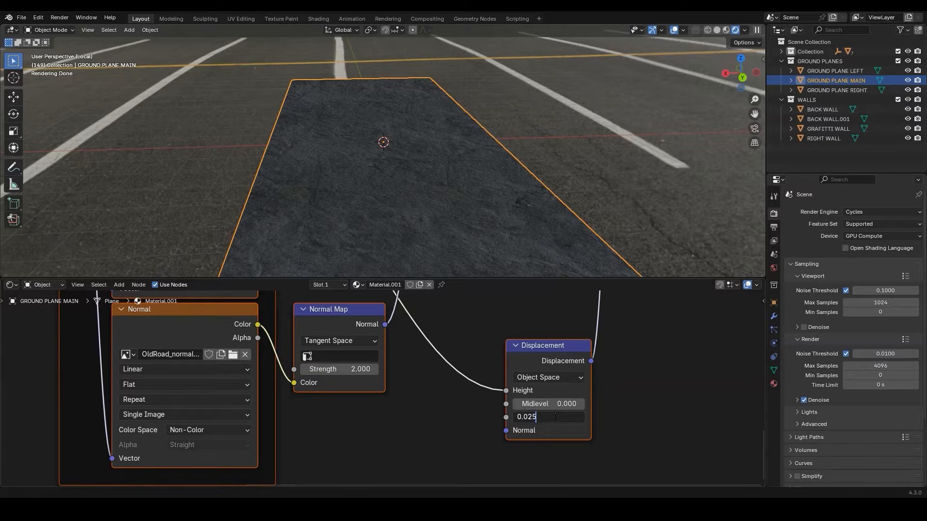
key("Return")
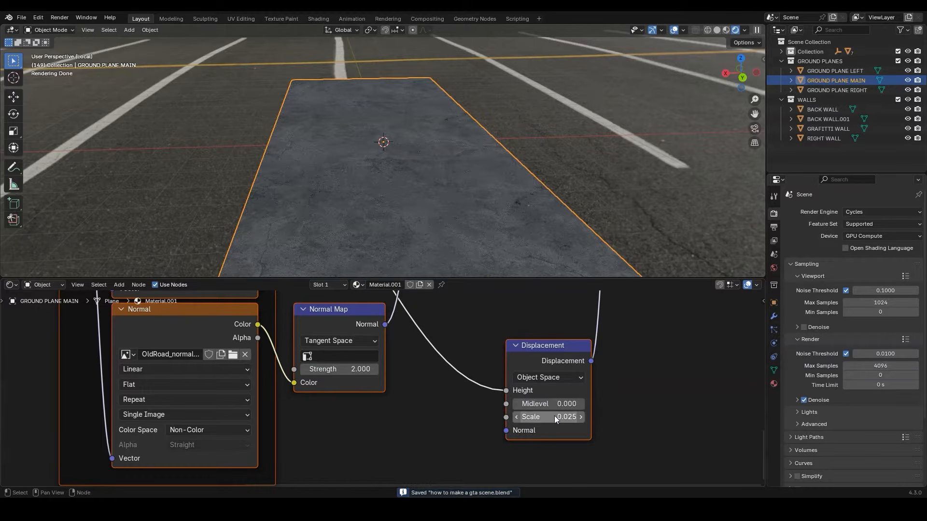
Insert a Color Ramp between the Base Color texture and the Principled BSDF, with its black stop at position 0.091
middle_click_drag(373, 344, 370, 473)
mouse_move(353, 320)
middle_mouse_down()
mouse_move(350, 412)
mouse_move(340, 330)
middle_mouse_up()
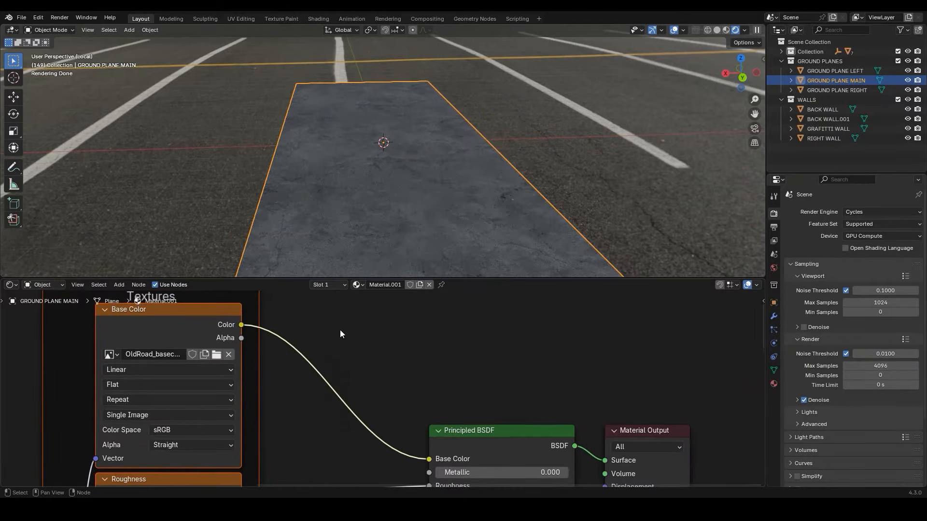
key("shift+a")
type("colo")
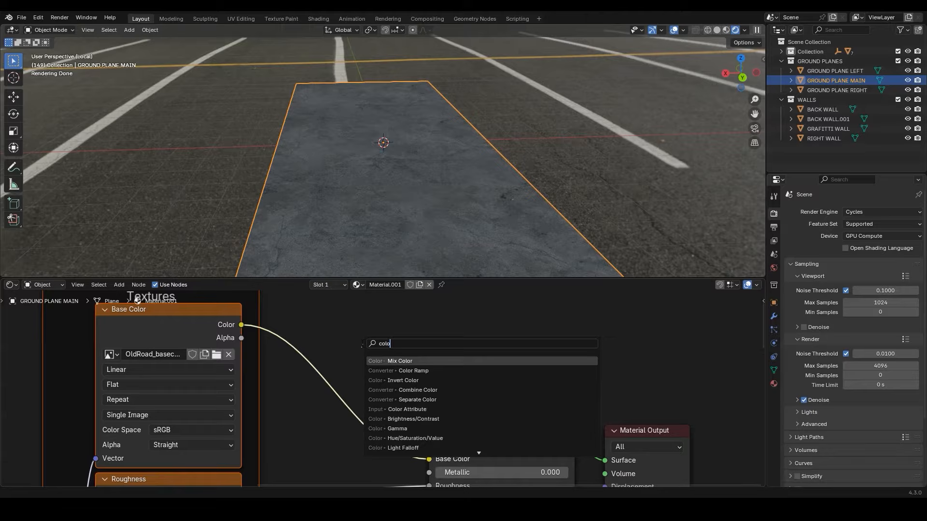
left_click(414, 371)
left_click(315, 393)
left_click_drag(315, 393, 325, 392)
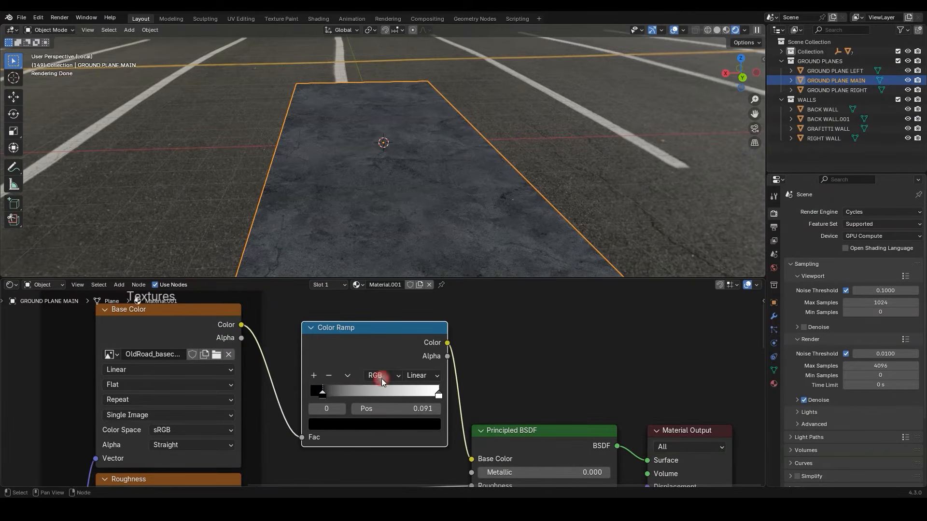
middle_click_drag(406, 239, 368, 223)
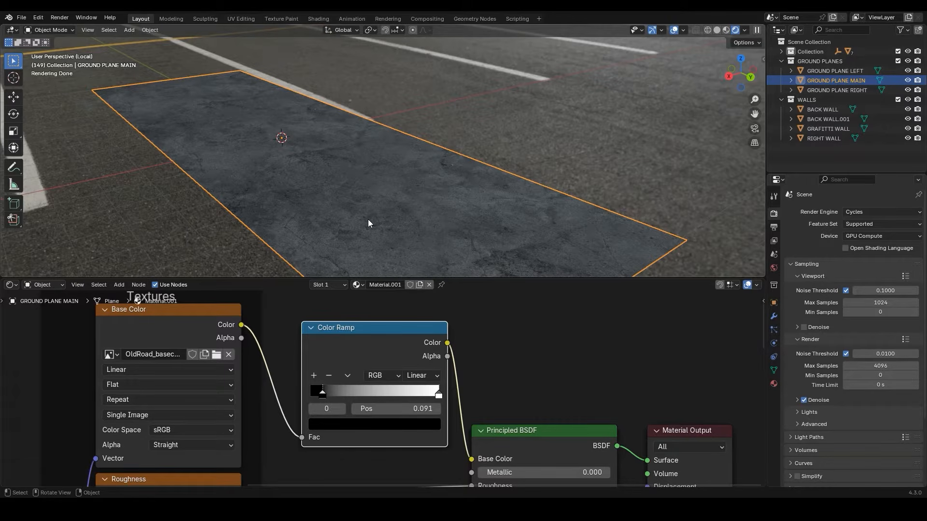
Set the Mapping node's X, Y and Z scale to 3
scroll(143, 417, "down", 2)
middle_click_drag(143, 417, 480, 458)
scroll(379, 388, "up", 5)
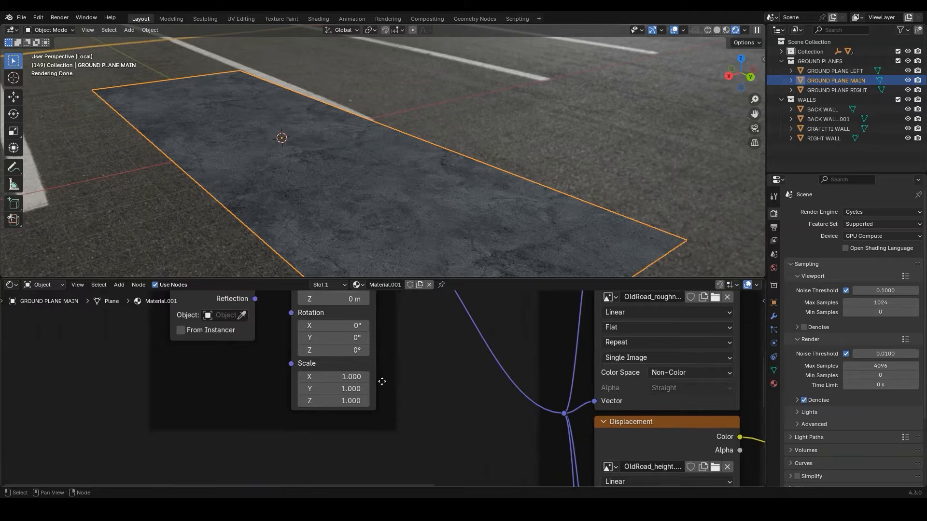
middle_click_drag(378, 376, 389, 408)
left_click_drag(354, 407, 354, 431)
type("3")
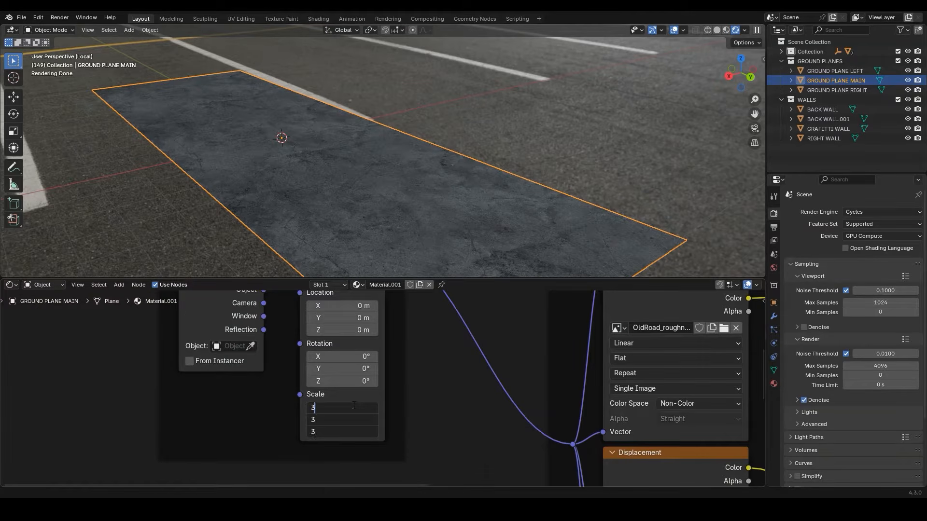
key("Return")
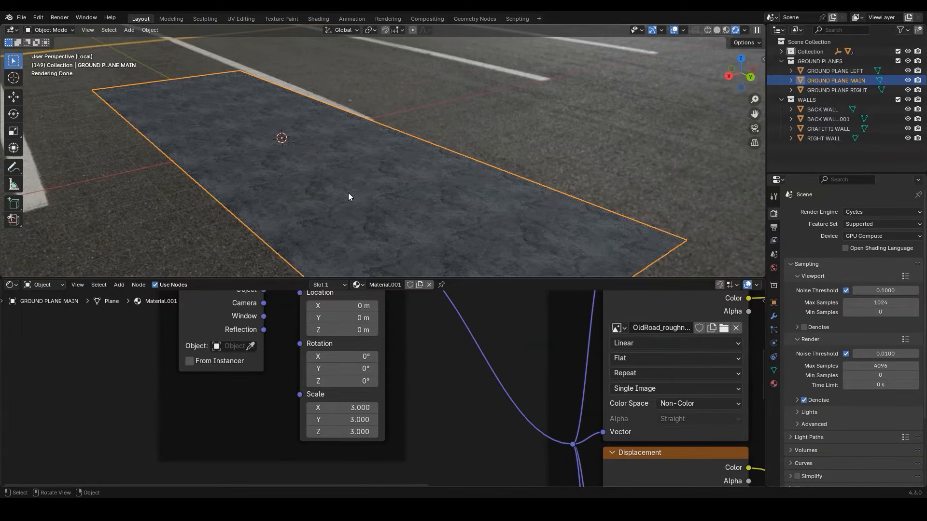
Examine the road surface up close, exit local view, and check the road under the full scene's lighting
scroll(348, 192, "up", 4)
scroll(348, 191, "up", 2)
middle_click_drag(360, 198, 514, 36, "shift")
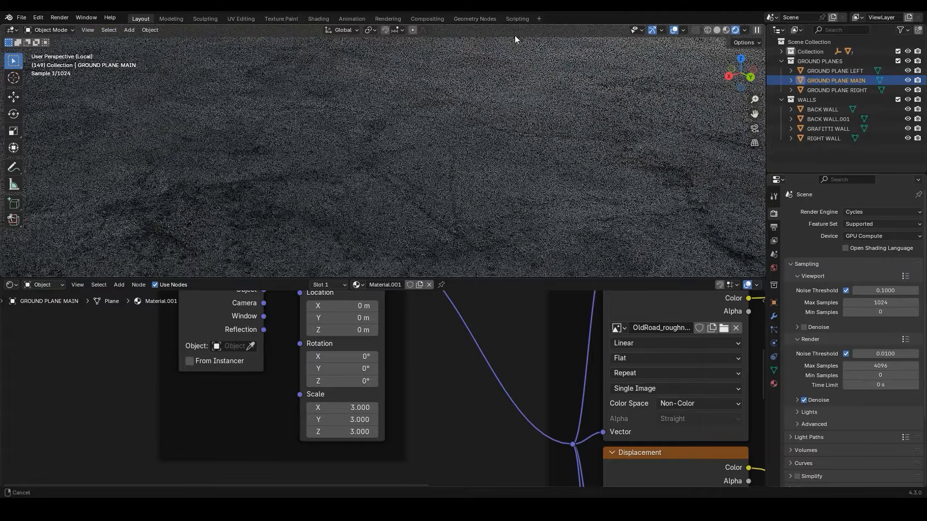
scroll(372, 183, "up", 3)
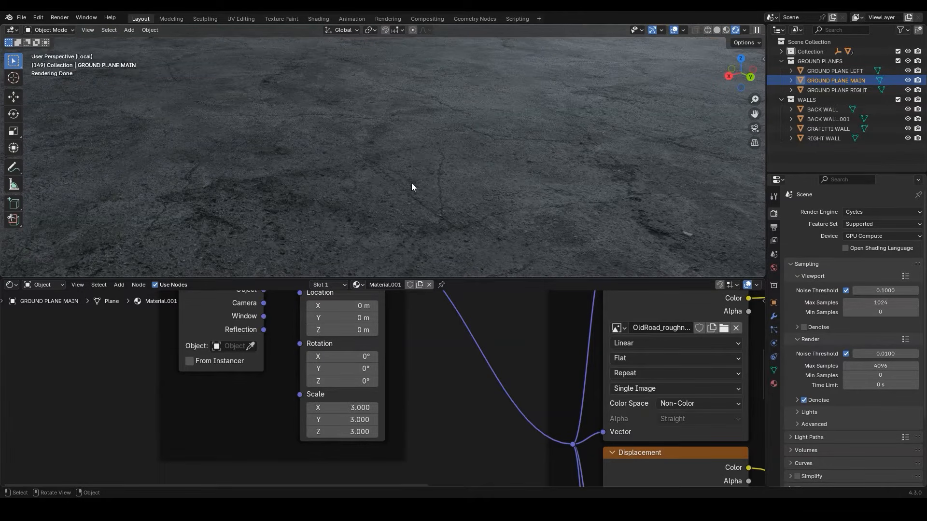
scroll(411, 183, "down", 6)
scroll(415, 182, "up", 5)
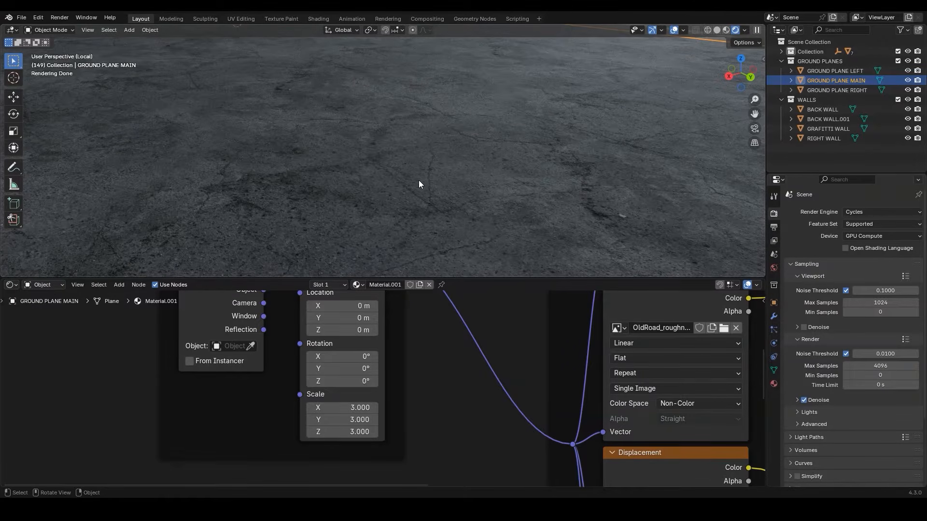
scroll(419, 183, "down", 5)
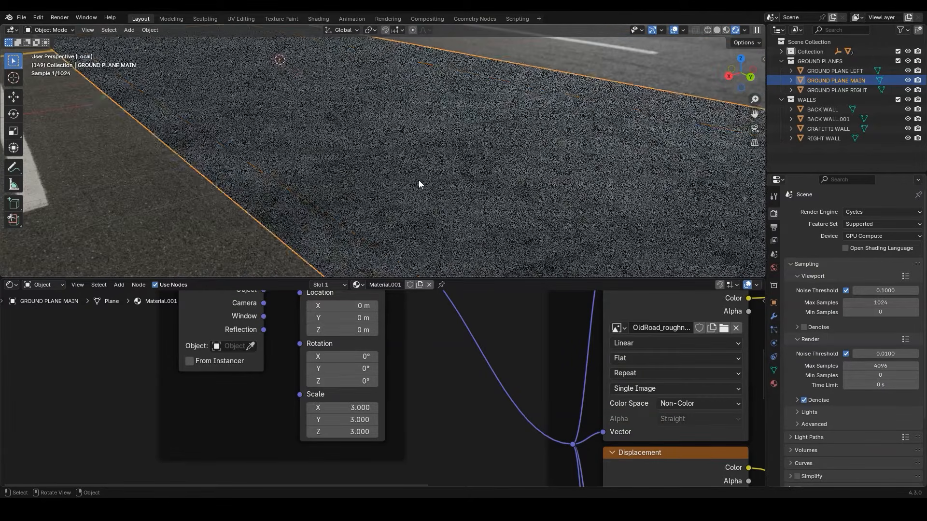
key("KP_Divide")
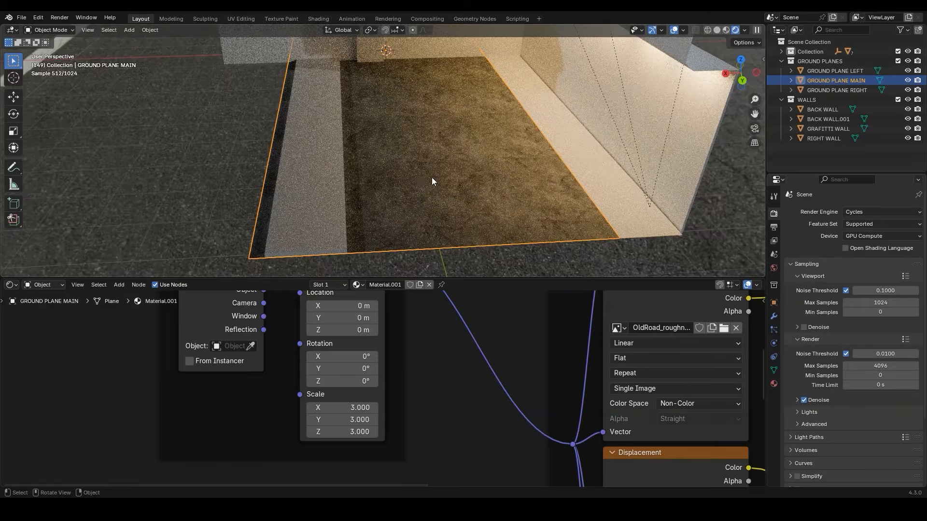
scroll(399, 166, "up", 5)
scroll(402, 166, "down", 6)
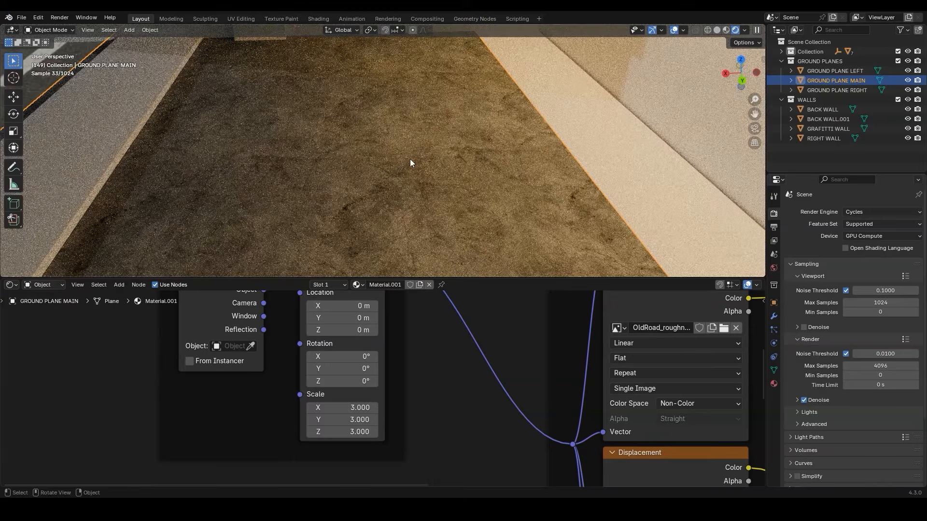
Isolate GROUND PLANE RIGHT in local view and create a new material for it
left_click(523, 162)
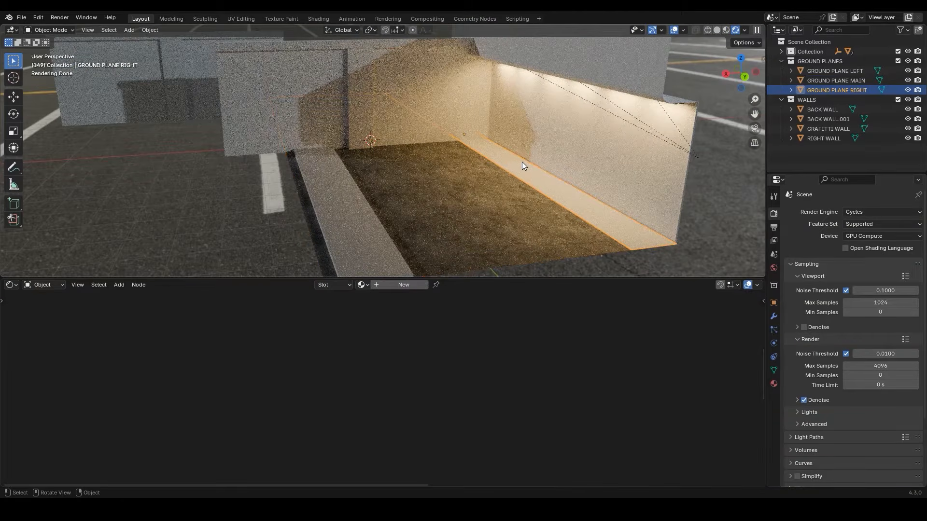
key("KP_Divide")
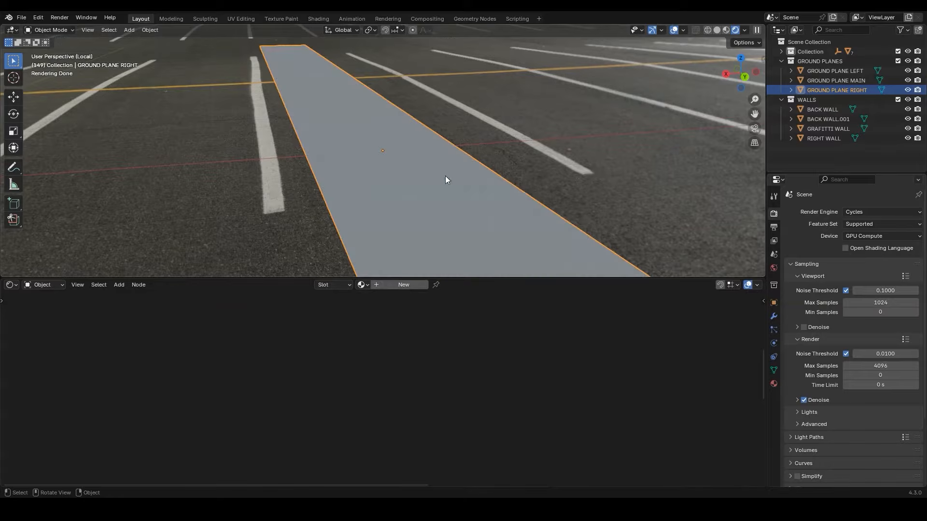
left_click(399, 285)
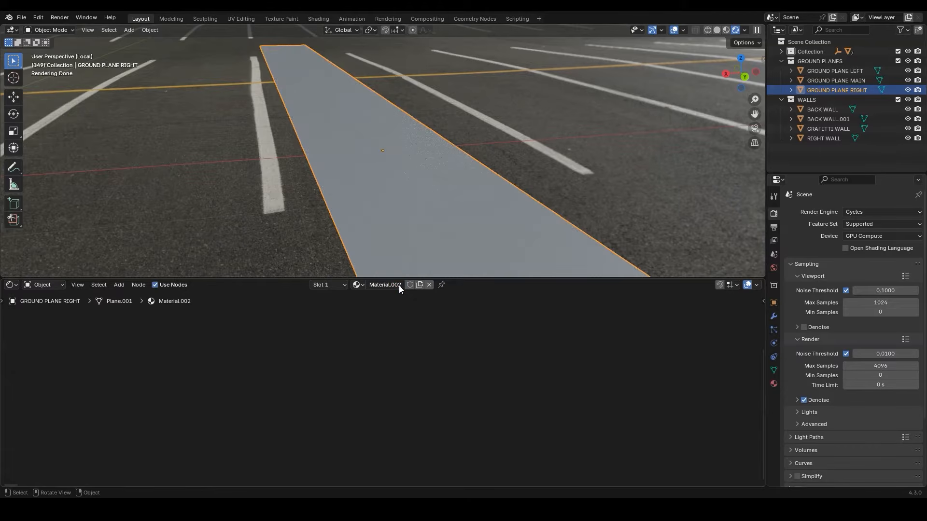
key("Home")
Bring the T_Set_Stairs_Concrete_2 basecolor, OcclusionRoughnessMetallic and normal images from the "t set stairs" folder into the material's node tree
key("alt+Tab")
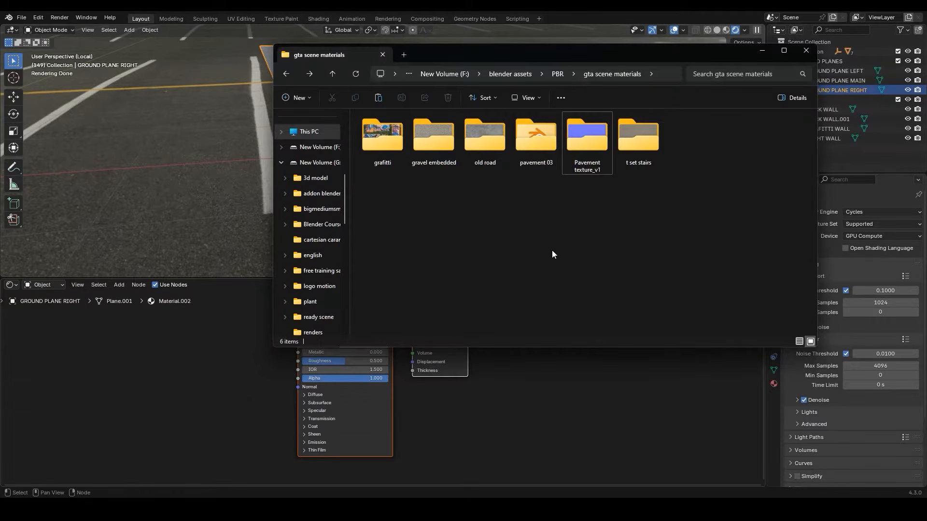
double_click(641, 156)
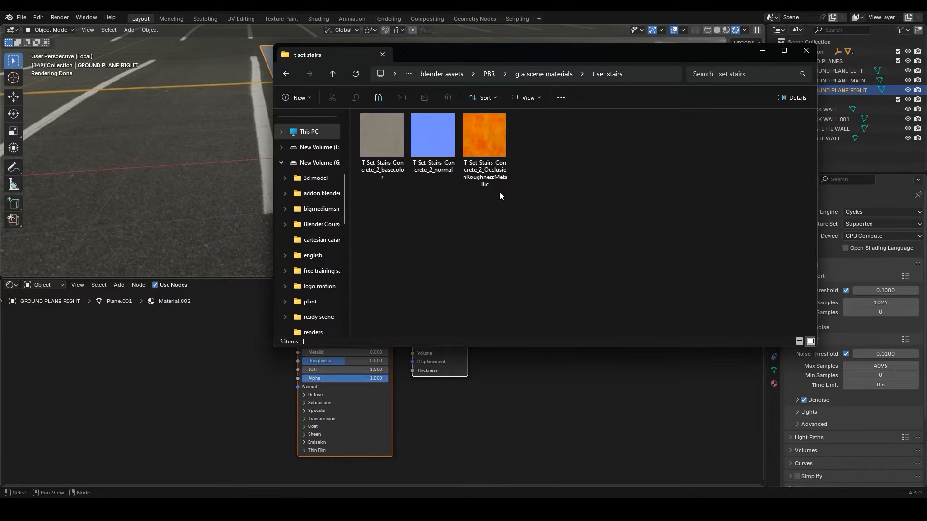
left_click_drag(535, 54, 777, 97)
left_click_drag(627, 208, 252, 304)
left_click_drag(707, 230, 250, 374)
left_click_drag(676, 191, 251, 457)
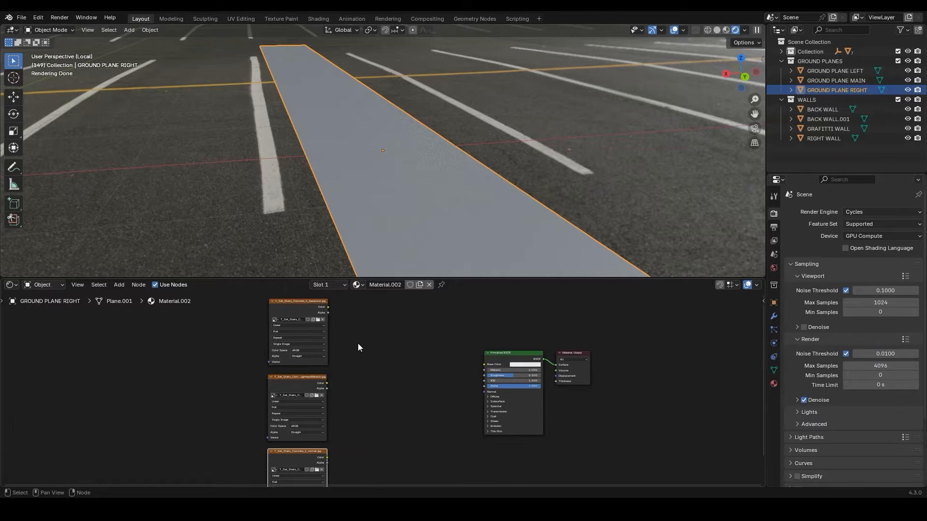
Set the color space of the OcclusionRoughnessMetallic and normal textures to Non-Color
scroll(358, 343, "up", 5)
middle_click_drag(324, 335, 367, 382)
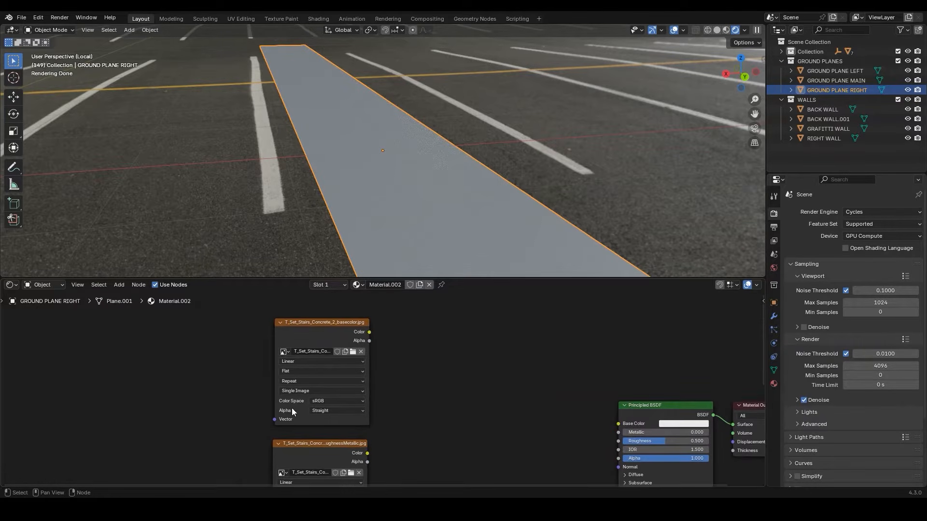
scroll(308, 405, "up", 2)
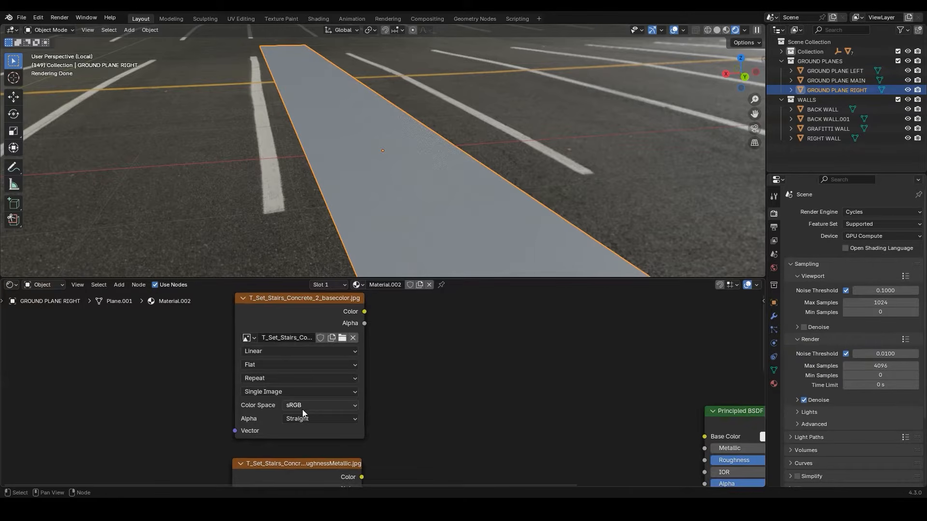
scroll(401, 429, "down", 2)
middle_click_drag(418, 444, 436, 321)
scroll(361, 348, "up", 3)
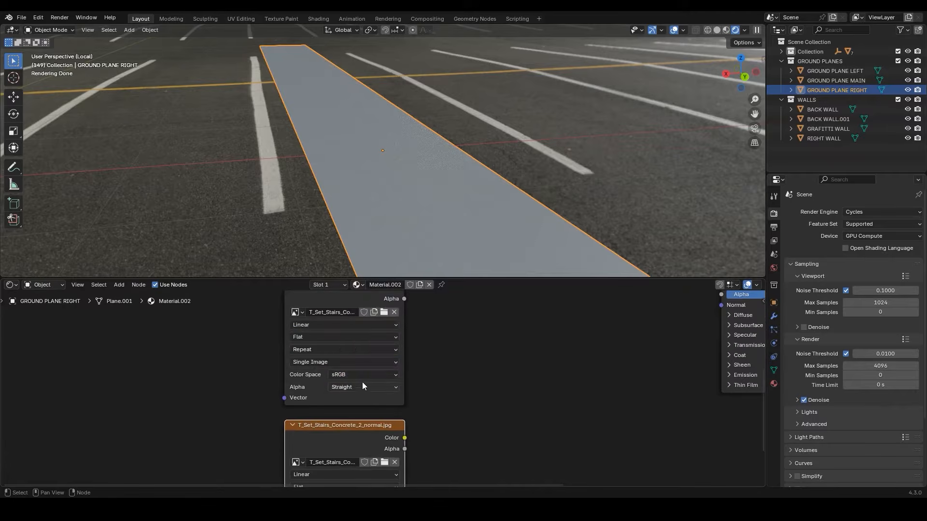
left_click(368, 376)
left_click(462, 319)
middle_click_drag(426, 428, 459, 291)
left_click(399, 389)
left_click(500, 341)
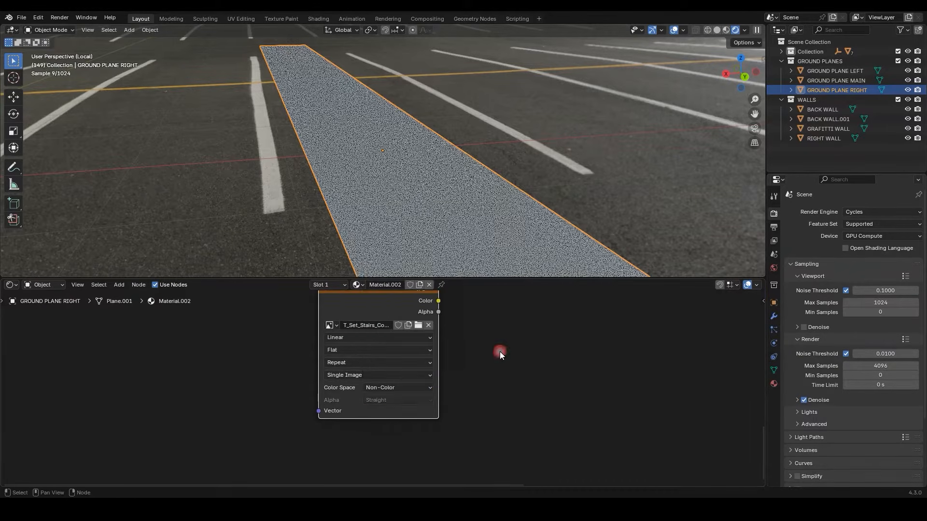
Connect the basecolor texture to the Principled BSDF's Base Color and the OcclusionRoughnessMetallic texture to its Roughness
scroll(493, 358, "down", 3)
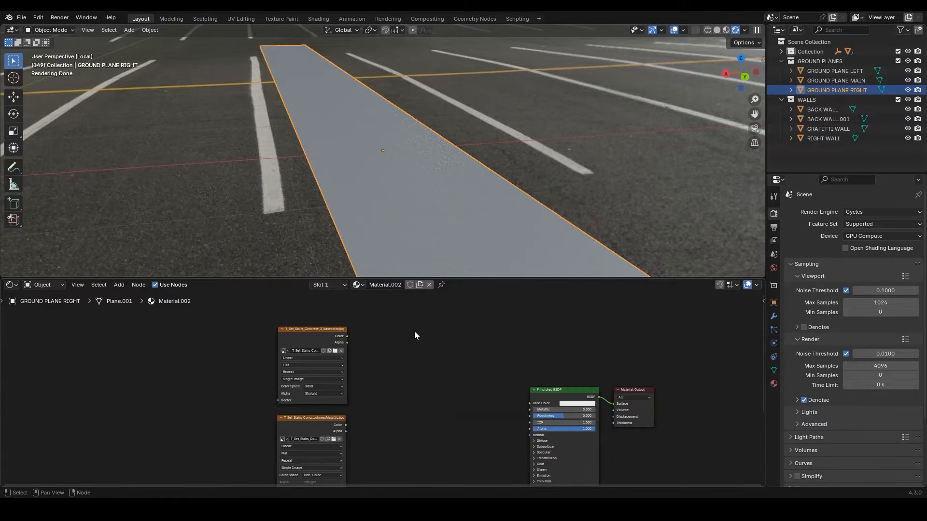
middle_click_drag(422, 350, 415, 330)
left_click_drag(340, 317, 510, 378)
left_click_drag(340, 406, 524, 396)
Add a Normal Map node and route the normal texture's color through it into the Principled BSDF's Normal input
middle_click_drag(462, 425, 458, 325)
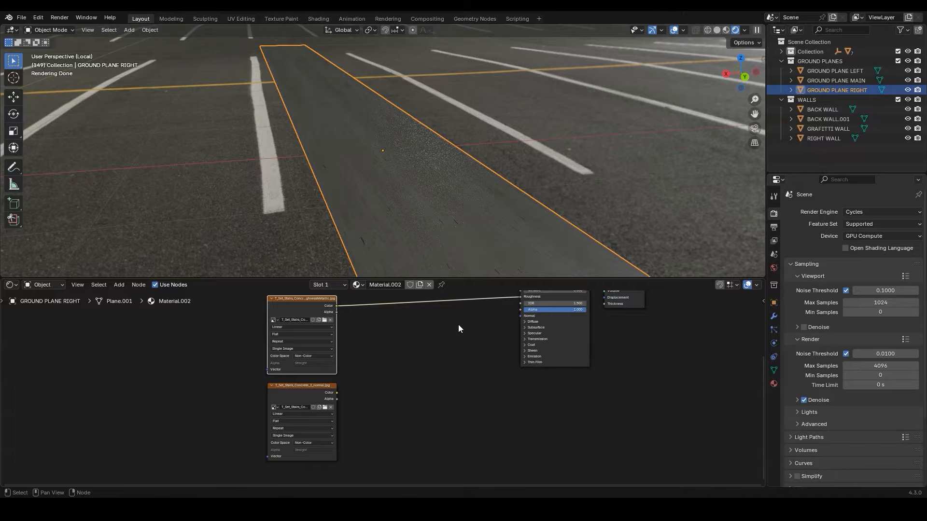
key("shift+a")
type("nor")
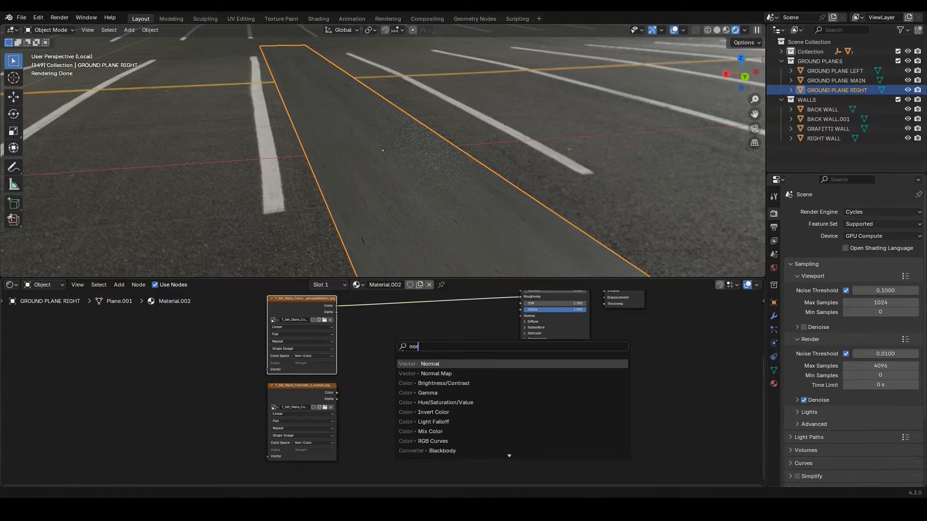
key("Down")
key("Return")
left_click(401, 380)
scroll(401, 380, "up", 3)
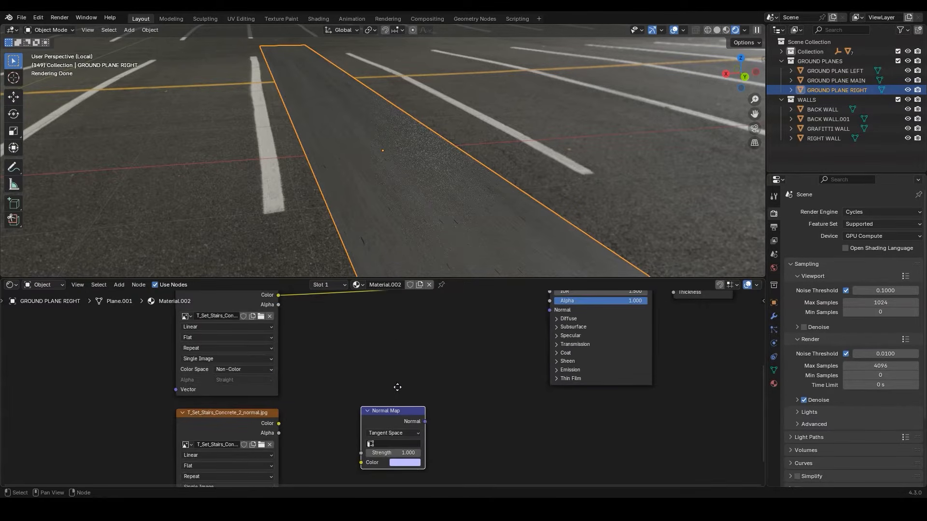
left_click_drag(424, 422, 549, 310)
left_click_drag(278, 423, 361, 462)
Add Texture Coordinate and Mapping nodes to the basecolor texture and place them well clear of the image textures
scroll(345, 391, "down", 3)
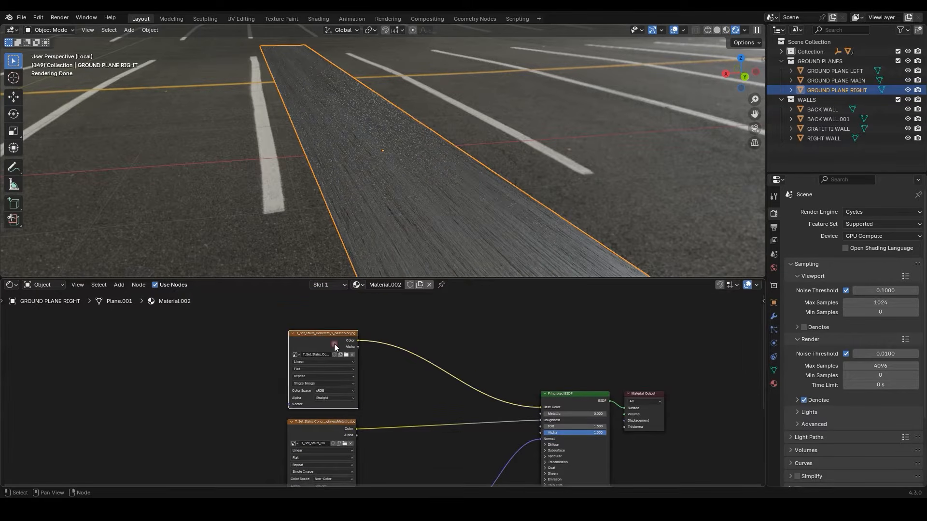
middle_click_drag(366, 386, 378, 372)
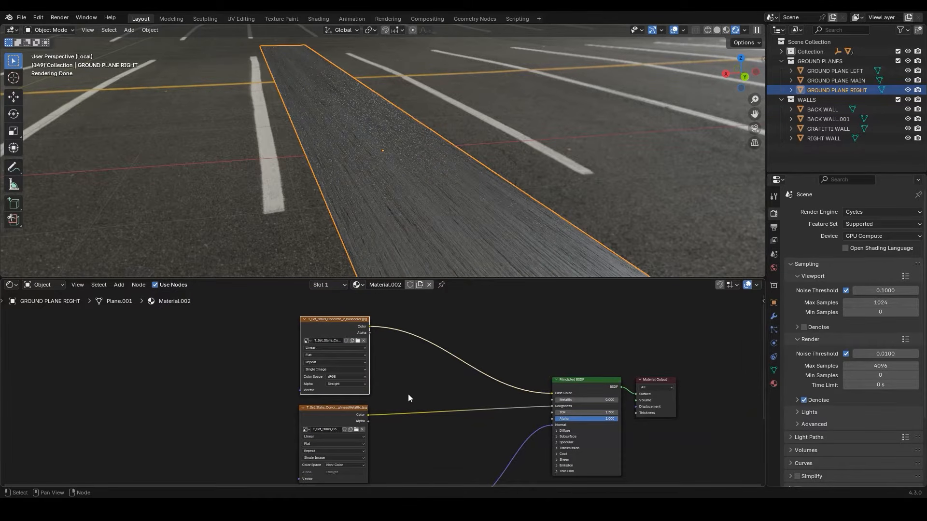
key("ctrl+t")
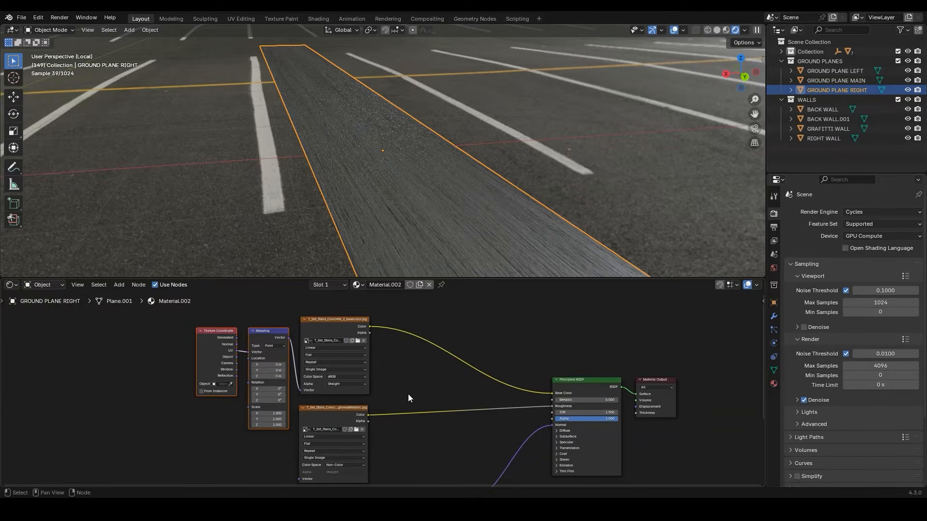
key("g")
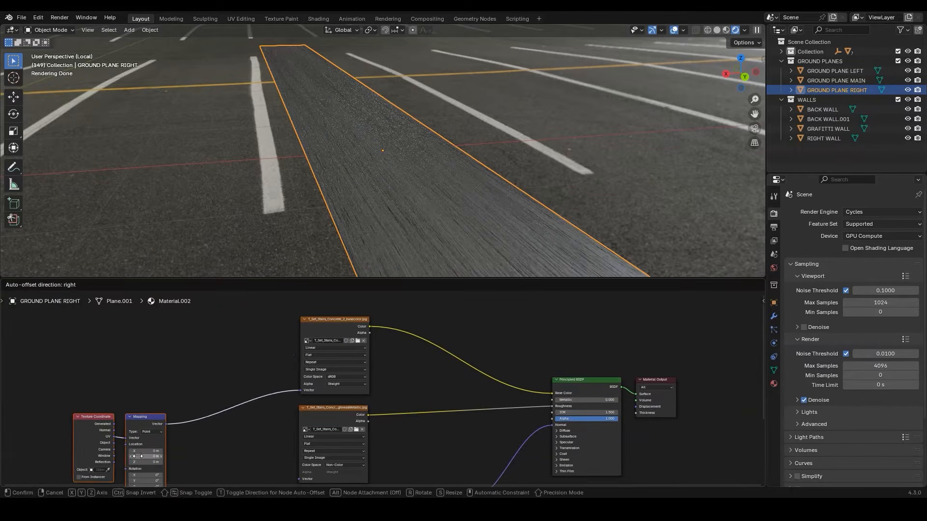
left_click(138, 457)
Link the Mapping node's vector to the other two textures and join all three vector links with a reroute
middle_click_drag(159, 434, 195, 358)
left_click_drag(200, 351, 334, 403)
middle_click_drag(275, 396, 266, 349)
left_click_drag(326, 436, 327, 442)
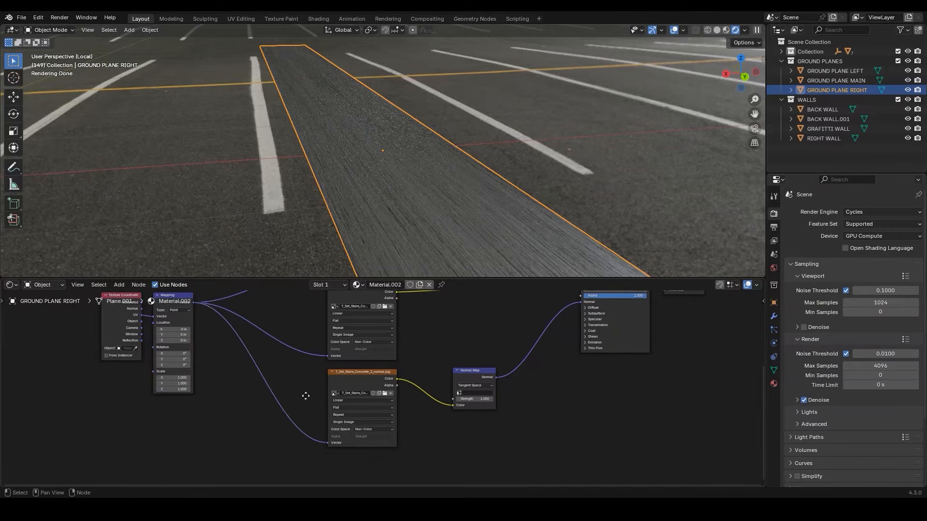
middle_click_drag(305, 395, 296, 434)
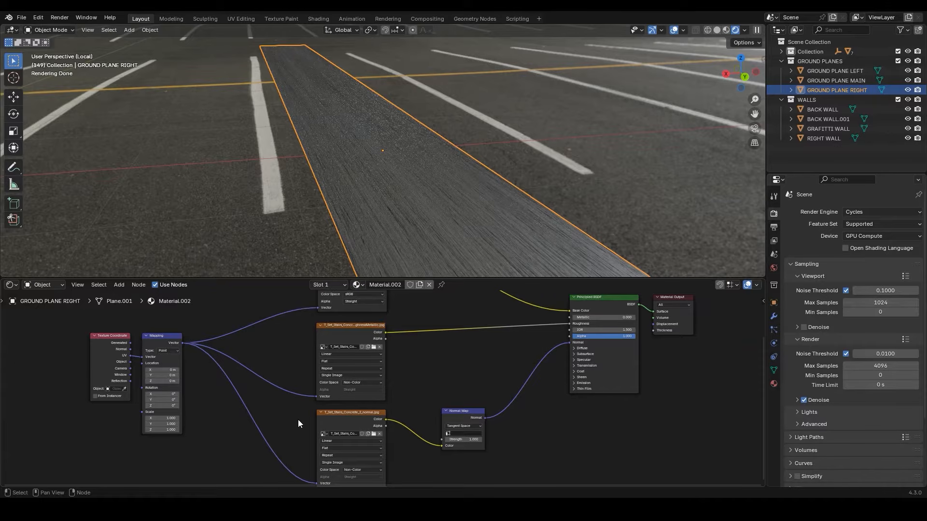
right_click_drag(270, 317, 257, 456, "shift")
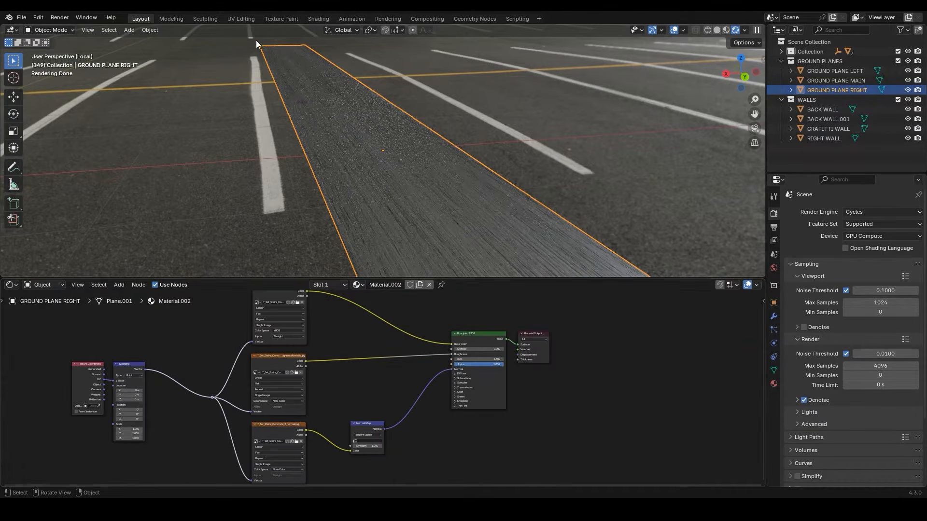
Switch to the UV Editing workspace and examine the right ground plane's proportions within the full scene
left_click(246, 19)
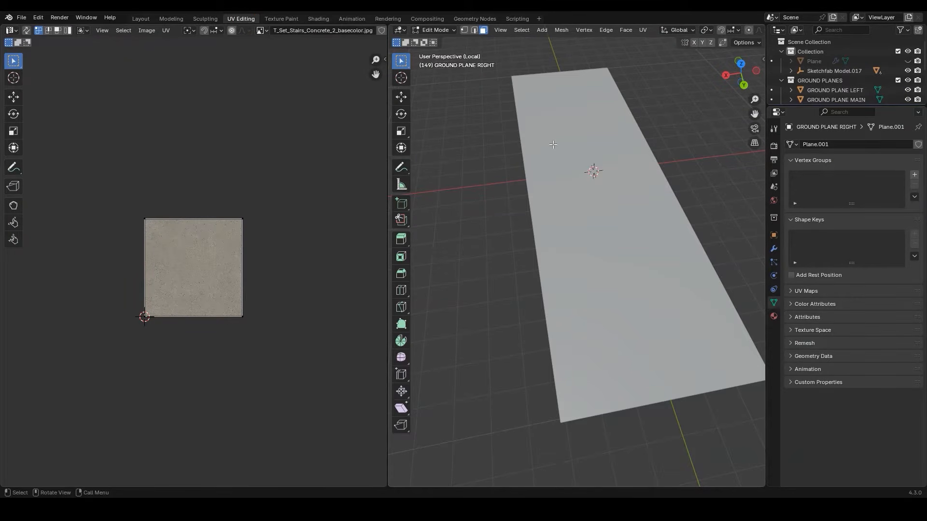
key("KP_Divide")
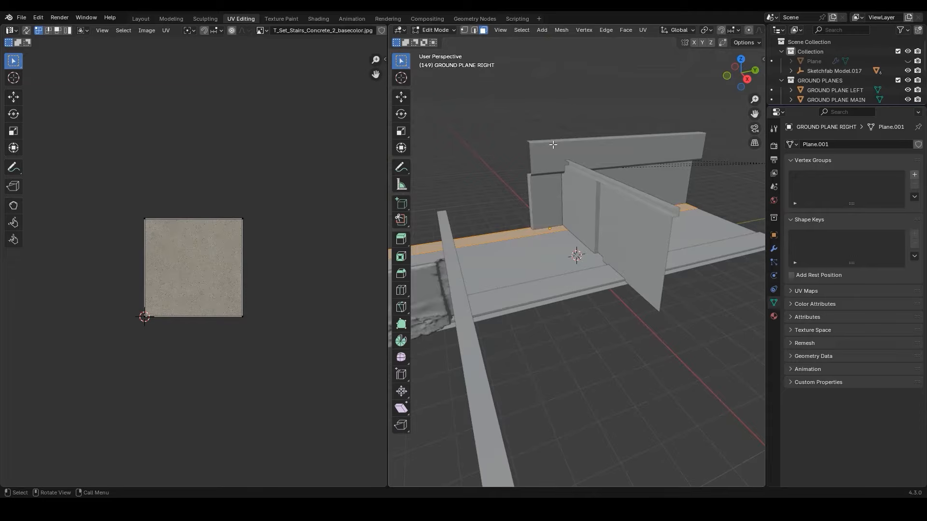
key("Tab")
middle_click_drag(553, 145, 552, 175)
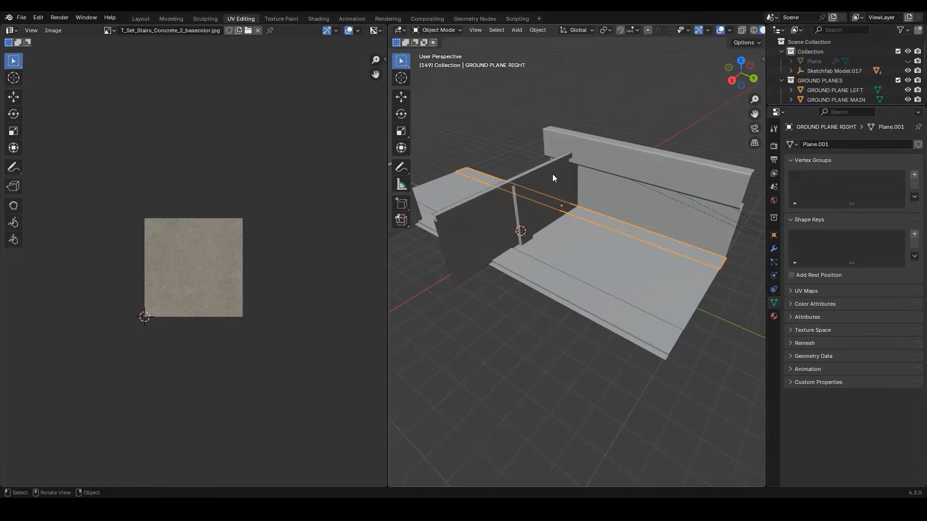
scroll(662, 187, "up", 5)
scroll(659, 186, "down", 5)
middle_click_drag(659, 186, 628, 205)
scroll(628, 207, "up", 4)
Isolate the right ground plane in Edit Mode and display it with Rendered shading
key("KP_Divide")
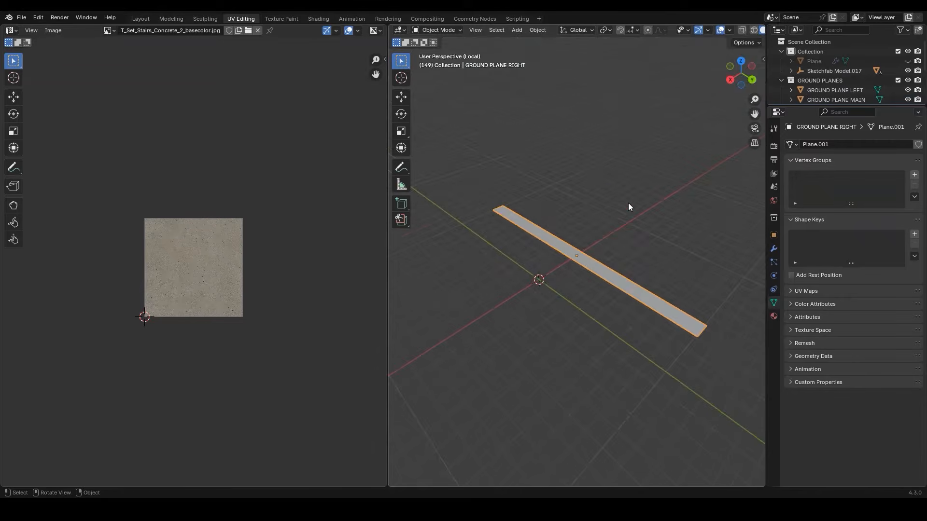
scroll(628, 206, "up", 3)
middle_click_drag(622, 215, 587, 212)
key("Tab")
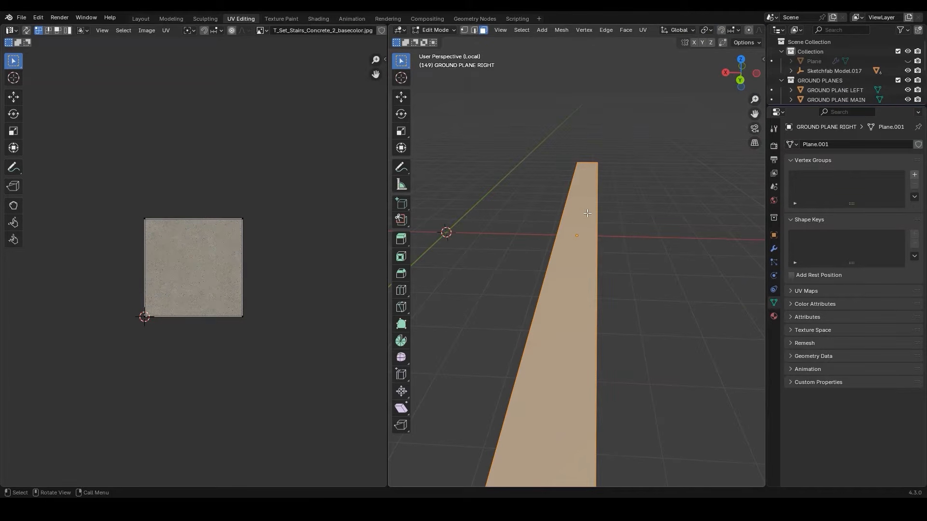
scroll(678, 32, "down", 8)
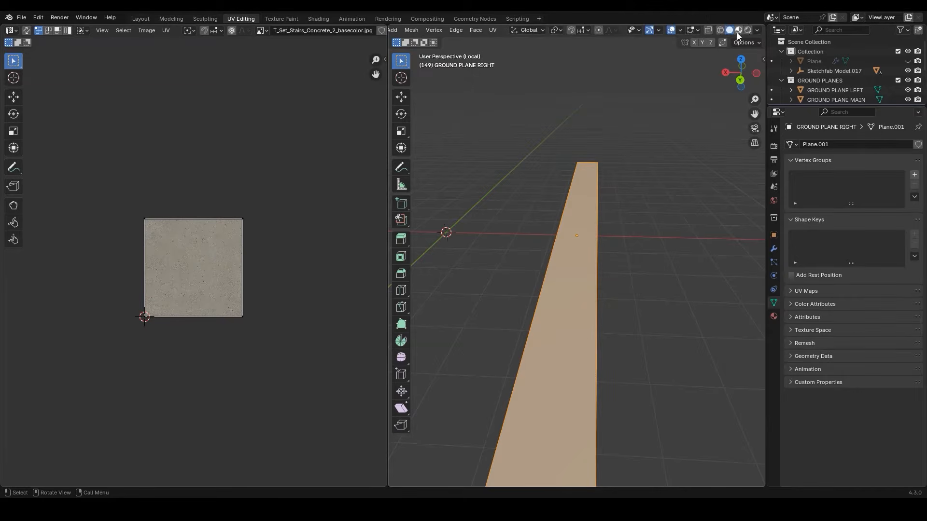
left_click(748, 31)
scroll(564, 245, "up", 4)
mouse_move(601, 284)
middle_mouse_down()
mouse_move(621, 282)
mouse_move(608, 288)
middle_mouse_up()
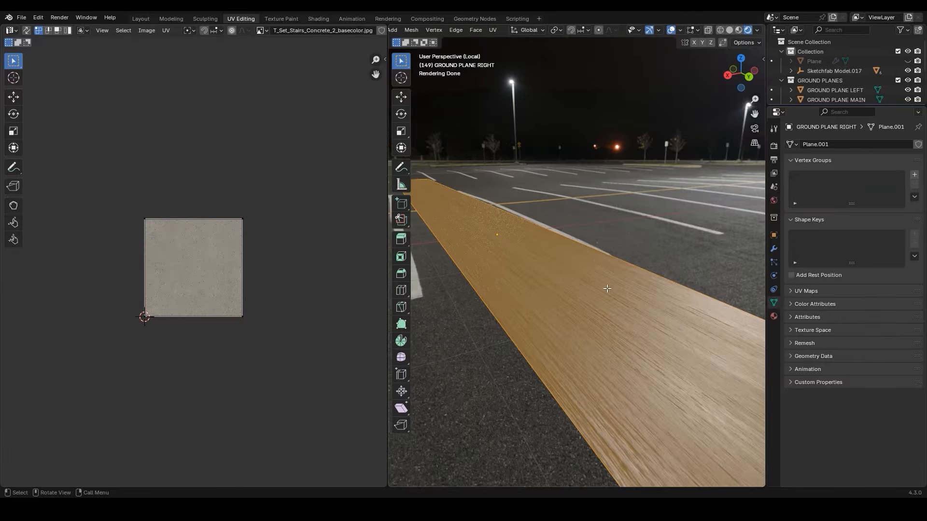
Scale the ground plane's whole UV island about 5 times along Y and narrow it along X to reduce the texture stretching
key("a")
scroll(326, 282, "down", 4)
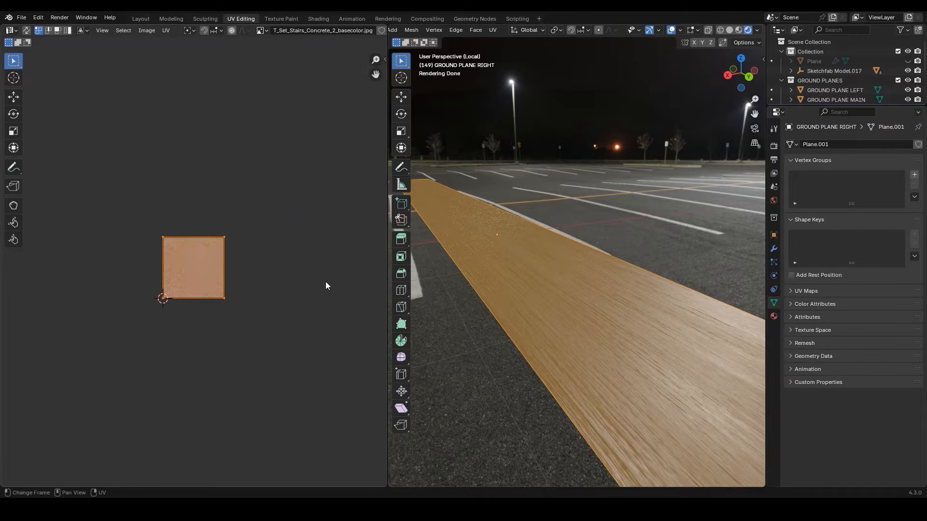
key("s")
key("y")
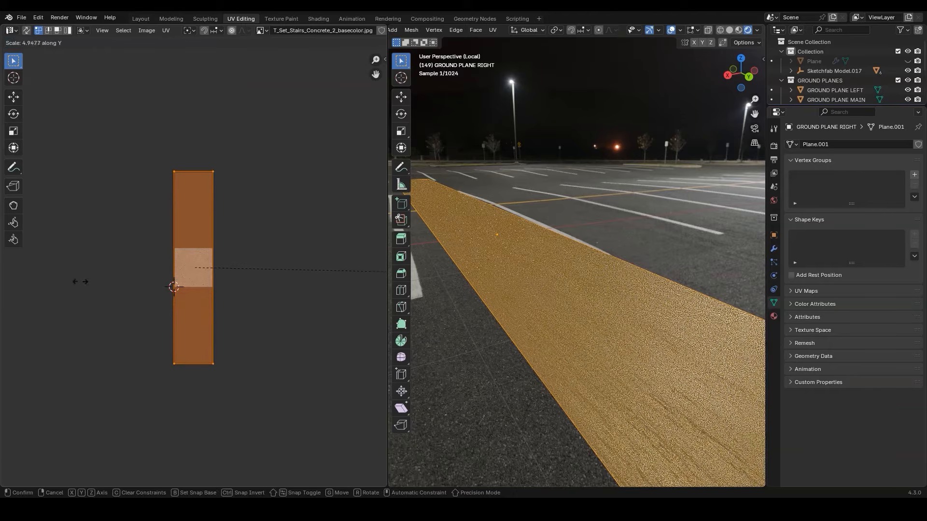
left_click(96, 297)
scroll(274, 285, "up", 2)
key("s")
key("x")
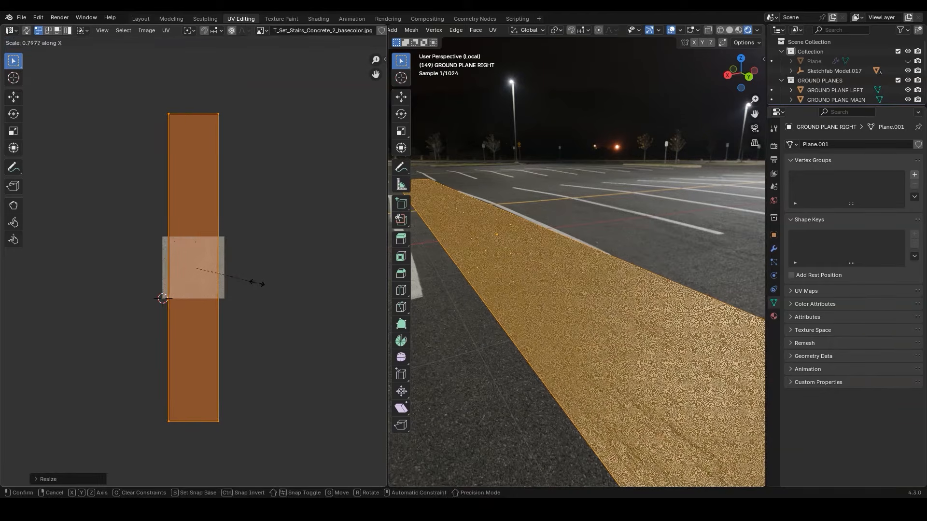
left_click(219, 276)
Inspect the concrete texture along the plane in Object Mode and return to Edit Mode
middle_click_drag(575, 284, 603, 292)
key("Tab")
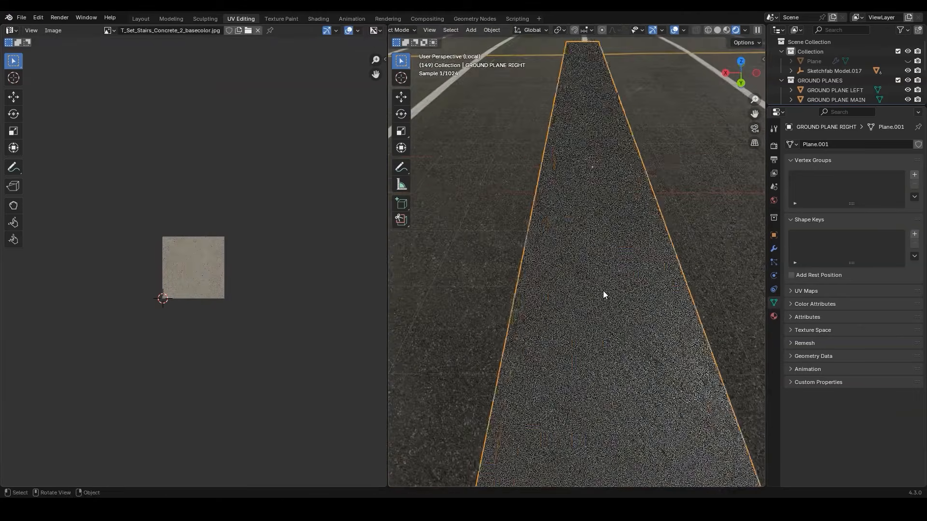
key("Tab")
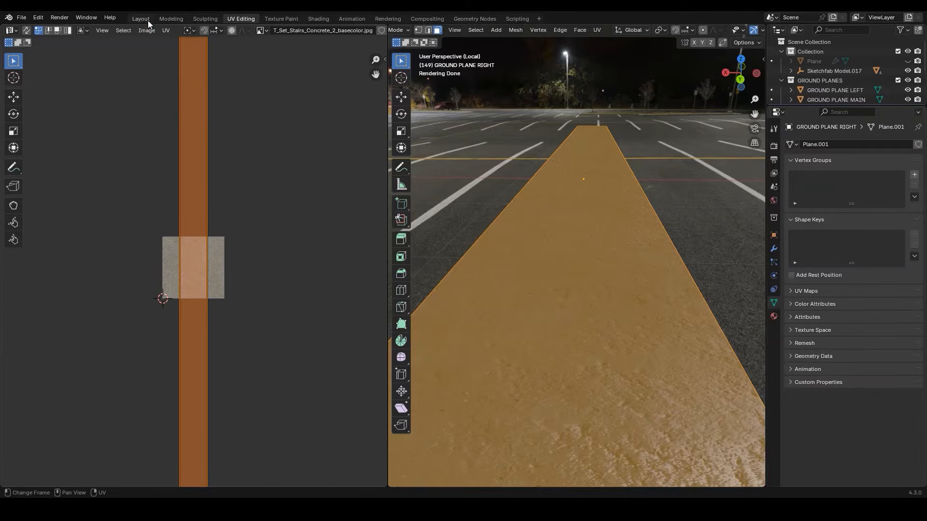
Return to the Layout workspace and insert a Separate Color node between the right plane's normal texture and its Normal Map node
left_click(140, 19)
key("shift+a")
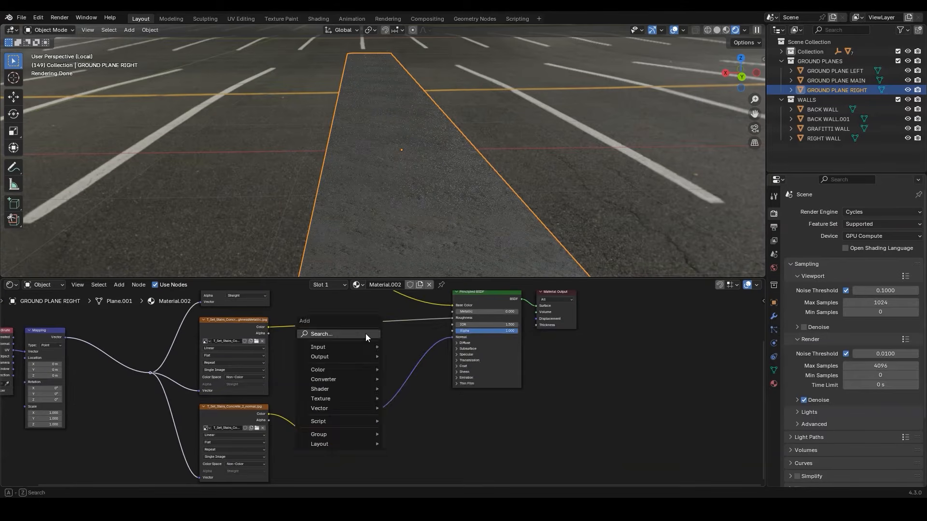
type("SE")
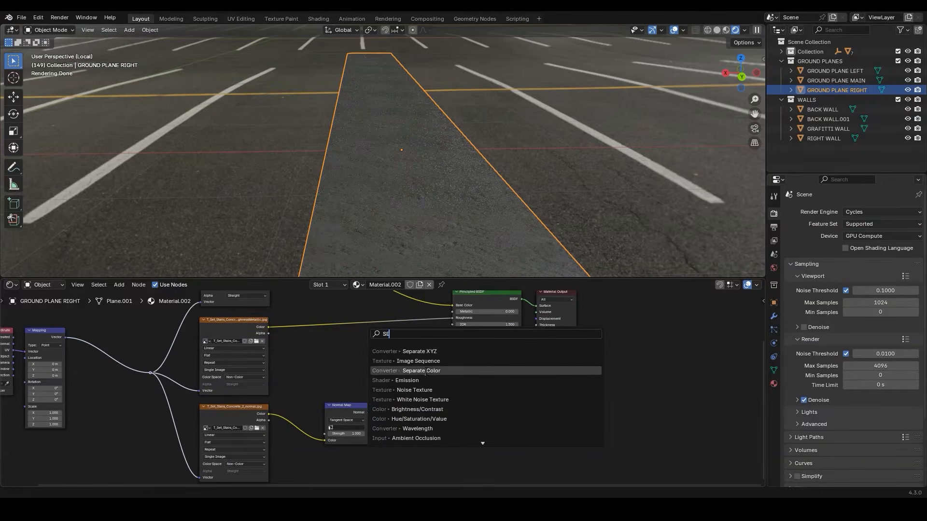
left_click(421, 371)
left_click(297, 403)
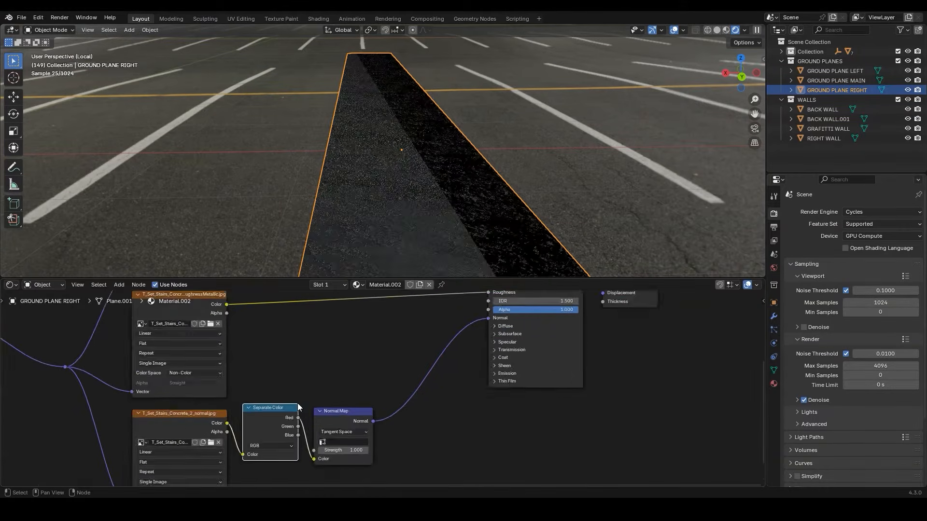
Add a Combine Color node before the Normal Map and connect the separated Red, Green and Blue channels to its matching inputs
scroll(297, 404, "up", 3)
key("shift+a")
type("combine")
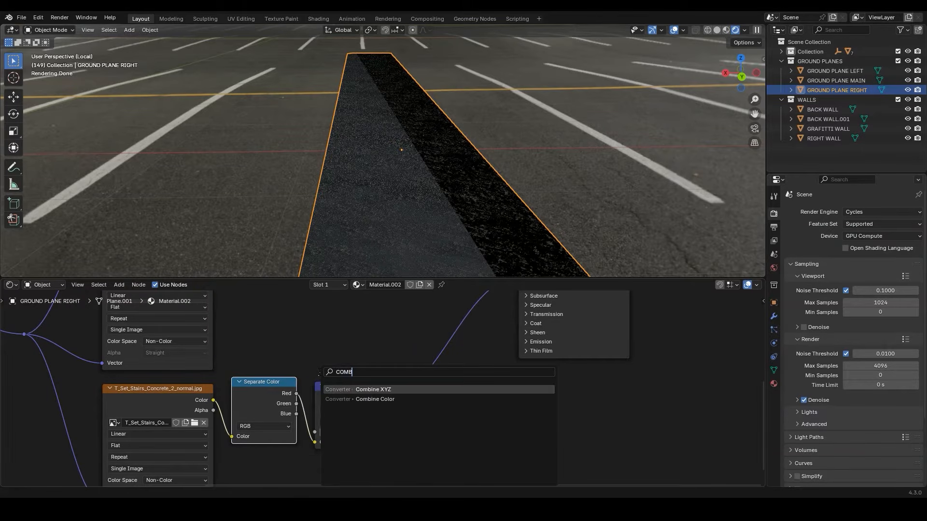
key("Down")
key("Return")
left_click(314, 378)
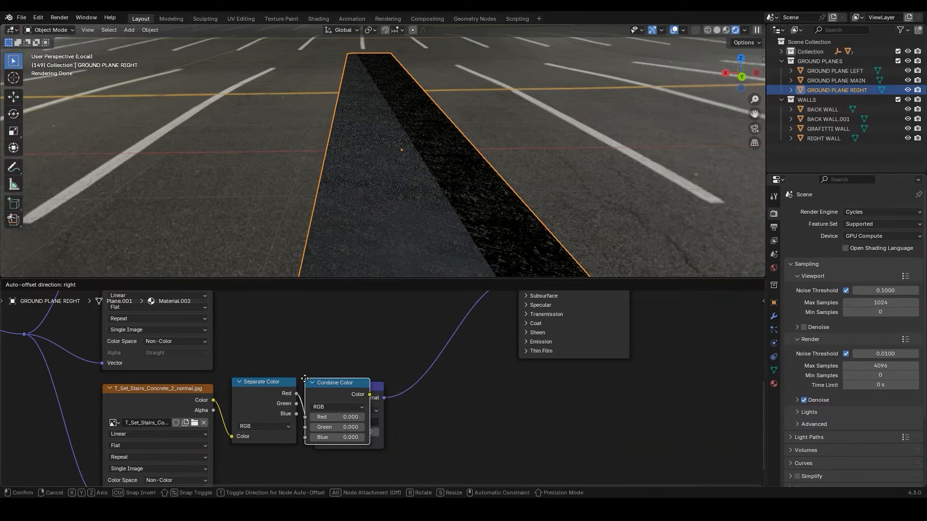
left_click_drag(296, 404, 315, 438)
Insert an Invert Color node on the normal texture's green channel and set the Normal Map strength to 0.85
key("shift+a")
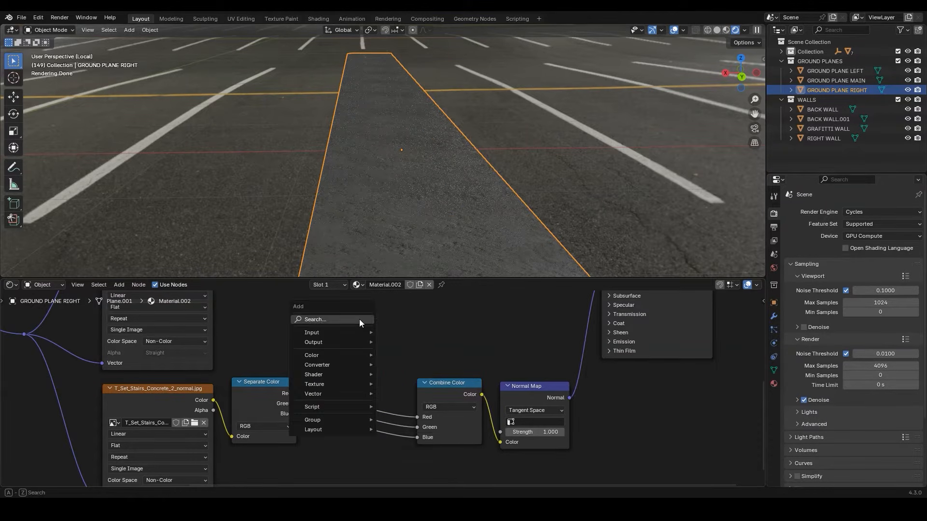
type("INV")
key("Return")
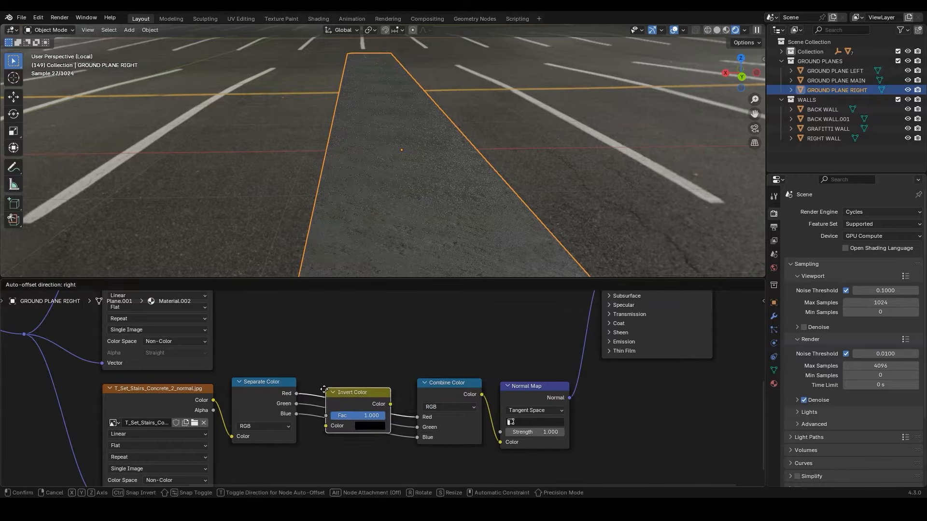
left_click(329, 392)
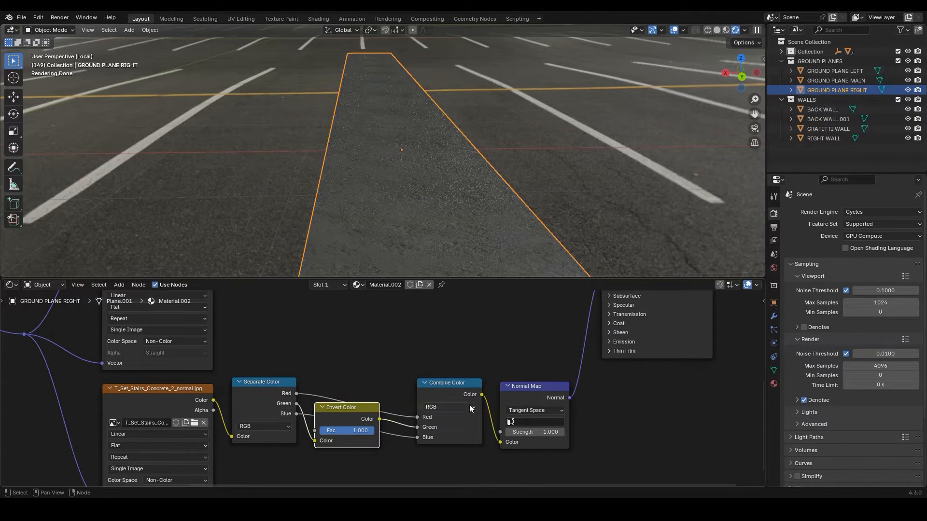
left_click(535, 432)
type("0.85")
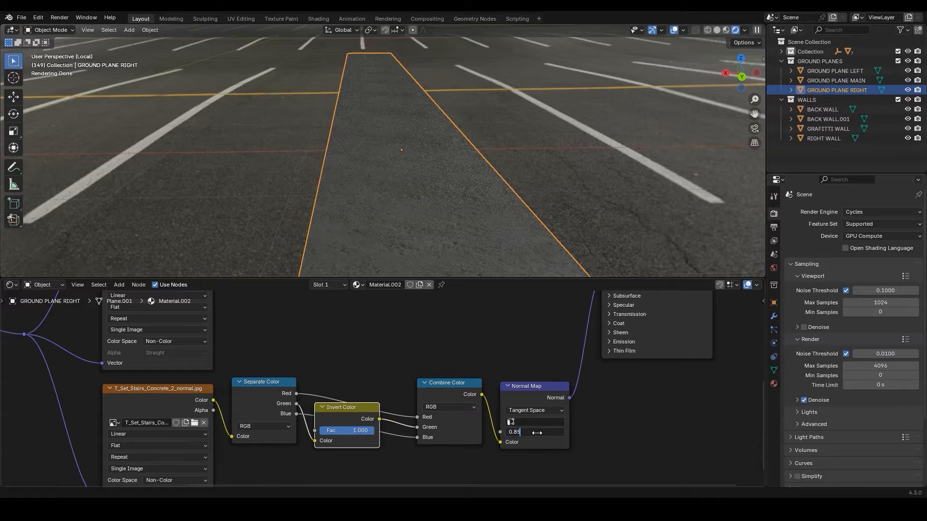
key("Return")
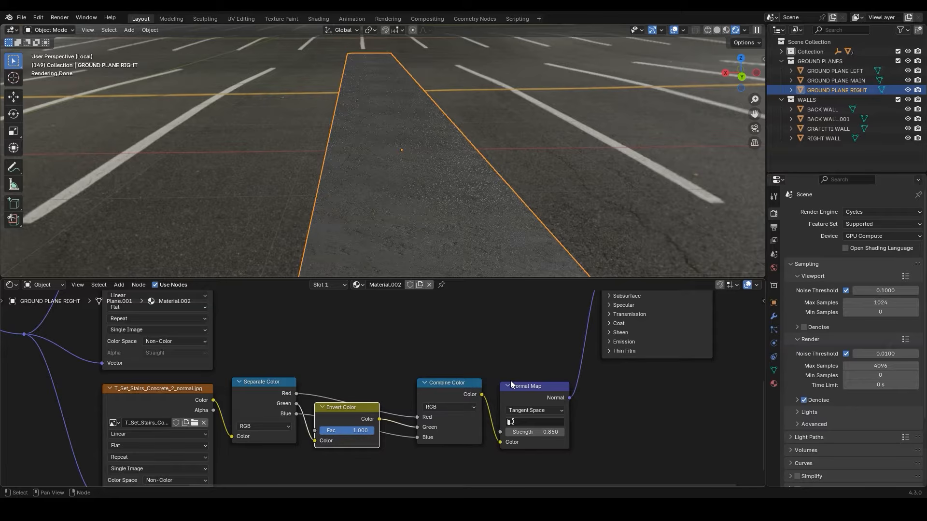
Duplicate the Separate Color node onto the roughness/metallic texture's link and connect its Green output to the Principled BSDF's Roughness
middle_click_drag(506, 361, 448, 430)
scroll(473, 345, "down", 3)
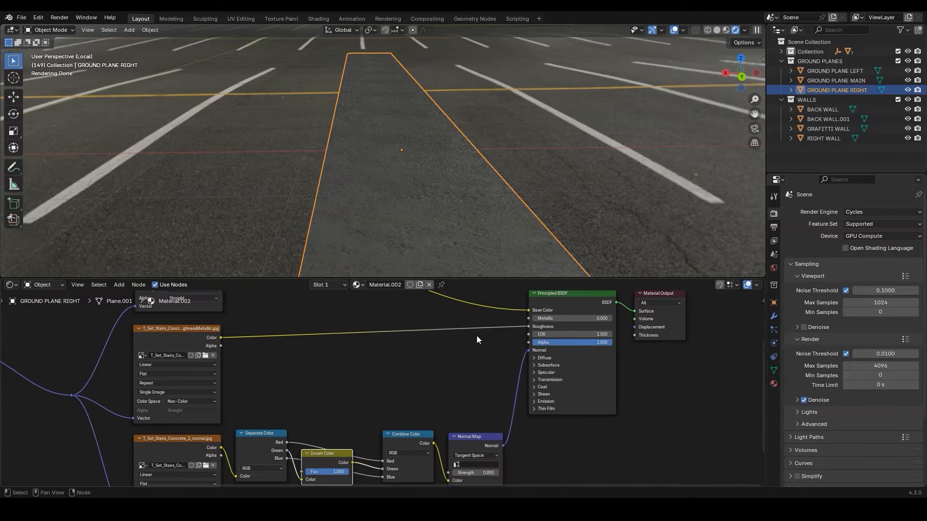
left_click(263, 436)
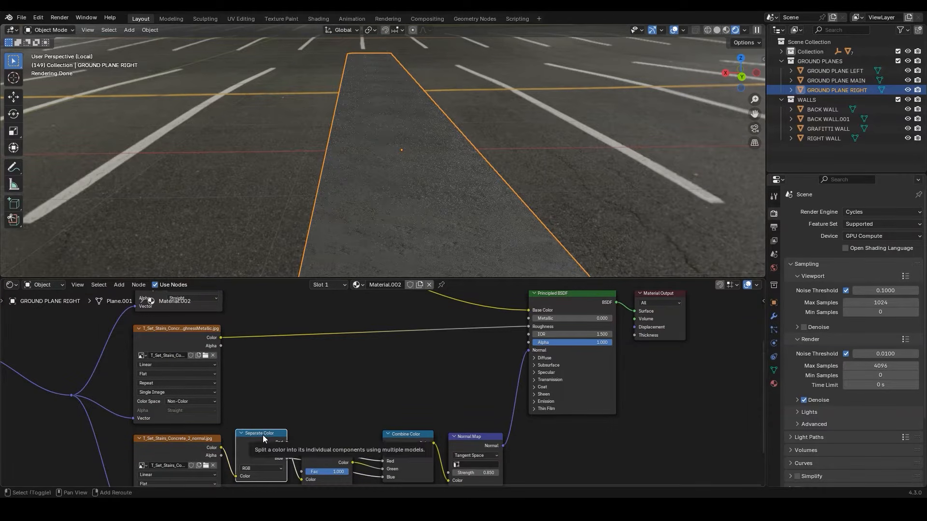
key("shift+d")
left_click(291, 324)
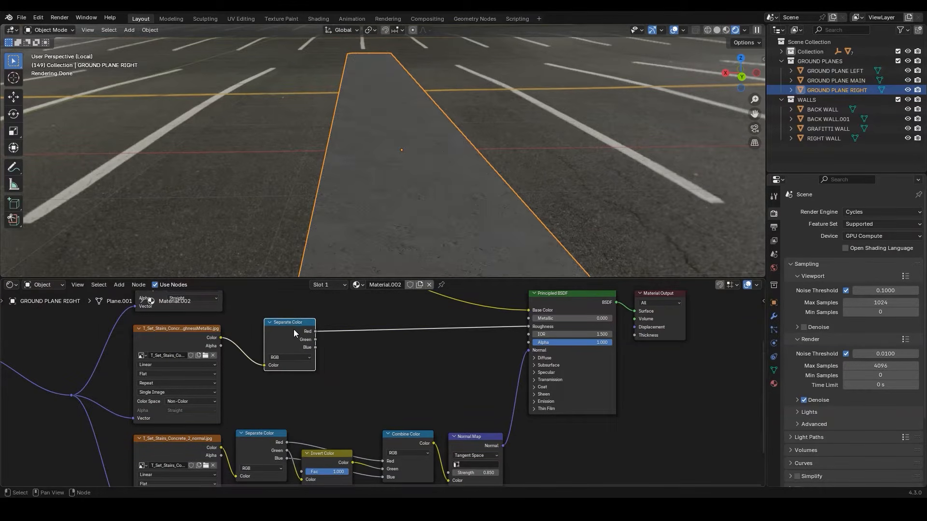
middle_click_drag(380, 344, 343, 365)
left_click_drag(278, 361, 496, 352)
Insert a Gamma node set to 0.7 on the green-to-Roughness link and connect the Blue channel to Metallic
key("shift+a")
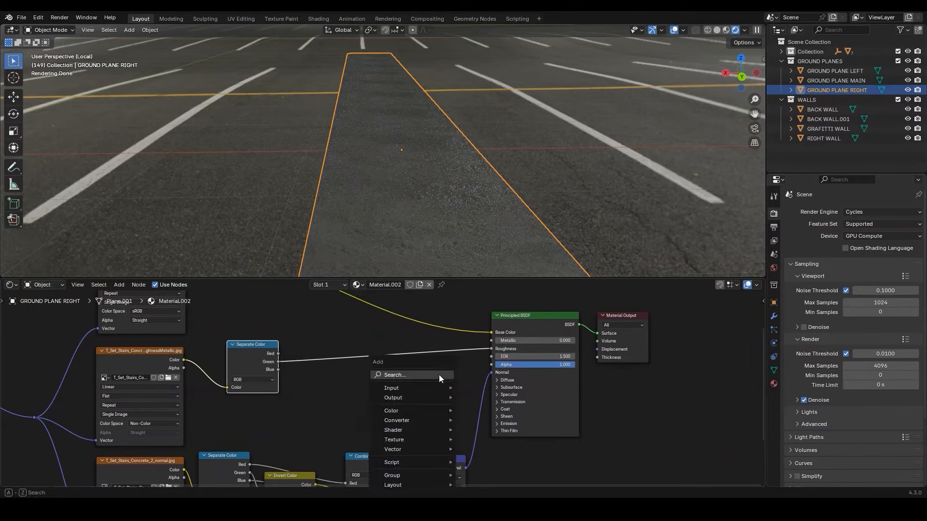
type("GAMMA")
key("Return")
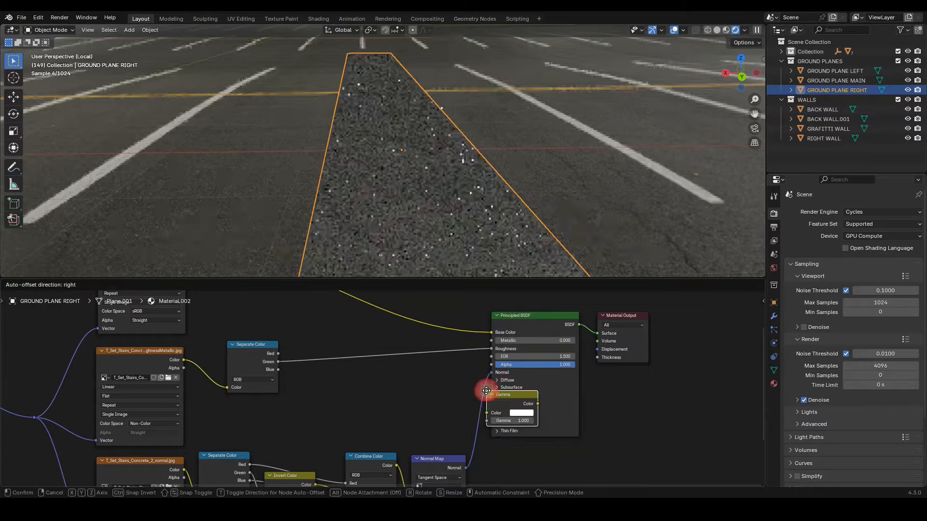
left_click(351, 350)
left_click(379, 380)
type("0.7")
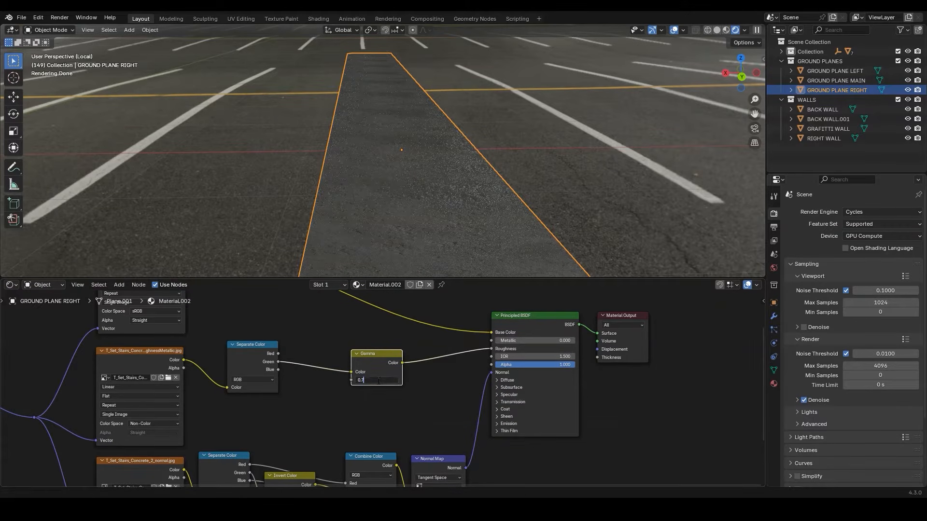
key("Return")
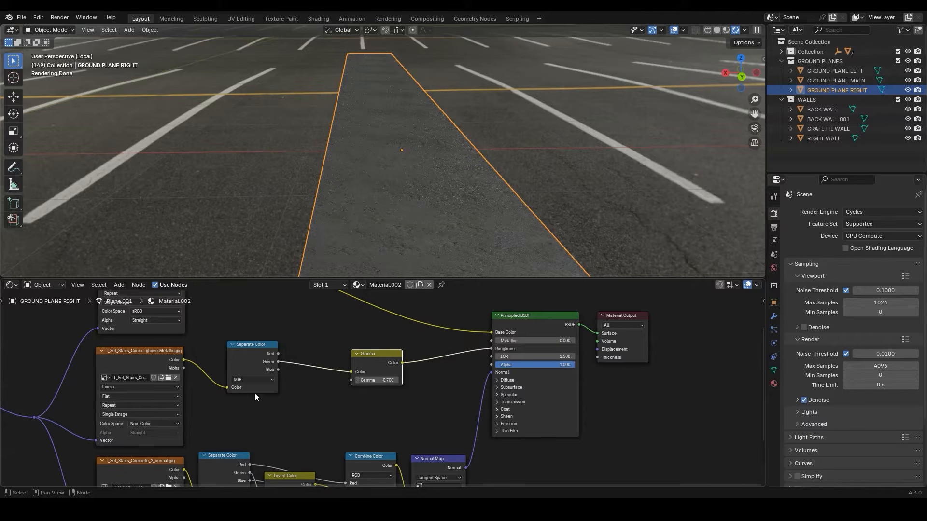
left_click_drag(278, 370, 491, 340)
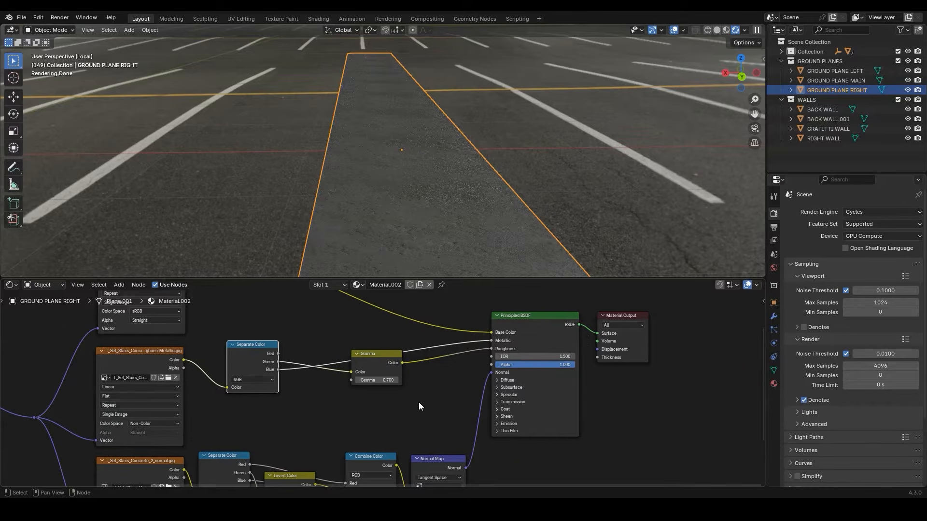
Insert a Mix Shader before the Material Output and feed the Principled BSDF into its second Shader input
middle_click_drag(418, 402, 362, 416)
key("shift+a")
type("MIX")
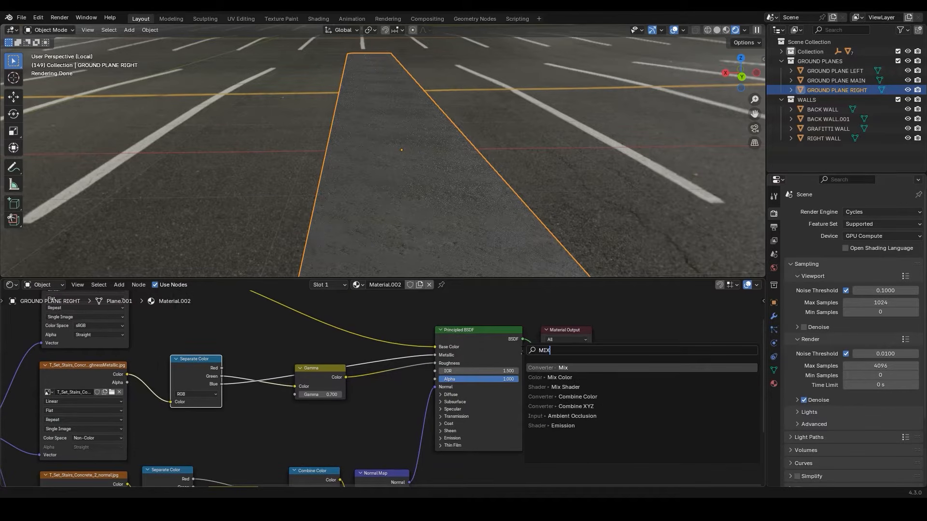
key("Down")
key("Down")
key("Return")
left_click(537, 332)
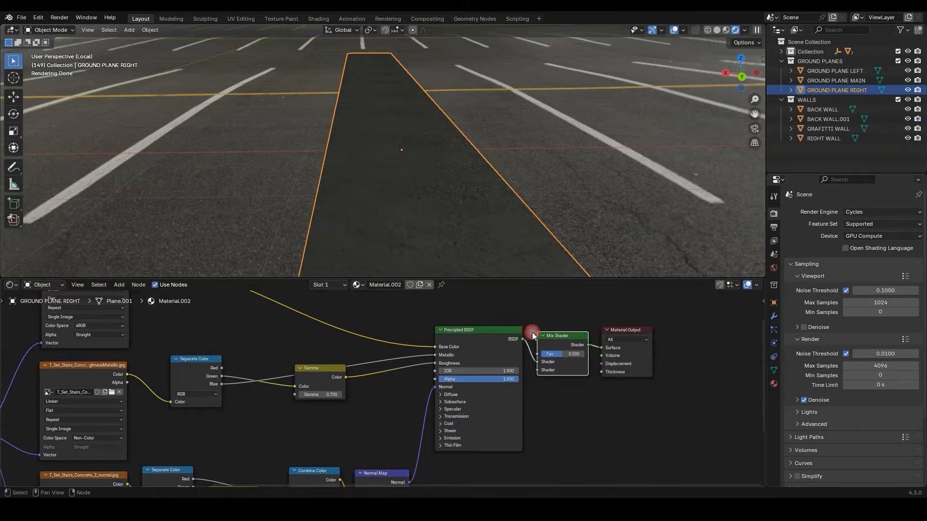
middle_click_drag(590, 359, 585, 395)
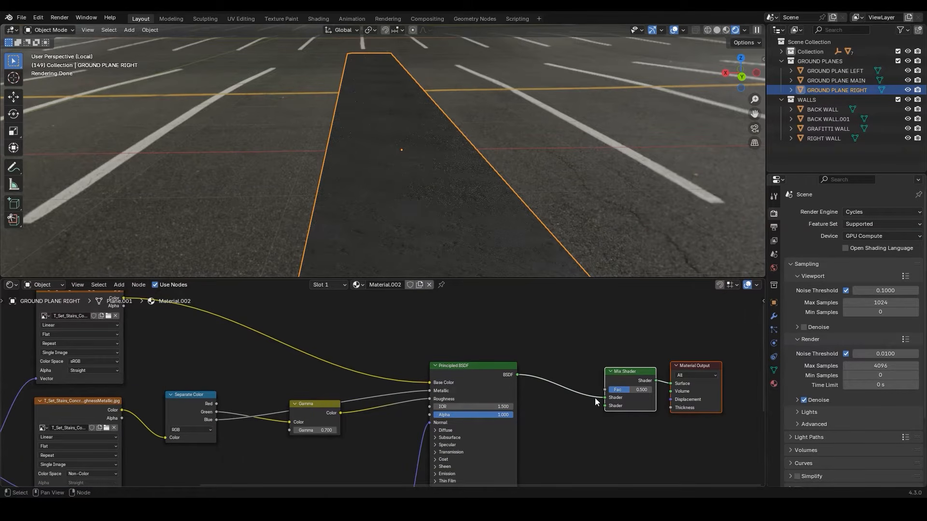
left_click_drag(605, 397, 605, 406)
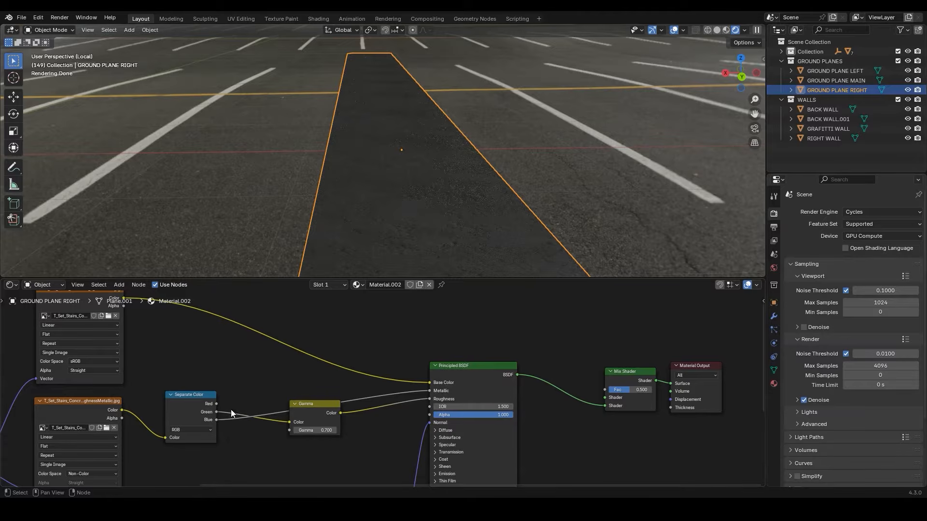
Connect the separated Red channel to the Mix Shader's Fac through a Gamma node set to 0.93
left_click_drag(216, 403, 602, 389)
key("shift+a")
type("g")
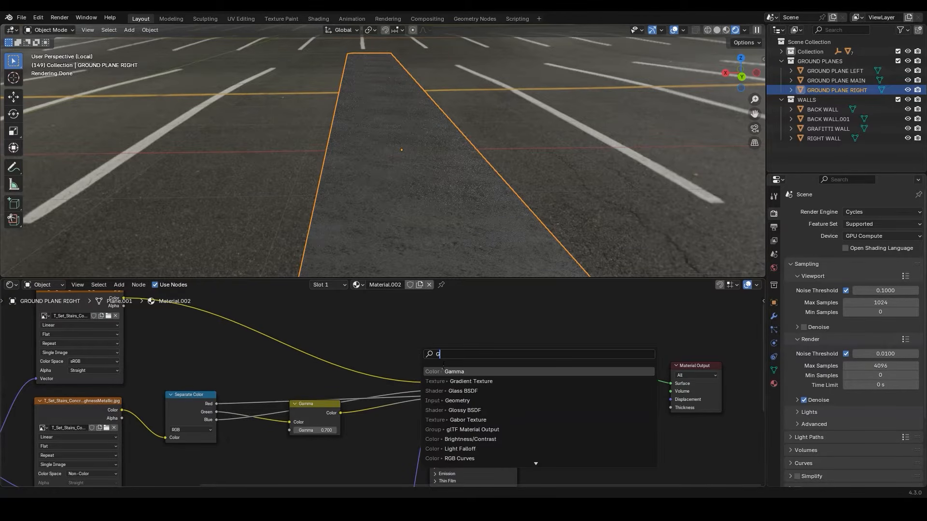
key("Return")
left_click(231, 368)
left_click_drag(265, 379, 472, 327)
left_click(475, 345)
type("0.93")
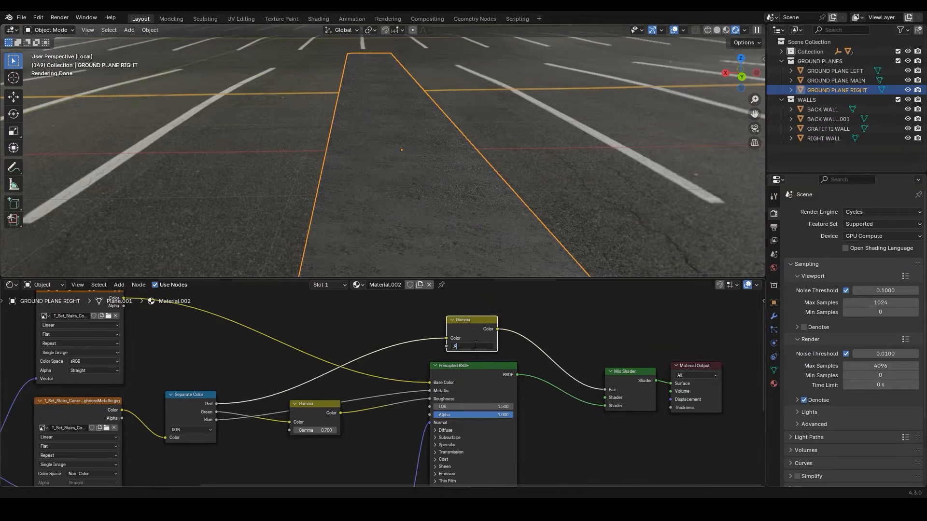
key("Return")
Add a Diffuse BSDF to the Mix Shader's first Shader input and darken its colour to near black
middle_click_drag(510, 348, 477, 369)
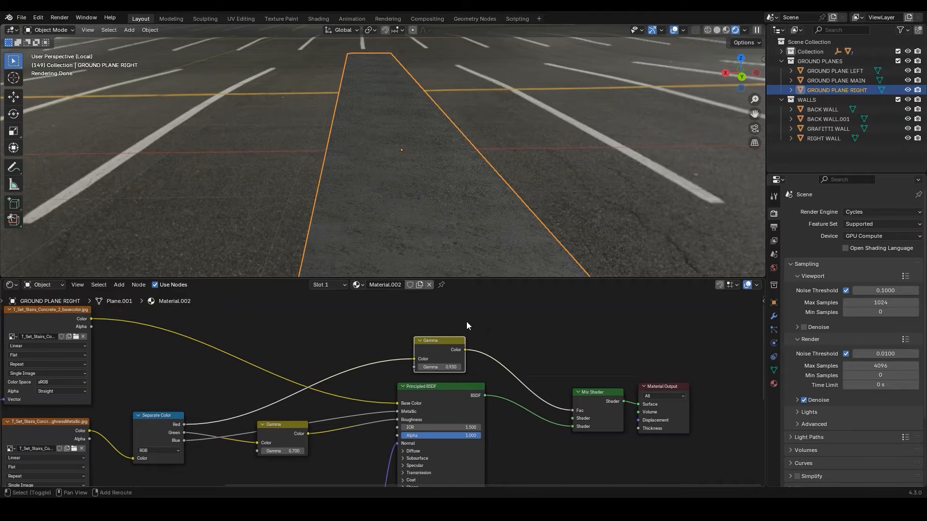
key("shift+a")
type("D")
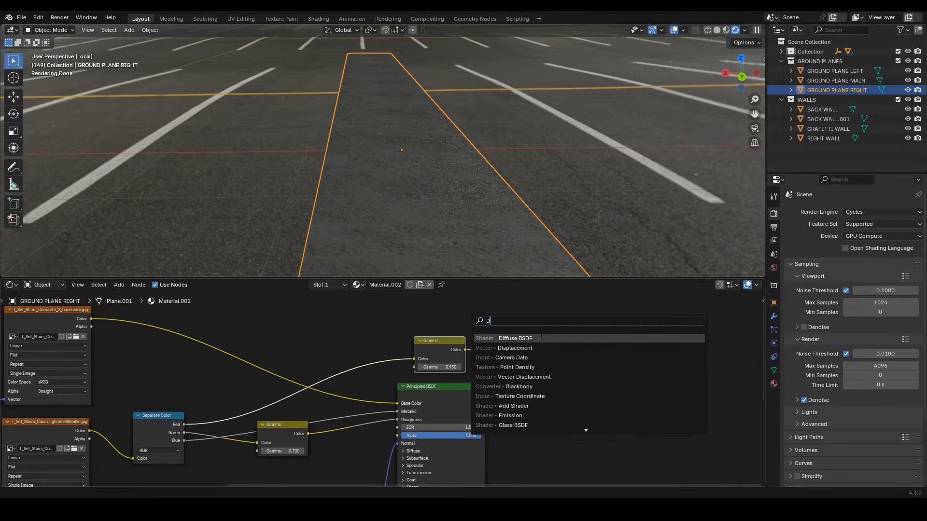
key("Return")
left_click(459, 317)
middle_click_drag(458, 317, 444, 316)
left_click_drag(500, 329, 558, 450)
left_click(481, 338)
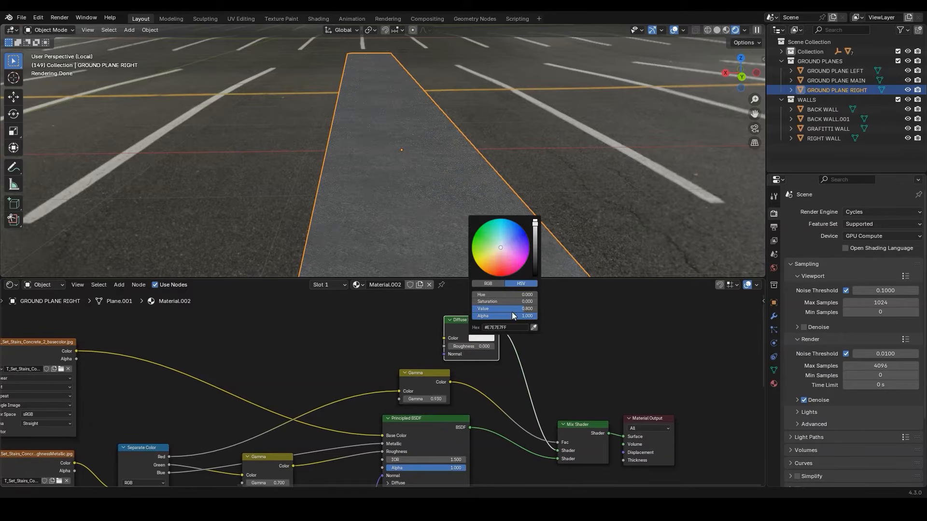
left_click_drag(536, 227, 535, 275)
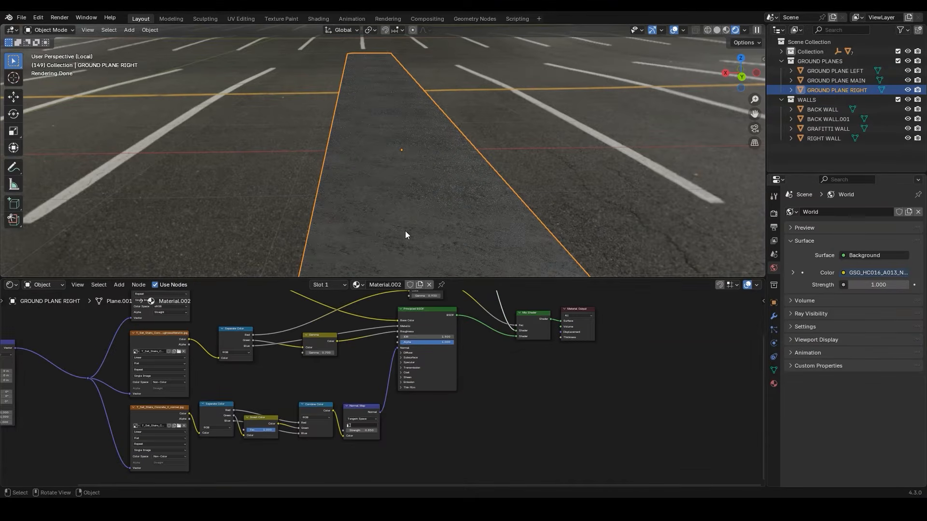
Leave the right plane's local view, isolate GROUND PLANE LEFT and give it a new material
key("KP_Divide")
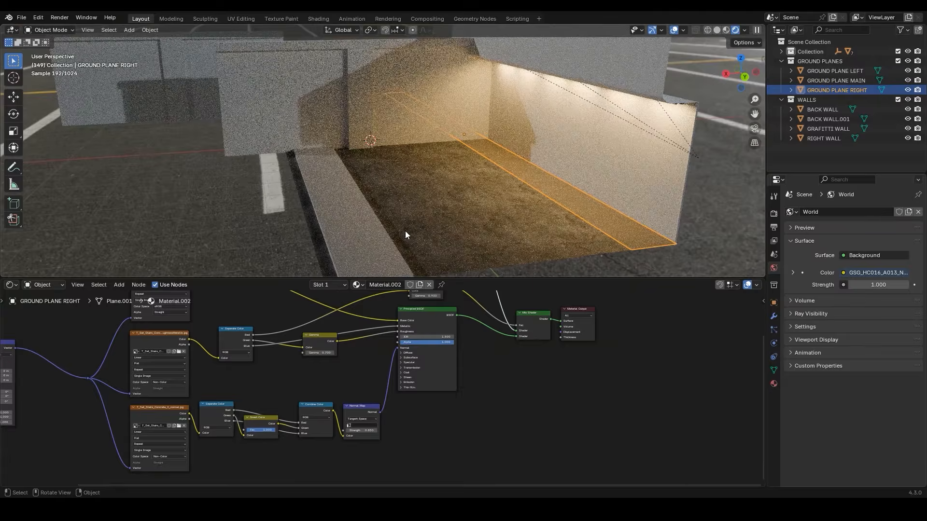
left_click(340, 205)
key("KP_Divide")
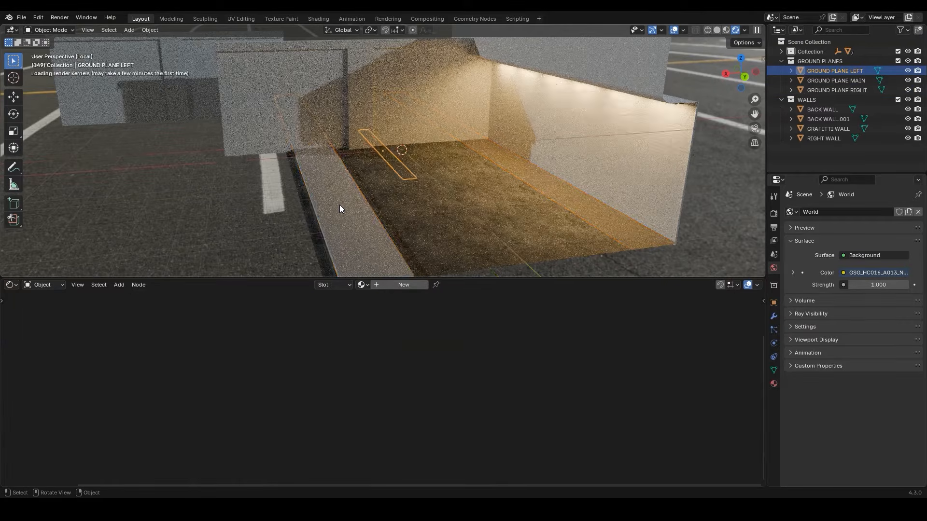
left_click(400, 288)
Load all four pavement_03 maps from the pavement 03 folder in gta scene materials onto the Principled BSDF using Principled Texture Setup
key("alt+Tab")
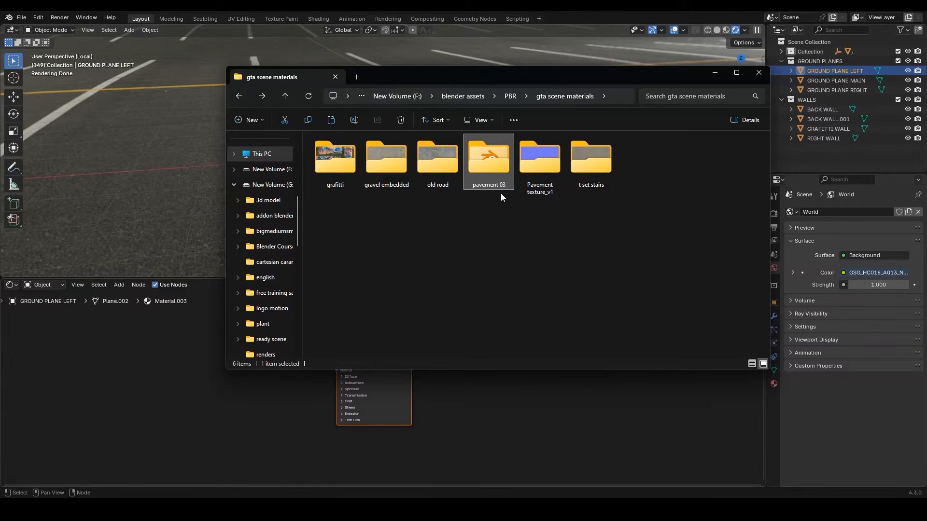
key("alt+Tab")
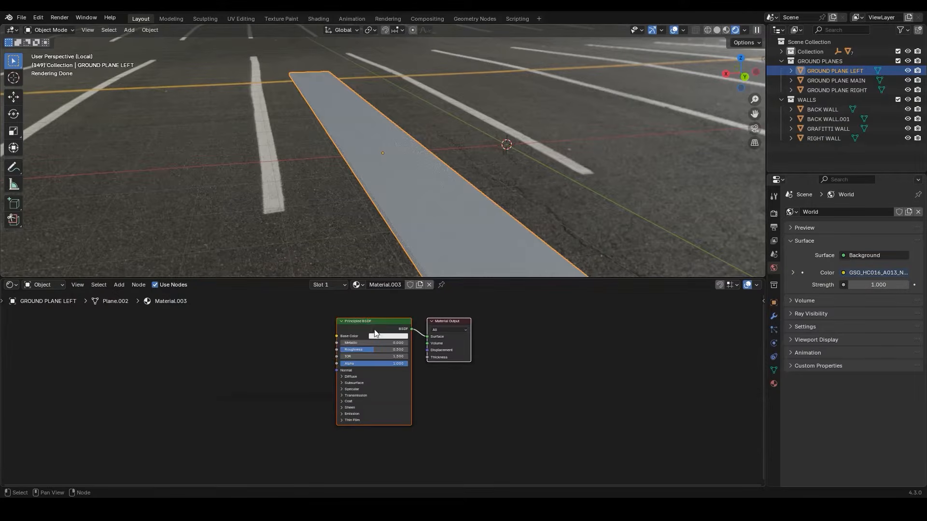
key("ctrl+shift+t")
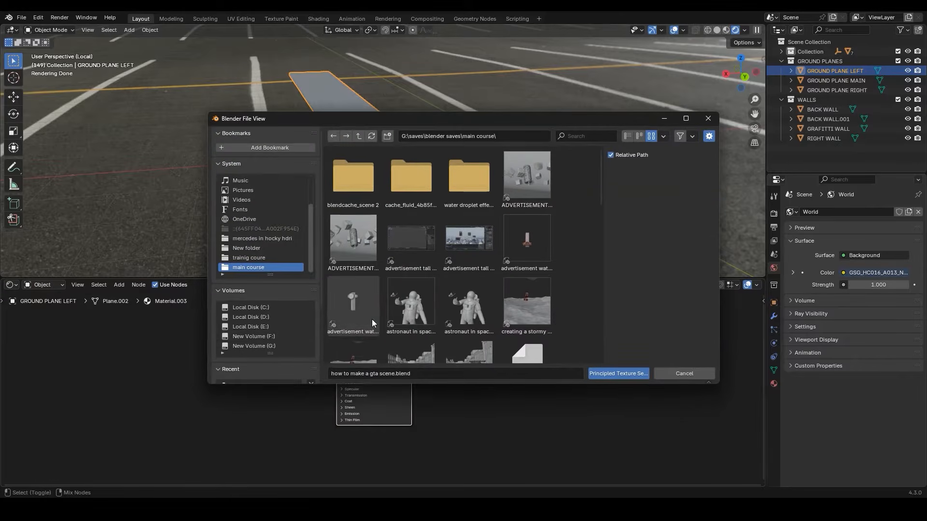
left_click(268, 337)
double_click(464, 193)
double_click(465, 226)
left_click(418, 202)
double_click(418, 201)
double_click(519, 193)
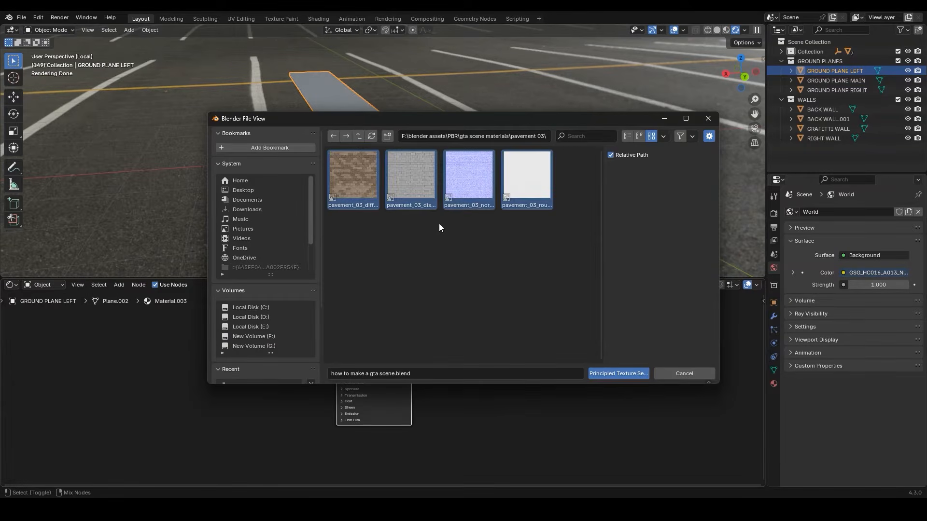
left_click(612, 374)
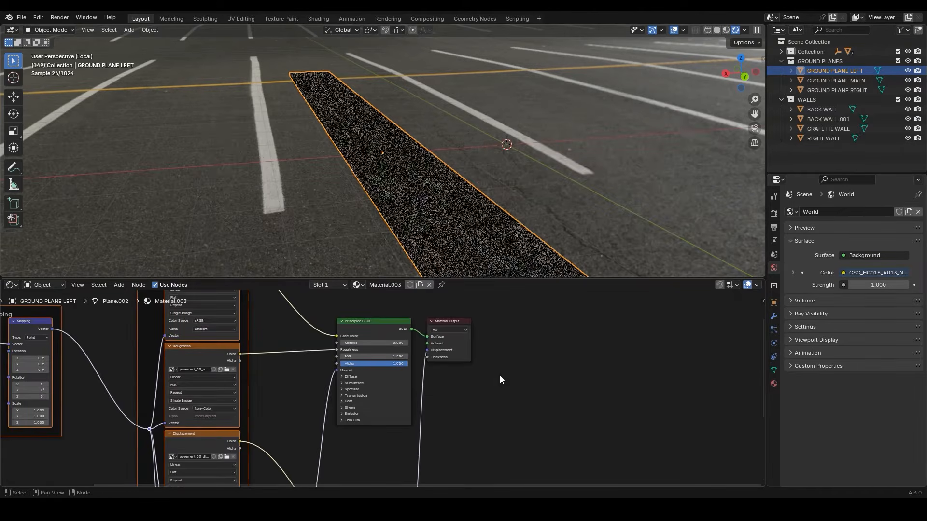
Set the Displacement node's Scale to 0.04 in the GROUND PLANE LEFT pavement material
mouse_move(376, 425)
middle_mouse_down()
mouse_move(374, 311)
mouse_move(362, 430)
middle_mouse_up()
left_click(326, 387)
scroll(386, 409, "up", 5)
scroll(386, 409, "up", 2)
left_click(367, 394)
type("0.04")
key("Return")
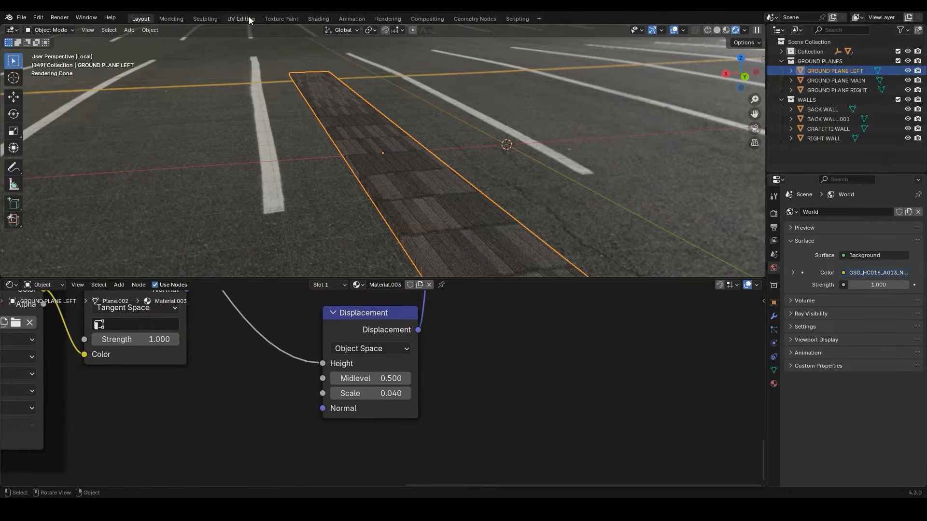
Switch to the UV Editing workspace and show GROUND PLANE LEFT alone in local view there
left_click(245, 17)
key("slash")
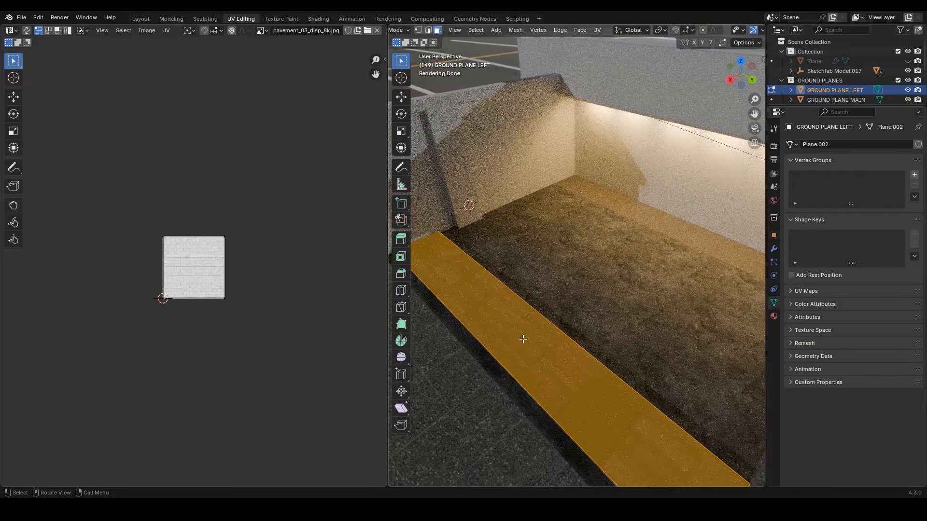
key("slash")
scroll(581, 298, "up", 6)
middle_click_drag(581, 298, 547, 251)
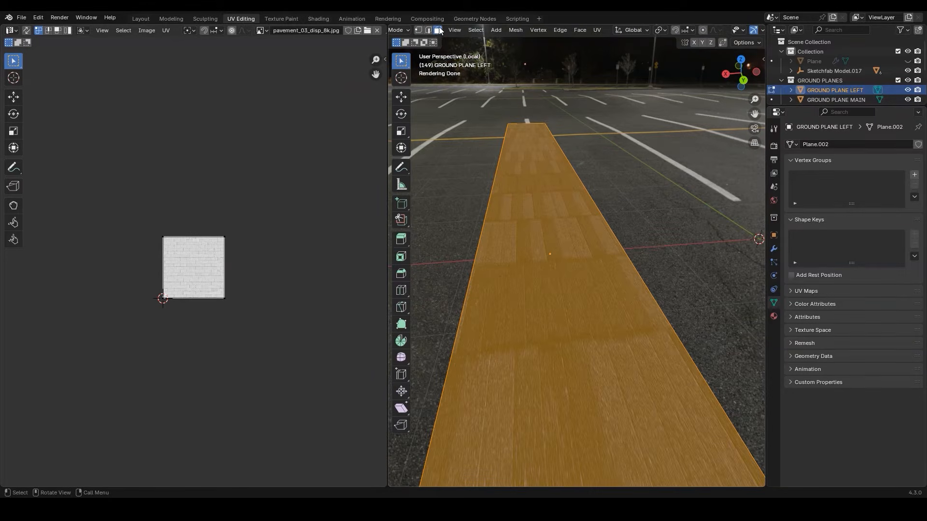
Select the top face of GROUND PLANE LEFT and scale its UVs to over four times along Y and under half along X
left_click(548, 236)
mouse_move(549, 235)
middle_mouse_down()
mouse_move(535, 216)
mouse_move(550, 248)
middle_mouse_up()
key("a")
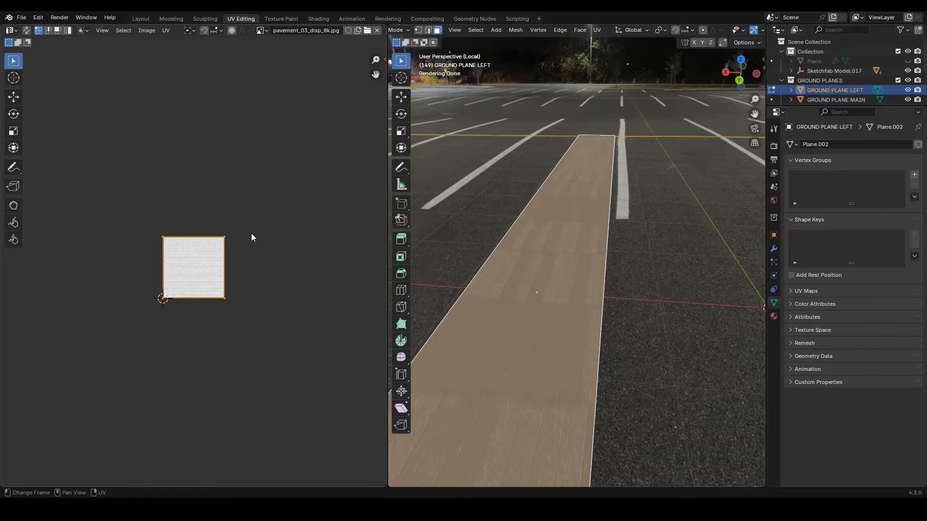
key("s")
key("y")
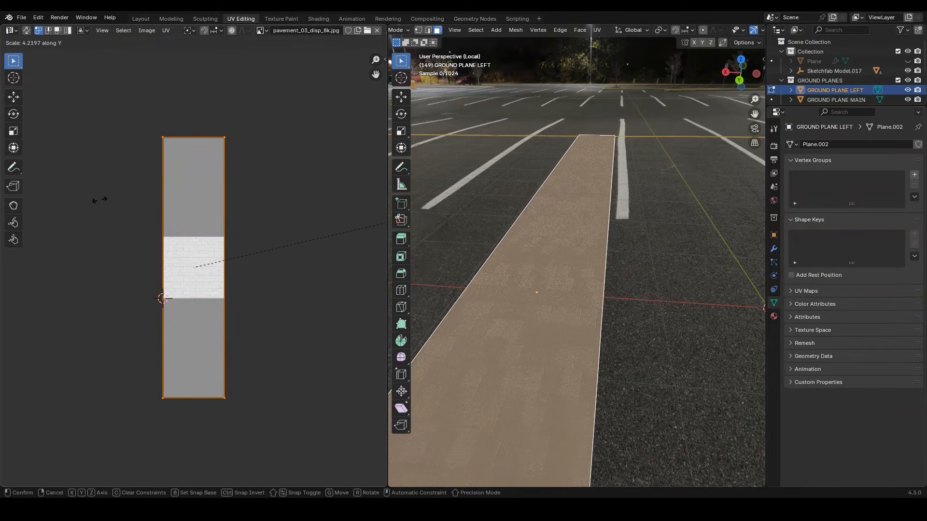
left_click(122, 194)
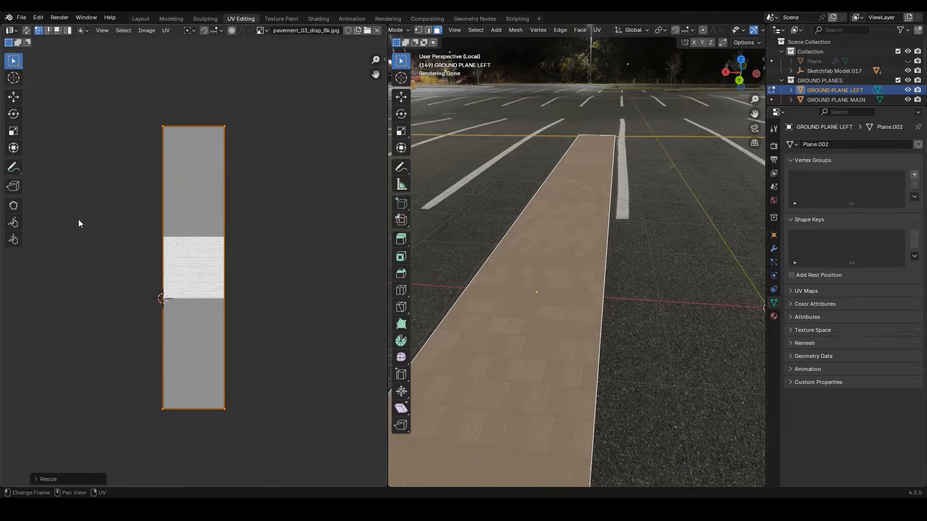
key("s")
key("x")
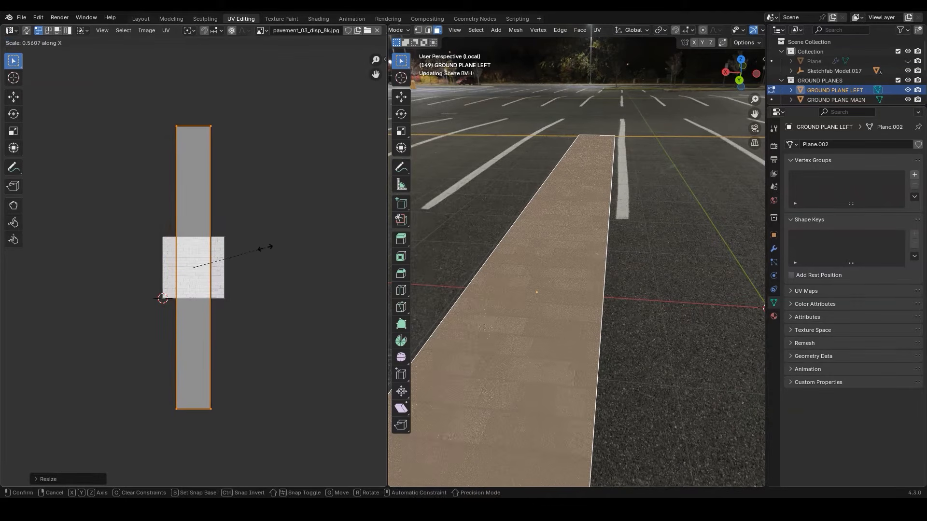
left_click(244, 248)
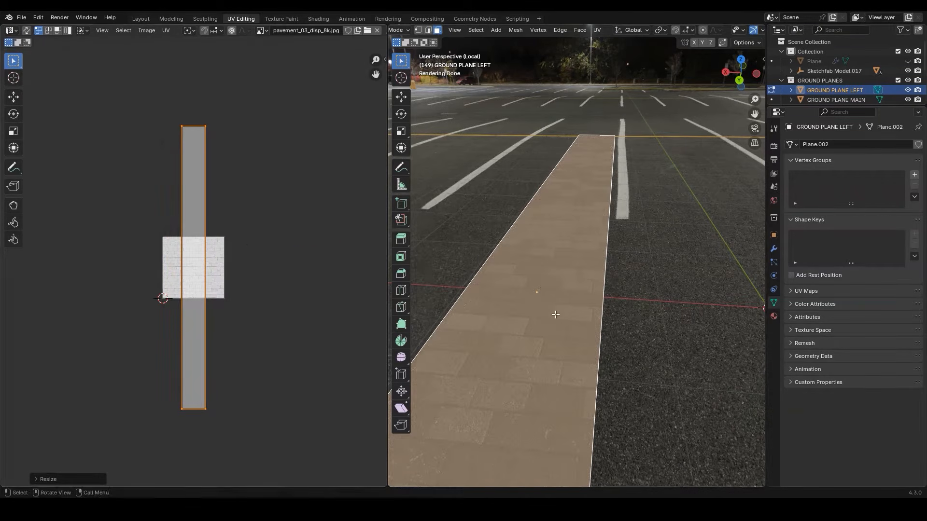
Select only the long curb-side face of GROUND PLANE LEFT and unwrap it with Minimum Stretch
key("Tab")
middle_click_drag(555, 314, 591, 316)
key("Tab")
key("alt+a")
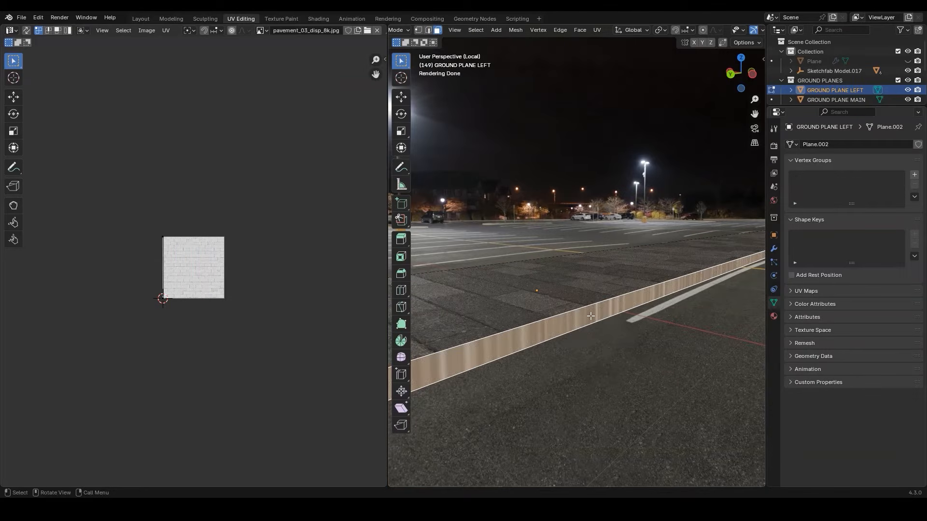
key("Home")
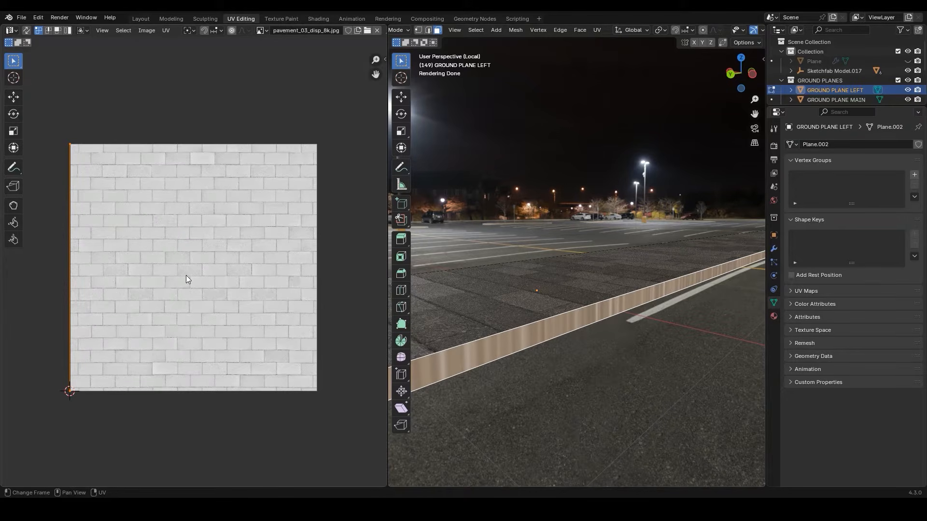
scroll(190, 278, "down", 2)
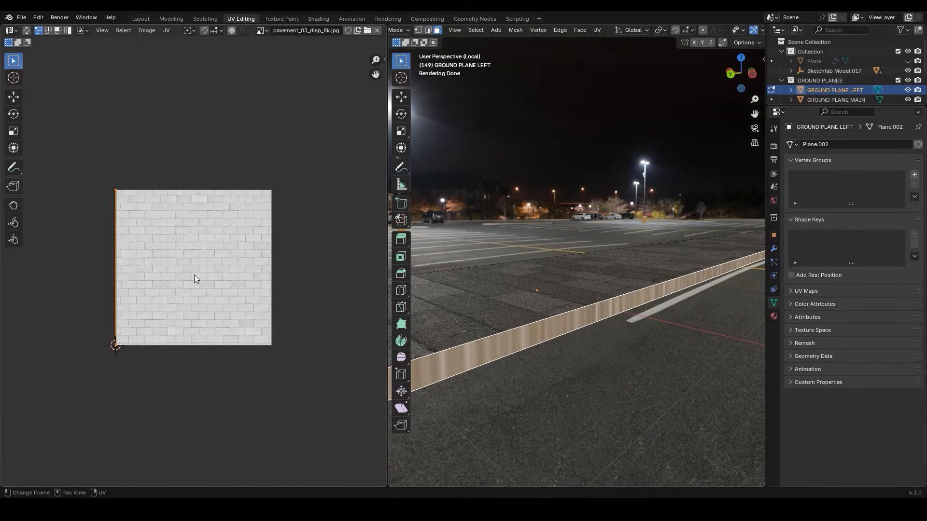
key("u")
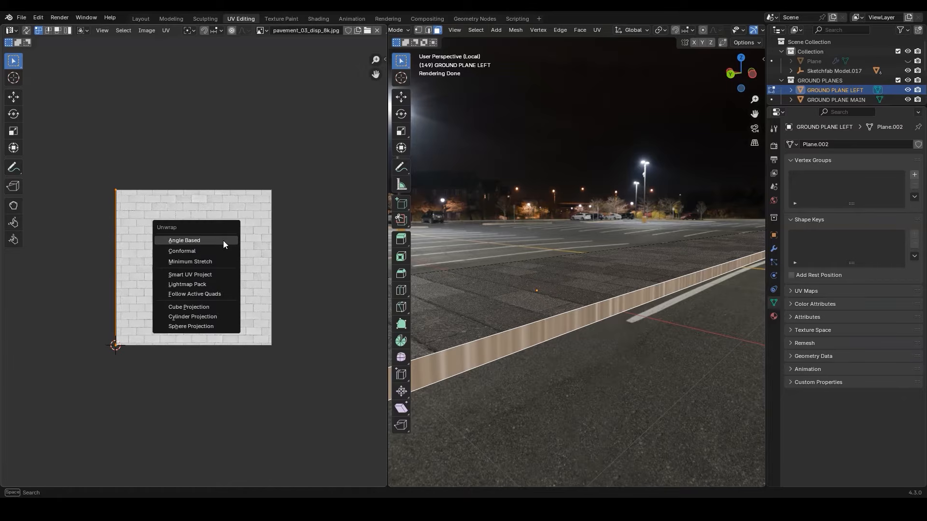
left_click(212, 259)
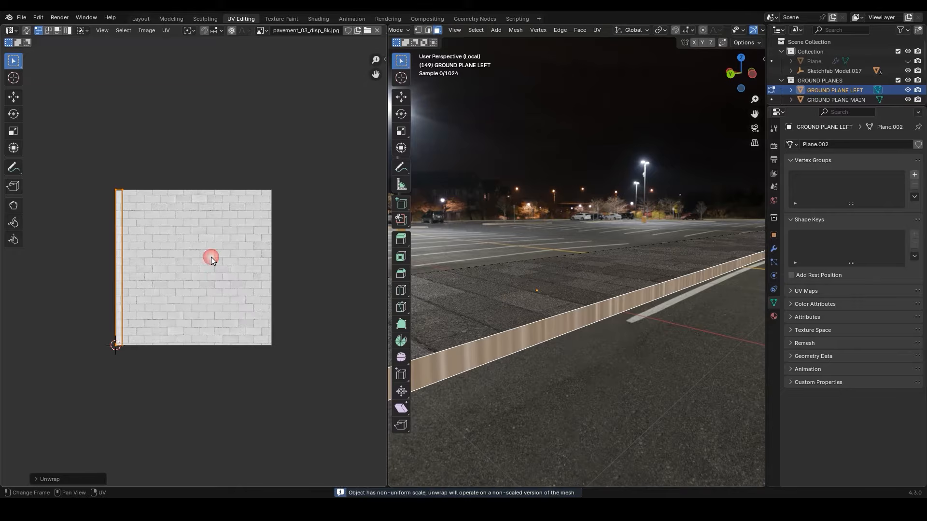
Fit the curb face's UVs to the pavement tiles: enlarge them along Y, shift them about 0.05 along X and widen them along X
key("s")
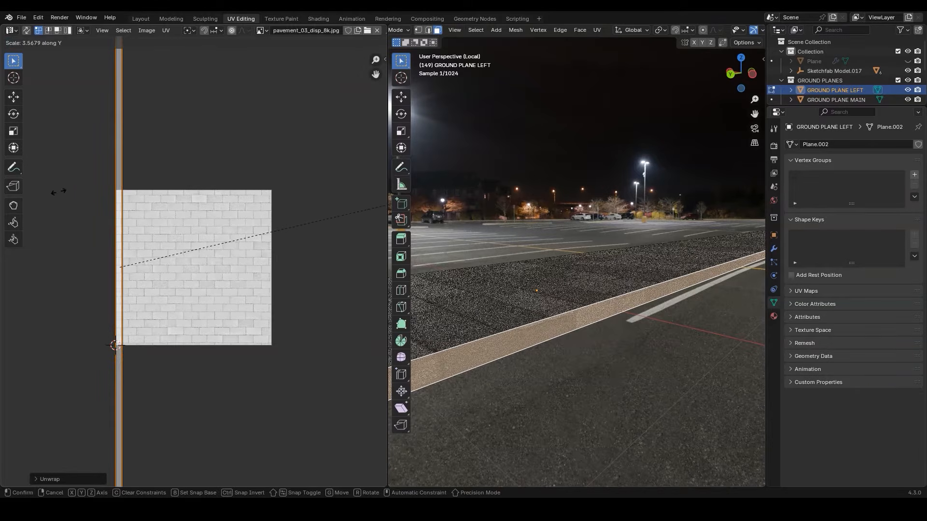
left_click(82, 182)
key("g")
key("x")
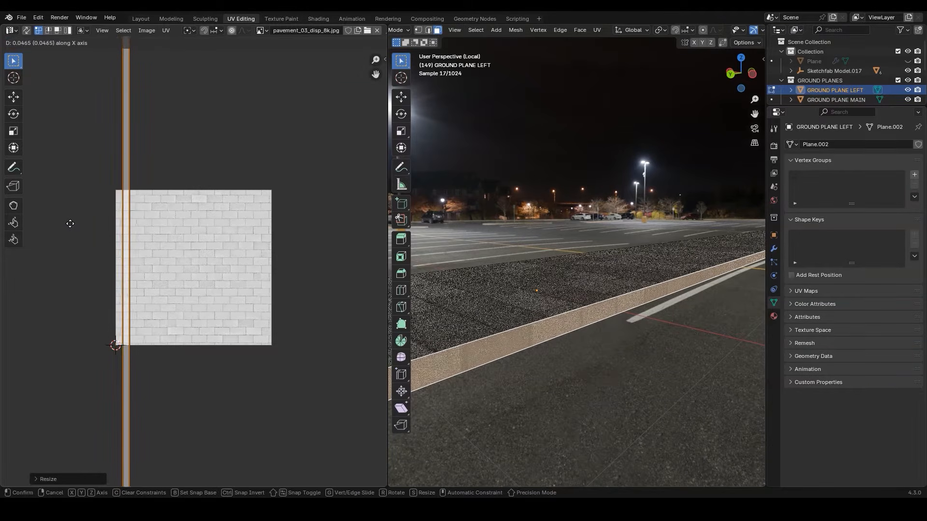
left_click(75, 227)
key("s")
key("x")
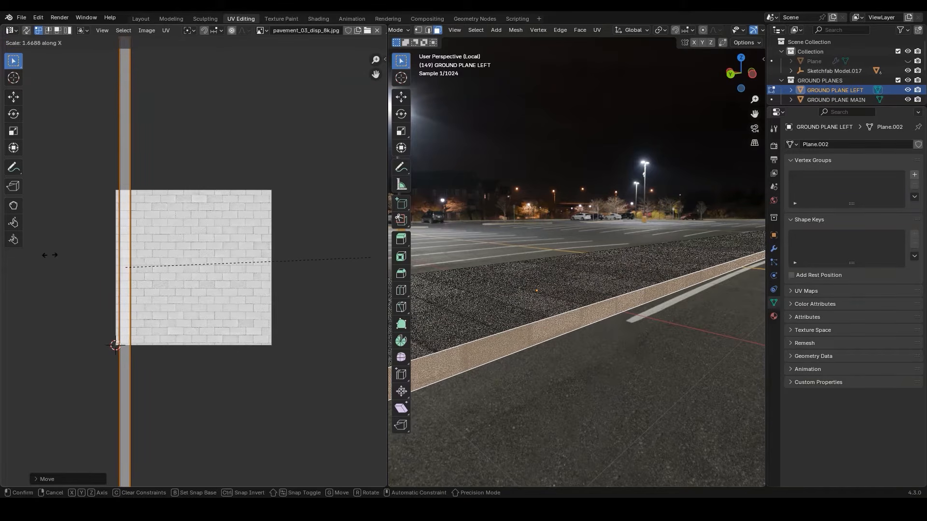
left_click(114, 246)
key("Tab")
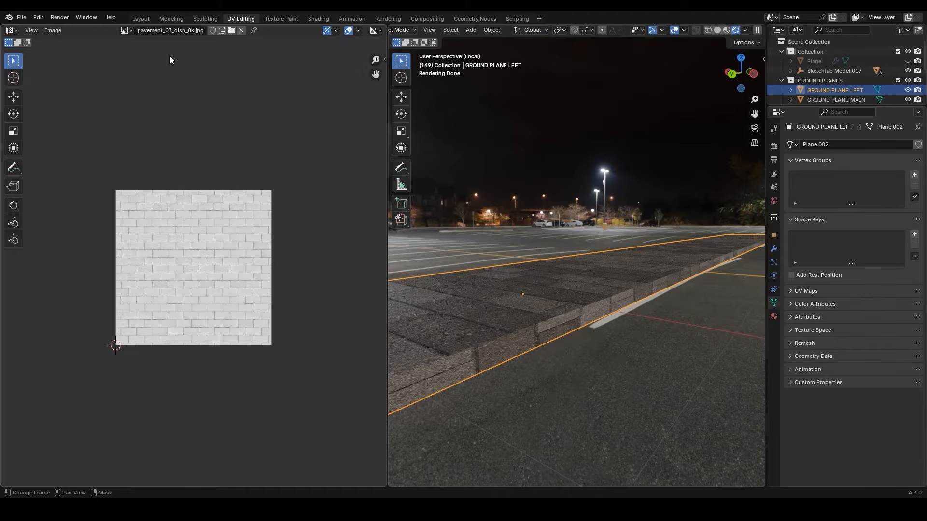
Return to the Layout workspace, leave the left plane's local view and select BACK WALL
left_click(140, 18)
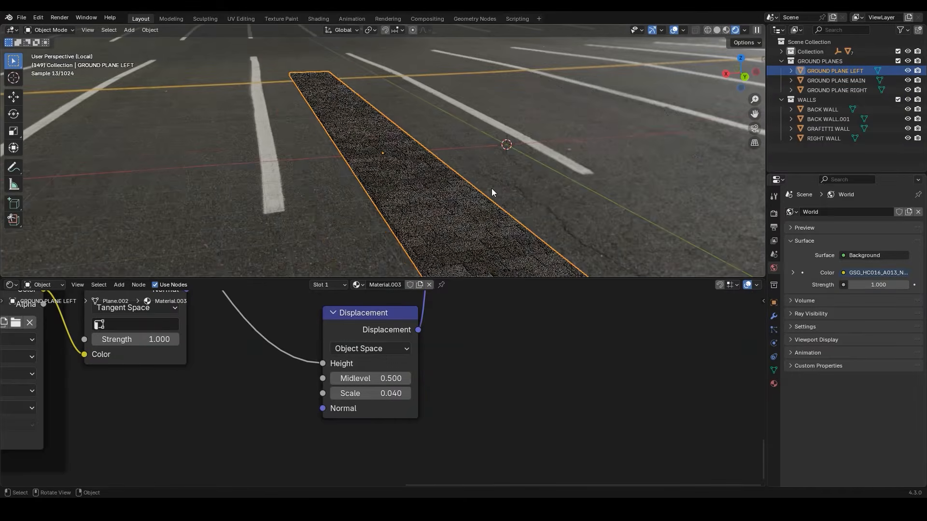
scroll(492, 188, "down", 5)
middle_click_drag(296, 131, 439, 166, "shift")
left_click(413, 171)
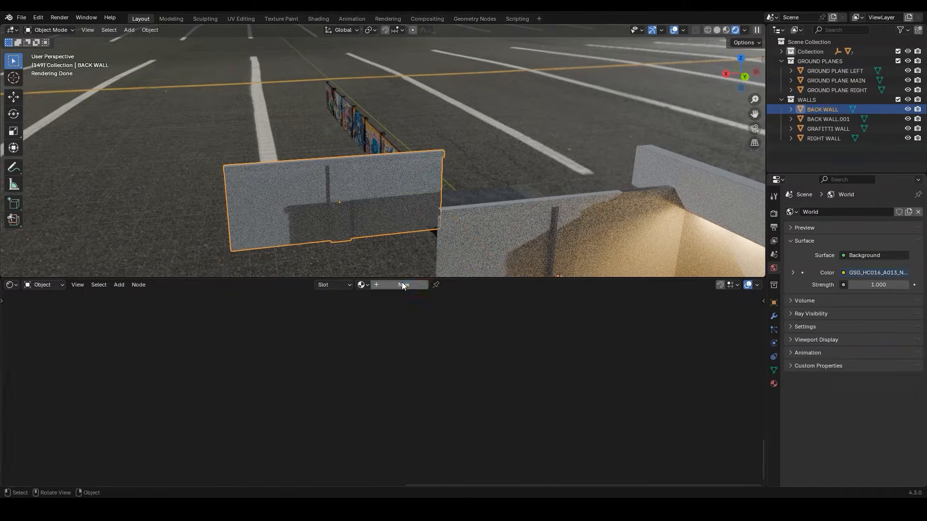
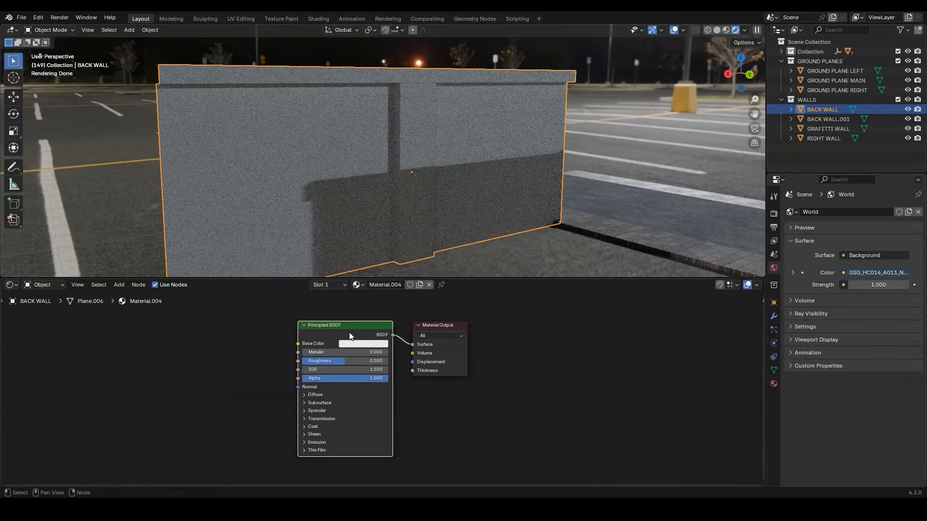
Add the complete image set from the Pavement texture_v1 folder to BACK WALL's material with Principled Texture Setup
key("ctrl+shift+t")
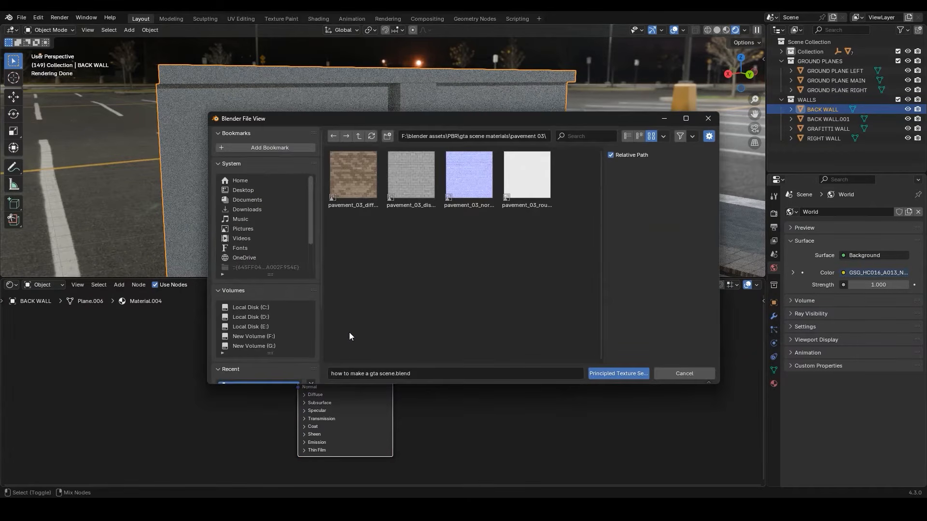
left_click(359, 137)
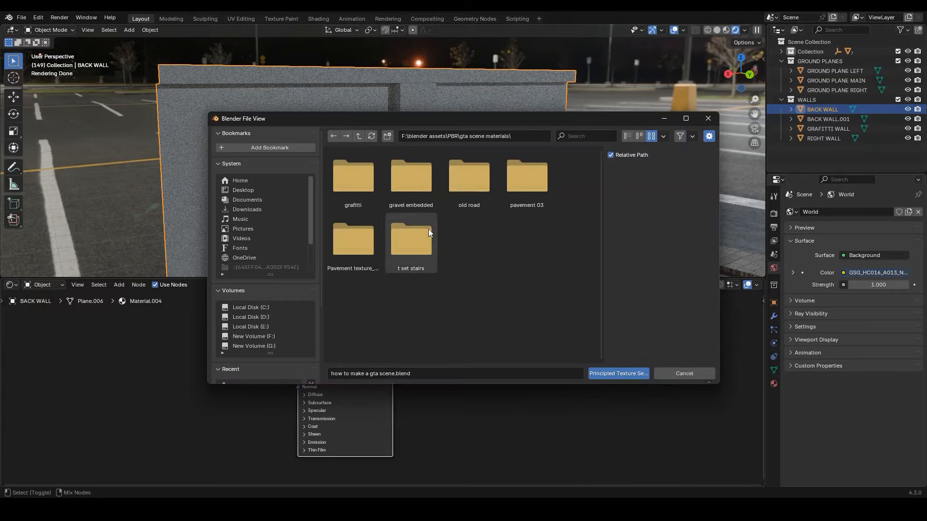
left_click(364, 247)
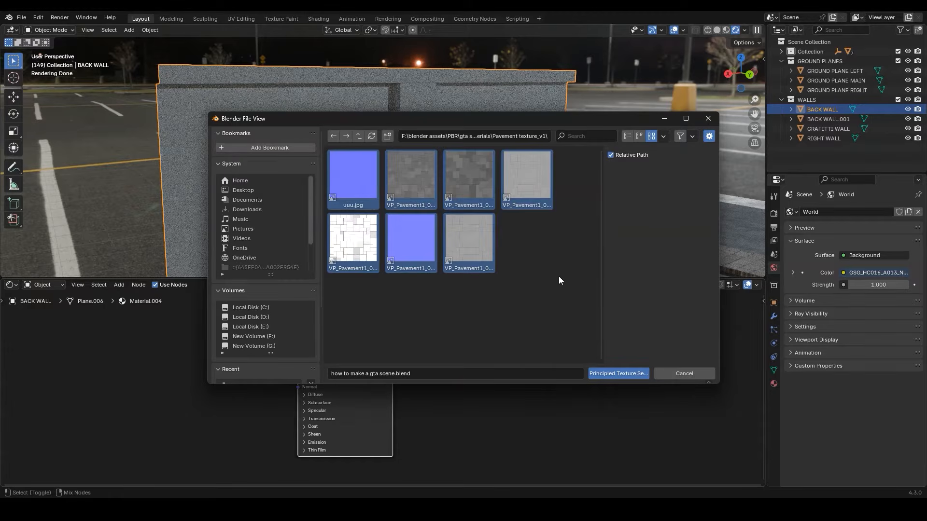
left_click(613, 374)
middle_click_drag(320, 181, 348, 172)
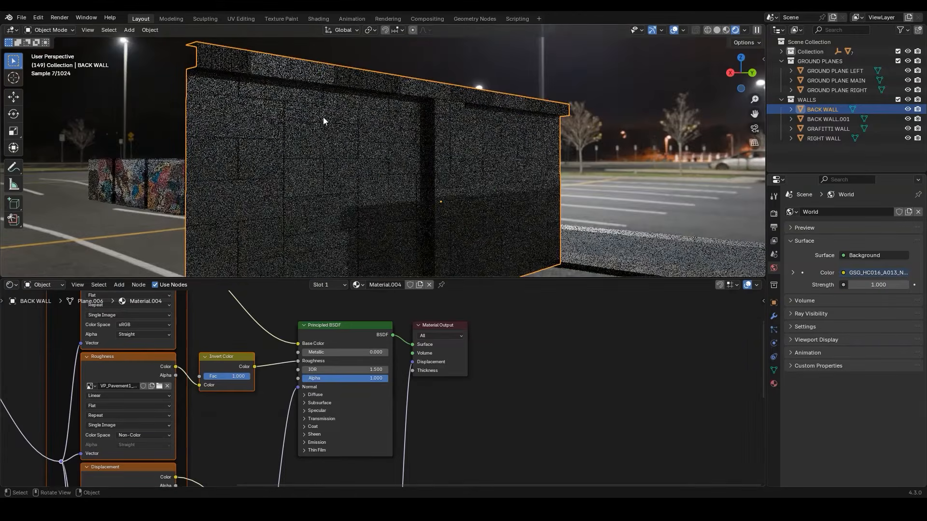
middle_click_drag(281, 75, 283, 79)
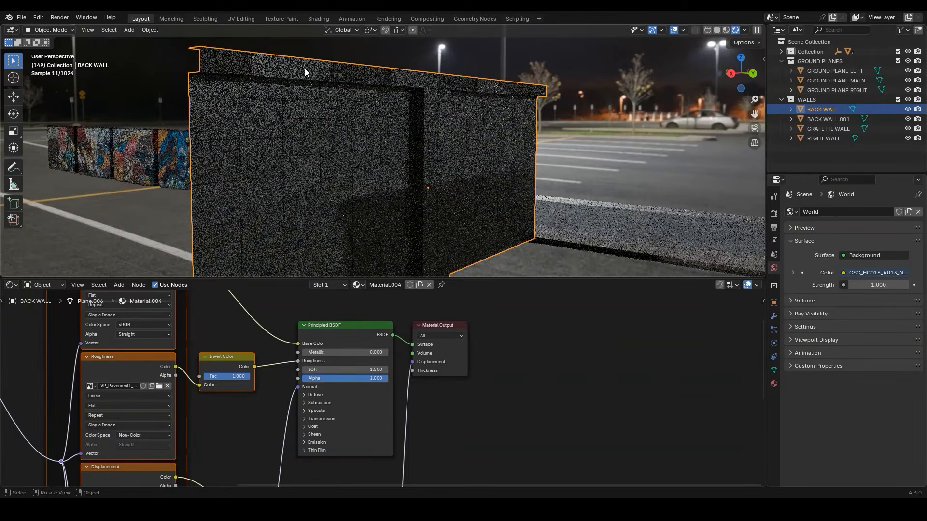
middle_click_drag(312, 97, 303, 142)
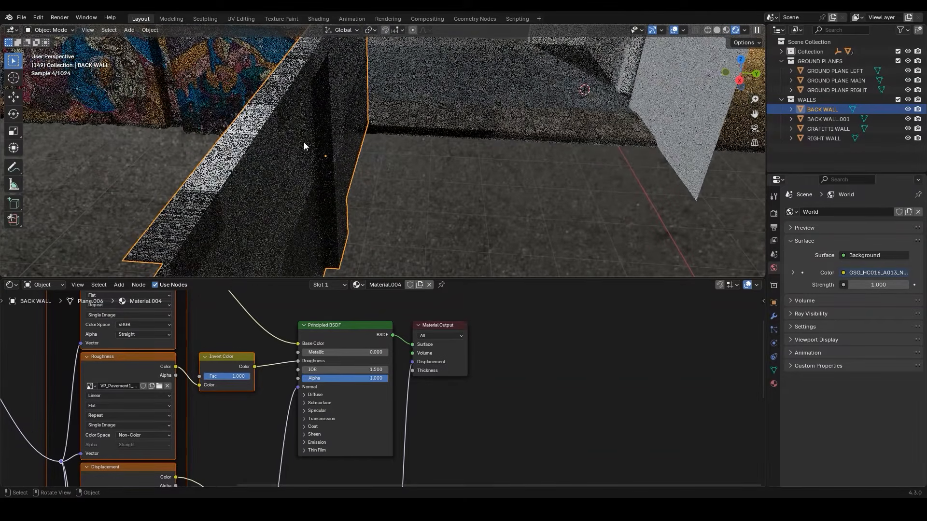
Switch to the UV Editing workspace and isolate BACK WALL in local view
scroll(303, 154, "down", 2)
middle_click_drag(302, 154, 375, 131)
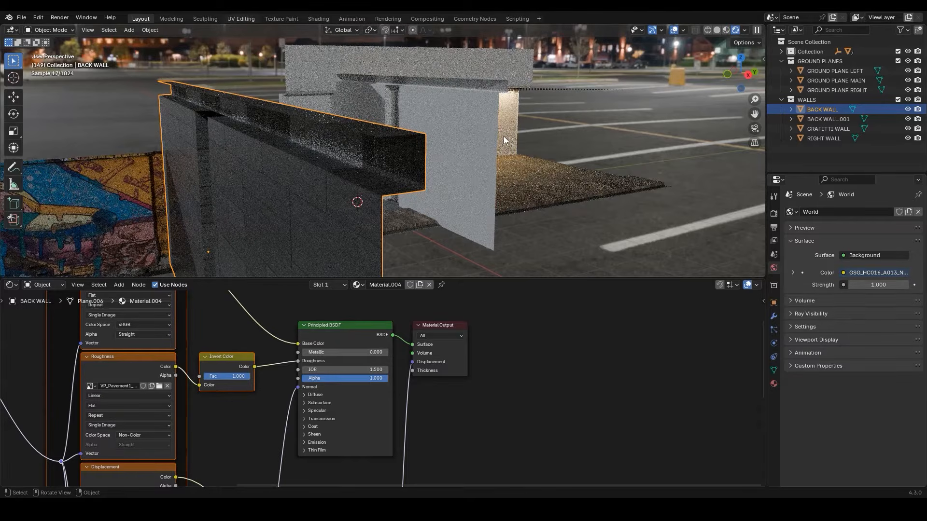
key("slash")
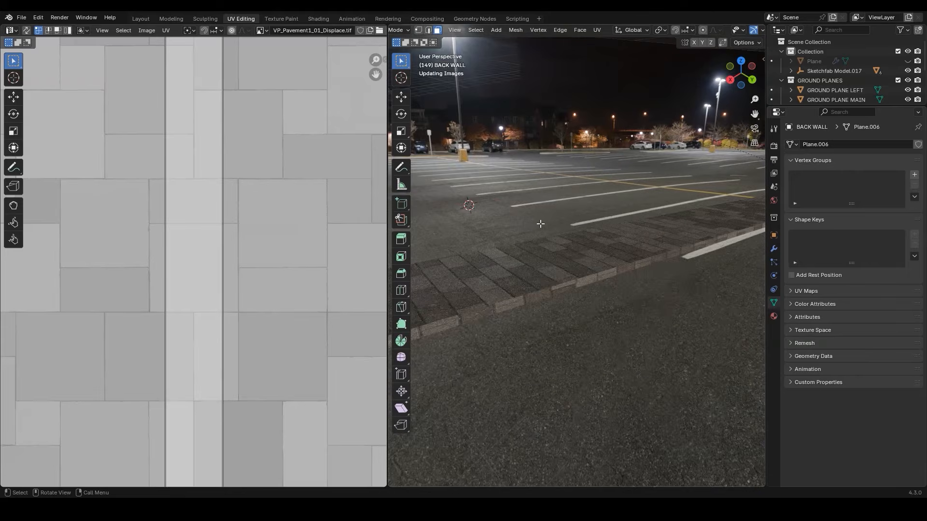
middle_click_drag(541, 223, 483, 262, "shift")
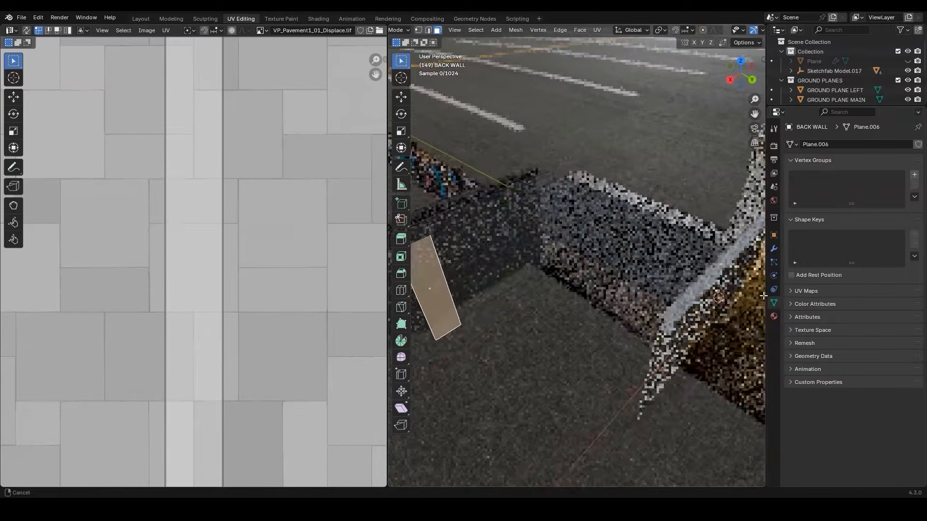
key("slash")
Select BACK WALL's long ledge edges and the edges around its vertical recess, and mark them as seams
middle_click_drag(525, 290, 608, 283)
left_click(609, 294, "shift")
middle_click_drag(493, 285, 592, 290, "shift")
scroll(531, 288, "down", 5)
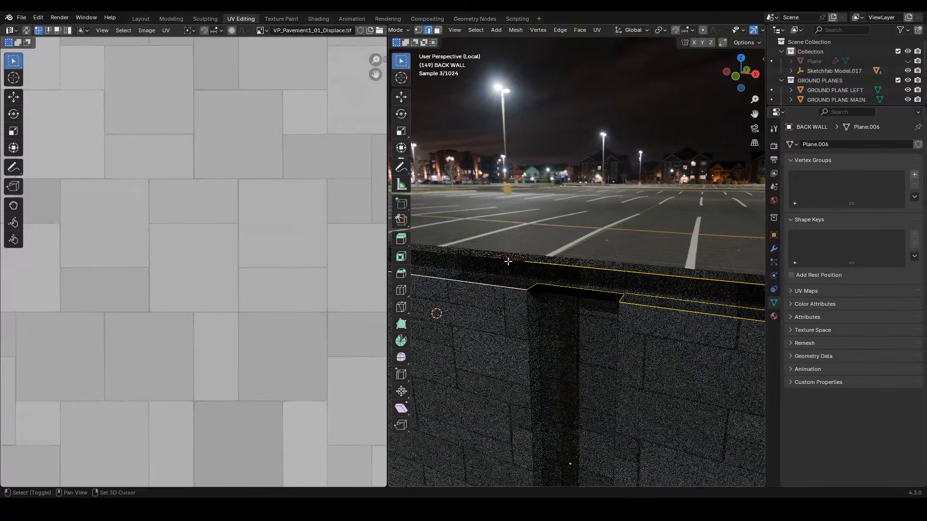
scroll(565, 314, "up", 3)
left_click(539, 314, "shift")
left_click(564, 309, "shift")
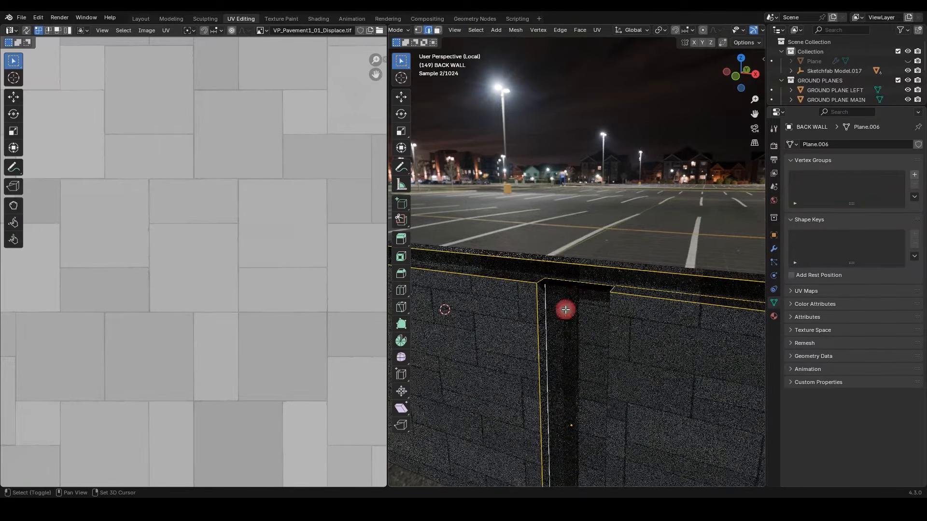
left_click(571, 290, "shift")
left_click(611, 316, "shift")
middle_click_drag(587, 376, 590, 399)
middle_click_drag(590, 400, 600, 312, "shift")
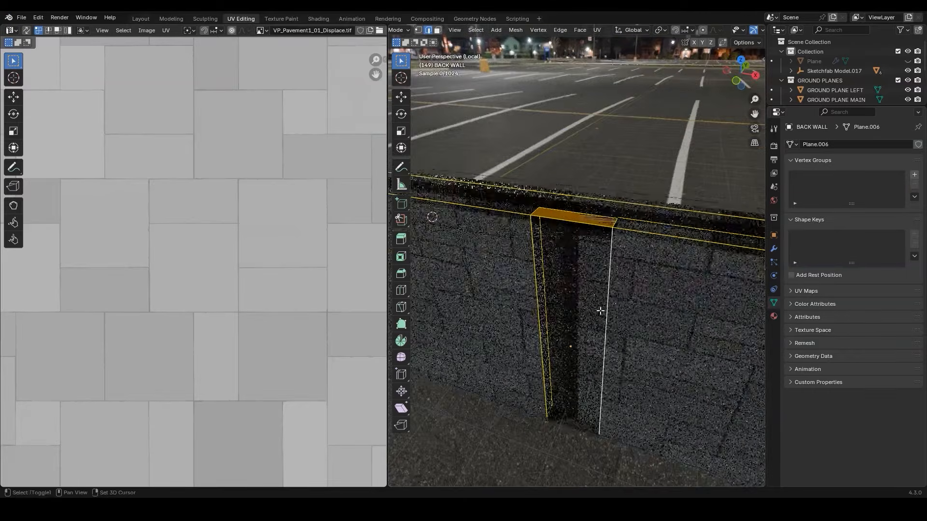
left_click(581, 423, "shift")
scroll(633, 374, "down", 5)
middle_click_drag(634, 372, 502, 338)
scroll(602, 349, "up", 3)
left_click(593, 419, "shift")
middle_click_drag(627, 382, 519, 383)
left_click(661, 409, "shift")
middle_click_drag(662, 409, 622, 297)
key("u")
mouse_move(622, 297)
left_click(595, 332)
middle_click_drag(595, 332, 484, 276)
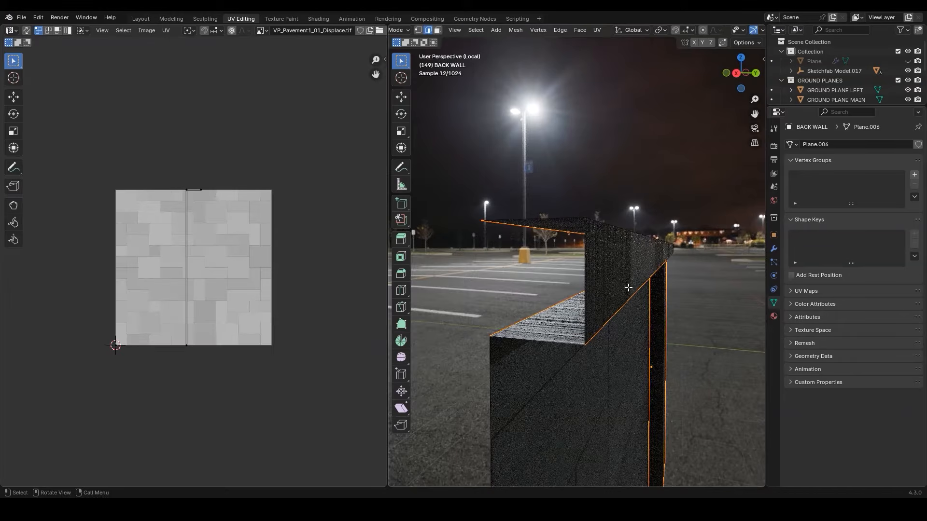
Unwrap all of BACK WALL with the Conformal method and scale its UVs up to about 1.67 times
key("a")
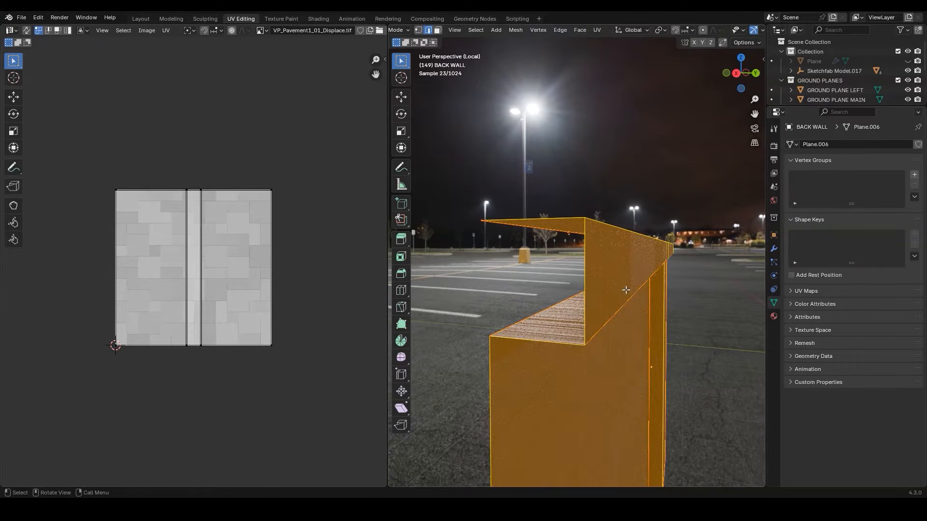
key("u")
mouse_move(592, 252)
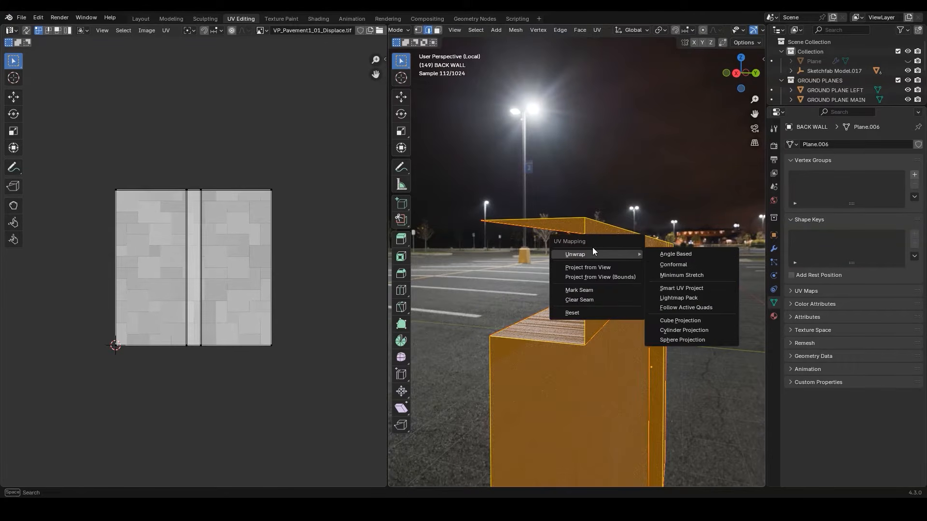
left_click(673, 265)
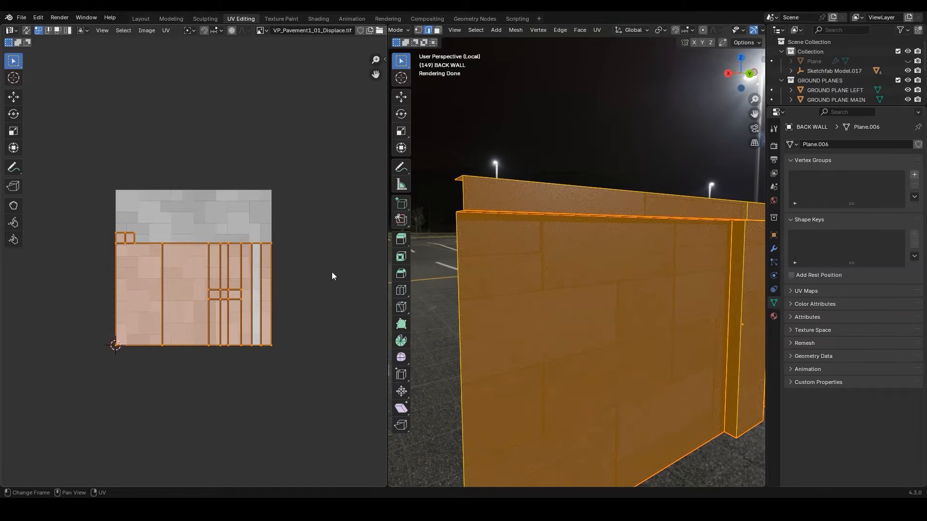
key("s")
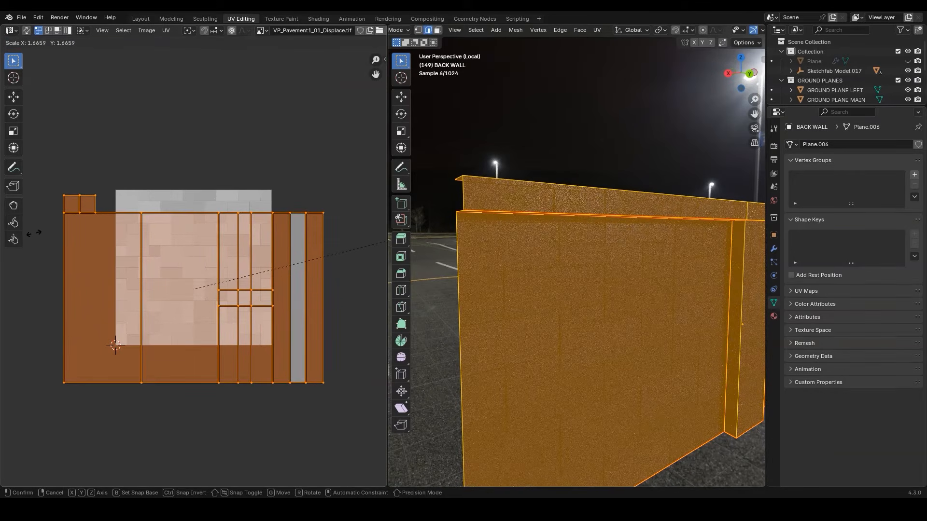
left_click(34, 233)
Finish editing BACK WALL, leave its local view and isolate RIGHT WALL instead
key("Tab")
key("KP_Divide")
middle_click_drag(637, 186, 649, 170)
scroll(647, 196, "up", 4)
left_click(577, 246)
key("KP_Divide")
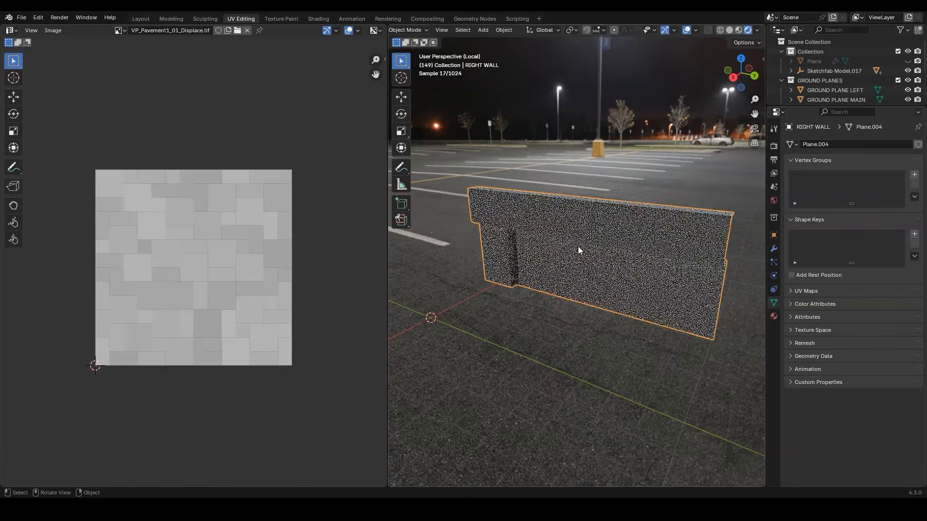
In RIGHT WALL's mesh, select the edges bounding the garage opening and fill them with a face
scroll(578, 246, "up", 3)
middle_click_drag(578, 247, 615, 202)
key("Tab")
key("alt+a")
scroll(616, 202, "down", 3)
middle_click_drag(512, 168, 584, 159, "shift")
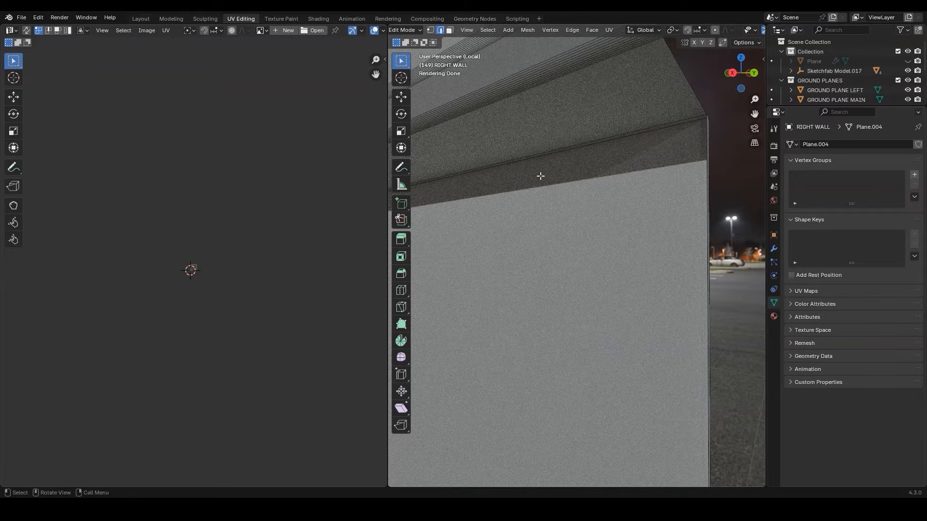
middle_click_drag(703, 130, 622, 361)
scroll(583, 326, "up", 4)
left_click(568, 407, "shift")
scroll(569, 298, "down", 4)
middle_click_drag(492, 167, 554, 180, "shift")
scroll(574, 198, "up", 2)
left_click(514, 202, "shift")
scroll(523, 204, "down", 3)
key("f")
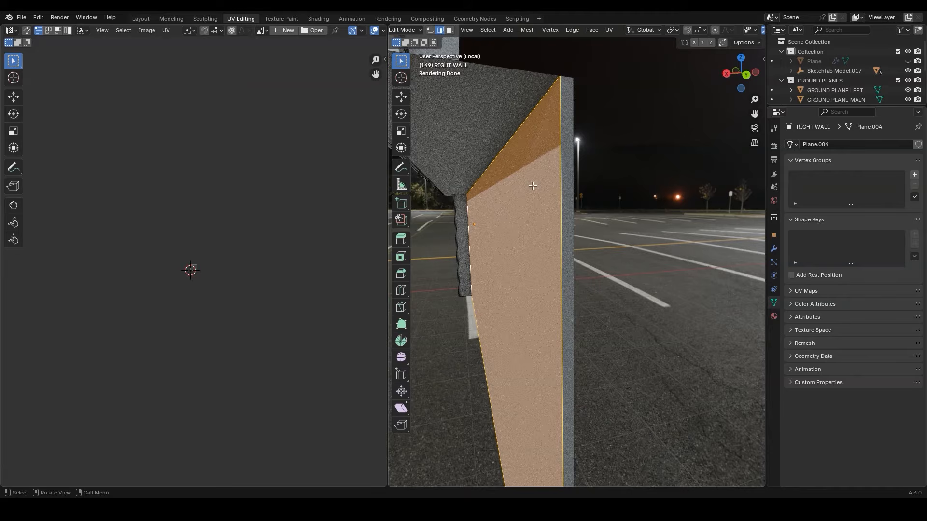
Create a material named GARAGE DOOR for RIGHT WALL and assign it to the large garage door face
key("3")
middle_click_drag(533, 185, 570, 147)
left_click(549, 136, "shift")
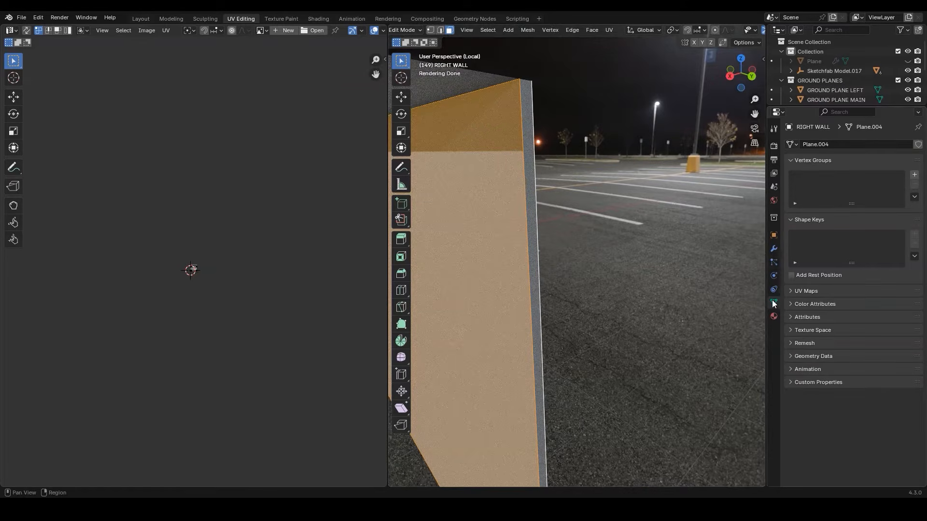
left_click(774, 317)
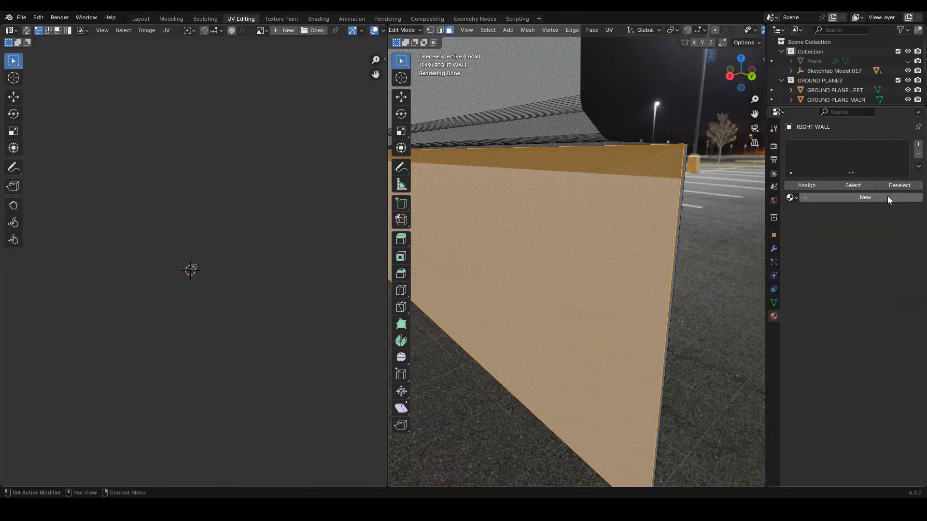
left_click(887, 196)
double_click(842, 197)
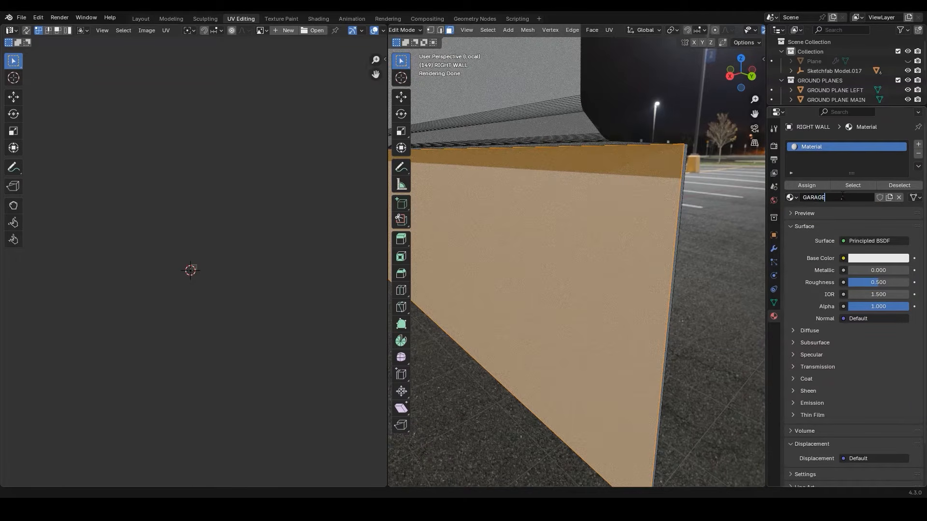
key("Return")
left_click(810, 187)
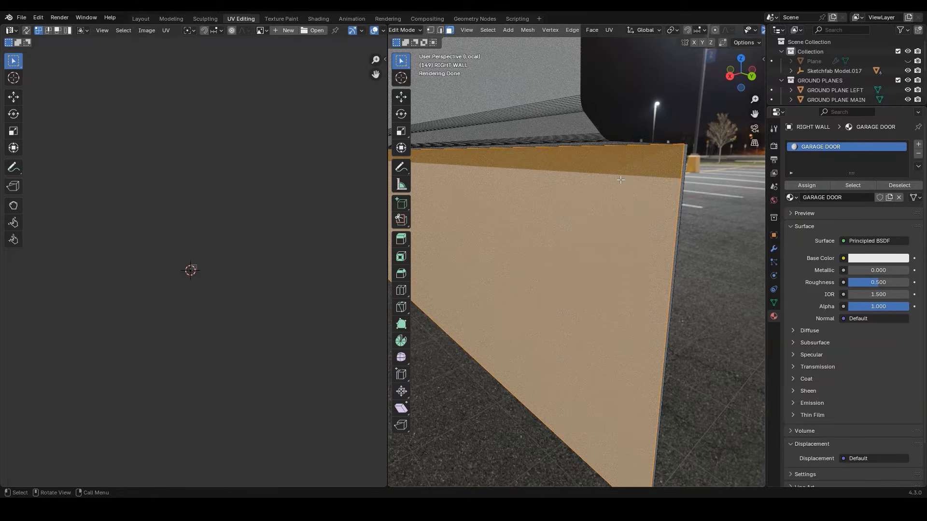
Invert the face selection, assign it a second new material named GARAGE, and save the file
scroll(620, 180, "down", 1)
key("ctrl+i")
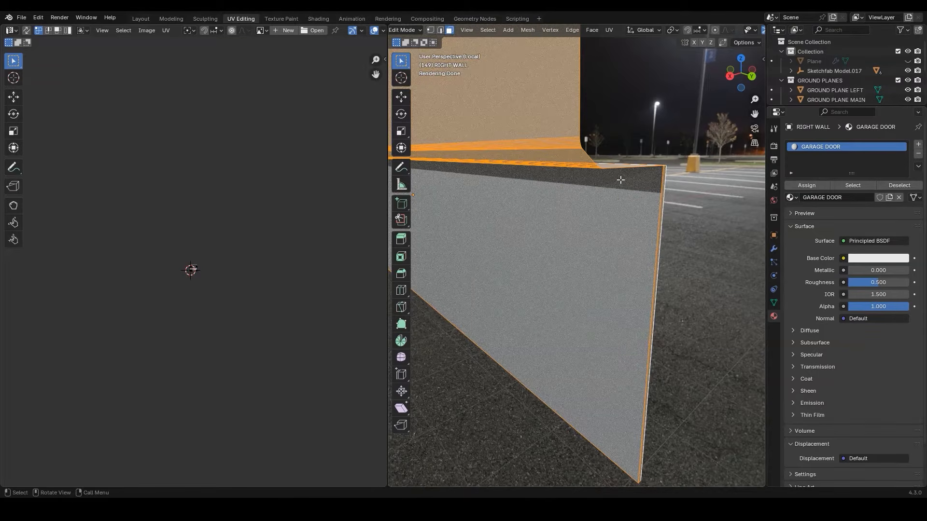
left_click(918, 144)
left_click(856, 213)
left_click(839, 213)
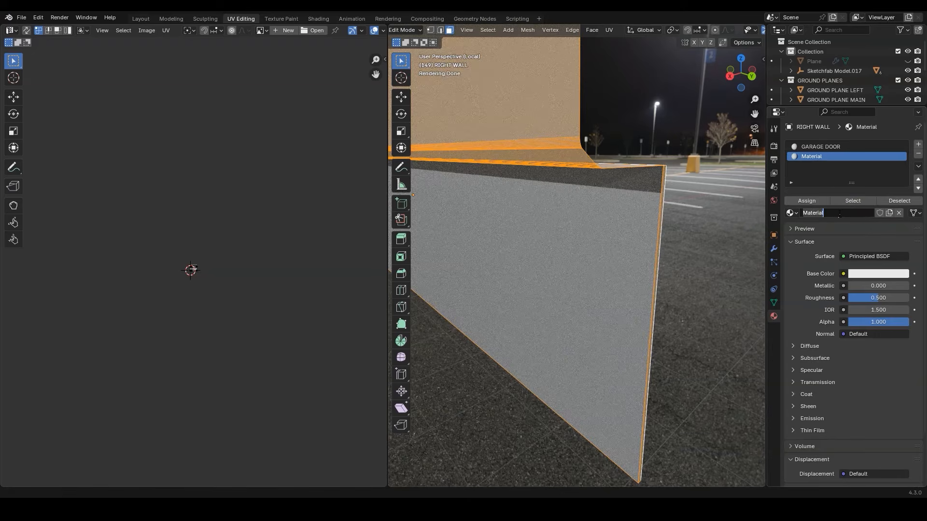
key("Return")
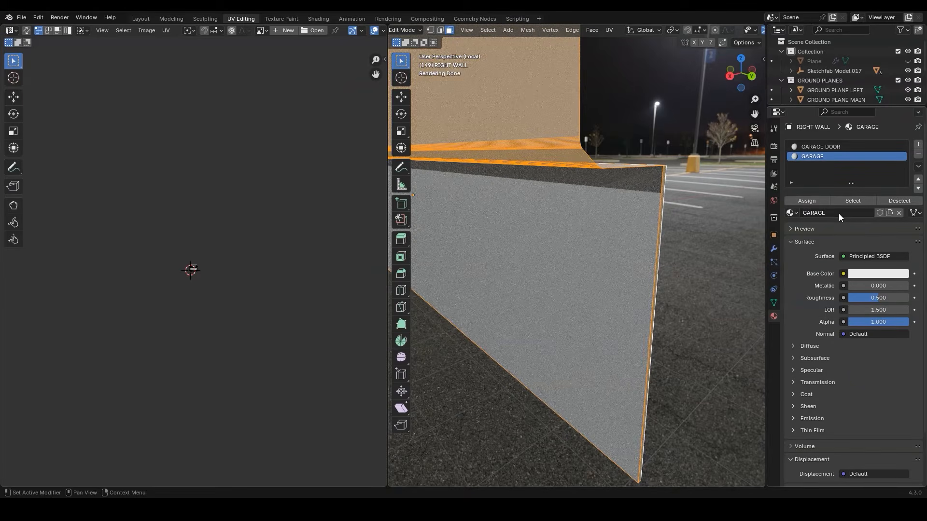
left_click(811, 202)
key("ctrl+s")
Return to the Layout workspace in Object Mode and copy the gravel embedded folder's path from File Explorer
key("Tab")
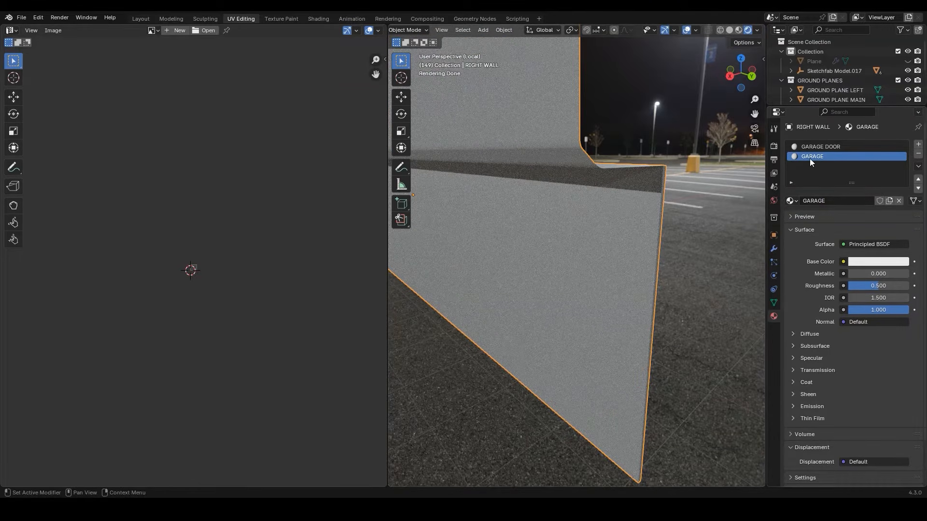
left_click(140, 18)
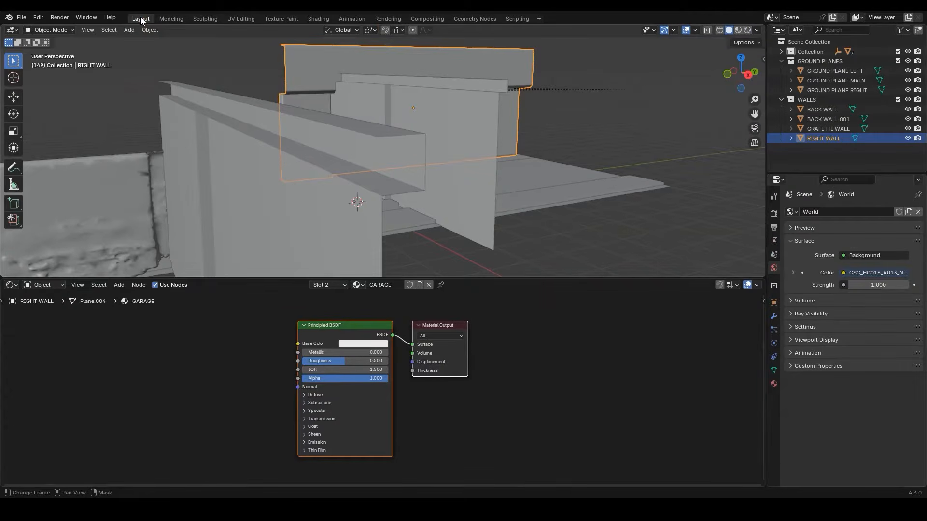
left_click(346, 329)
middle_click_drag(347, 329, 375, 323)
key("alt+Tab")
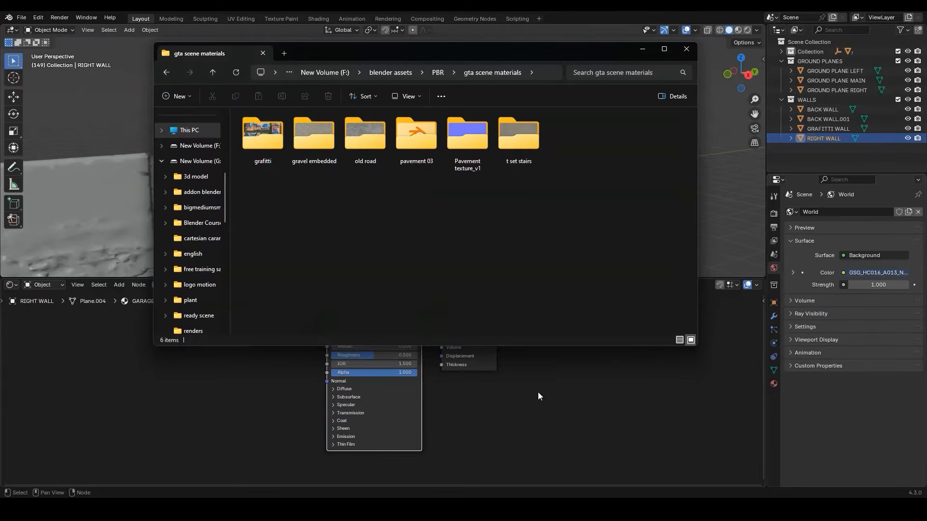
double_click(333, 160)
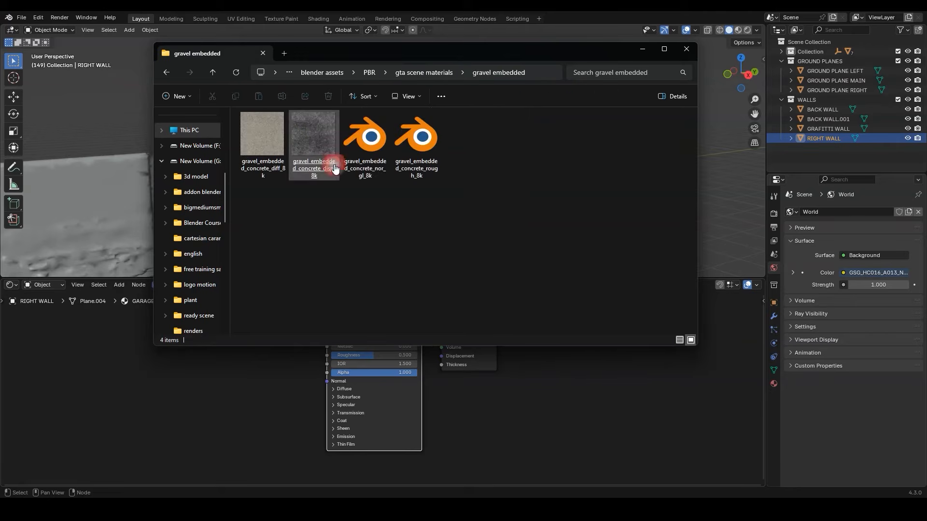
left_click(331, 164)
key("alt+Tab")
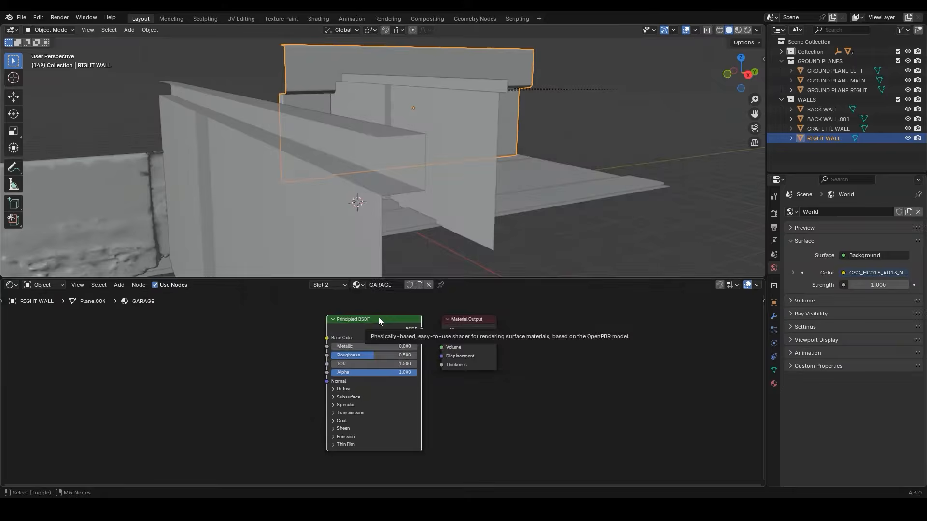
Add all four gravel embedded concrete textures to the GARAGE material with Principled Texture Setup, using the copied folder path
key("ctrl+shift+t")
left_click(527, 136)
key("ctrl+v")
key("Return")
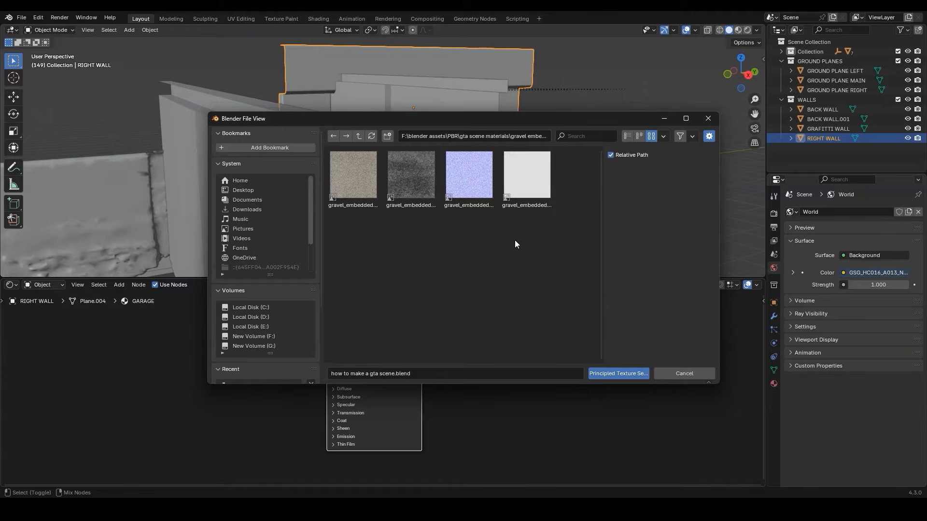
key("a")
left_click(618, 373)
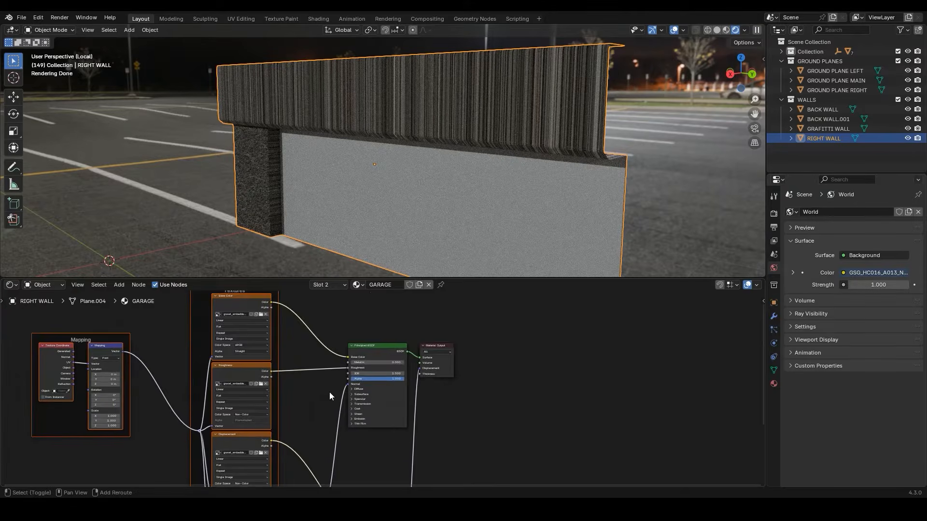
Set the GARAGE material's Displacement scale to 0.01 and save the file
middle_click_drag(329, 392, 341, 460, "shift")
scroll(438, 455, "up", 4)
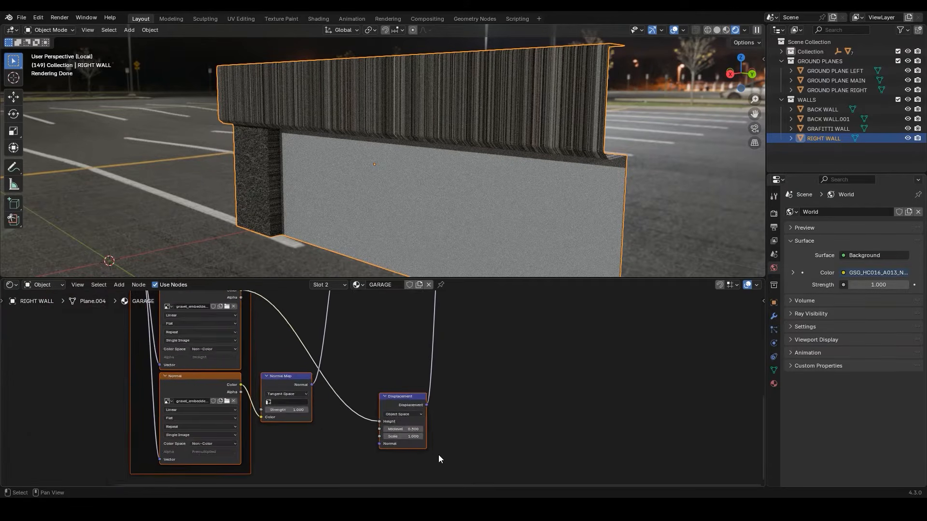
scroll(439, 455, "up", 3)
left_click(391, 405)
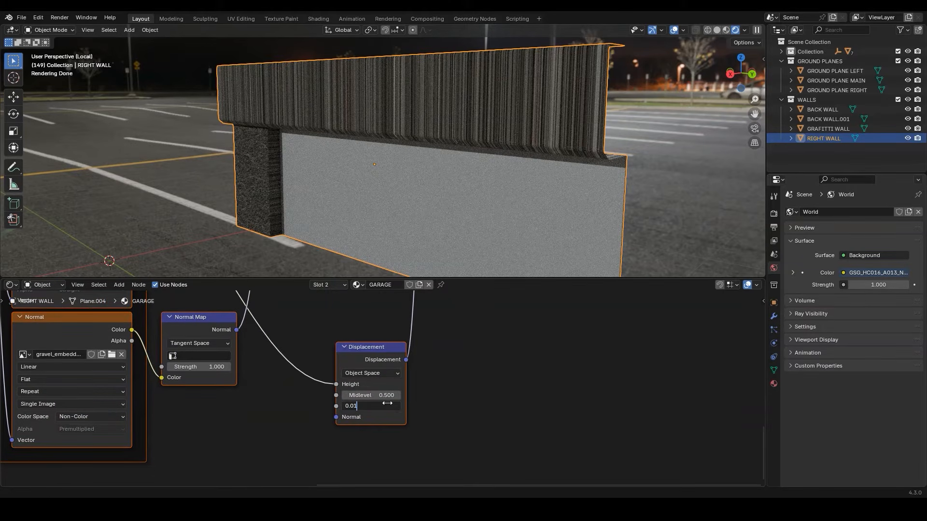
key("Return")
key("ctrl+s")
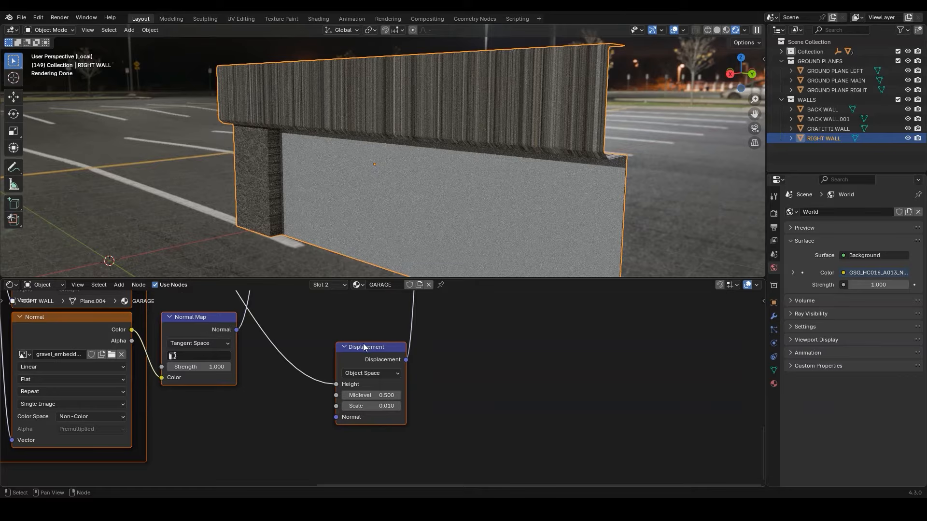
In the UV Editing workspace, dissolve the vertical edge that splits the front face of the garage wall's upper beam
left_click(244, 17)
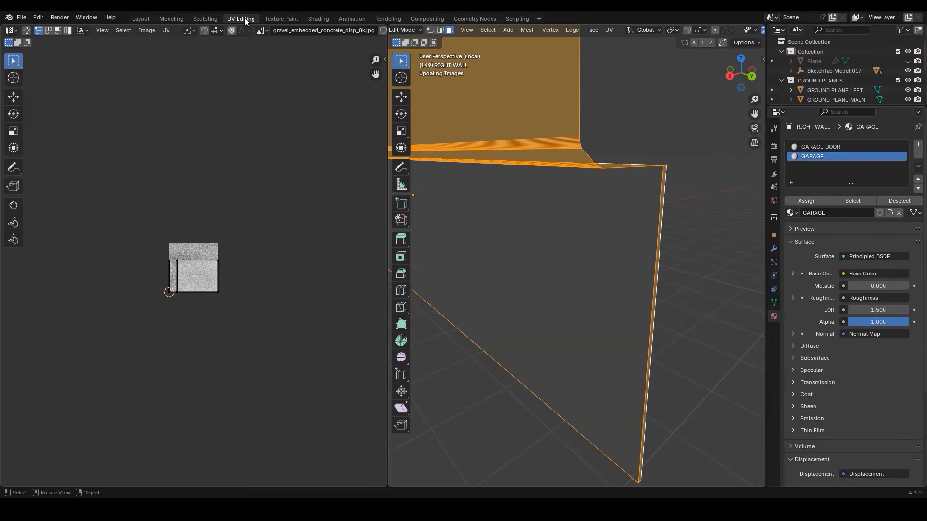
scroll(579, 162, "down", 2)
middle_click_drag(555, 169, 604, 214, "shift")
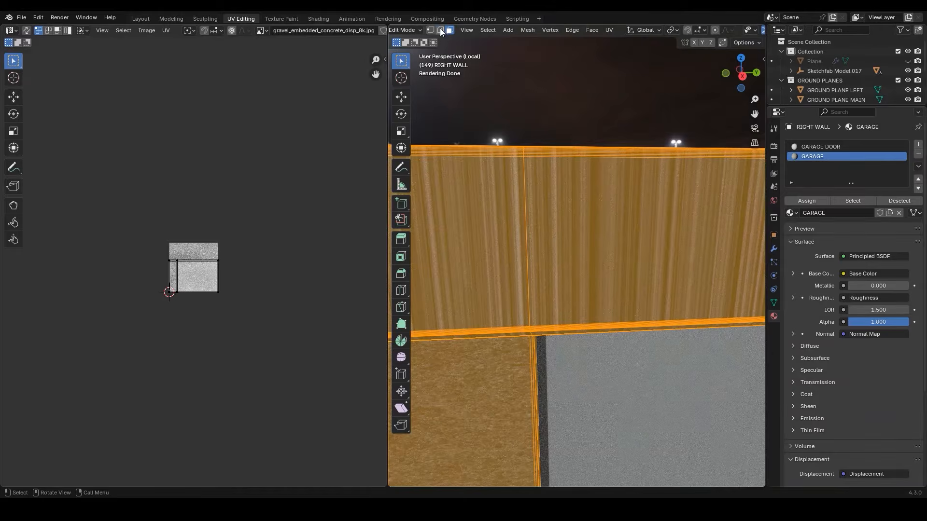
left_click(440, 30)
left_click(526, 203)
key("x")
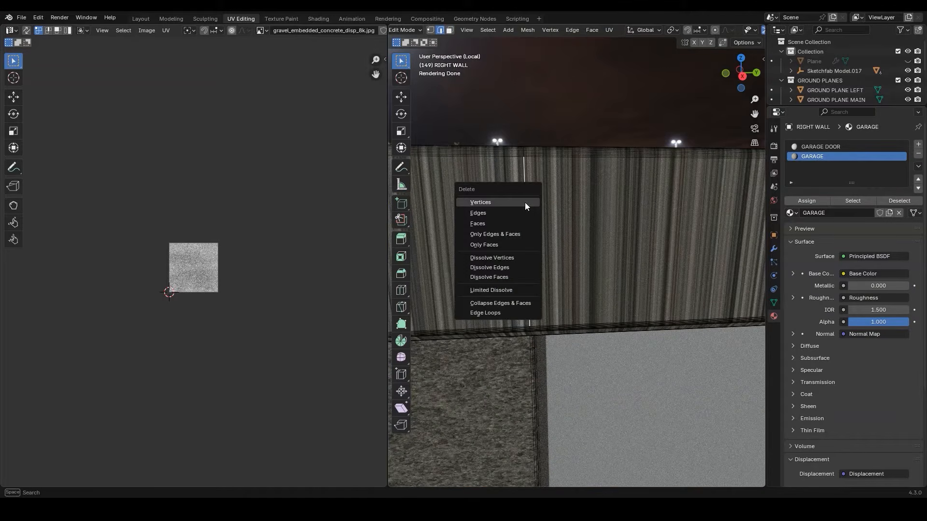
left_click(504, 267)
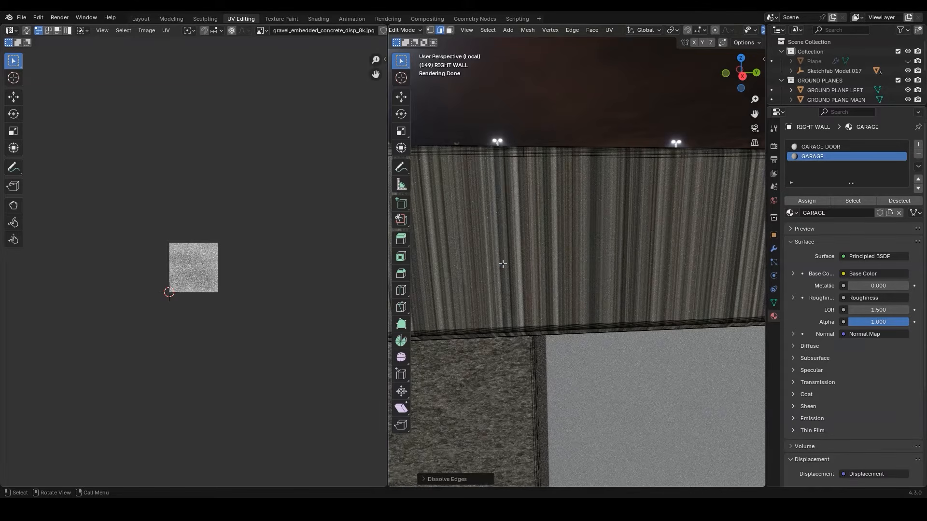
Select the upper beam's front face and unwrap it with the Conformal method
key("3")
left_click(549, 265)
middle_click_drag(548, 265, 519, 249)
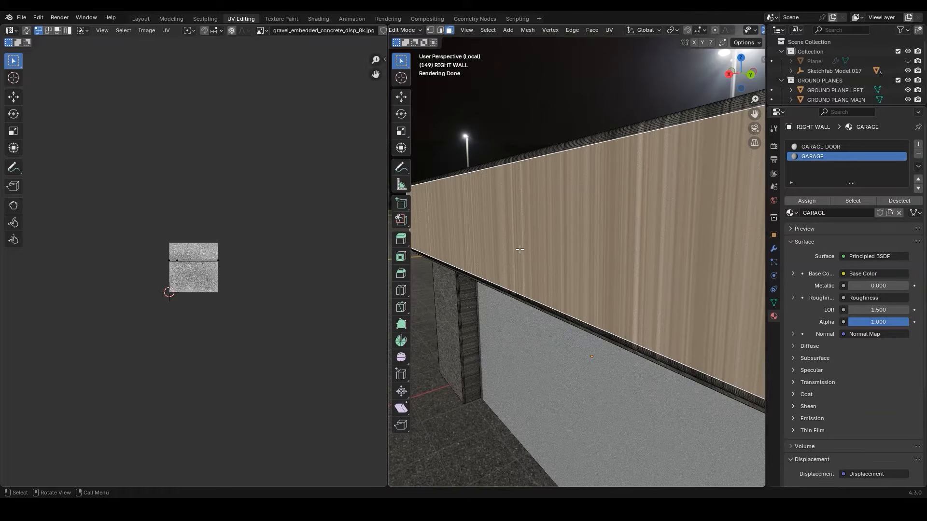
key("u")
mouse_move(520, 249)
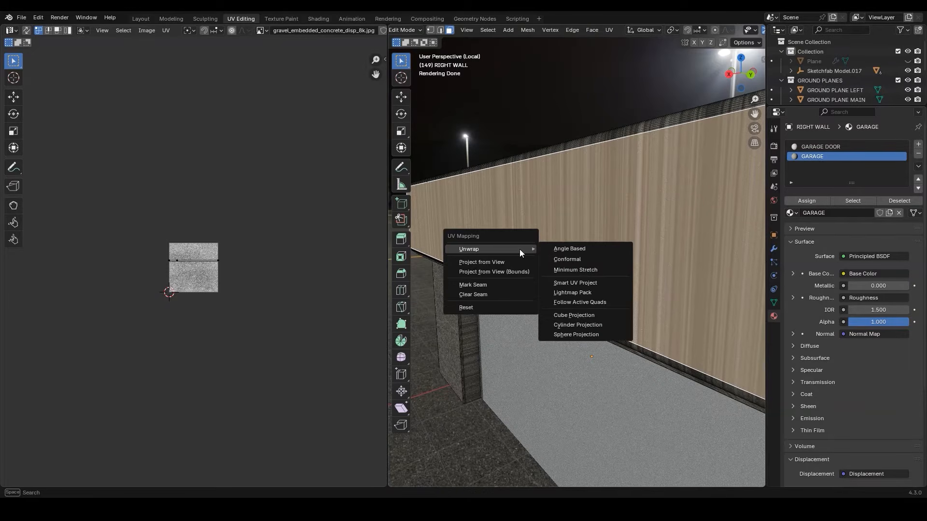
left_click(578, 259)
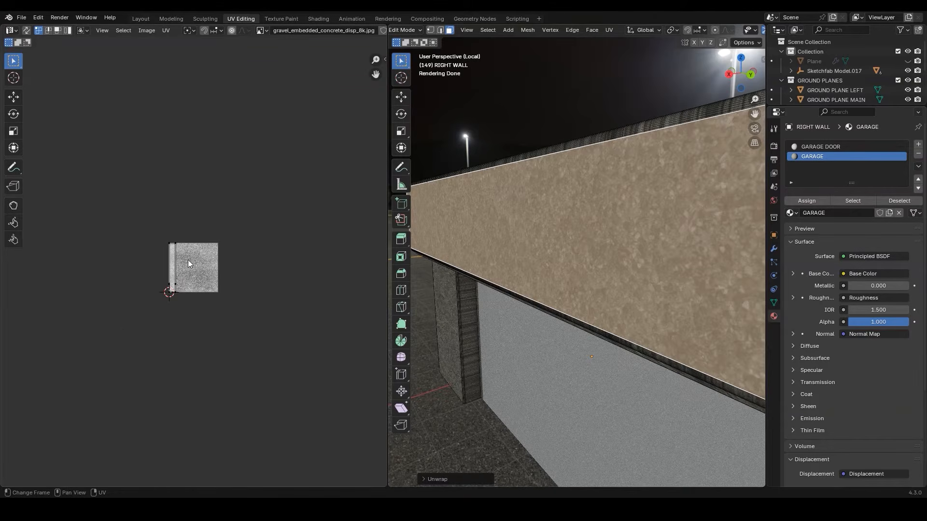
Scale the beam front face's UVs by 10 and then by another 2
scroll(219, 260, "up", 4)
scroll(265, 255, "down", 1)
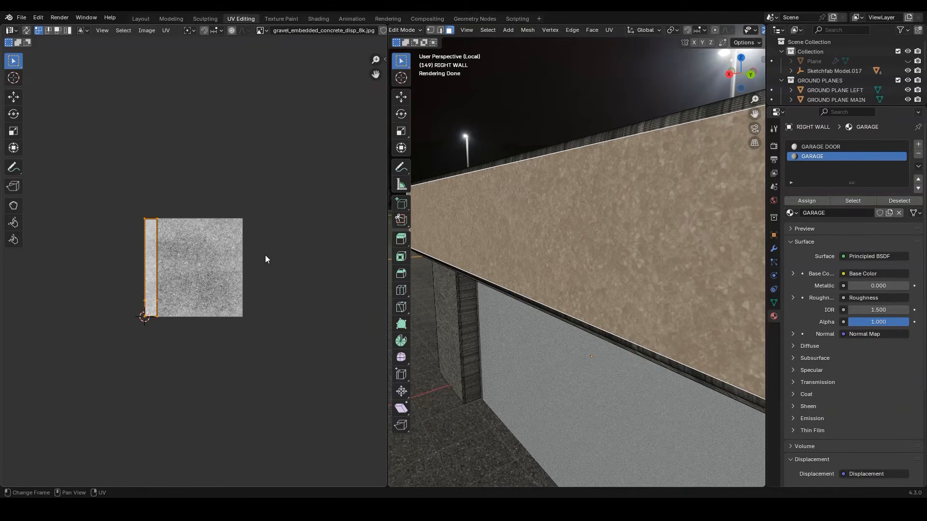
type("s10")
key("Return")
scroll(693, 219, "up", 2)
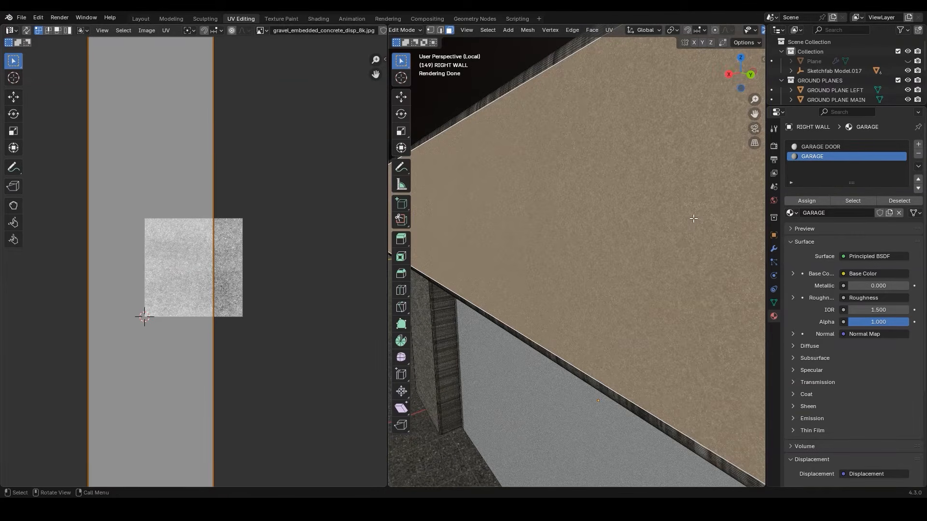
type("s2")
key("Return")
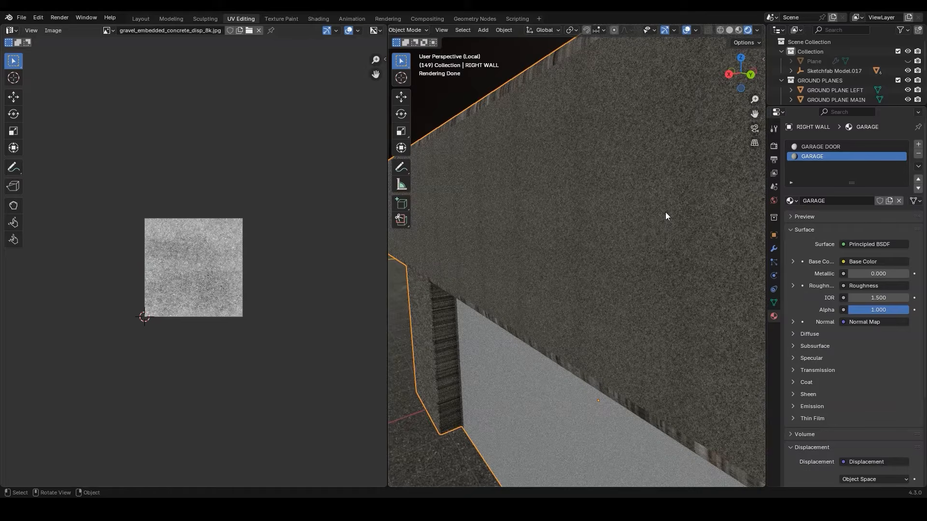
Dissolve the edge that splits the underside of the upper beam near the pillar's corner
middle_click_drag(665, 213, 622, 282)
scroll(591, 298, "up", 3)
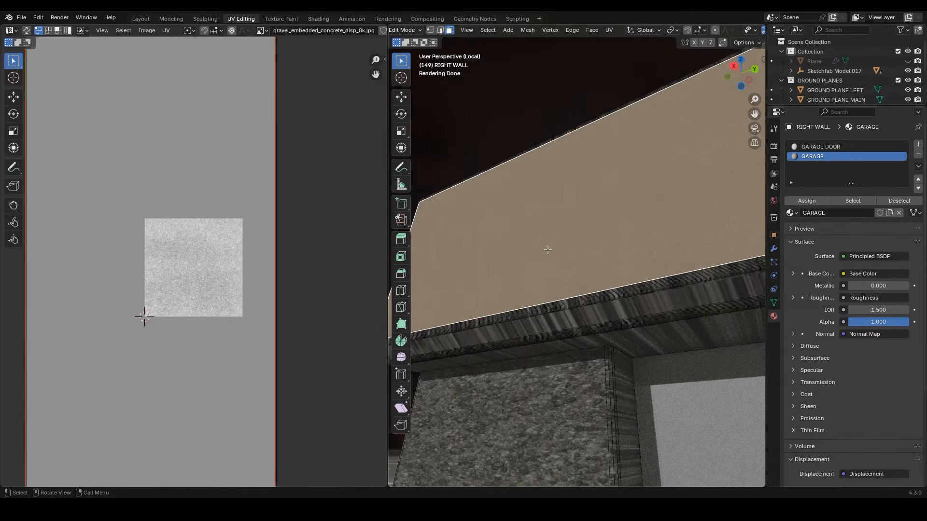
left_click(439, 30)
scroll(601, 334, "up", 2)
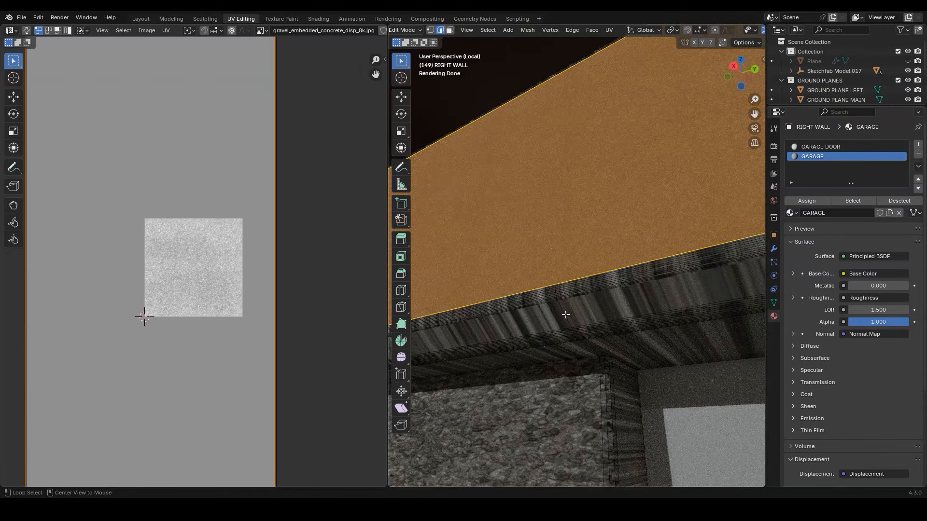
left_click(566, 314, "alt")
key("x")
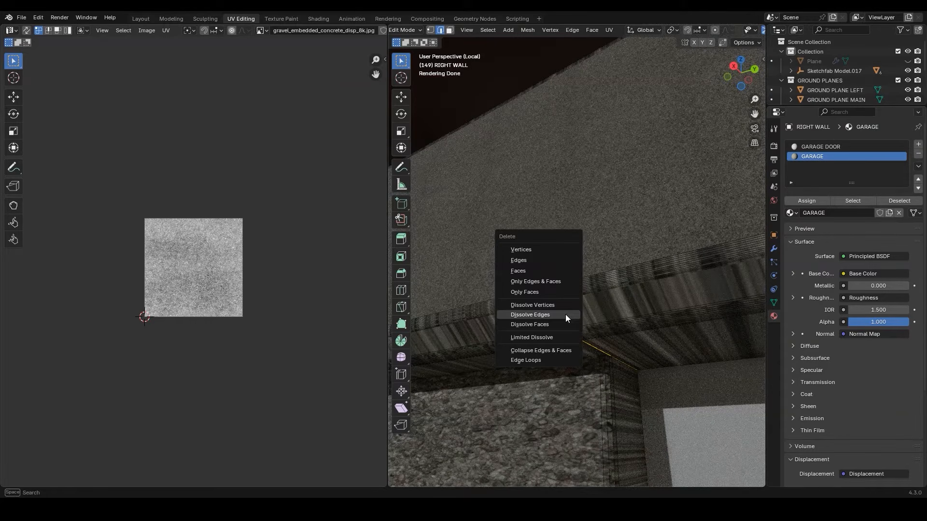
left_click(565, 314)
Unwrap the beam's underside and lower trim faces with the Conformal method and scale their UVs by 10
middle_click_drag(555, 325, 590, 207)
left_click_drag(589, 204, 575, 259)
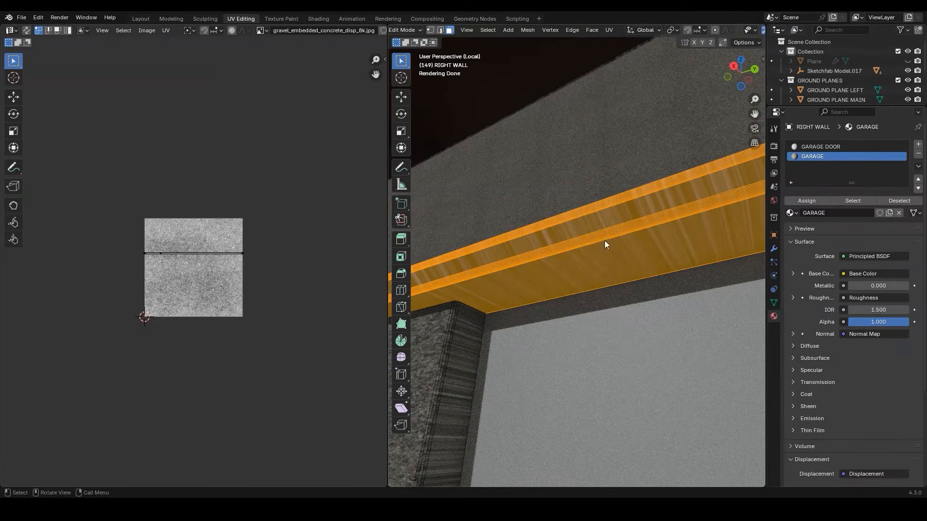
key("u")
mouse_move(604, 240)
left_click(653, 250)
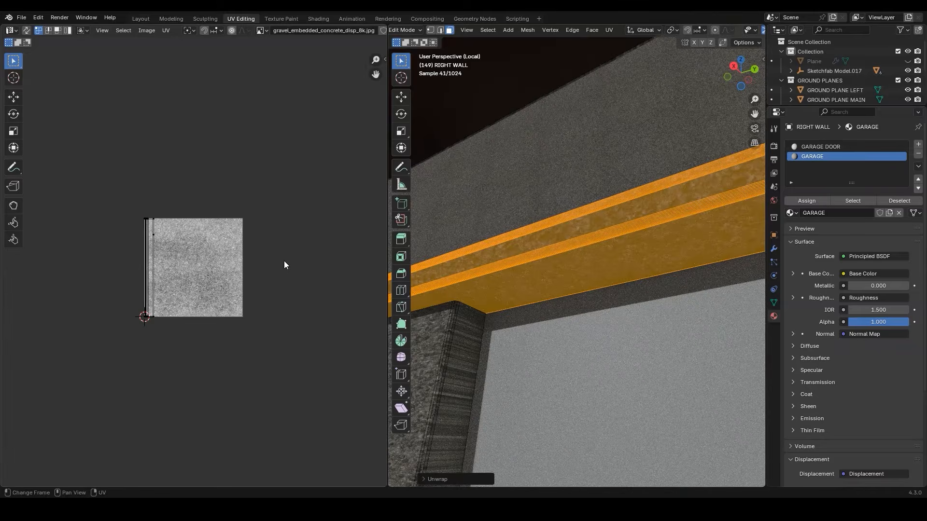
type("s")
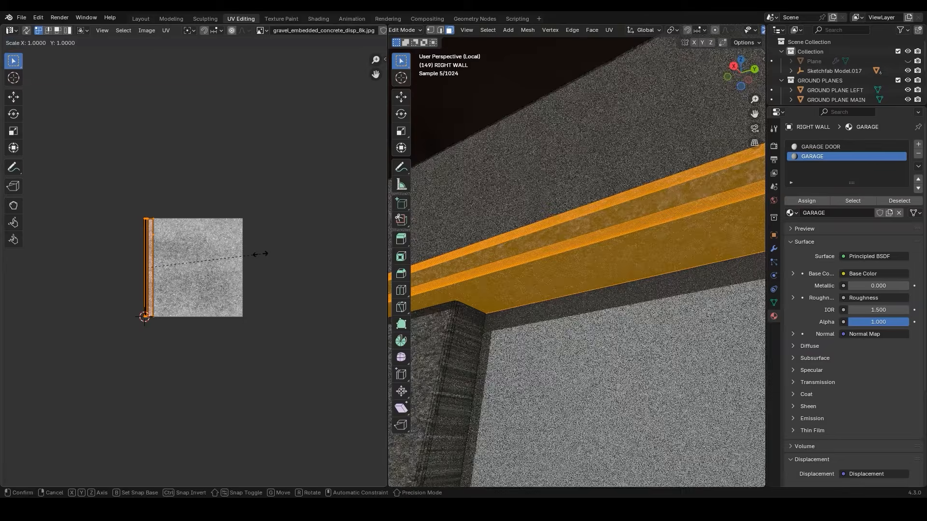
type("10")
key("Return")
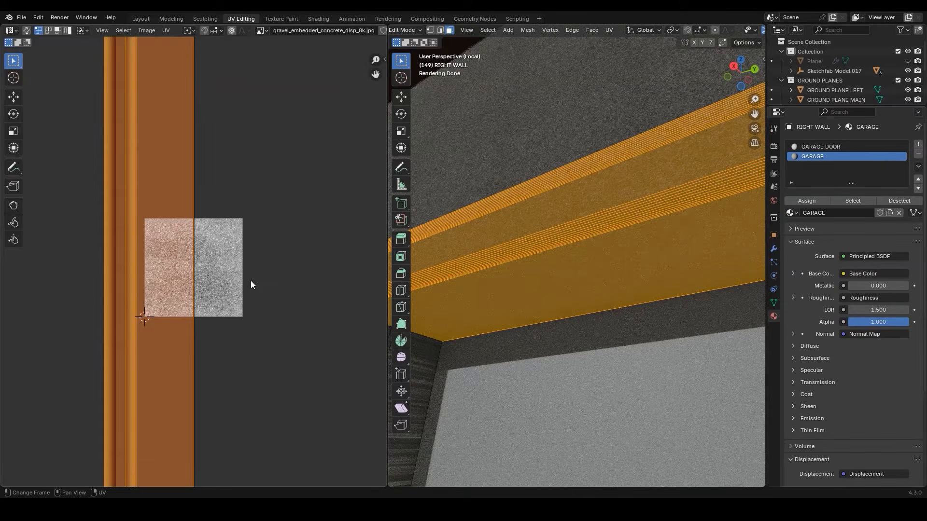
key("Tab")
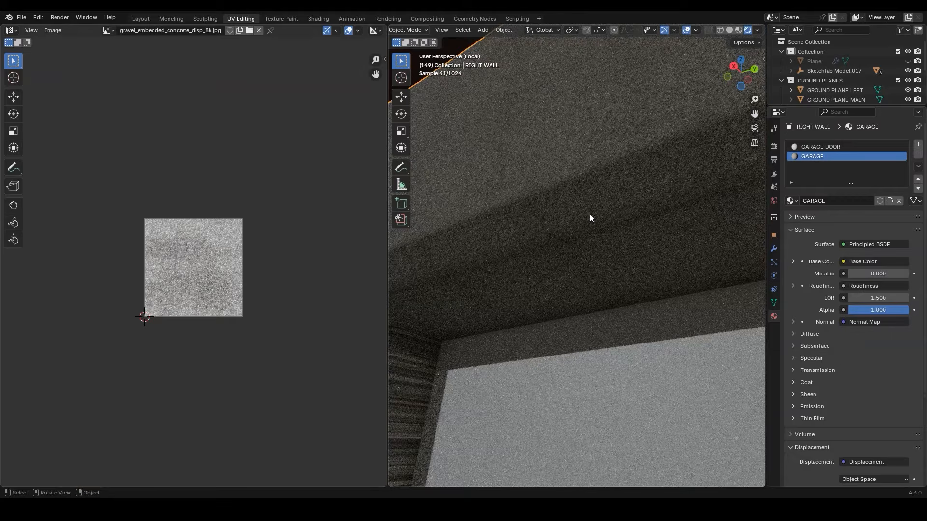
key("Tab")
middle_click_drag(590, 218, 540, 228)
left_click(590, 178)
key("x")
left_click(590, 178)
key("ctrl+z")
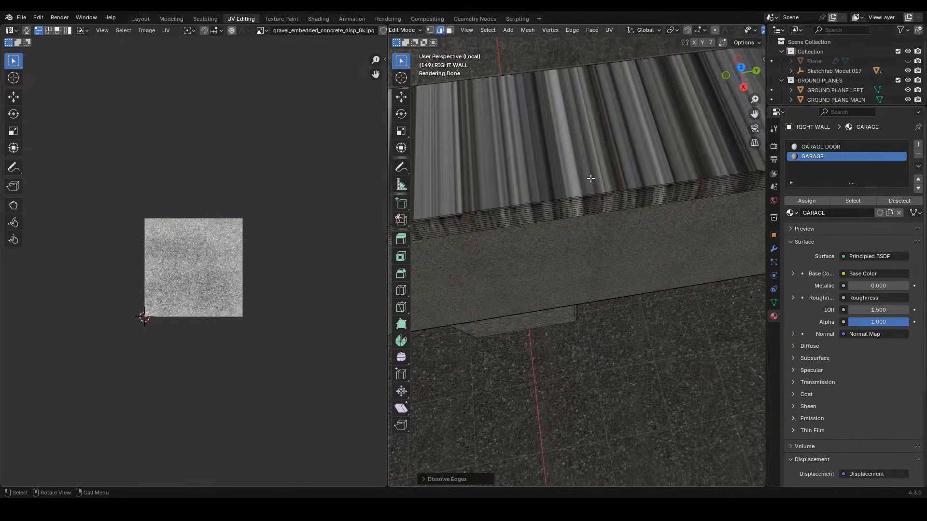
Unwrap the beam's top face and its bevel strips, scaling their UVs by 10 and then by 2
left_click(583, 148)
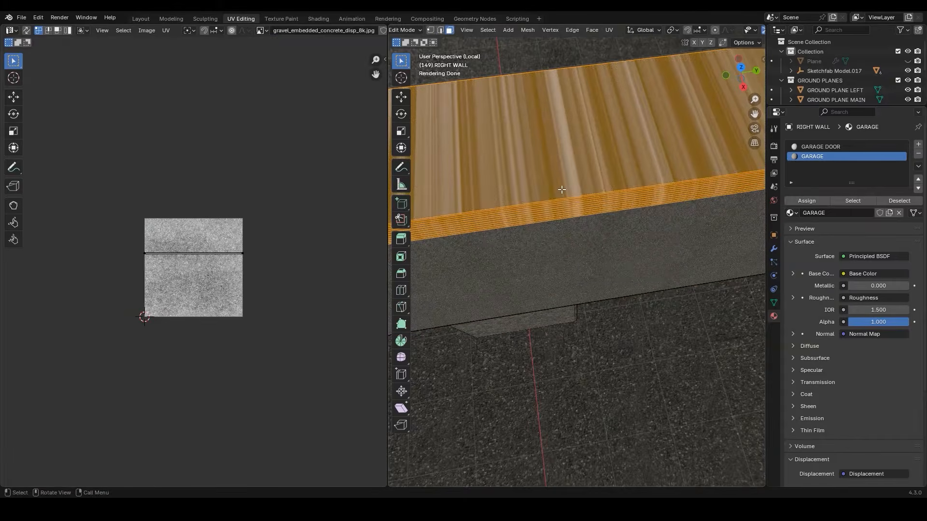
key("u")
left_click(562, 190)
type("as10")
key("Return")
type("s")
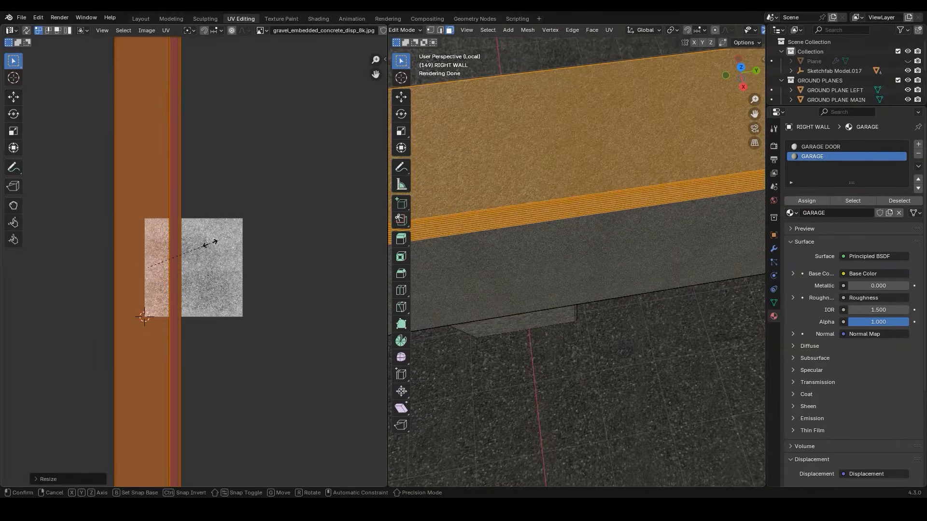
type("2")
key("Return")
key("Tab")
key("Tab")
Unwrap the front face of the pillar beside the door with the Conformal method and scale its UVs by 10
middle_click_drag(509, 369, 567, 228)
left_click(544, 234)
scroll(531, 233, "up", 2)
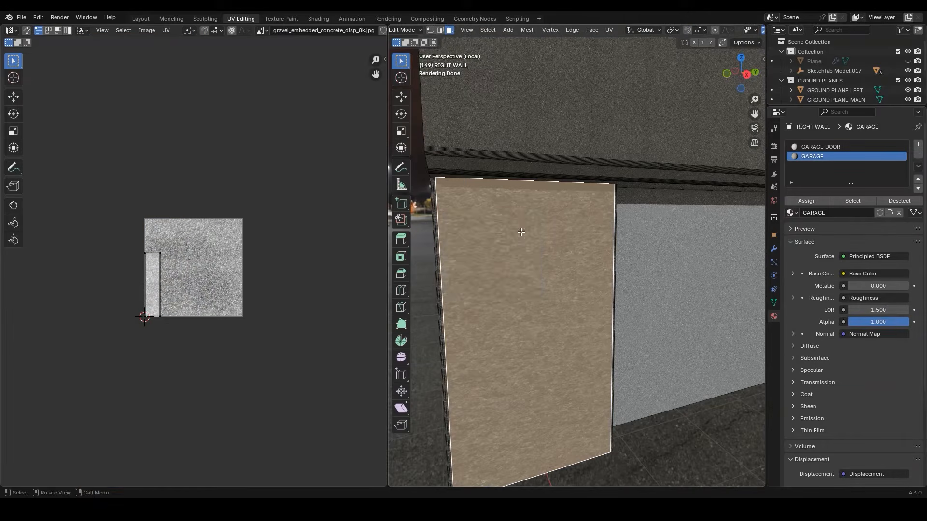
key("u")
mouse_move(520, 231)
left_click(575, 239)
type("as10")
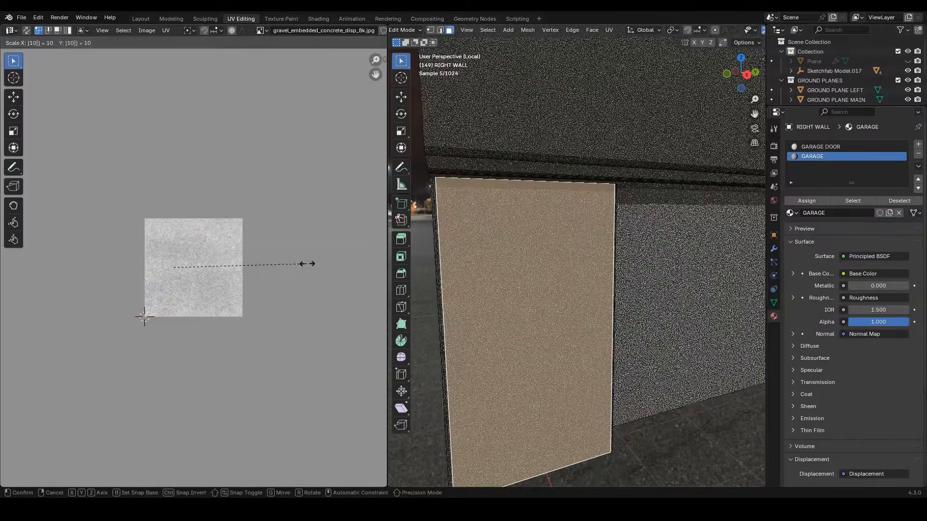
key("Return")
Unwrap the pillar's outer side face and bevel strips with the Conformal method and scale their UVs by 10
middle_click_drag(480, 261, 555, 242)
left_click(557, 242)
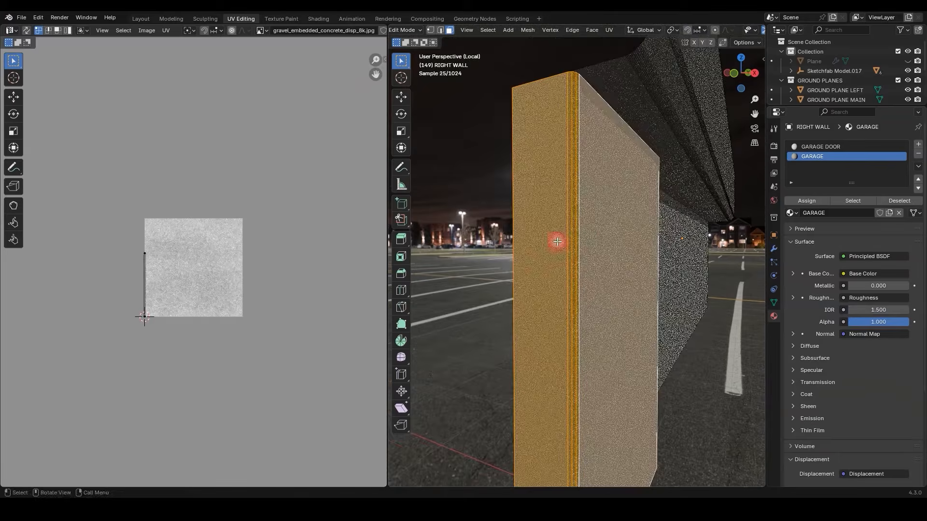
key("u")
mouse_move(551, 245)
left_click(604, 259)
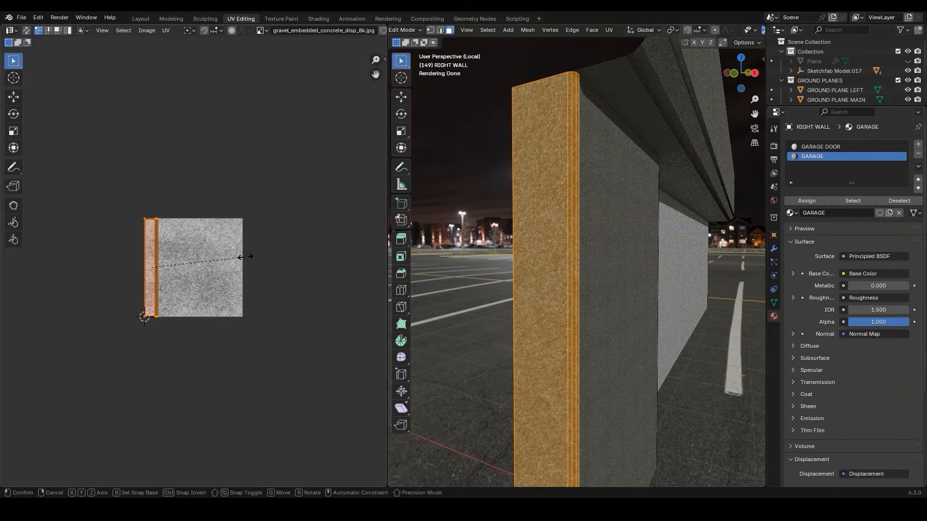
type("s10")
key("Return")
Unwrap the pillar's inner side face and bevel strips facing the door opening, and scale their UVs by 10
middle_click_drag(596, 256, 462, 241)
left_click_drag(557, 222, 518, 238)
key("u")
mouse_move(531, 235)
left_click(596, 237)
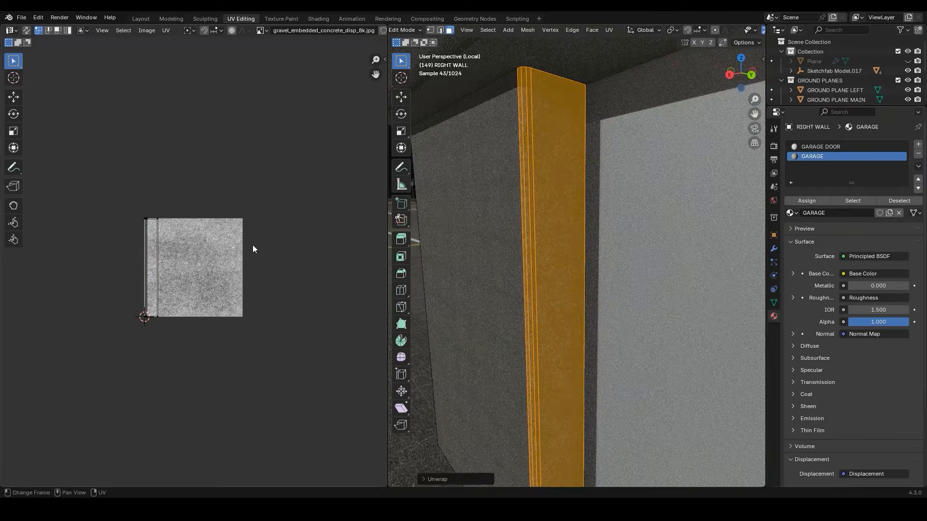
type("s10")
key("Return")
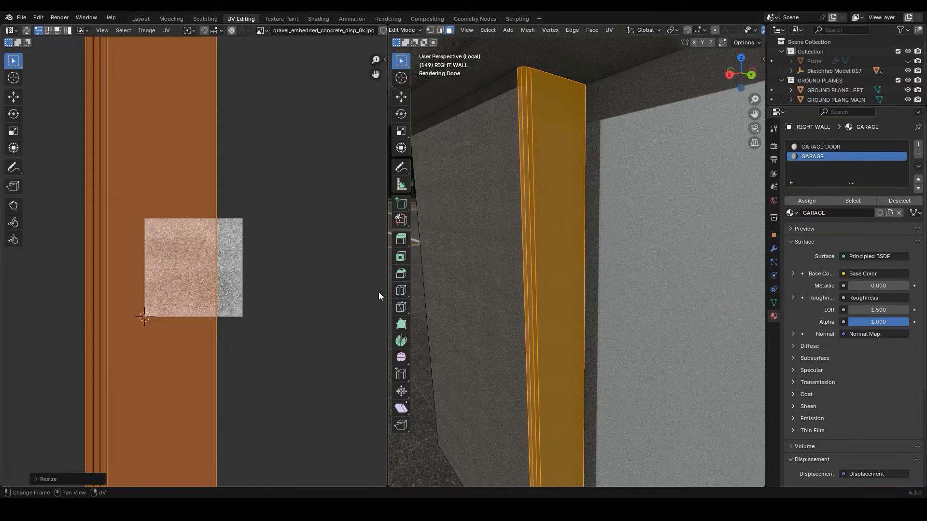
Make GARAGE DOOR the active material and add a Noise Texture node to its node tree in the Layout workspace
left_click(812, 147)
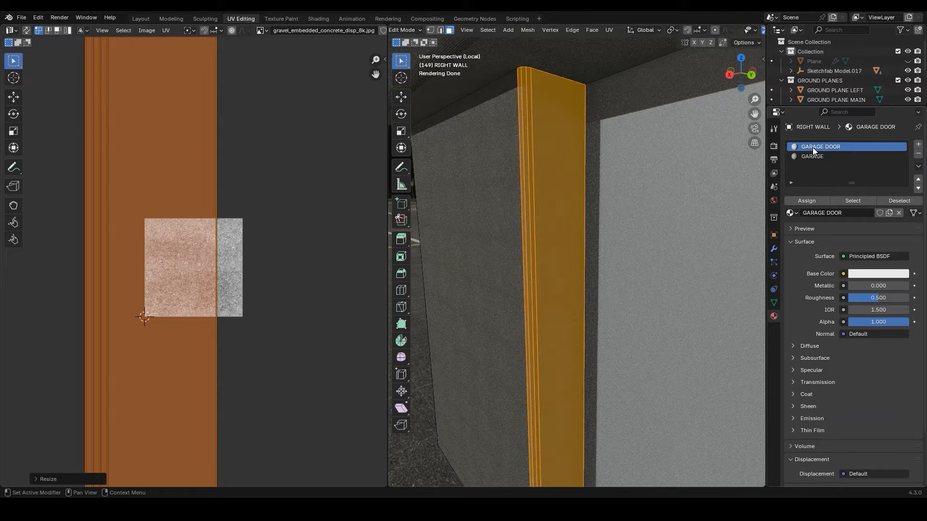
left_click(142, 20)
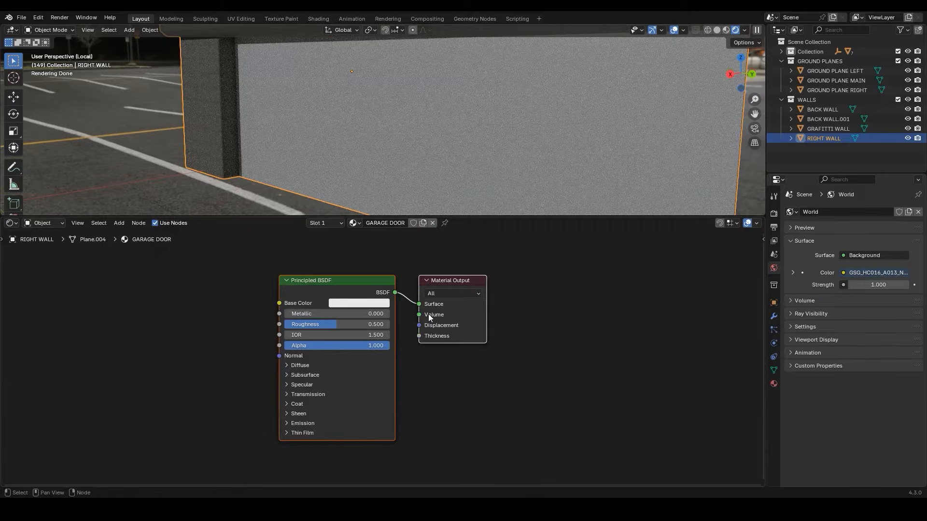
key("shift+a")
type("noise")
key("Return")
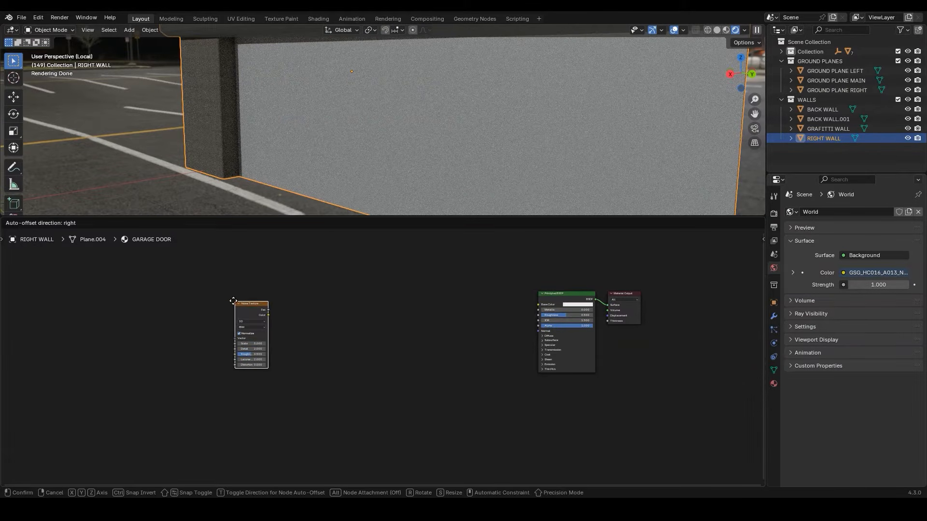
left_click(265, 247)
scroll(236, 276, "up", 3)
Add a Voronoi Texture node and connect the Noise Texture's Color output to its Vector input
key("shift+a")
type("VORO")
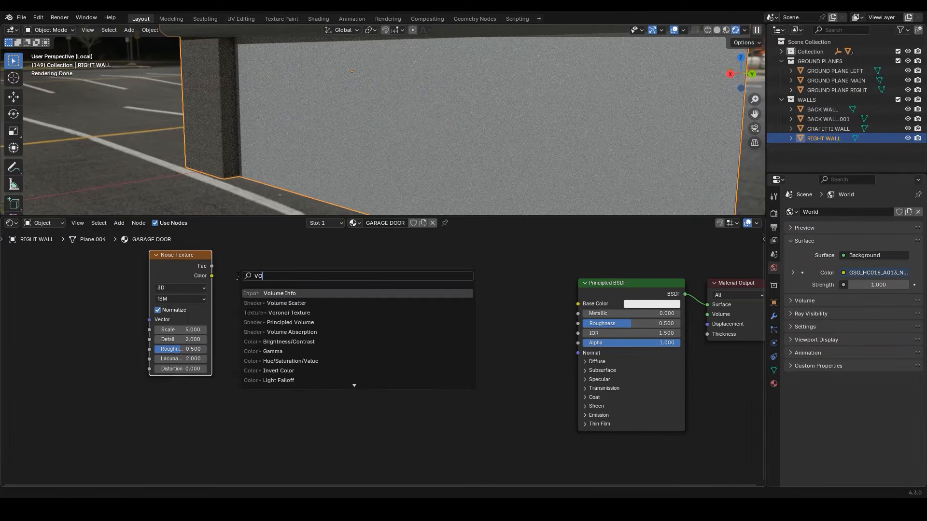
key("Return")
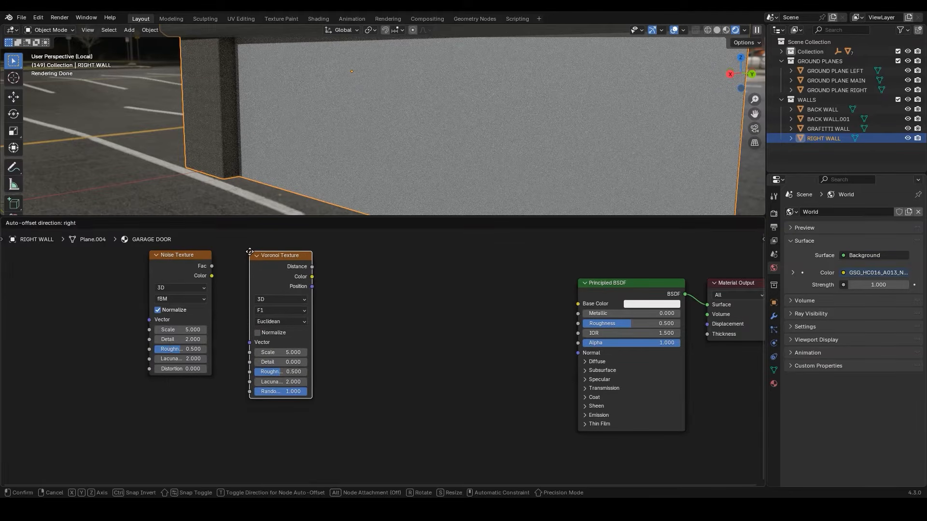
left_click(250, 251)
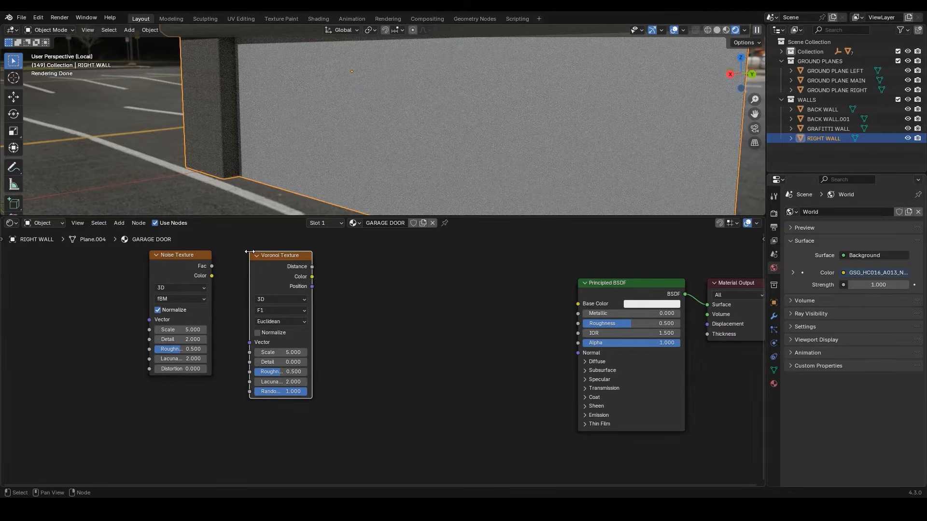
left_click_drag(212, 275, 254, 340)
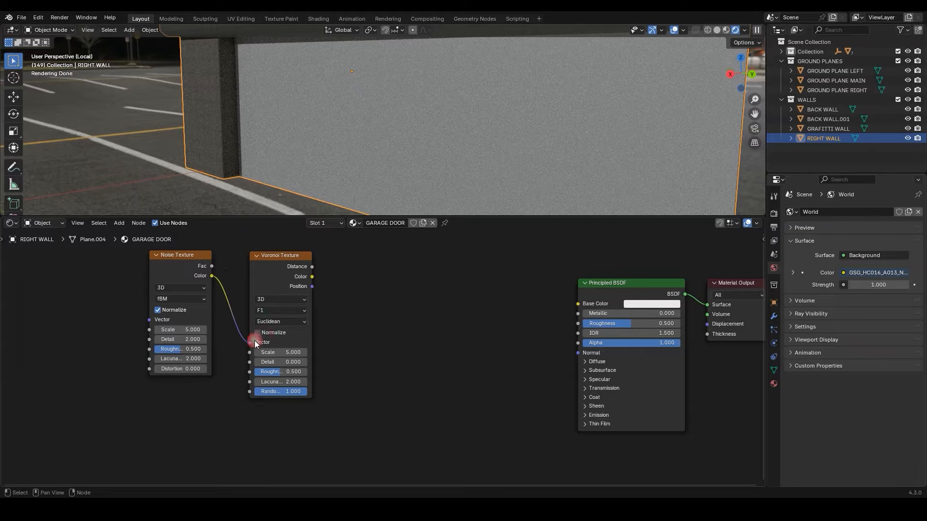
Connect the Voronoi Distance output to the Principled BSDF's Base Color and insert a Color Ramp node on that link
left_click_drag(312, 267, 589, 303)
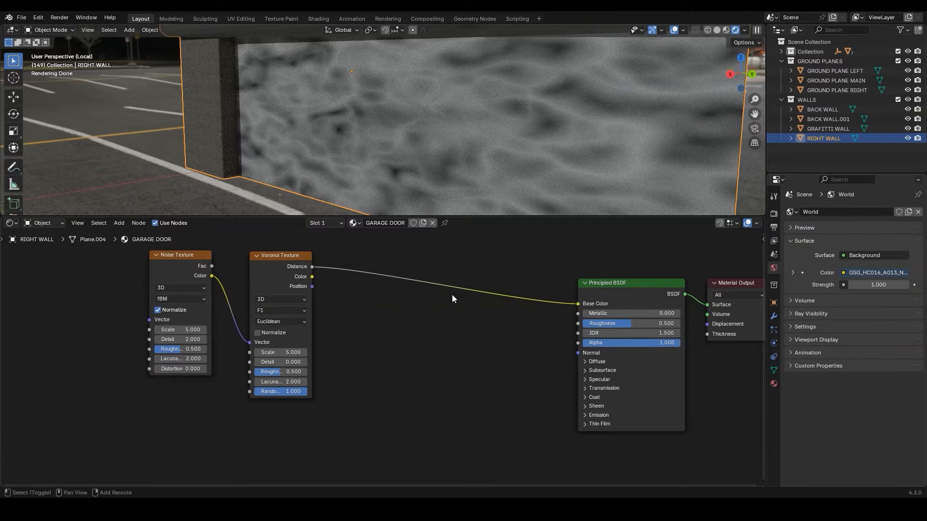
key("shift+a")
type("c")
key("Return")
left_click(366, 264)
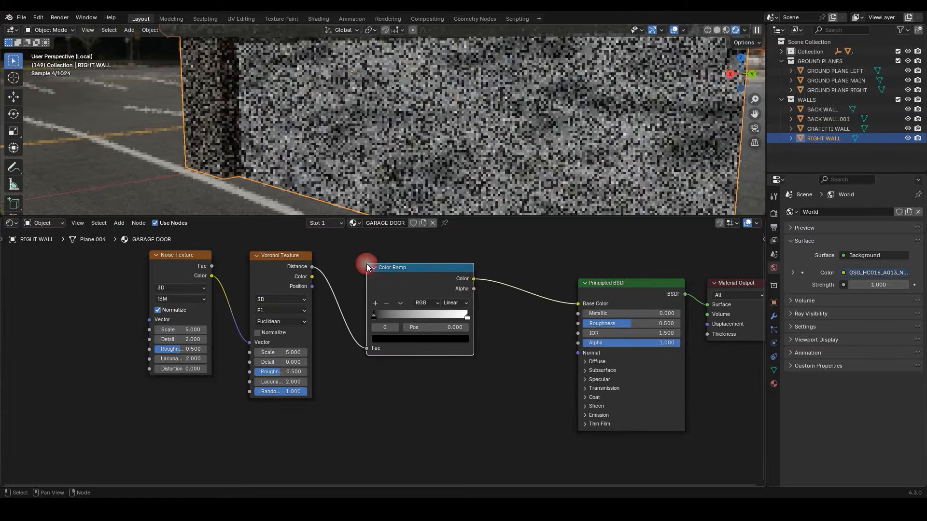
Move the Color Ramp's white stop to 0.932 and add a middle stop at 0.466 coloured #818181FF
scroll(505, 340, "up", 1)
left_click_drag(483, 310, 474, 311)
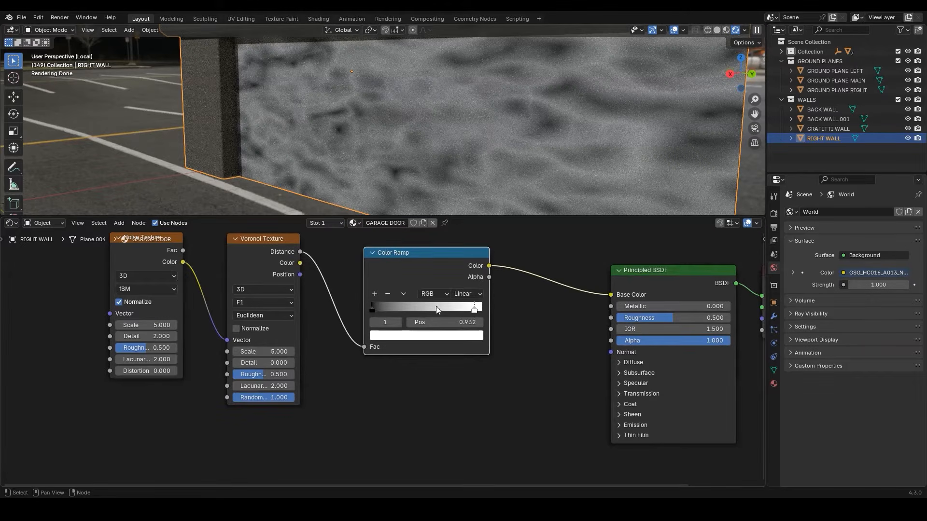
left_click(375, 293)
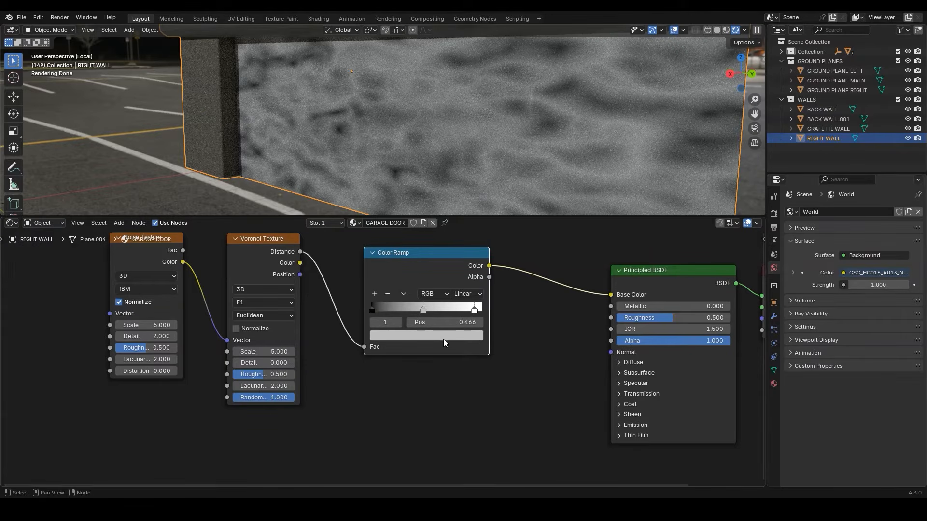
left_click(443, 335)
left_click(422, 320)
type("8")
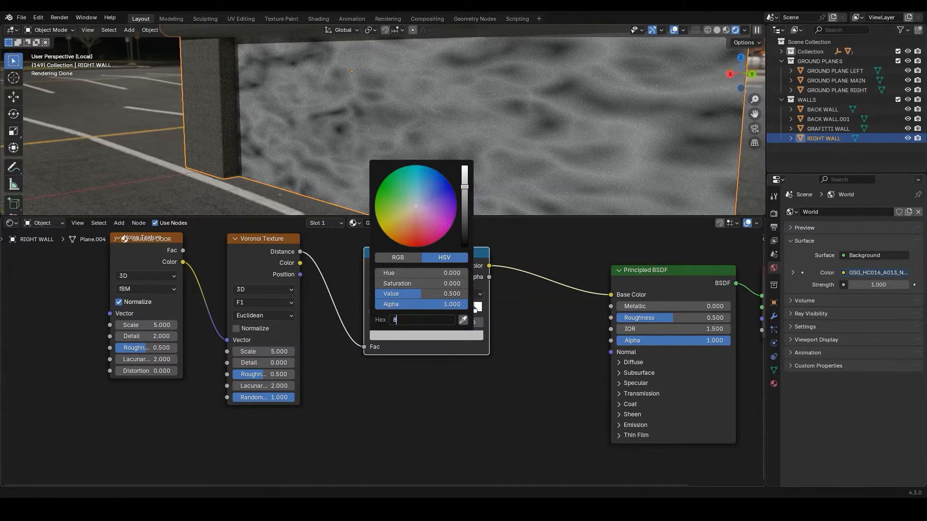
type("18181FF")
key("Return")
Move the Color Ramp's black stop to 0.136 and set its colour to #A6A6A6FF
left_click_drag(372, 309, 391, 312)
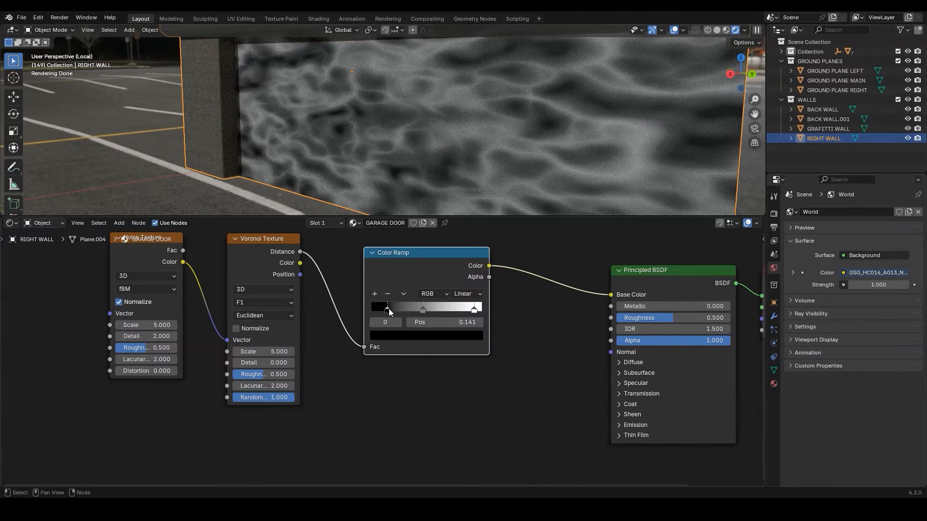
left_click(406, 335)
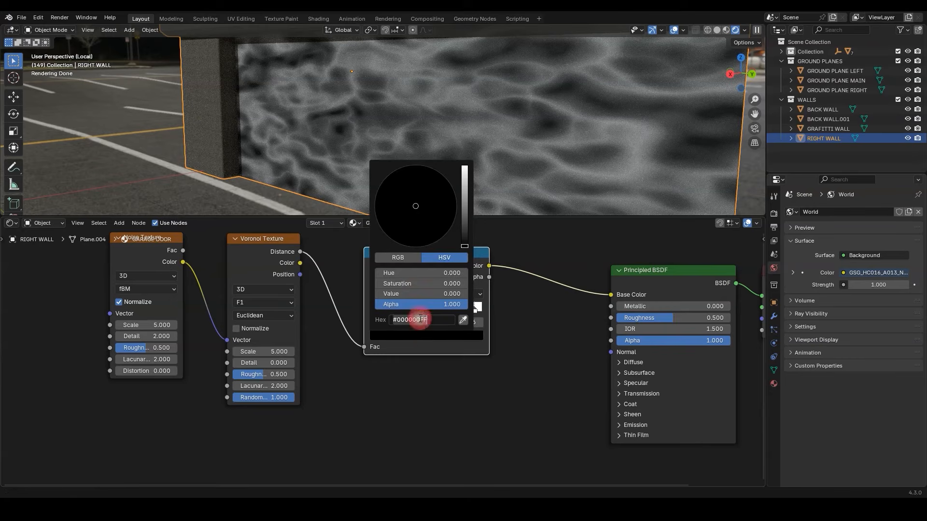
type("A6A6A6FF")
key("Return")
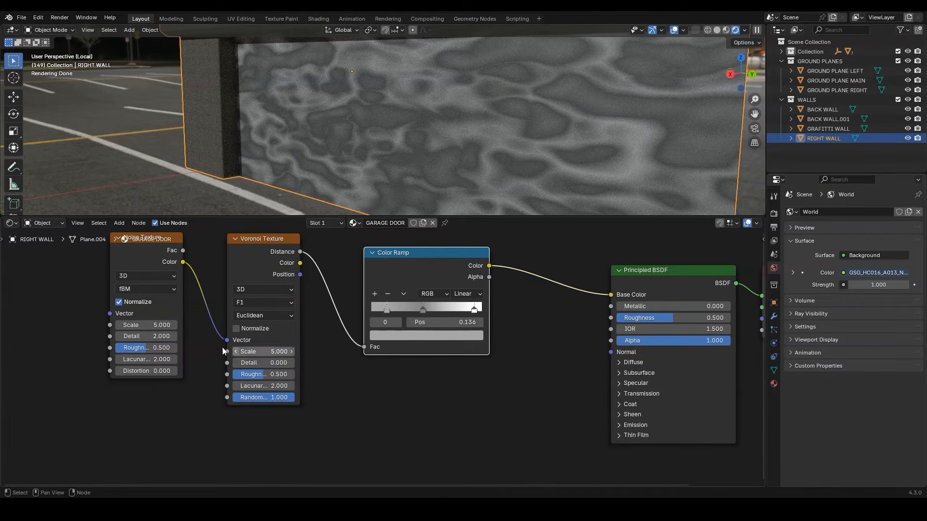
Set the Noise Texture's Scale to 50, Detail to 115 and Roughness to 0.925
double_click(157, 326)
type("50")
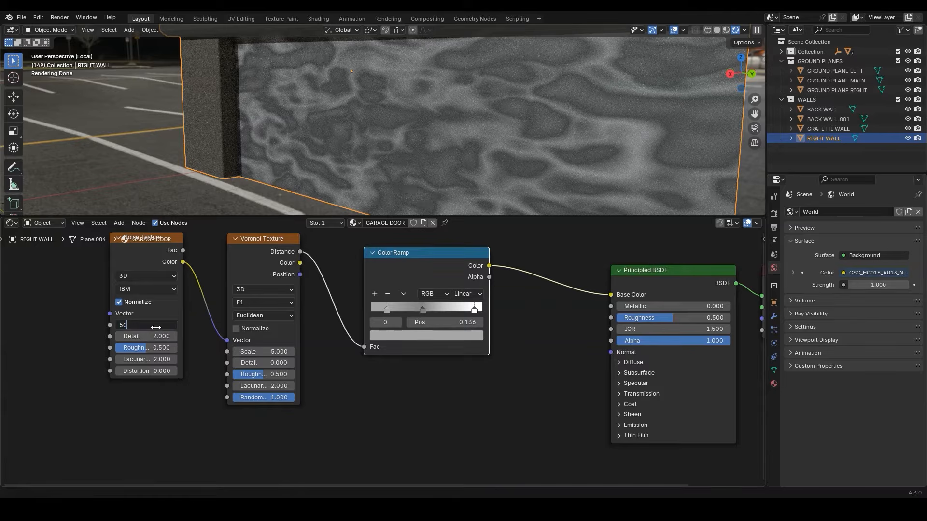
key("Return")
double_click(151, 336)
type("115")
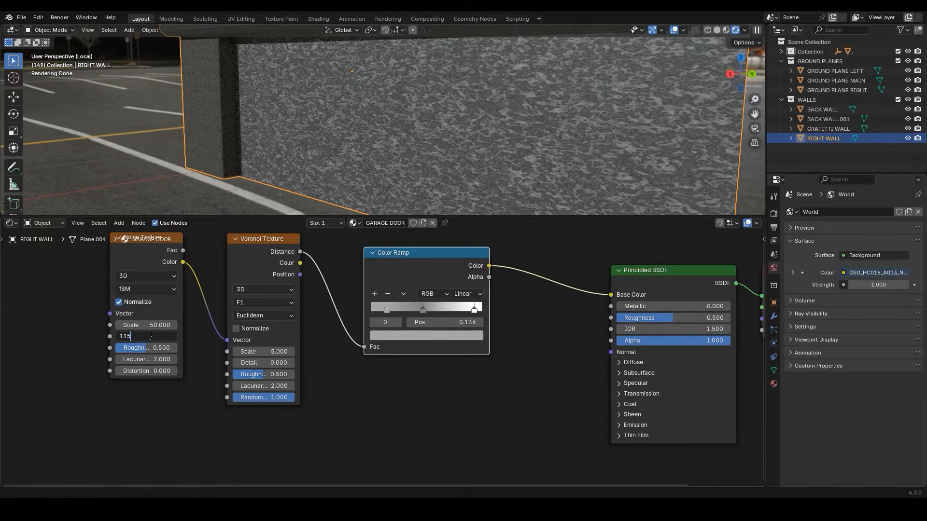
key("Return")
double_click(149, 349)
type("0.")
key("Return")
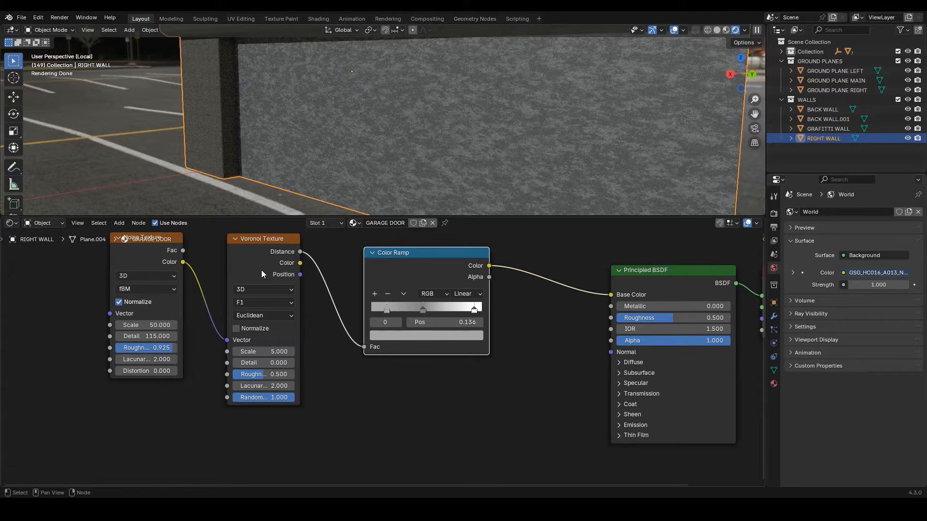
Add a Wave Texture node below the Noise Texture and set its bands direction to Y
scroll(315, 387, "down", 3)
middle_click_drag(314, 387, 344, 327)
key("shift+a")
type("WA")
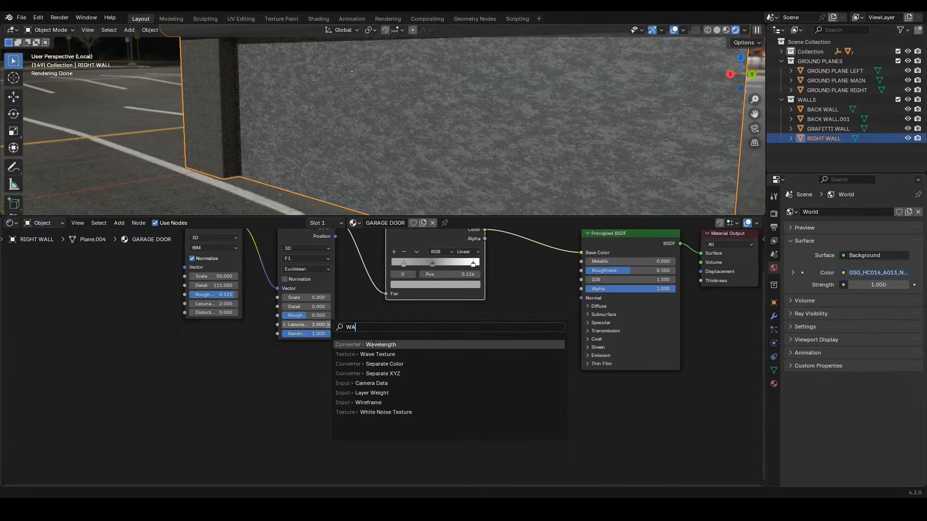
left_click(373, 354)
left_click(157, 360)
scroll(157, 360, "down", 1)
middle_click_drag(157, 361, 238, 329)
left_click(253, 369)
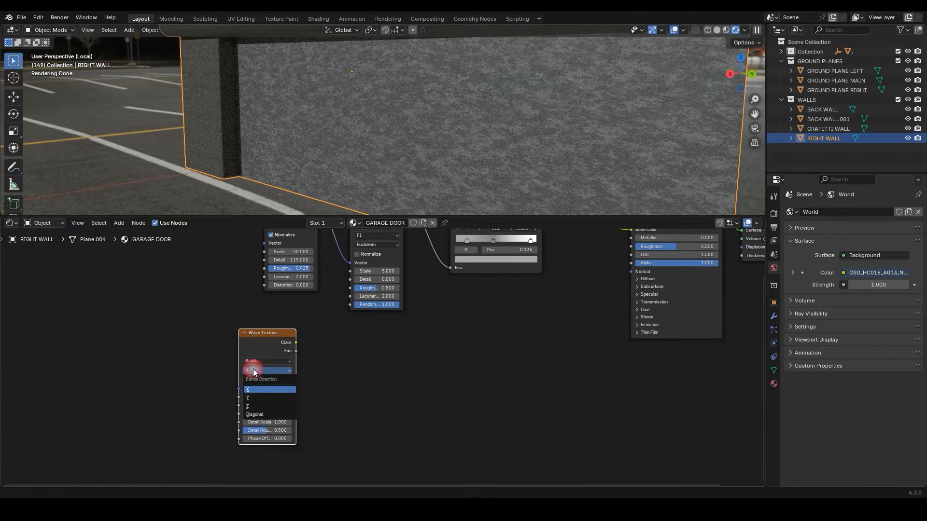
left_click(253, 396)
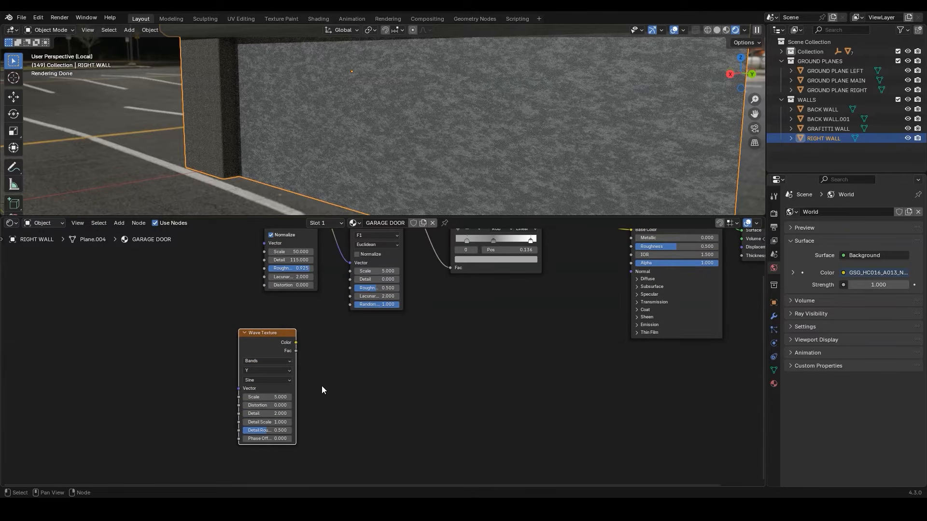
Add Texture Coordinate and Mapping nodes to the Wave Texture and set the Mapping's Y rotation to 90°
key("ctrl+t")
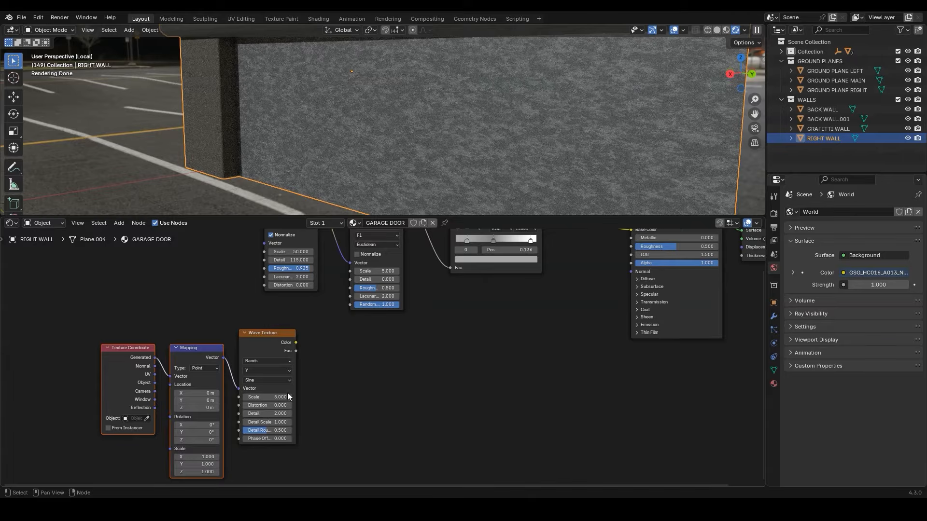
left_click(202, 431)
key("Return")
middle_click_drag(122, 397, 135, 334)
left_click_drag(96, 309, 346, 318)
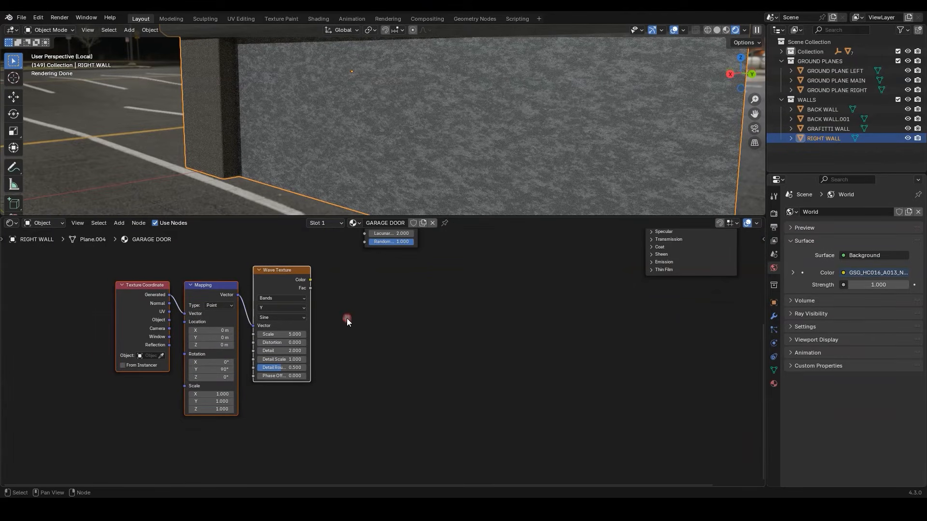
Duplicate the wave node group below the original, and set the upper Wave Texture's Scale to 25 and the lower one's to 50
scroll(346, 322, "down", 2, "shift")
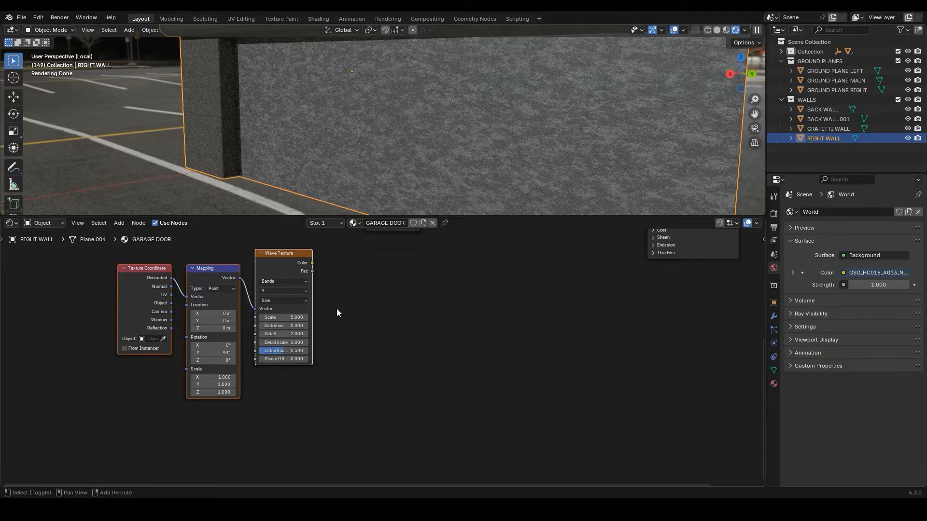
key("shift+d")
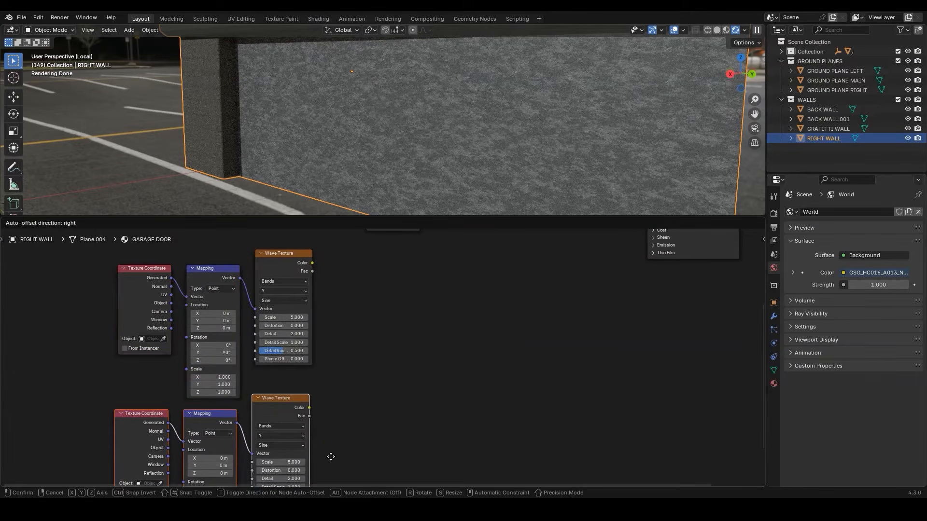
left_click(331, 459)
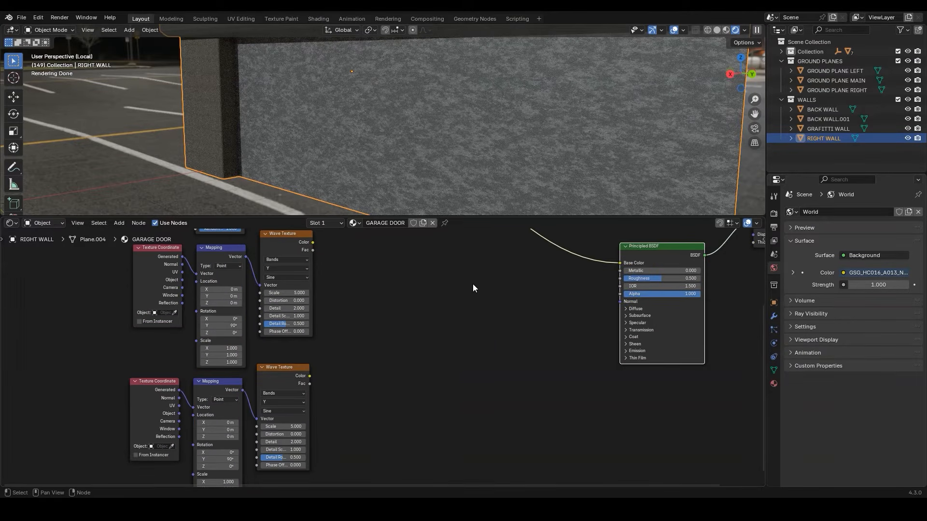
left_click(289, 293)
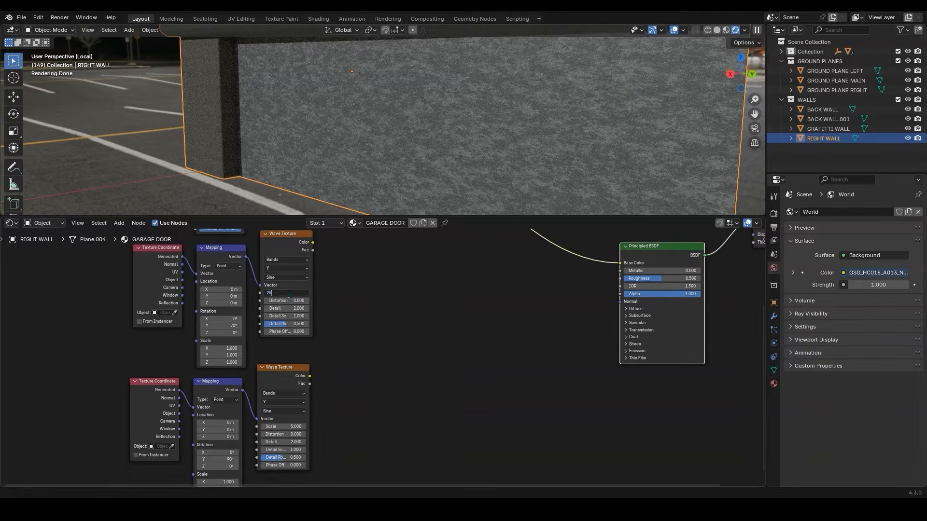
key("Escape")
left_click(289, 427)
type("50")
key("Return")
Add a Mix Color node, linking the upper wave's Color to Factor and B and the lower wave's Color to A
key("shift+a")
type("MI")
left_click(406, 408)
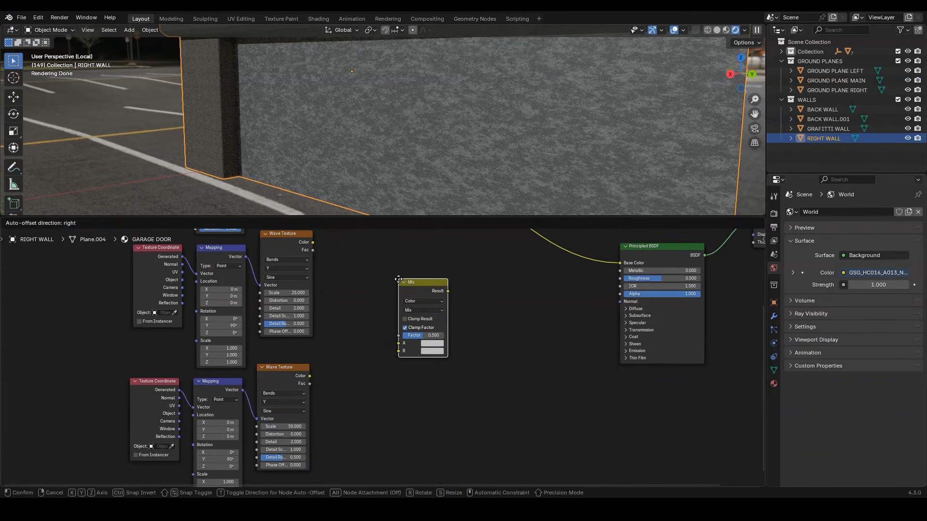
left_click(397, 279)
left_click_drag(314, 242, 398, 335)
left_click_drag(313, 250, 397, 361)
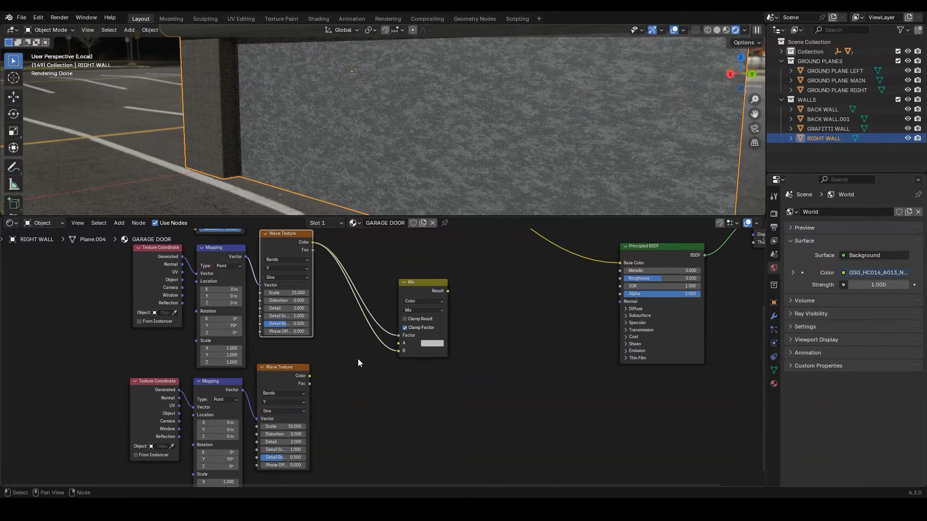
left_click_drag(309, 376, 401, 344)
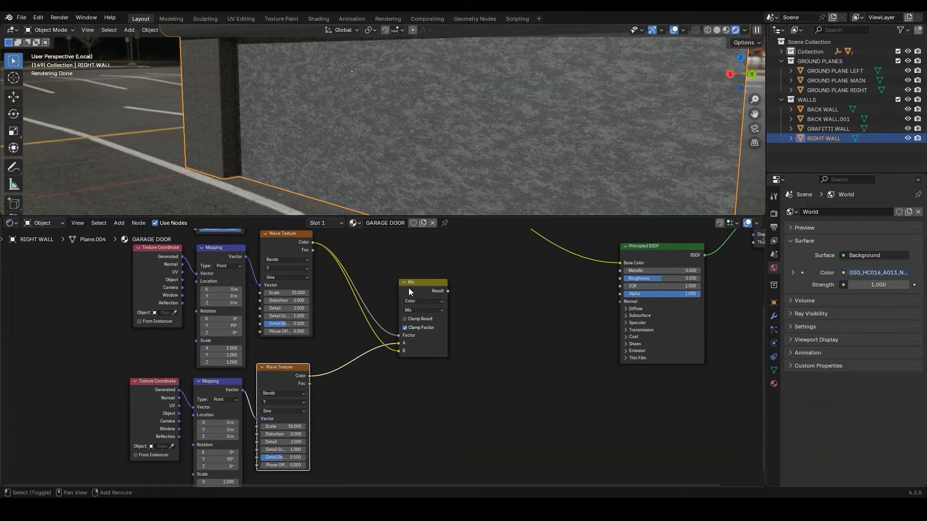
Insert a Color Ramp after the upper Wave Texture and link its Color to both the Mix node's Factor and B
right_click_drag(377, 276, 359, 317, "shift")
key("shift+a")
type("c")
left_click(377, 316)
left_click(330, 254)
left_click_drag(414, 267, 462, 335)
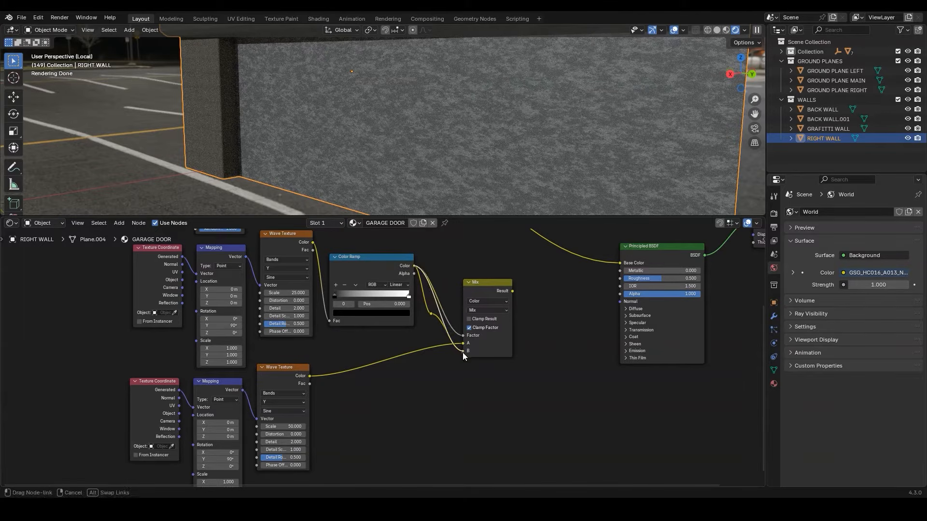
Tighten the upper wave's Color Ramp by moving the white stop toward the dark end and the black stop to 0.023
scroll(387, 311, "up", 1)
left_click_drag(416, 279, 355, 284)
scroll(355, 283, "up", 1)
left_click(309, 258)
left_click_drag(308, 259, 312, 257)
Add a Bump node with Strength 1.000, linking the Mix Result to its Height and its Normal to the Principled BSDF
key("shift+a")
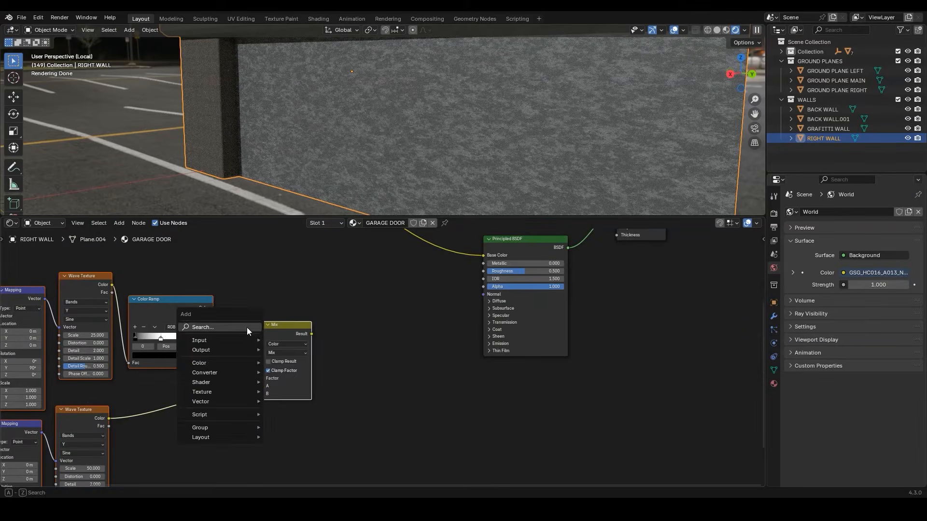
type("BU")
left_click(316, 346)
left_click(352, 313)
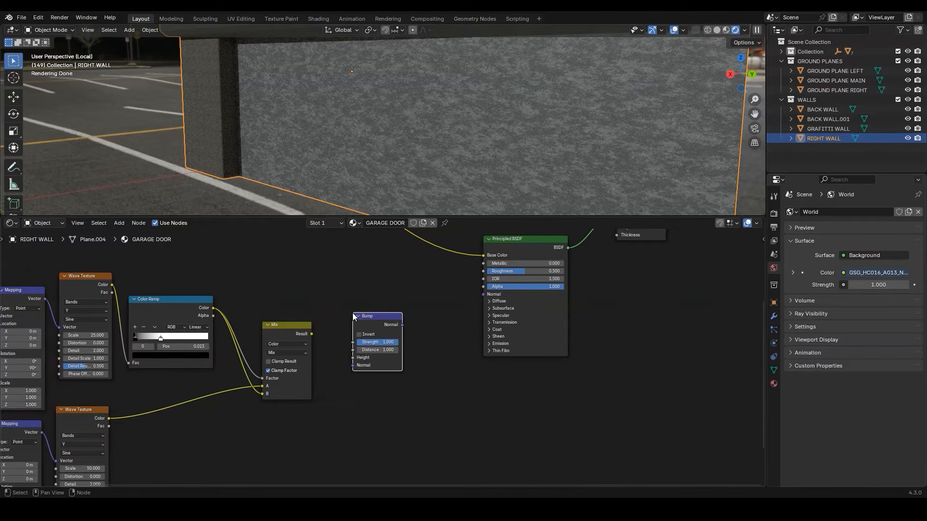
left_click_drag(404, 325, 483, 294)
left_click_drag(311, 334, 353, 358)
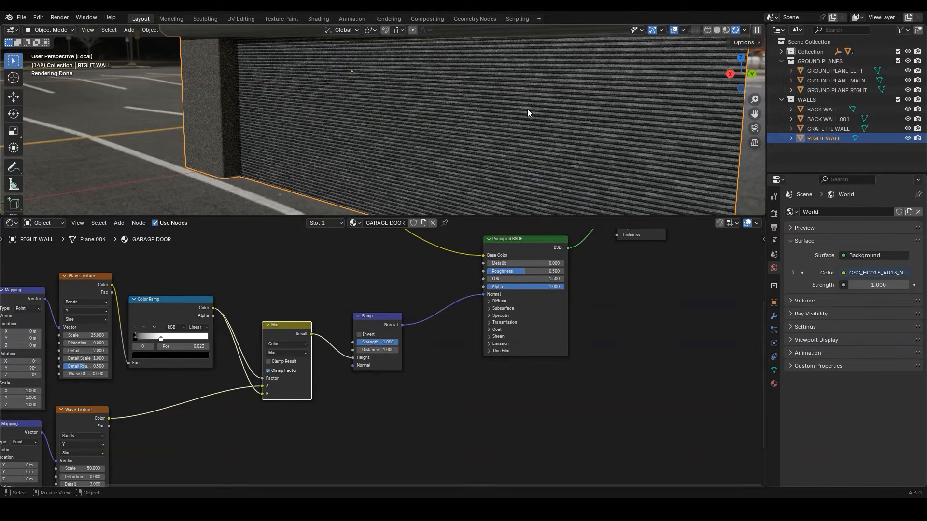
left_click(391, 343)
type("5")
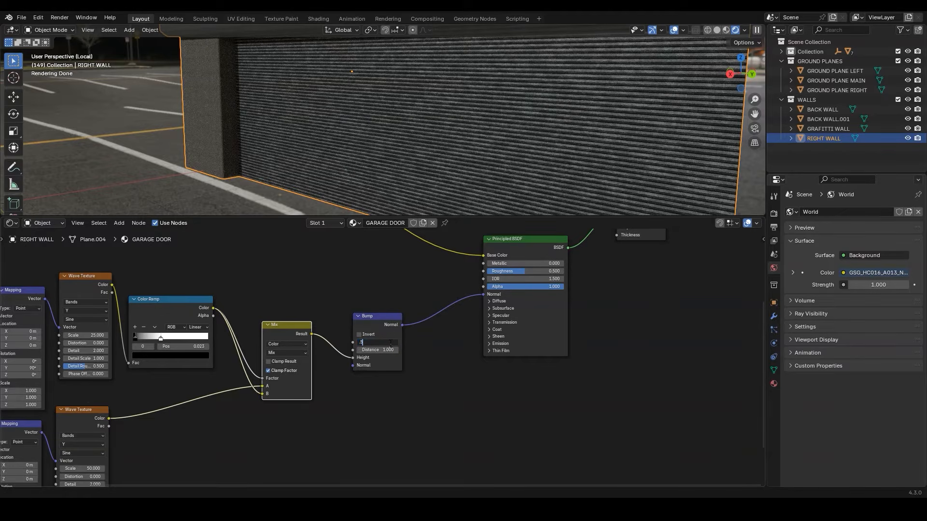
key("Return")
Insert a Color Ramp node on the link between the Mix Result and the Bump Height
key("shift+a")
type("c")
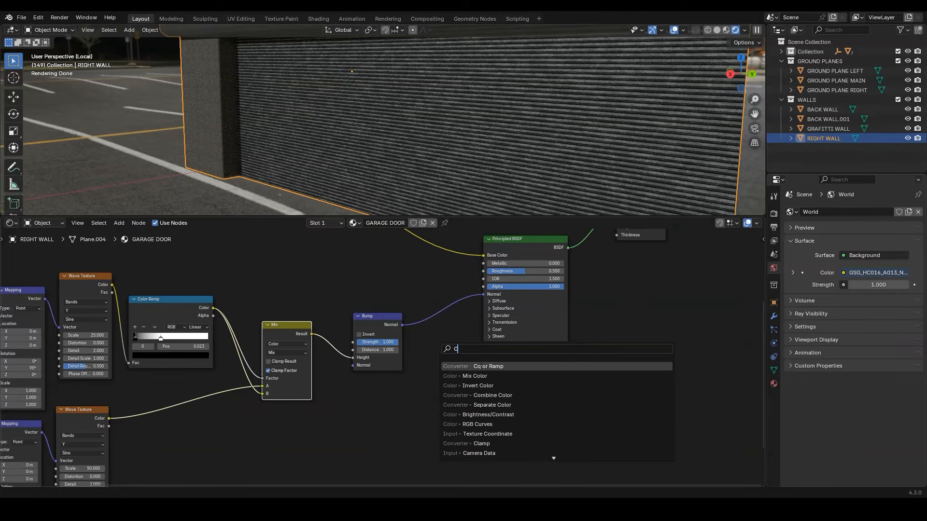
key("Return")
left_click(325, 327)
On the ramp before Bump, set the white stop to position 0.955 and grey #CCCCCCFF, and move the black stop to 0.173
scroll(386, 357, "up", 2)
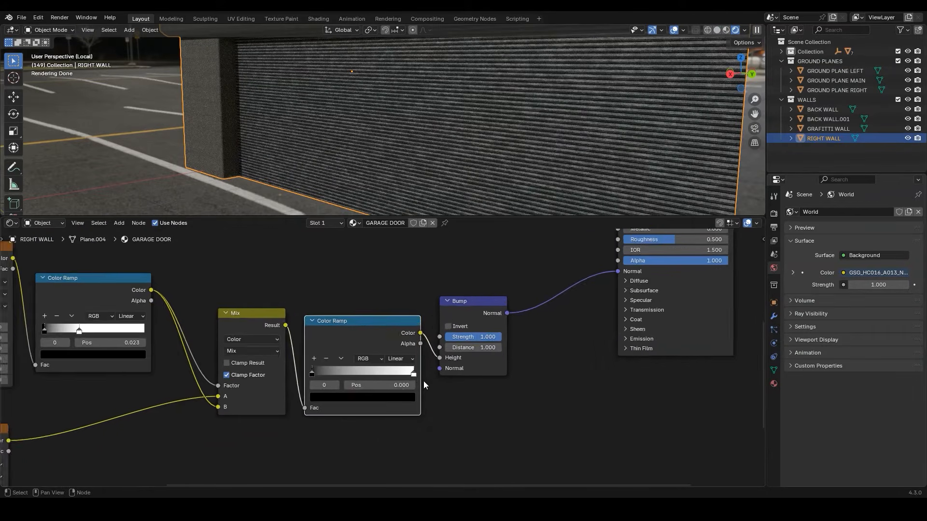
scroll(420, 379, "up", 1)
left_click_drag(419, 378, 412, 377)
left_click(441, 379)
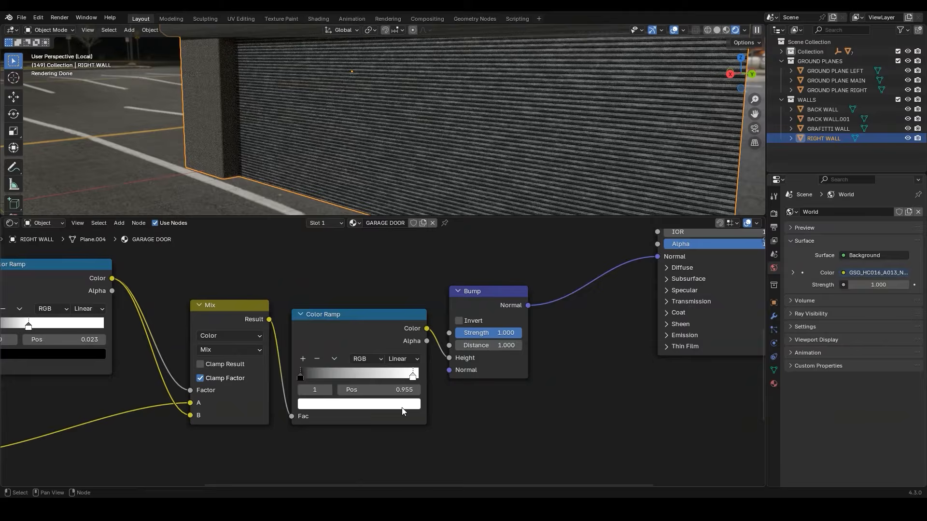
left_click(420, 379)
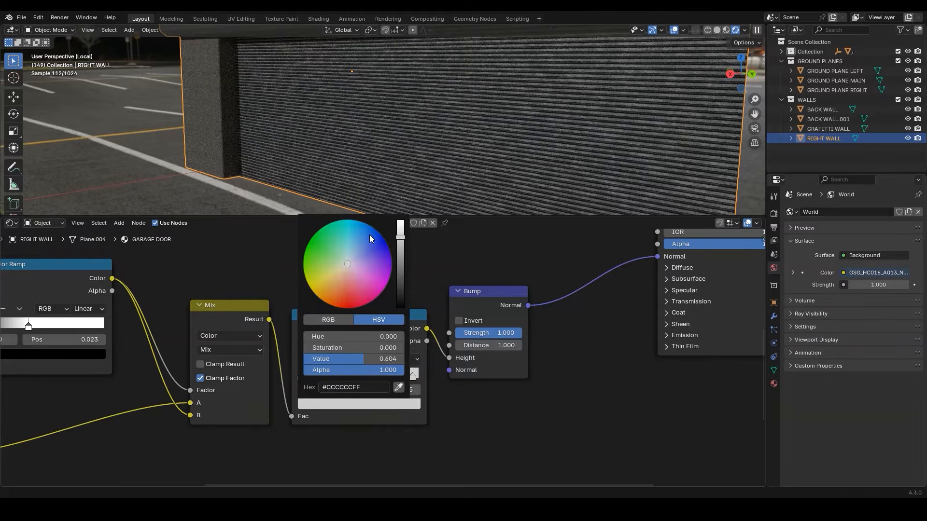
scroll(371, 370, "up", 1)
left_click_drag(295, 378, 319, 375)
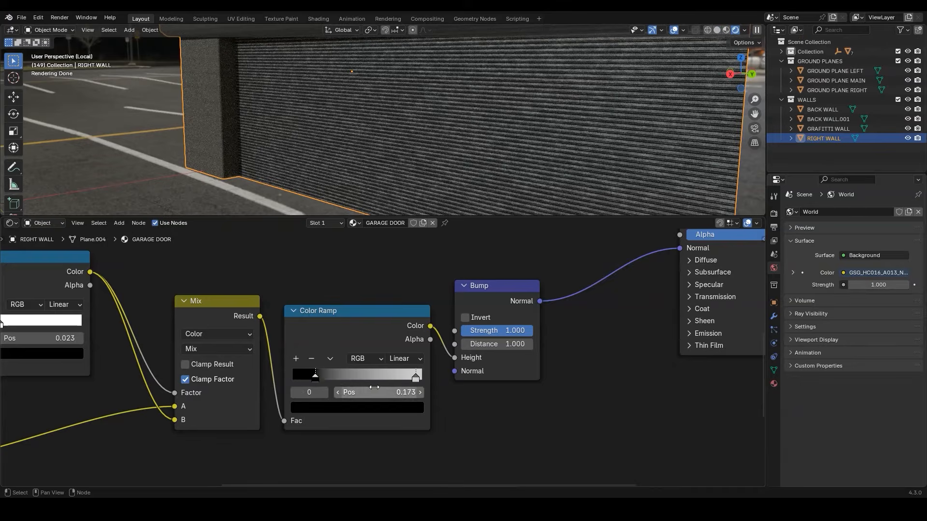
Add a Displacement node below the Principled BSDF and set its Scale to 0.02
scroll(531, 388, "down", 4)
middle_click_drag(611, 387, 439, 351)
key("shift+a")
type("disp")
key("Down")
key("Return")
left_click(497, 346)
left_click(535, 406)
type("0.02")
key("Return")
Connect the Displacement node to the Material Output's Displacement and feed its Height from the Color Ramp before the Bump node
scroll(633, 380, "down", 3)
middle_click_drag(632, 380, 549, 423)
left_click_drag(586, 256, 585, 355)
left_click_drag(493, 411, 550, 351)
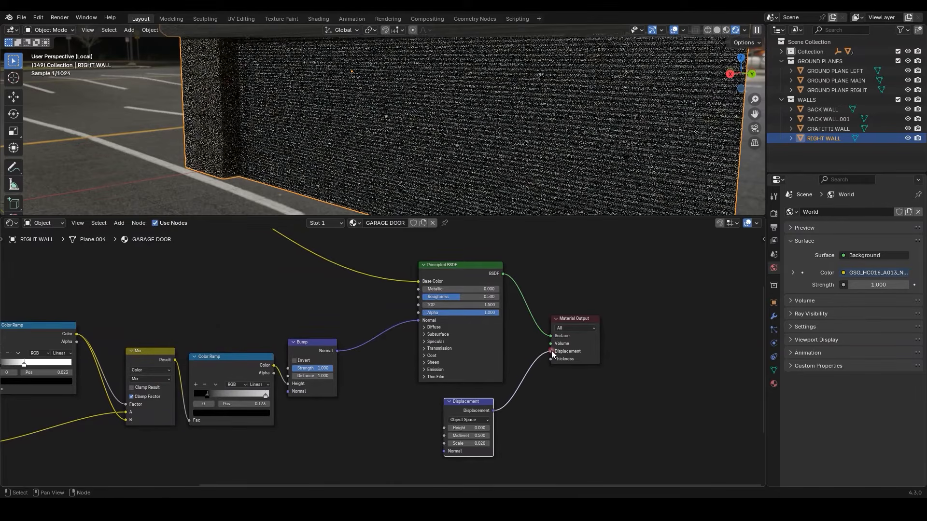
middle_click_drag(336, 386, 386, 342)
left_click_drag(323, 323, 496, 387)
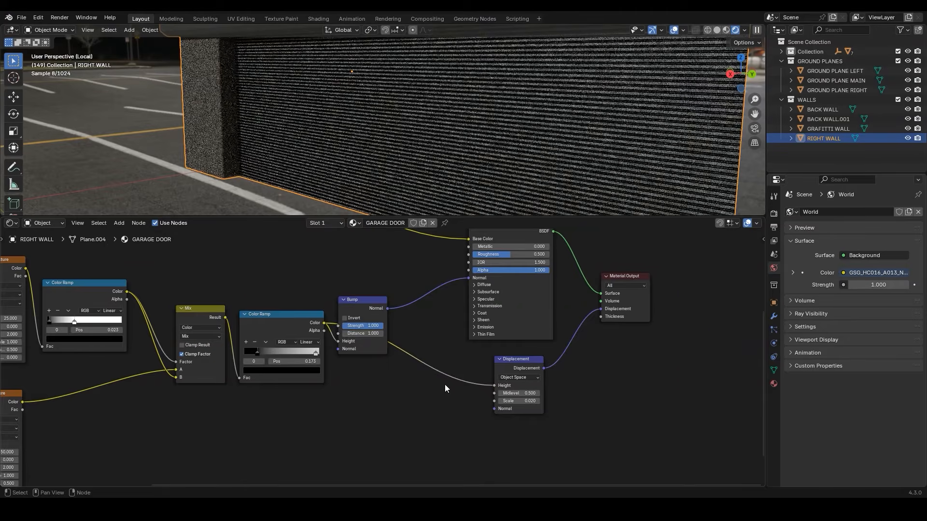
Insert a Mix Color node on the link between the Voronoi Color Ramp and the Principled BSDF's Base Color
middle_click_drag(306, 303, 435, 457)
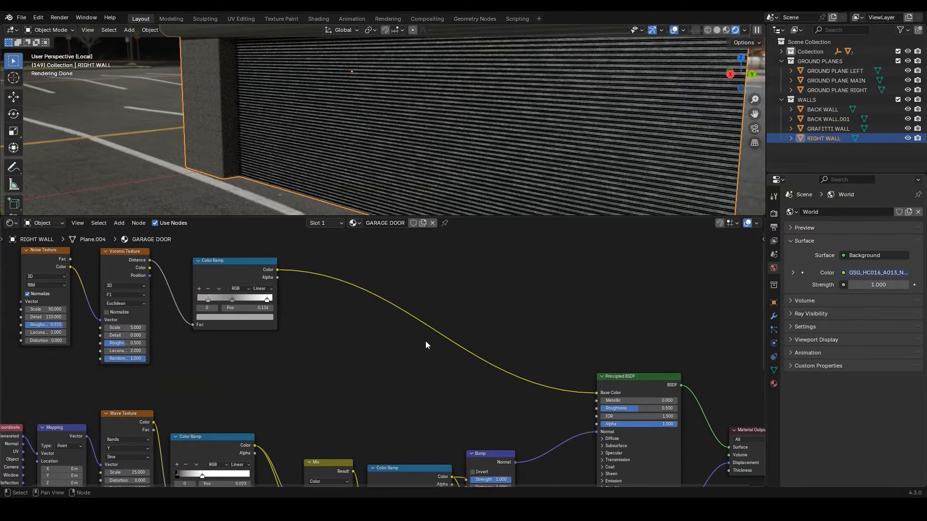
key("shift+a")
type("mix")
key("Return")
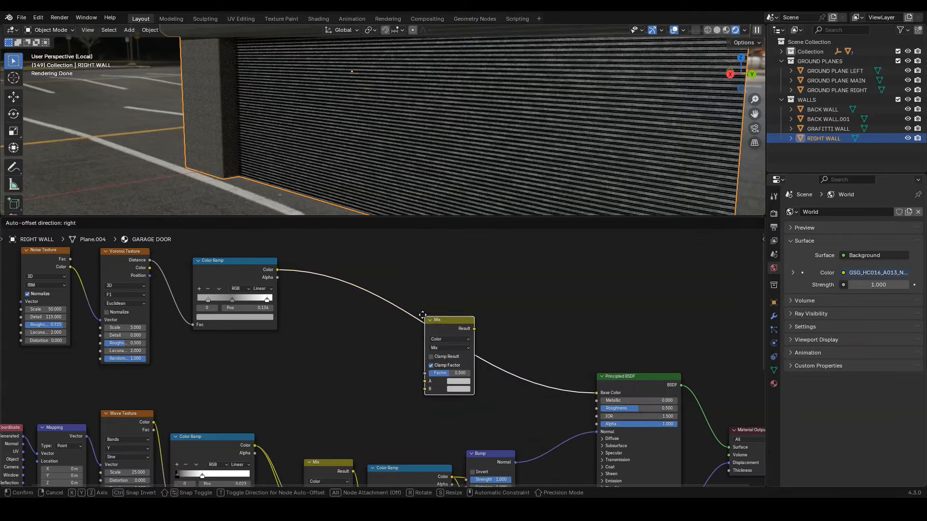
left_click(424, 309)
scroll(434, 361, "up", 3)
middle_click_drag(434, 362, 456, 285)
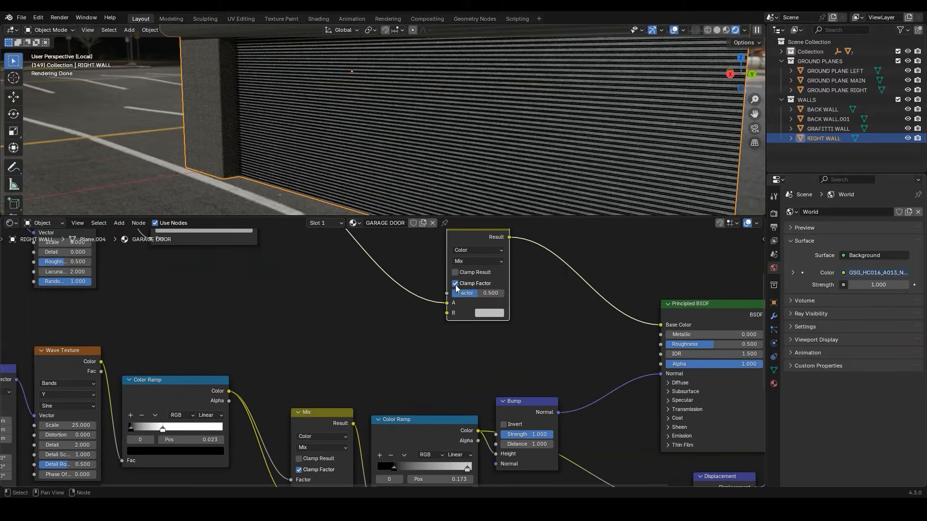
Set the Mix Color node to Multiply with Factor 0.95 and feed its B input from the Color Ramp before Bump
left_click(473, 262)
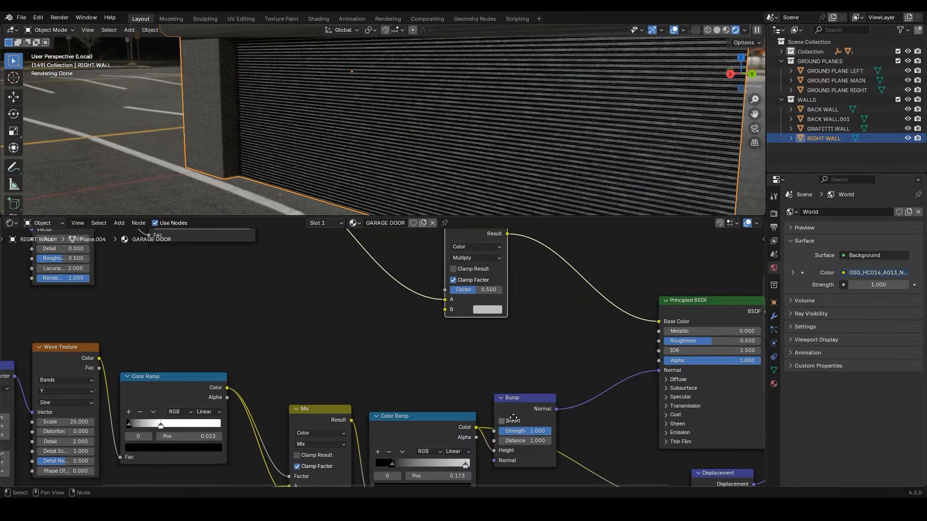
left_click_drag(477, 430, 441, 310)
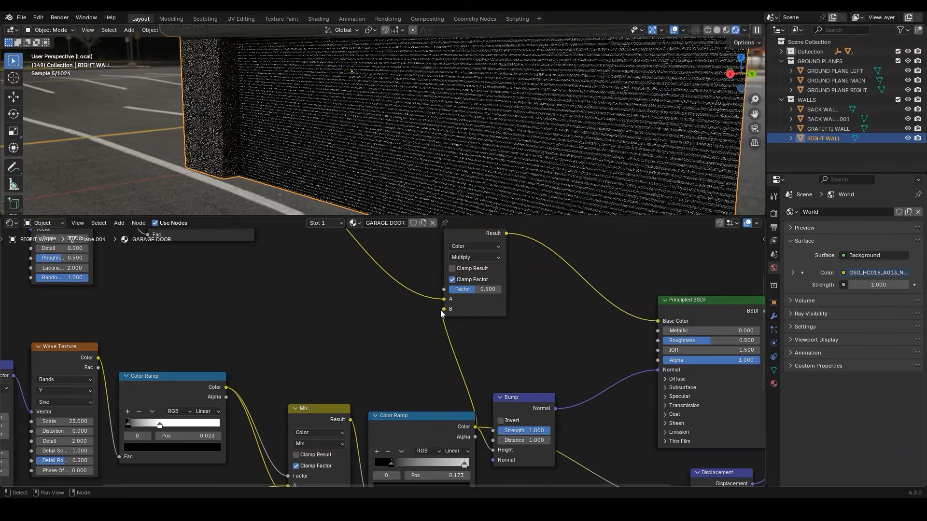
left_click(484, 291)
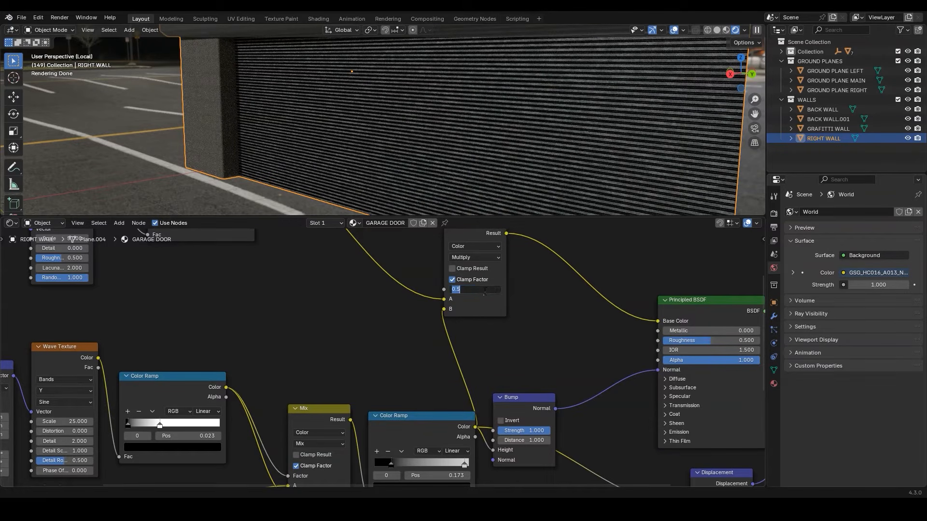
type("0.95")
key("Return")
Connect the Voronoi Texture's Distance to the Principled BSDF's Roughness and insert a Color Ramp on that link
scroll(303, 304, "down", 3)
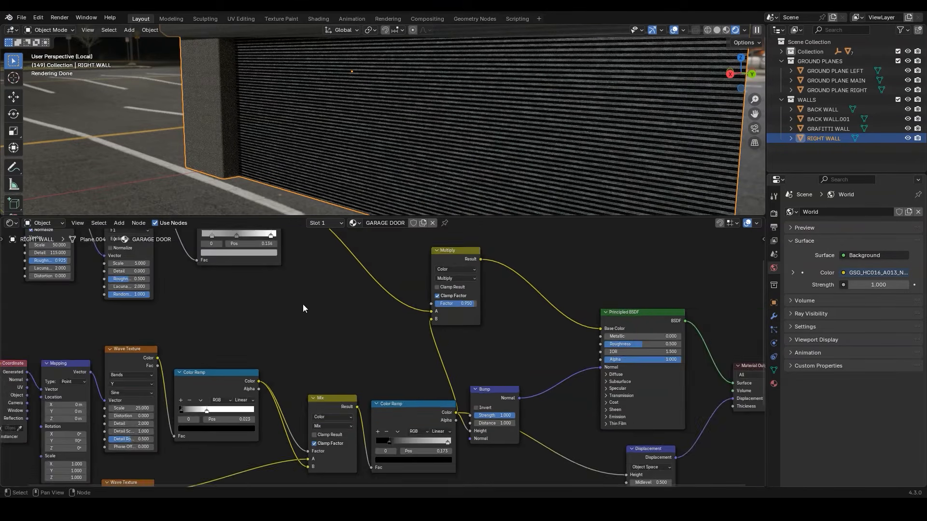
scroll(175, 255, "up", 2)
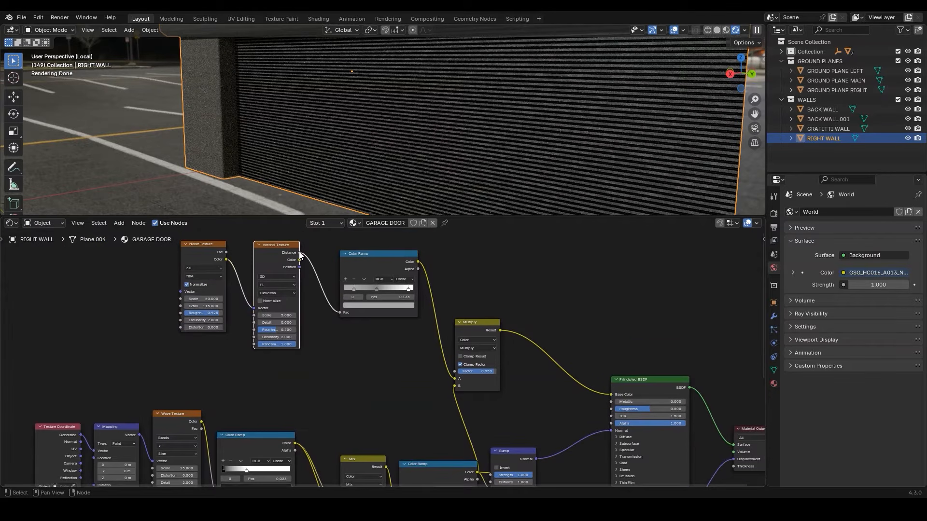
left_click_drag(299, 253, 615, 409)
key("shift+a")
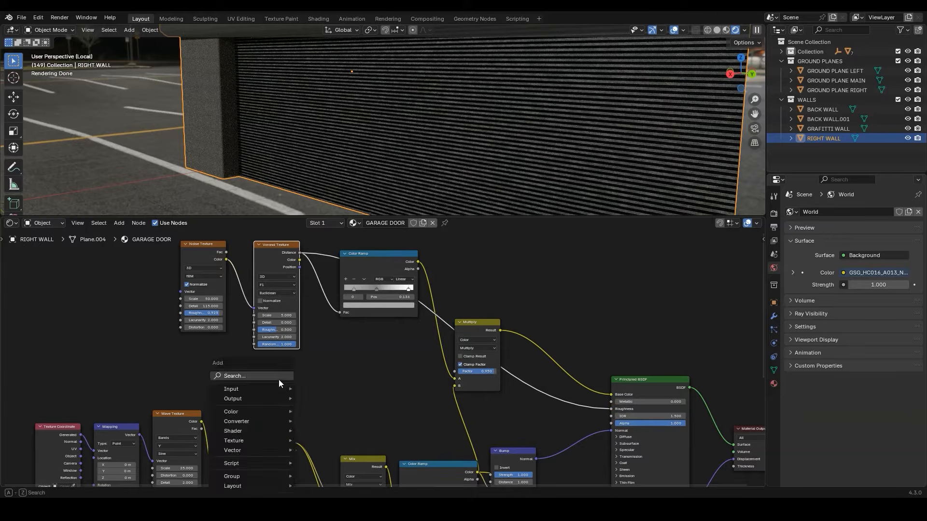
type("c")
left_click(342, 407)
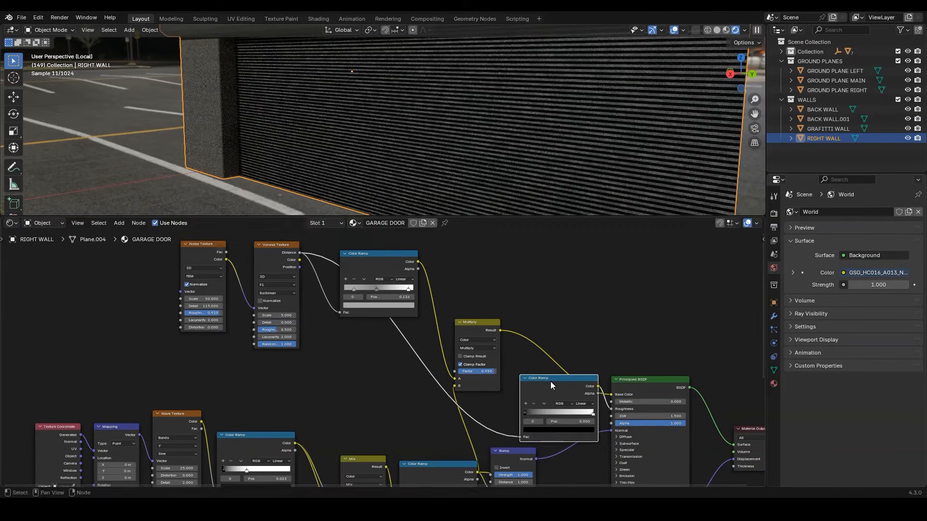
left_click(369, 366)
Set the black stop of the Roughness Color Ramp to hex 919191
scroll(334, 405, "up", 4)
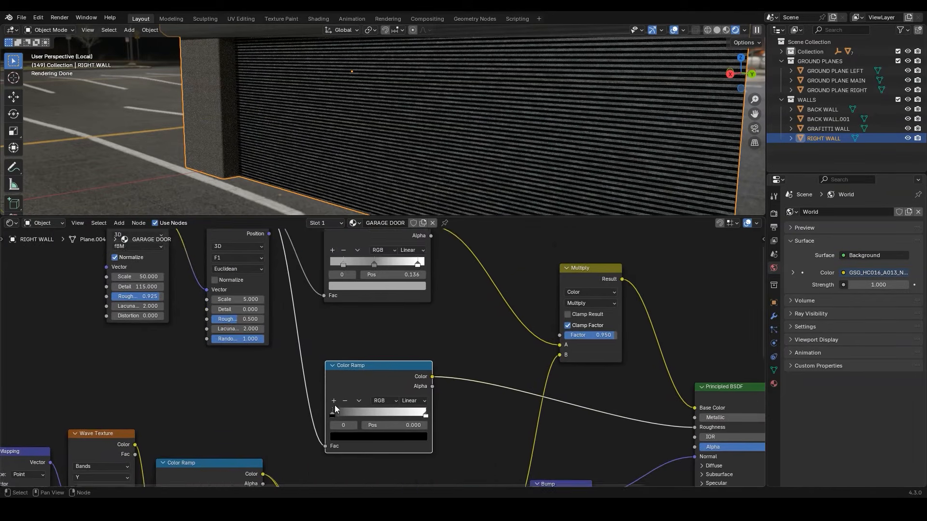
middle_click_drag(335, 411, 331, 389)
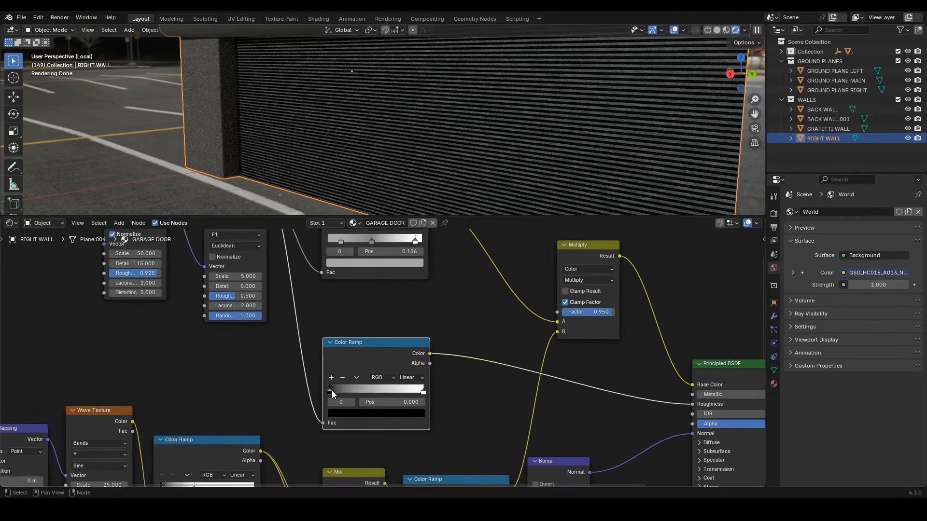
left_click(369, 413)
left_click(371, 401)
type("9191191")
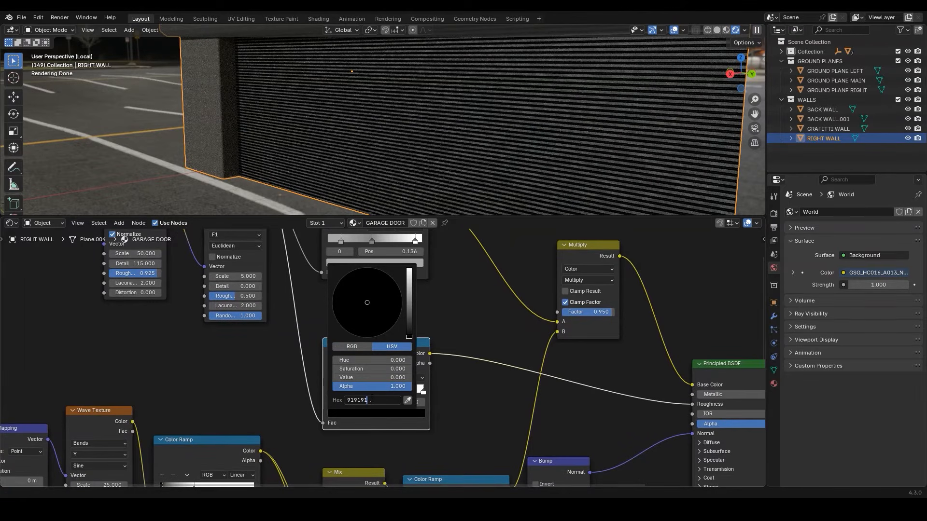
key("Return")
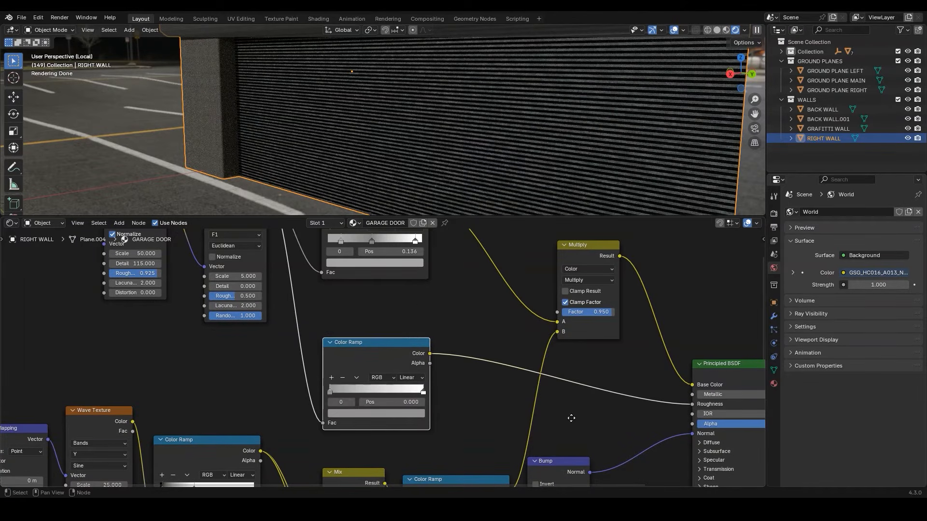
Set the Principled BSDF's Metallic to 0.75, save the file and review the complete garage door node tree
middle_click_drag(571, 418, 427, 391)
left_click(599, 366)
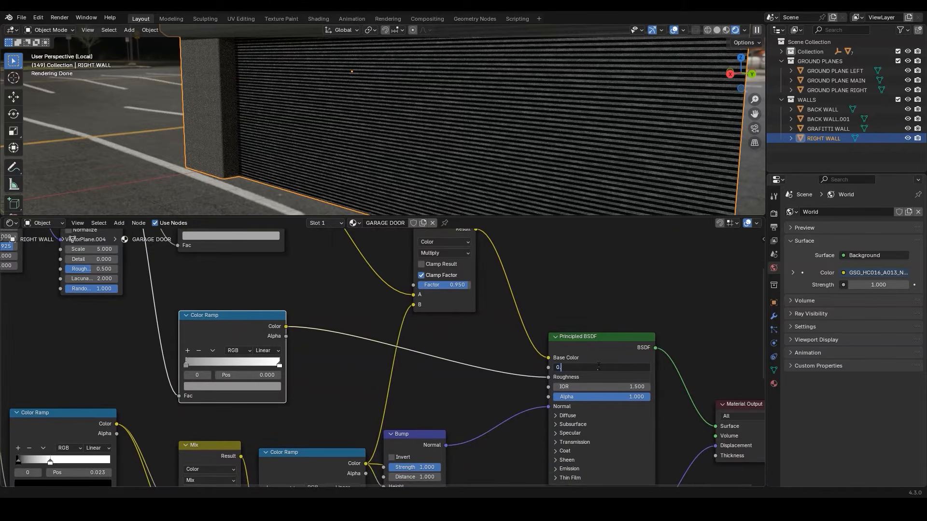
type("0.75")
key("Return")
key("ctrl+s")
key("ctrl+space")
key("Home")
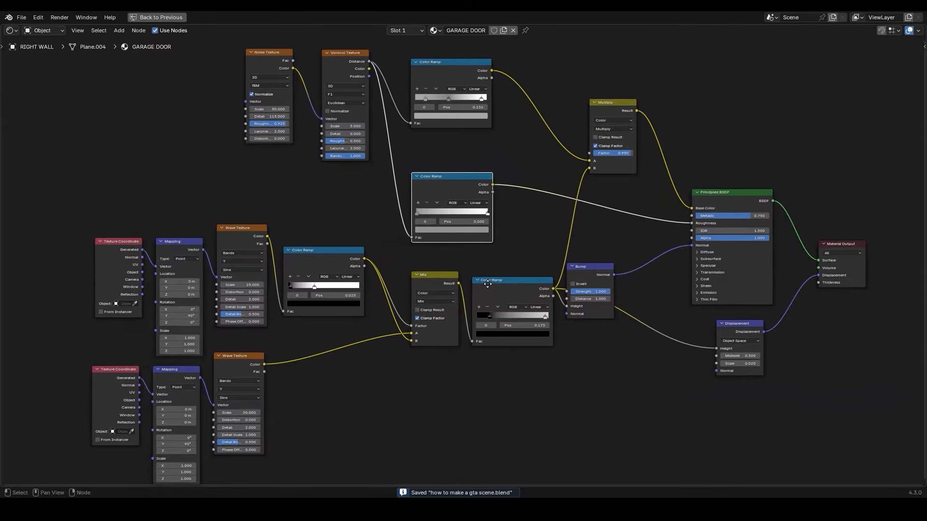
key("ctrl+space")
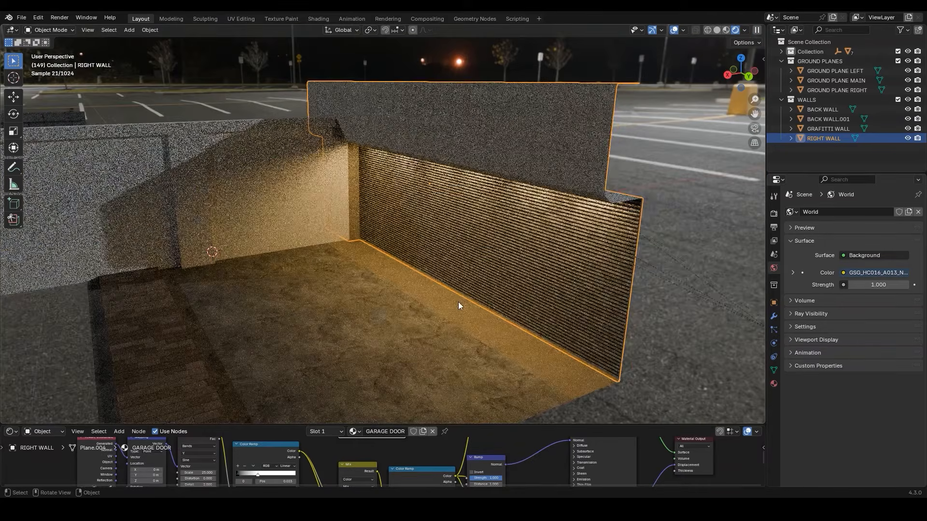
Link the material of BACK WALL to BACK WALL.001
middle_click_drag(314, 258, 411, 261, "shift")
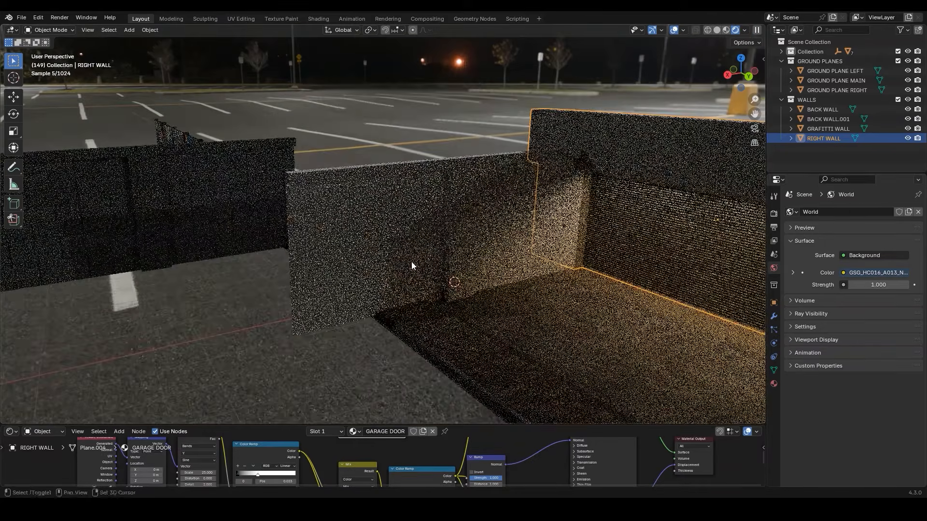
left_click(424, 218)
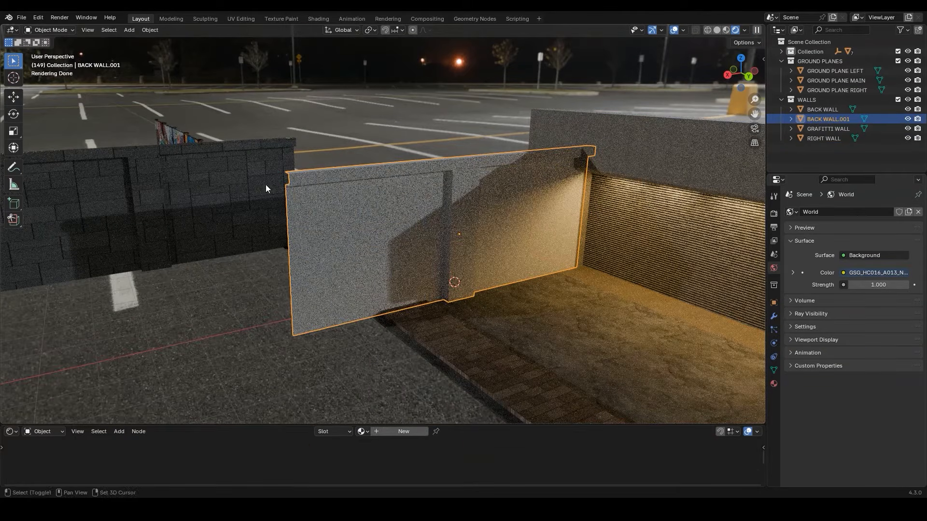
left_click(207, 172, "shift")
key("ctrl+l")
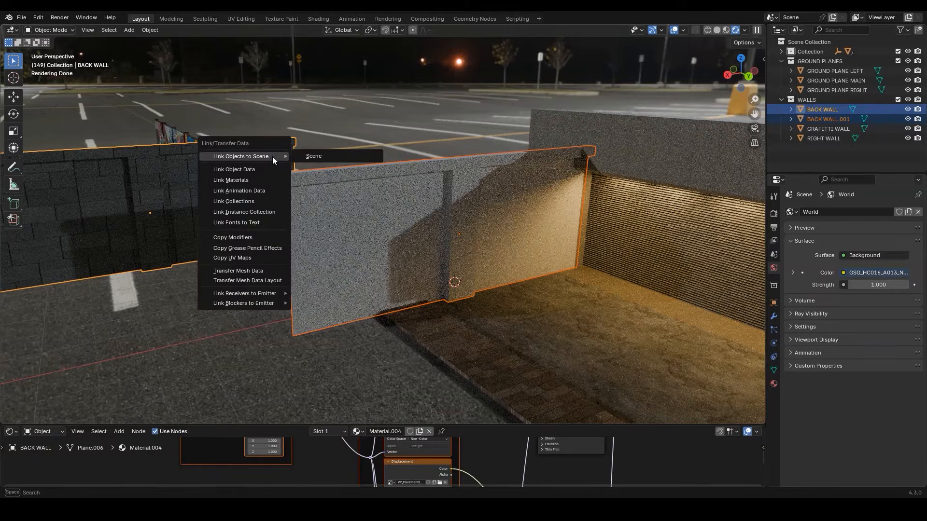
left_click(256, 177)
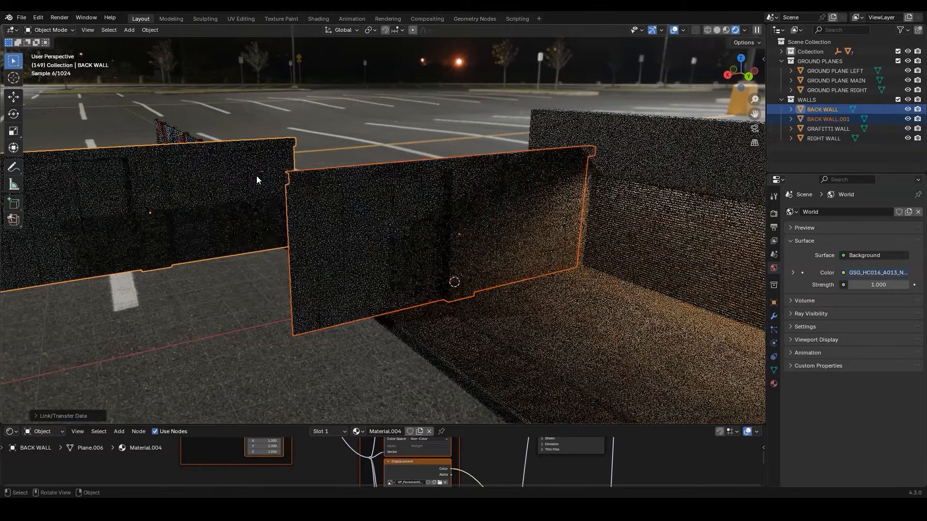
Switch the viewport to solid shading and add an Array modifier to RIGHT WALL
scroll(297, 190, "up", 3)
middle_click_drag(297, 191, 377, 208)
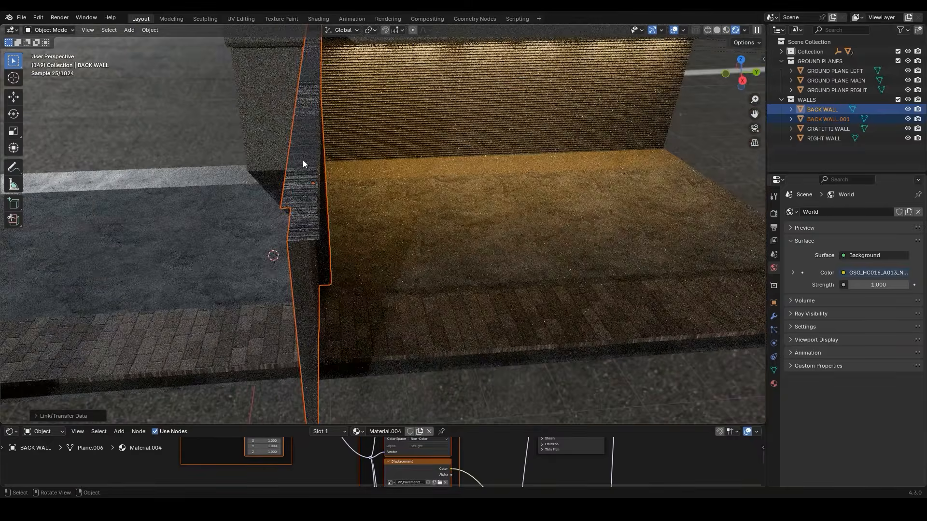
middle_click_drag(319, 167, 282, 134)
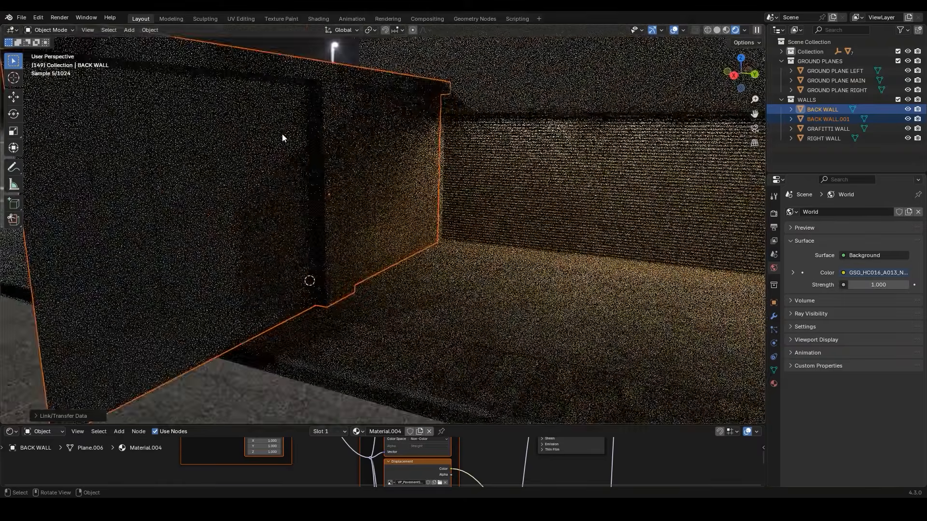
scroll(282, 135, "down", 3)
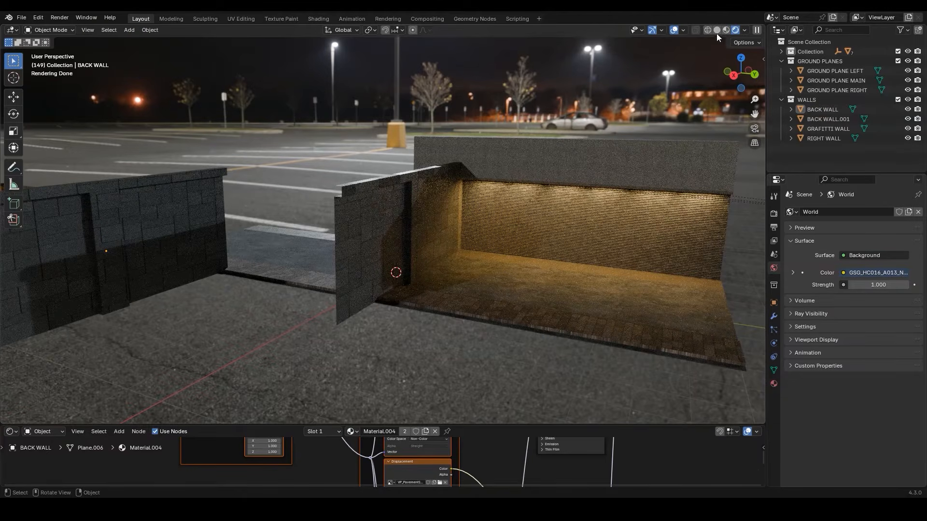
left_click(717, 31)
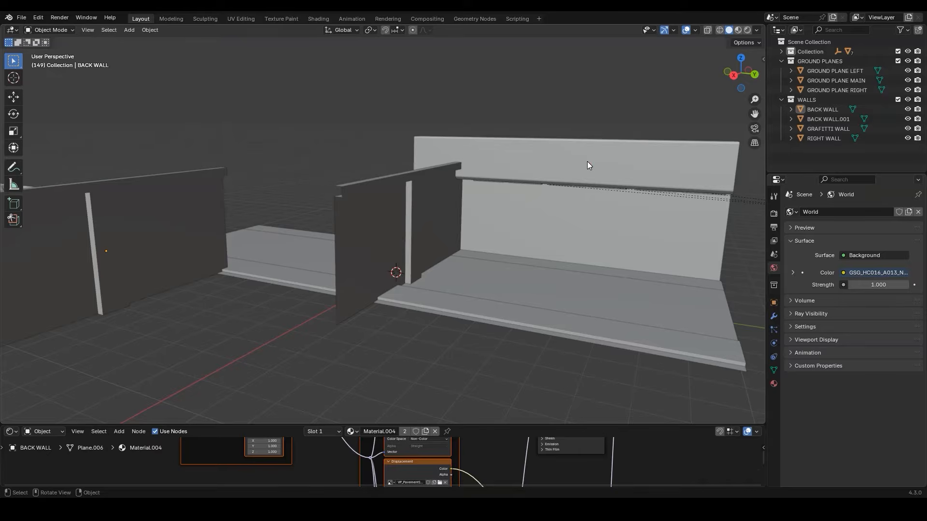
left_click(587, 161)
middle_click_drag(587, 162, 480, 145, "shift")
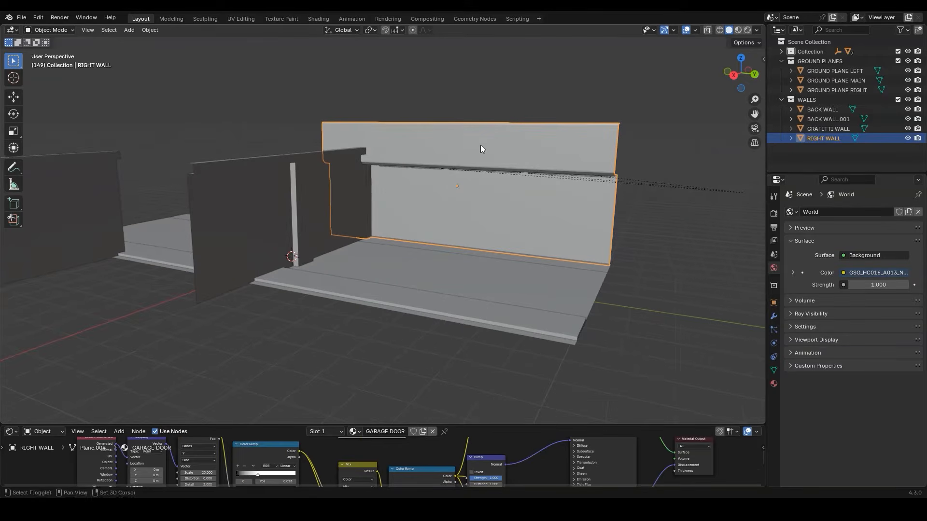
left_click(774, 316)
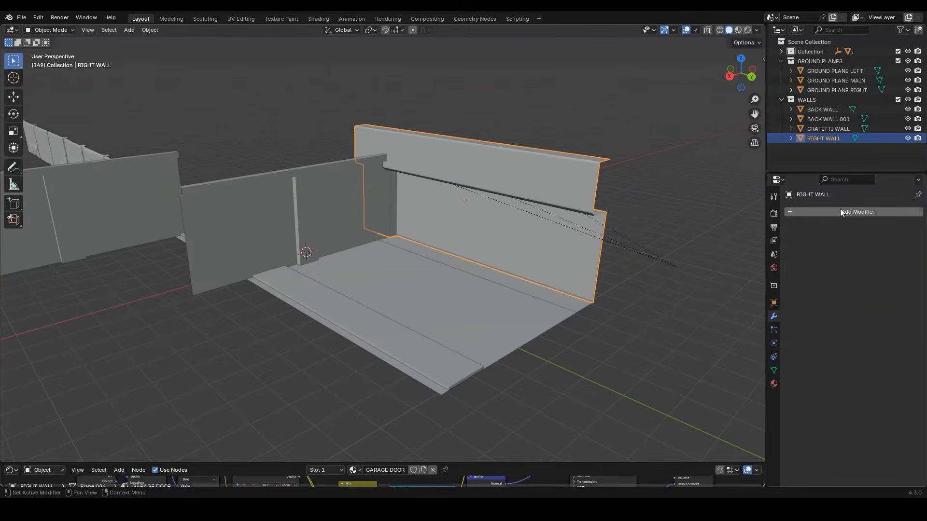
left_click(840, 209)
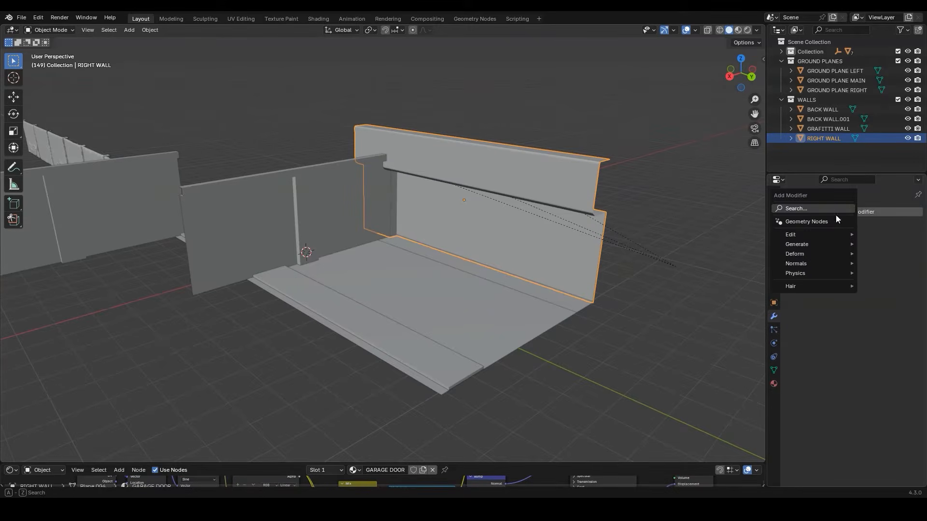
mouse_move(807, 244)
left_click(706, 244)
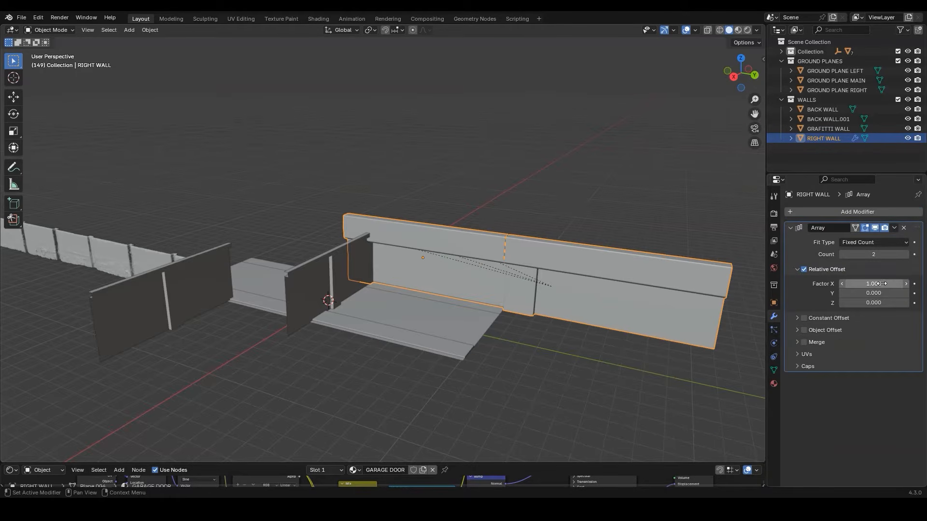
Set the Array's relative offset Factor X to -0.999 and its Count to 5
left_click(881, 284)
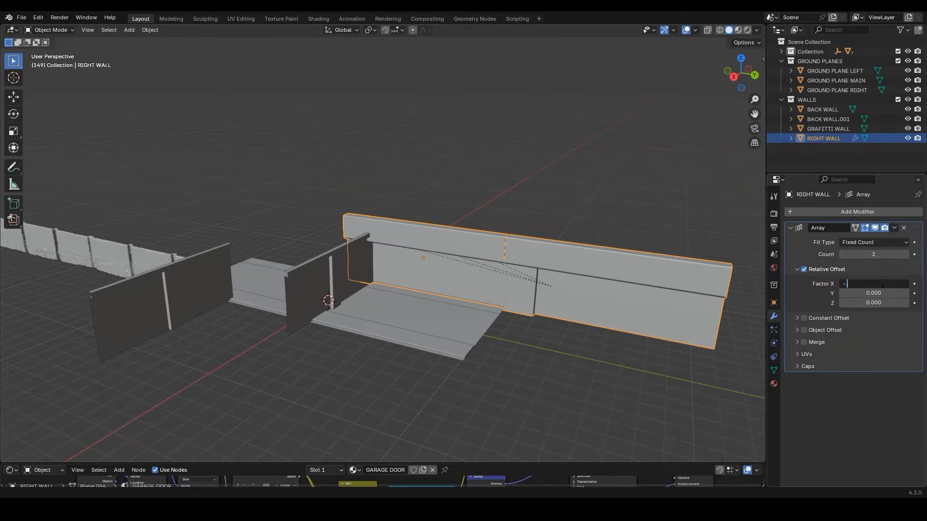
key("Return")
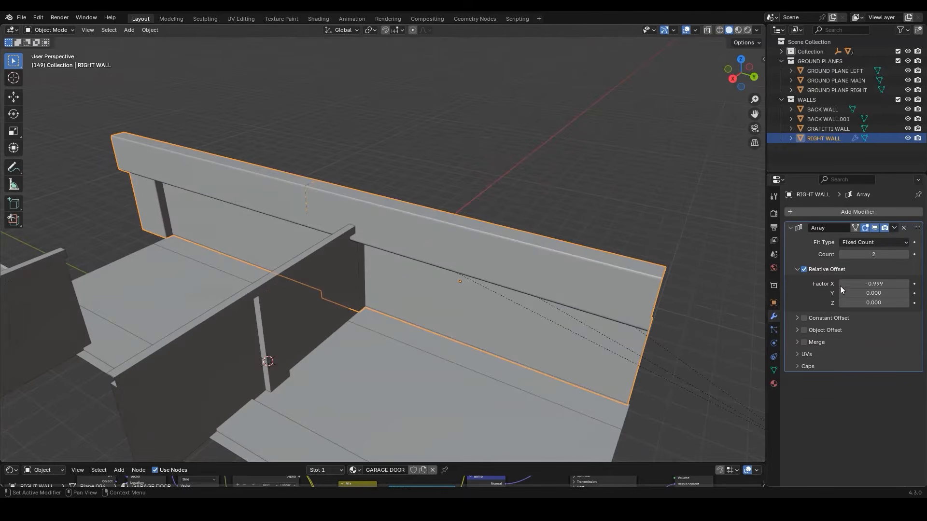
scroll(295, 236, "down", 5)
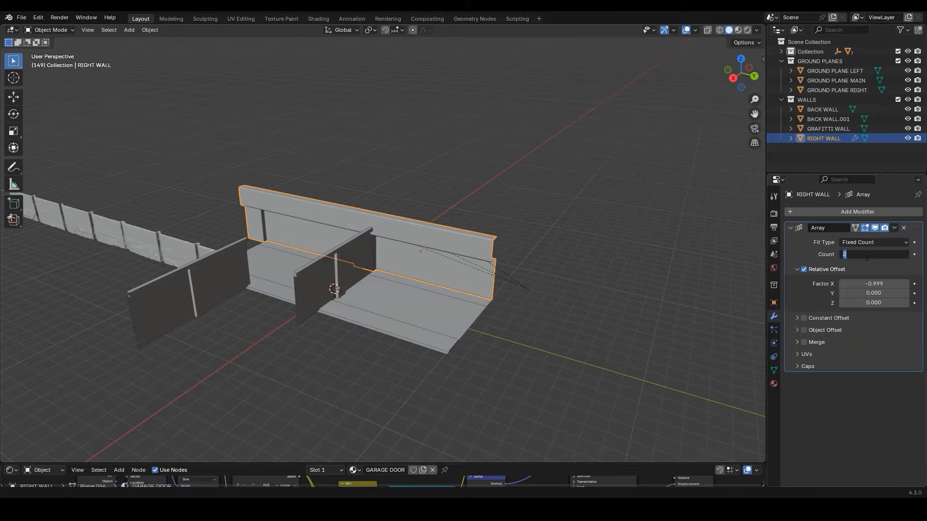
key("Return")
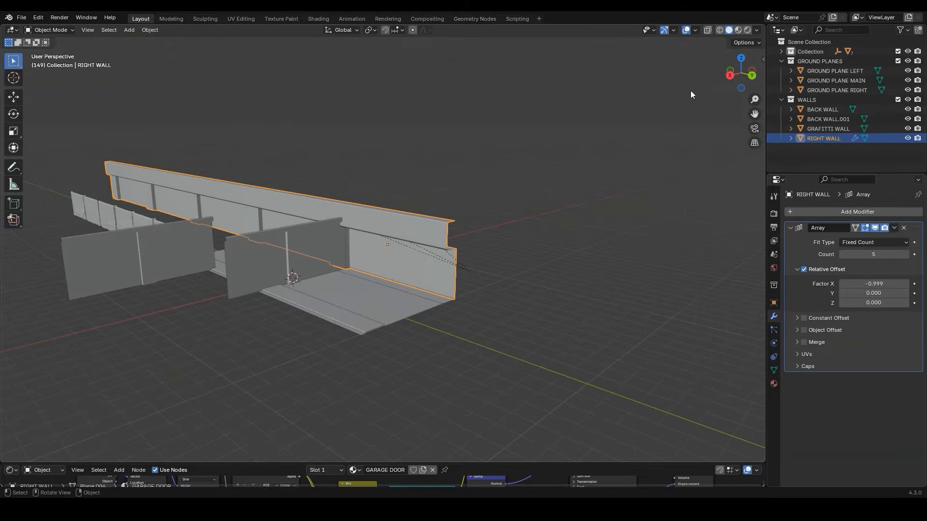
In wireframe top view, select the three tube lights along the right wall and move them to a new collection named TUBE LIGHT
left_click(719, 30)
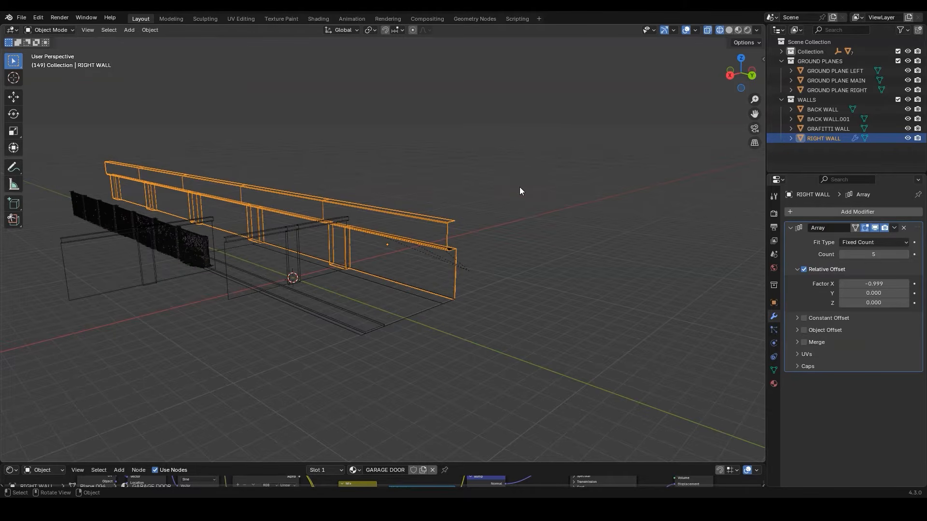
key("KP_7")
scroll(519, 187, "up", 4)
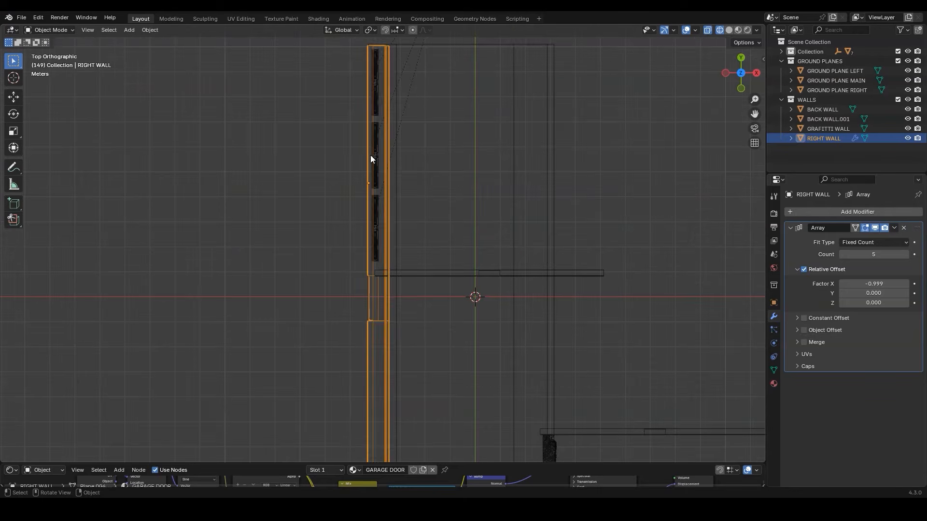
left_click(378, 92)
left_click(375, 144, "shift")
left_click(376, 215, "shift")
left_click(380, 215, "shift")
key("ctrl+z")
key("m")
left_click(375, 215)
type("TUBE LIGHT")
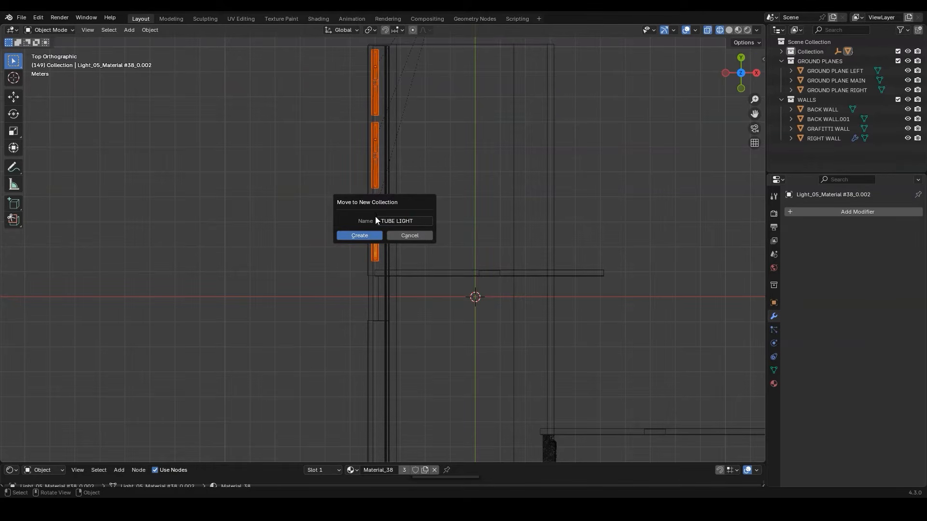
key("Return")
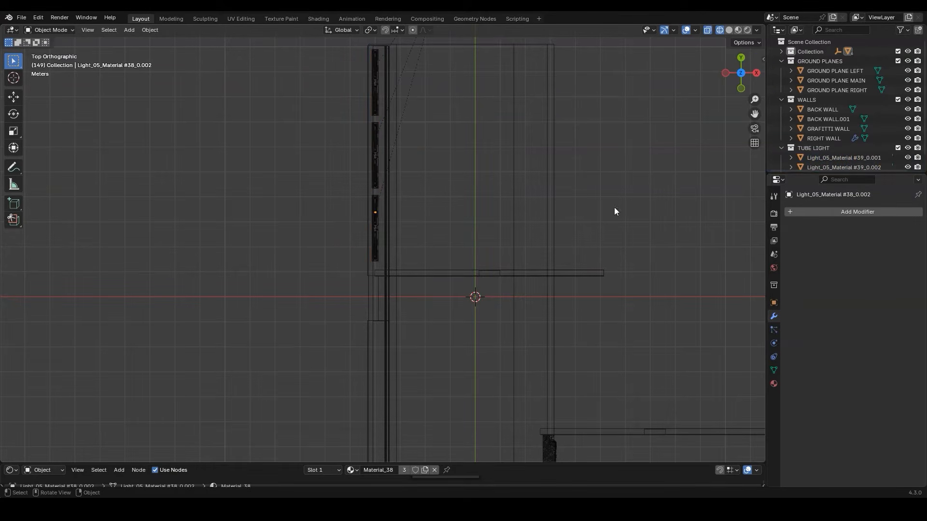
Select all objects in the TUBE LIGHT collection and duplicate them about 11 m along negative Y into the next wall bay
right_click(819, 151)
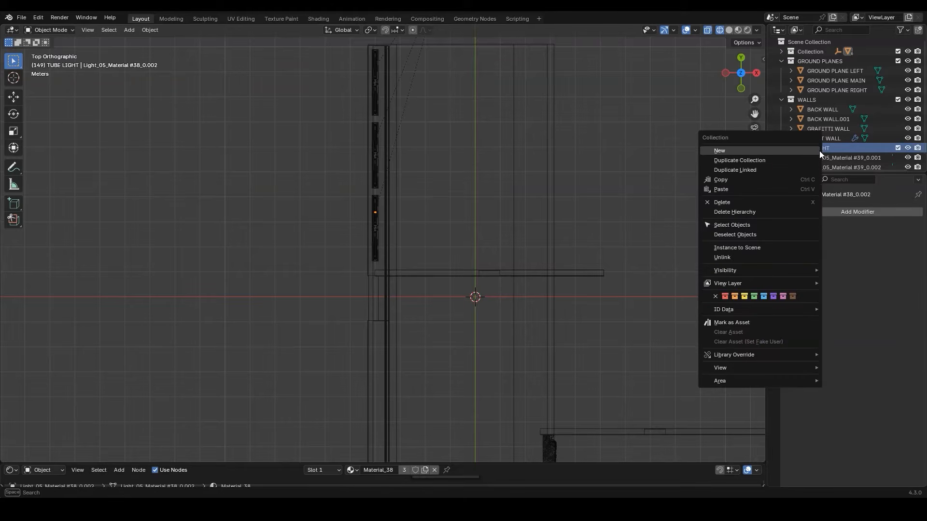
left_click(751, 225)
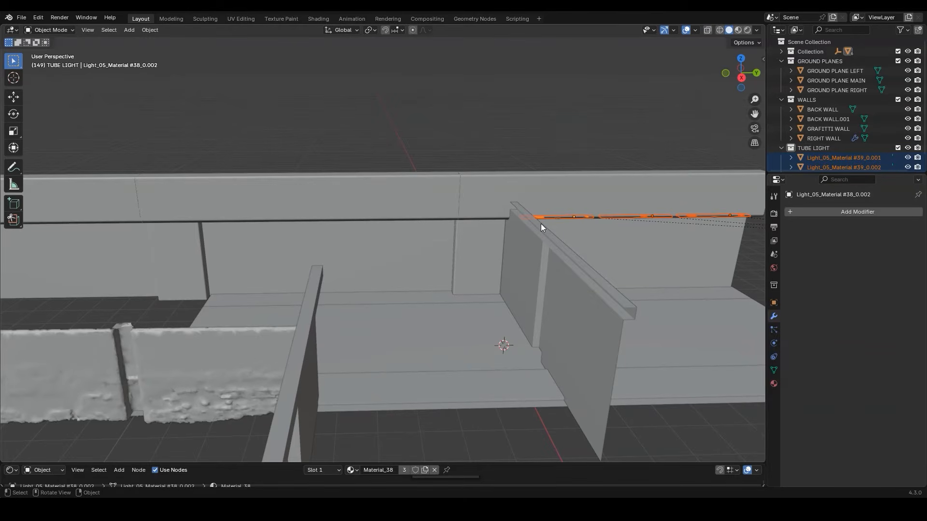
key("shift+d")
key("y")
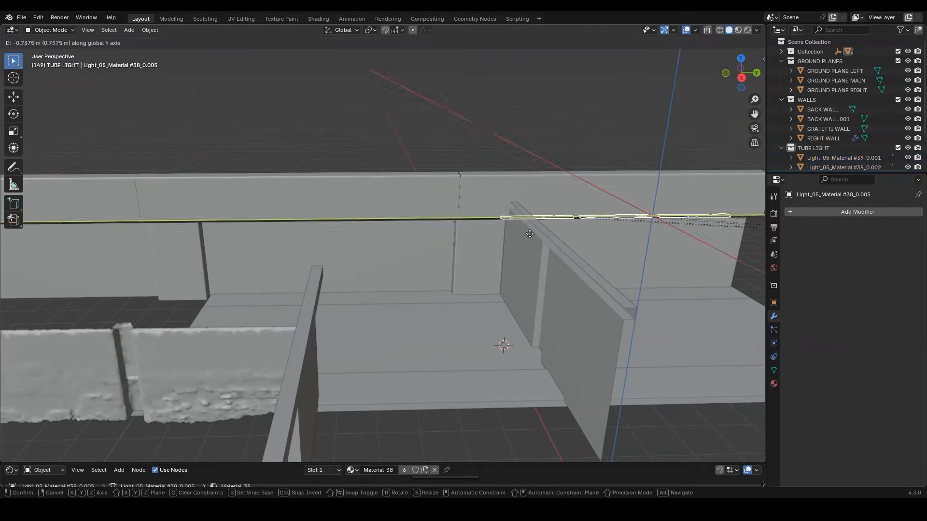
left_click(247, 236)
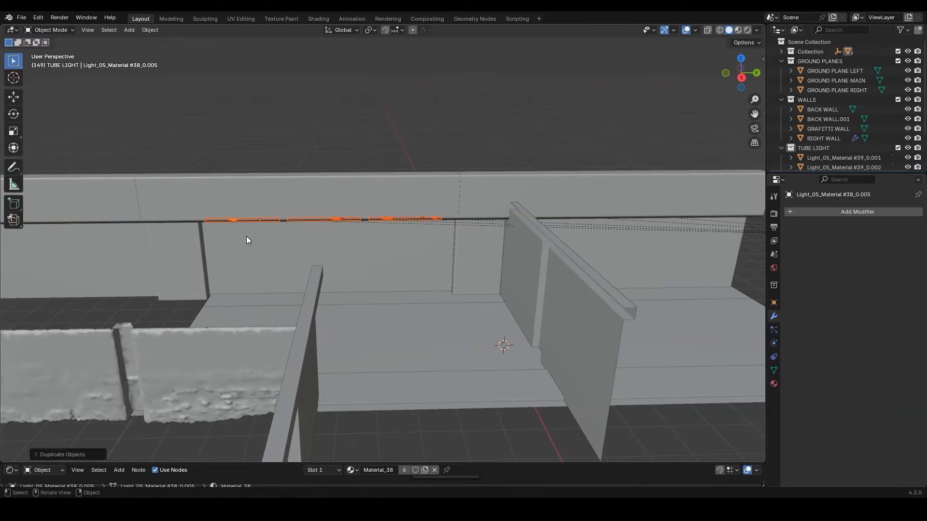
Duplicate the tube lights three more times along negative Y, one set for each remaining bay of the right wall
key("shift+d")
key("y")
left_click(134, 216)
key("shift+d")
key("y")
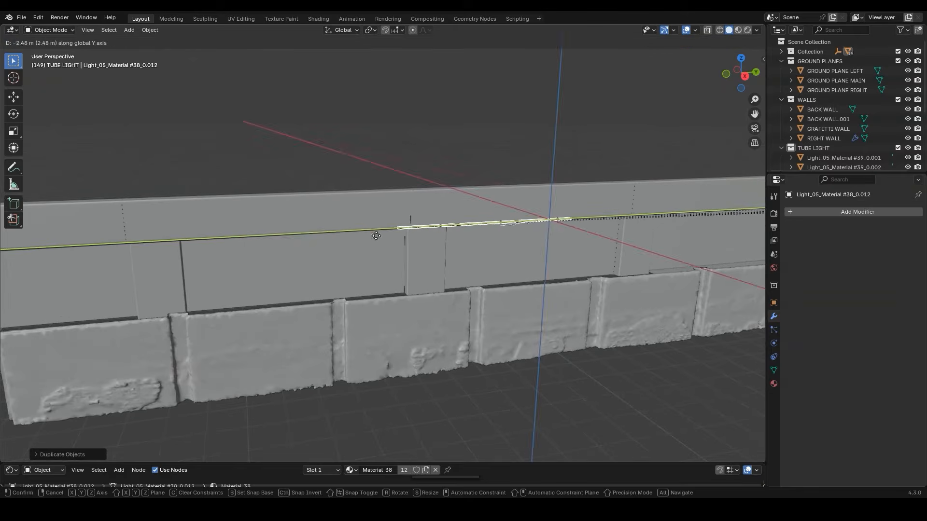
left_click(230, 236)
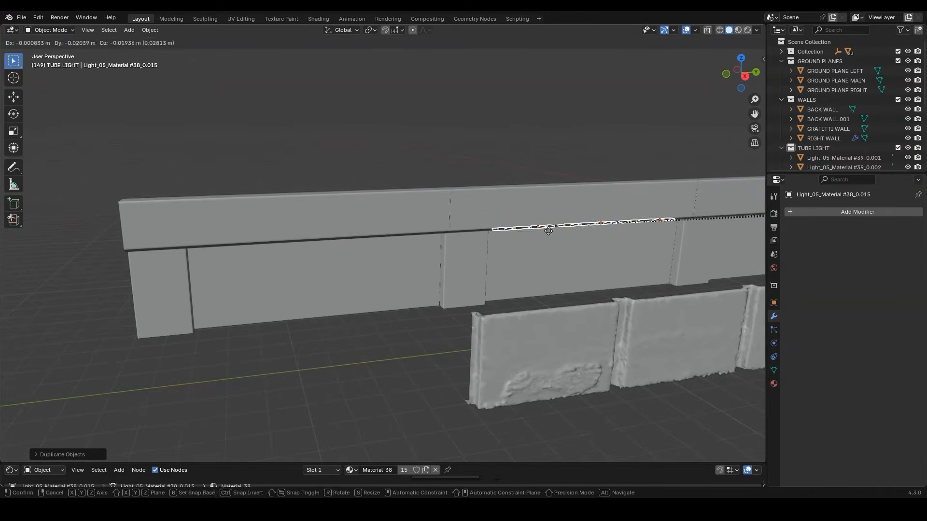
key("shift+d")
key("y")
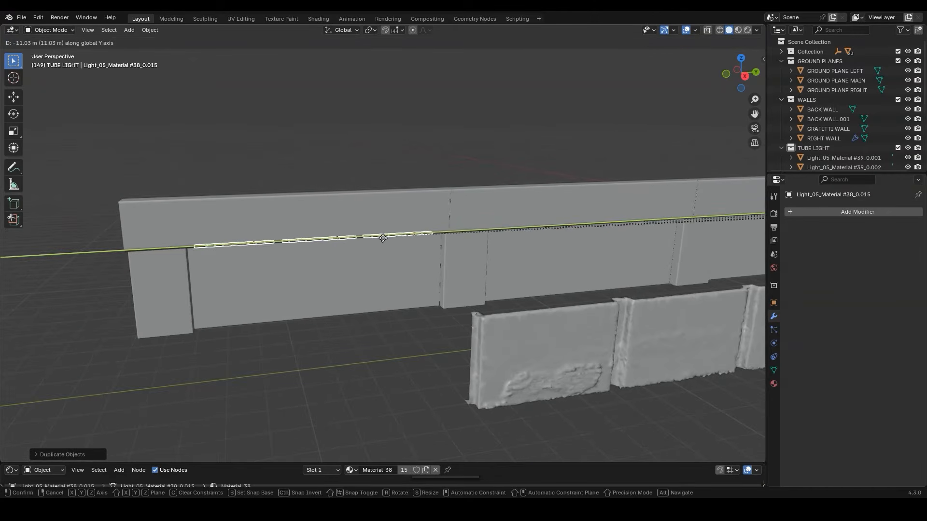
left_click(388, 237)
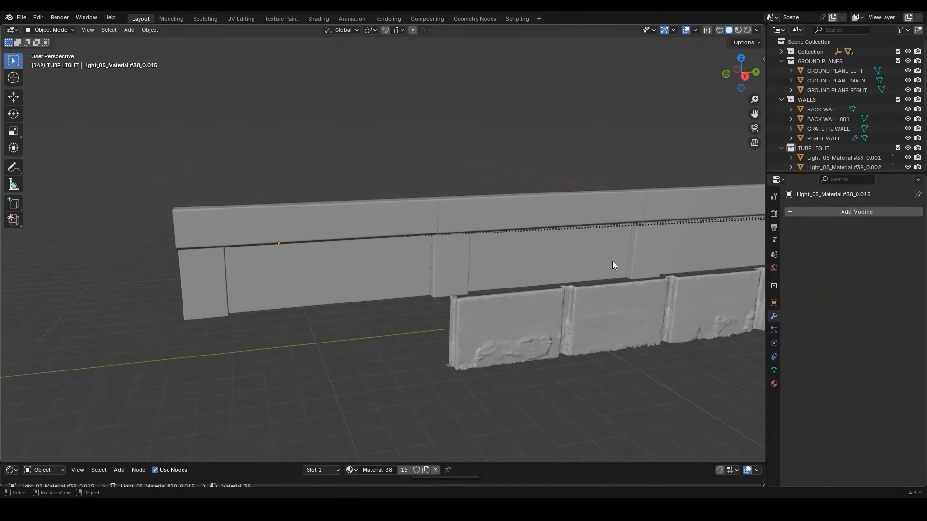
Switch the viewport to rendered shading and add an Array modifier to GROUND PLANE MAIN
mouse_move(612, 261)
middle_mouse_down()
mouse_move(586, 241)
mouse_move(575, 262)
mouse_move(471, 240)
mouse_move(527, 255)
middle_mouse_up()
key("z")
left_click(534, 216)
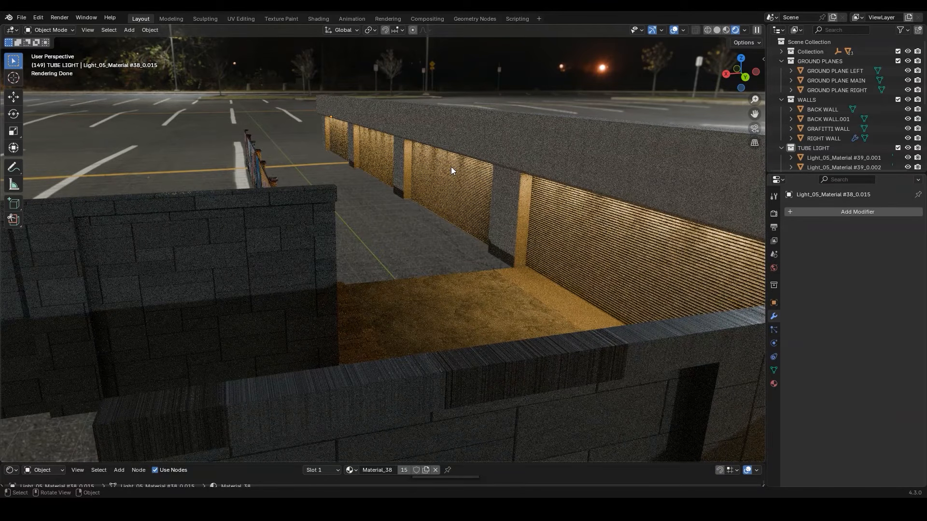
left_click(468, 292)
middle_click_drag(479, 286, 541, 304)
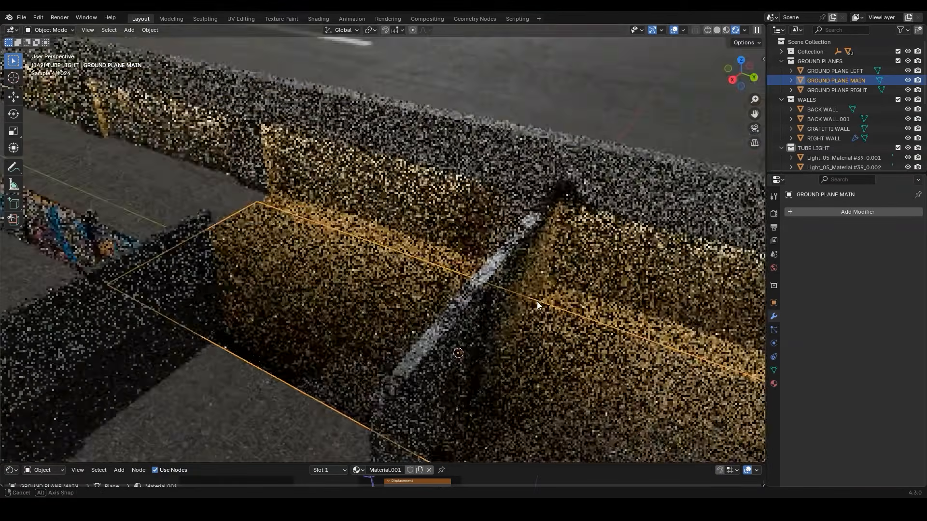
scroll(521, 278, "down", 5)
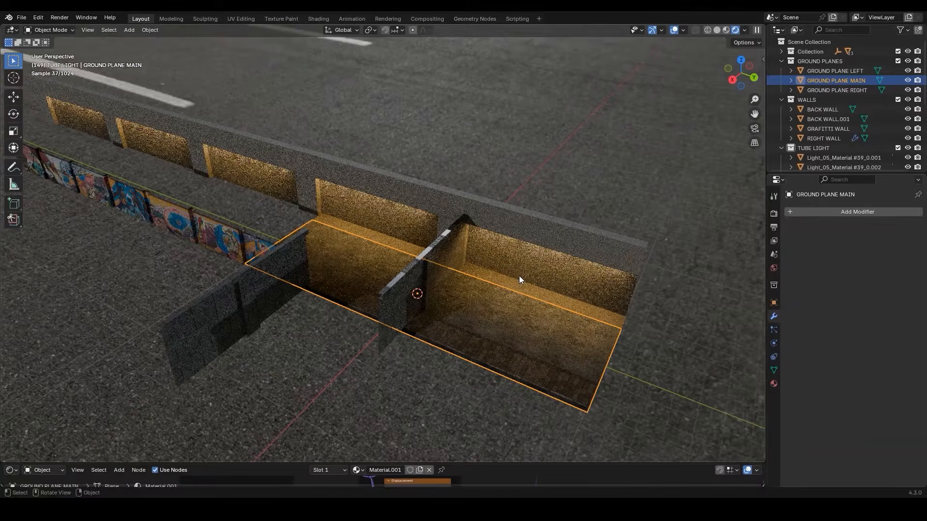
left_click(881, 213)
mouse_move(879, 212)
left_click(788, 215)
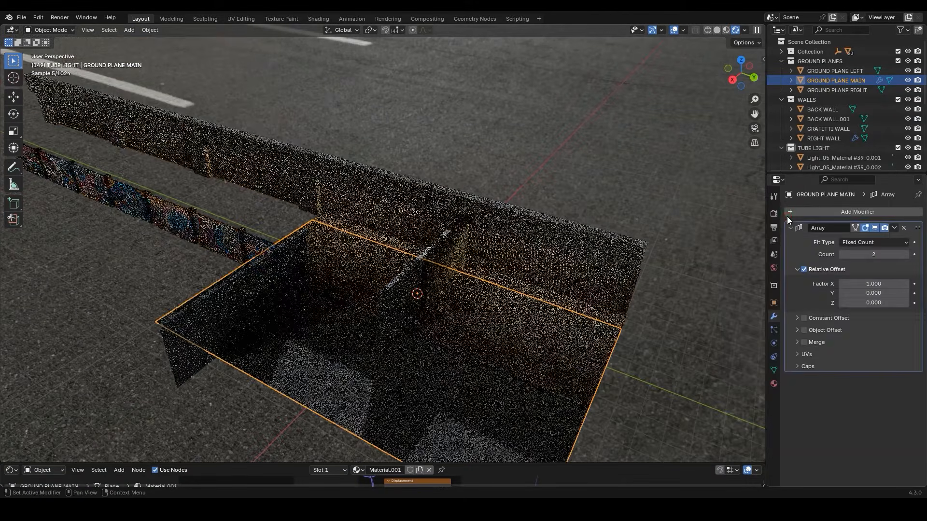
Set the ground Array's relative offset to Factor X 0 and Y -1, with a Count of 3
left_click(870, 283)
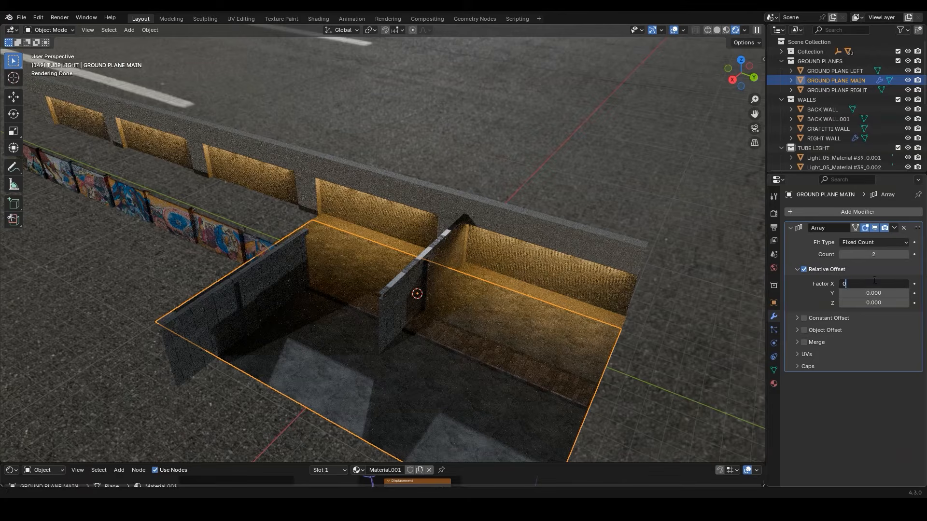
type("0")
key("Return")
left_click(870, 293)
type("-1")
key("Return")
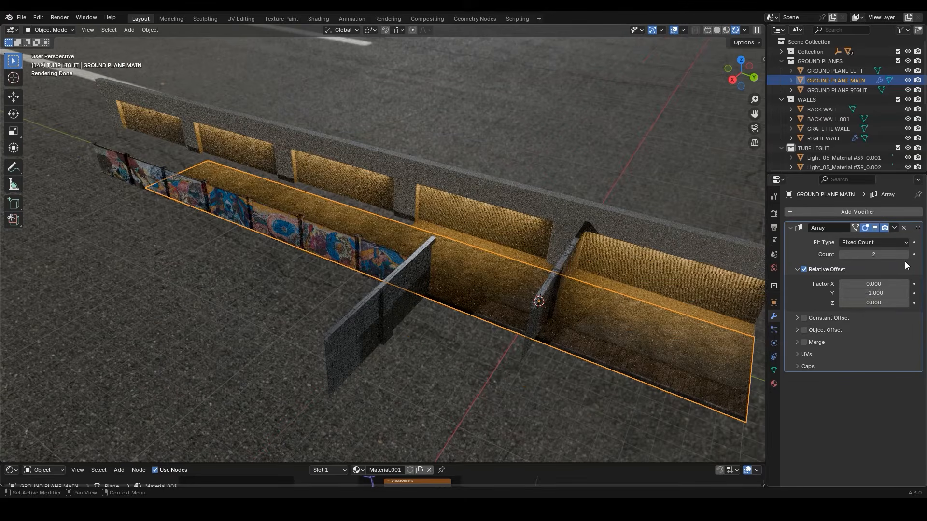
left_click(906, 254)
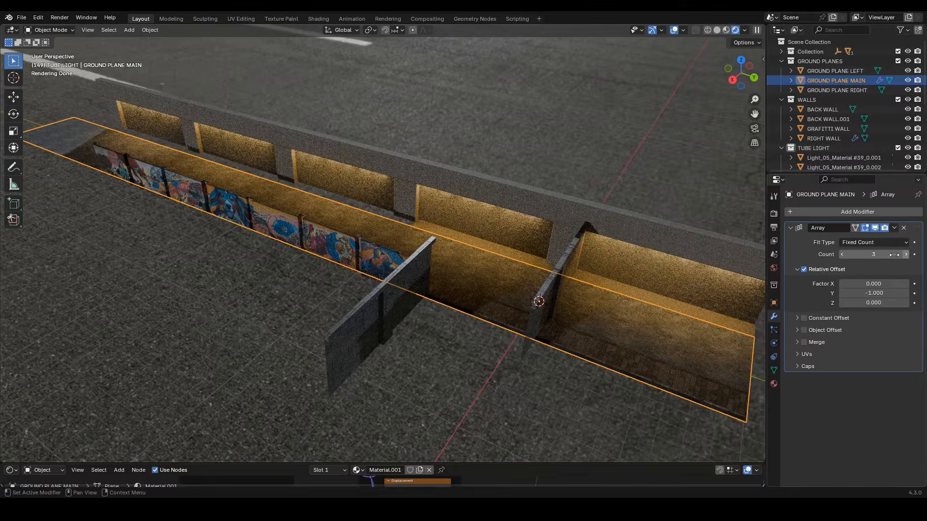
Copy the Array modifier from GROUND PLANE MAIN to GROUND PLANE LEFT and GROUND PLANE RIGHT
scroll(623, 232, "up", 5)
middle_click_drag(618, 222, 555, 227)
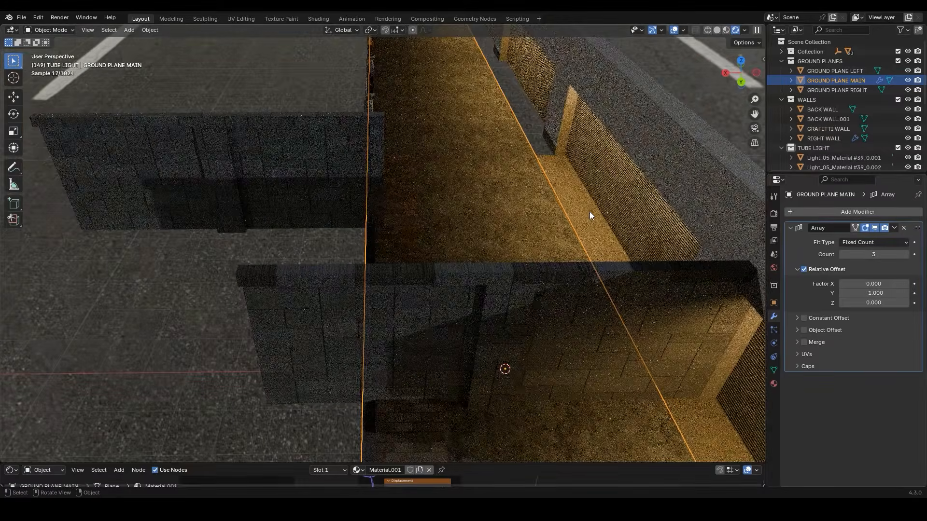
left_click(590, 211)
left_click(409, 222, "shift")
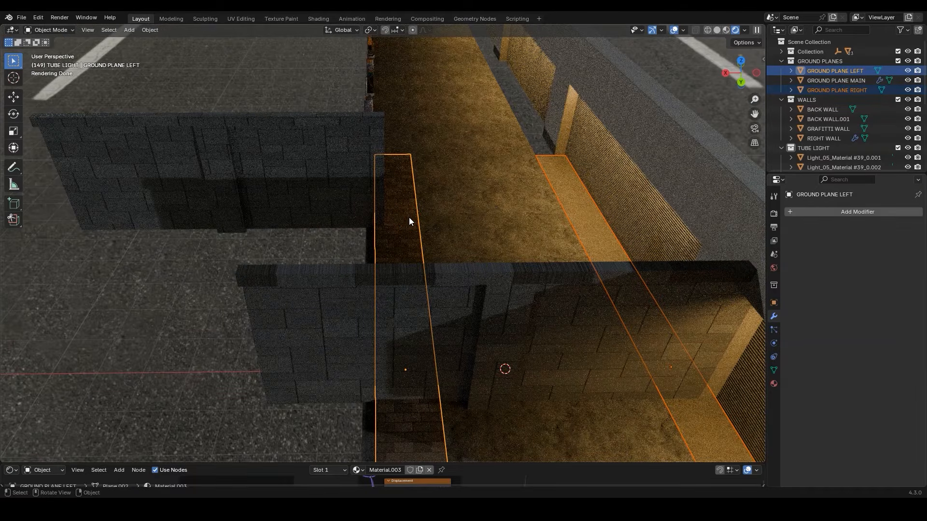
left_click(461, 201, "shift")
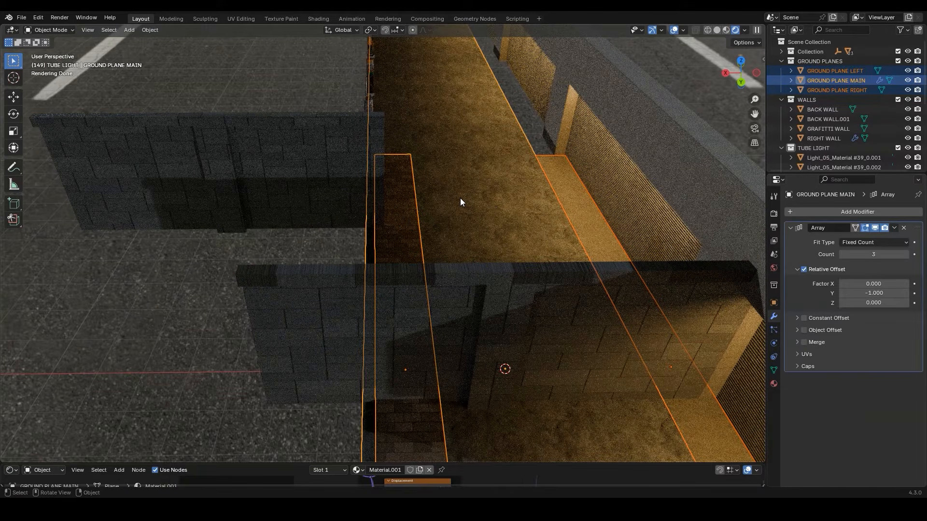
left_click(896, 229)
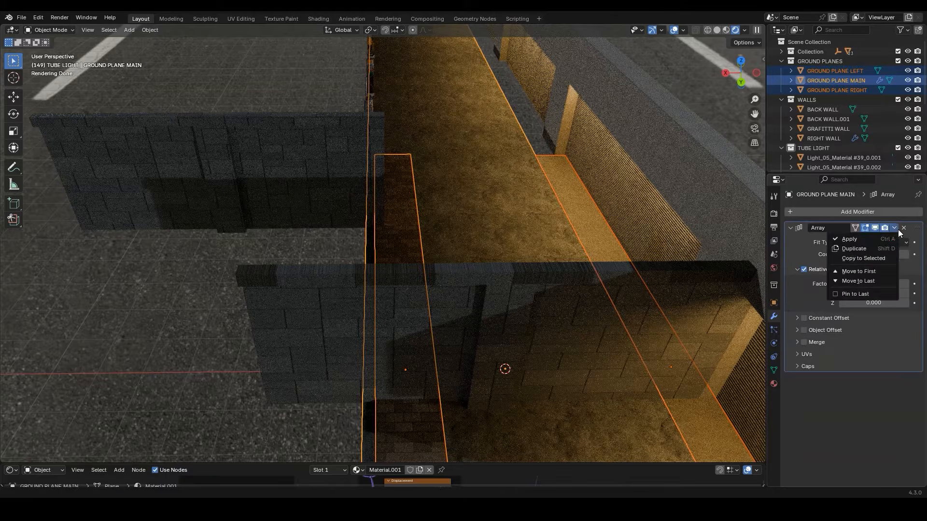
left_click(869, 258)
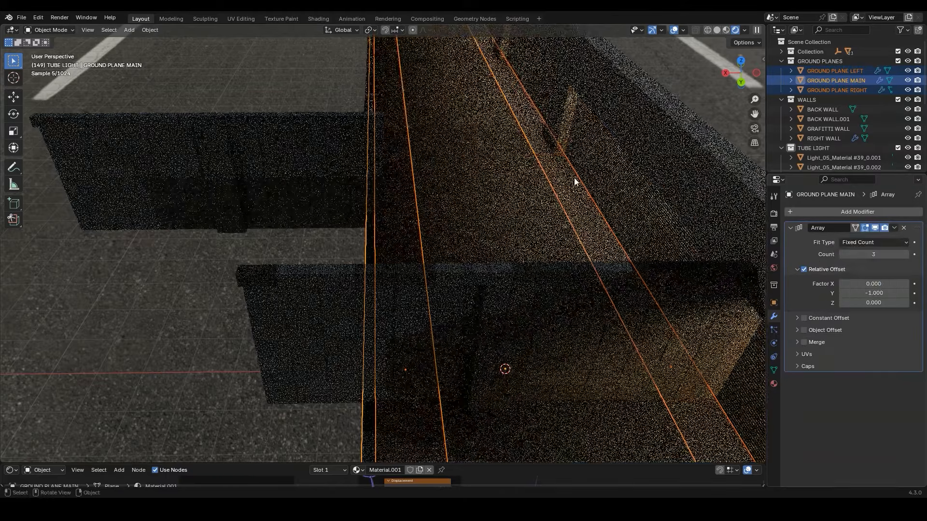
Duplicate GRAFITTI WALL along negative Y so the copy continues from the end of the original
middle_click_drag(503, 144, 411, 204)
key("alt+a")
left_click(596, 210)
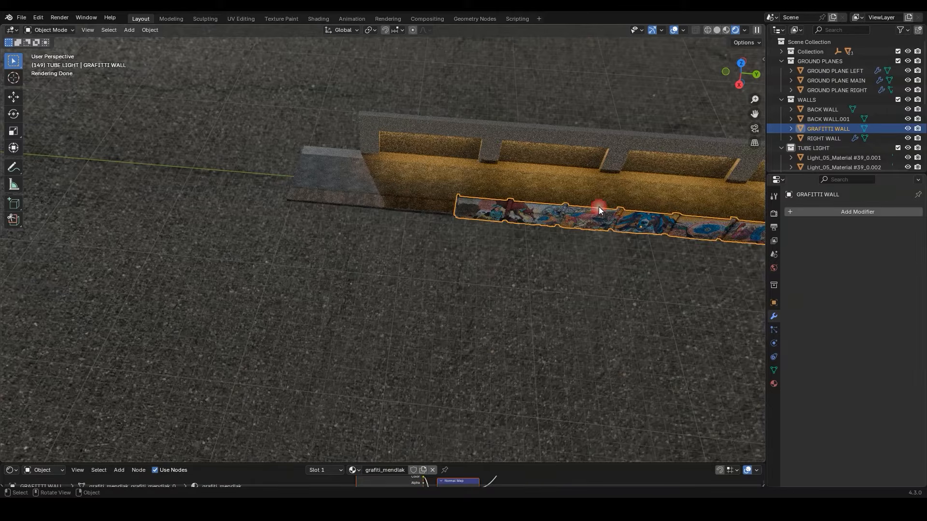
middle_click_drag(599, 206, 615, 182)
key("shift+d")
key("y")
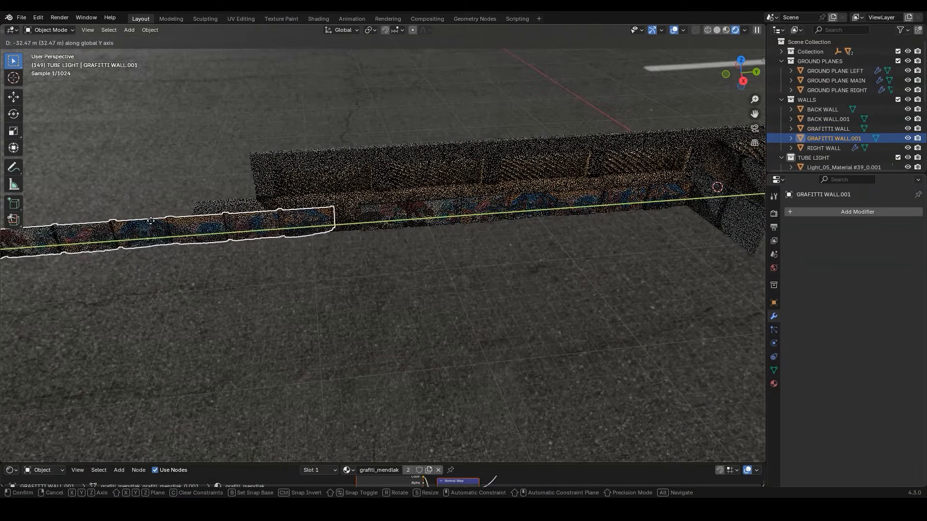
left_click(414, 205)
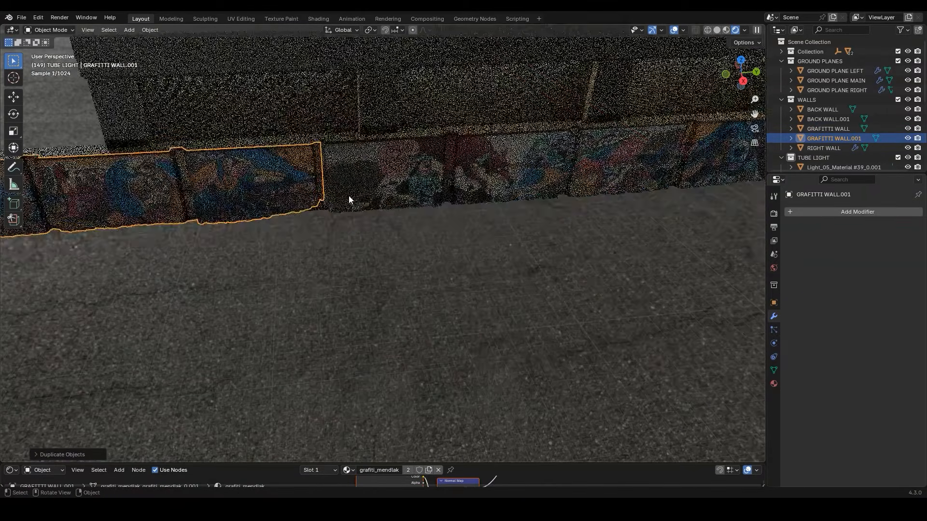
In top view, duplicate GRAFITTI WALL.001 in place and rotate the copy -90 degrees
key("KP_7")
key("shift+d")
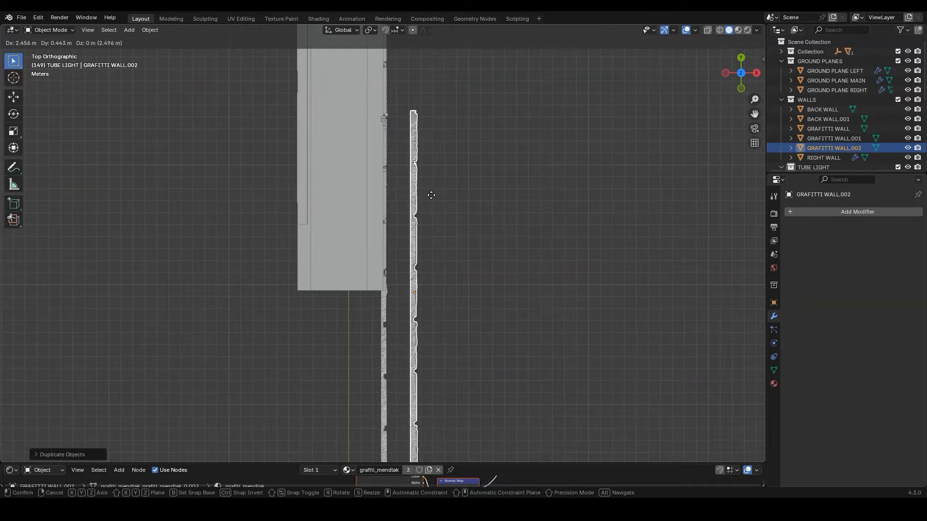
key("r")
type("-90")
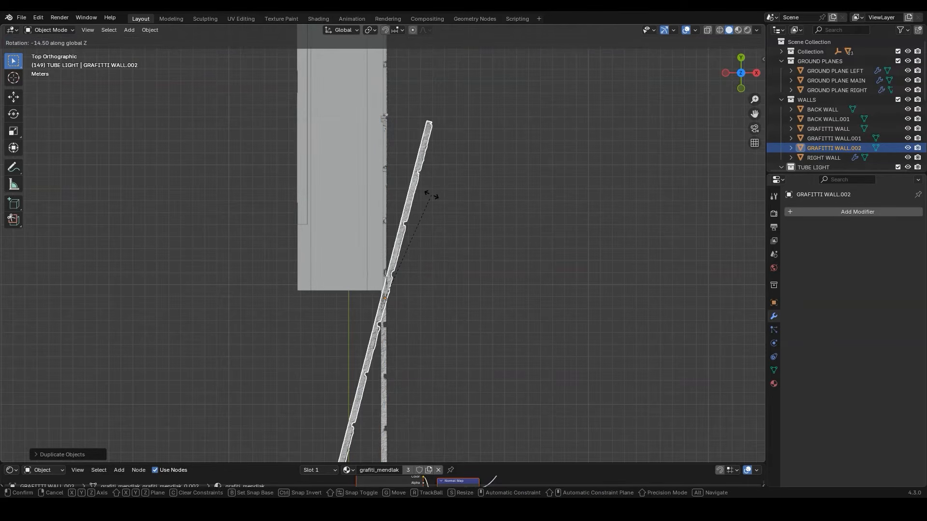
left_click(431, 195)
Move the rotated graffiti wall along negative X so it closes off the far end of the street
middle_click_drag(375, 226, 417, 213)
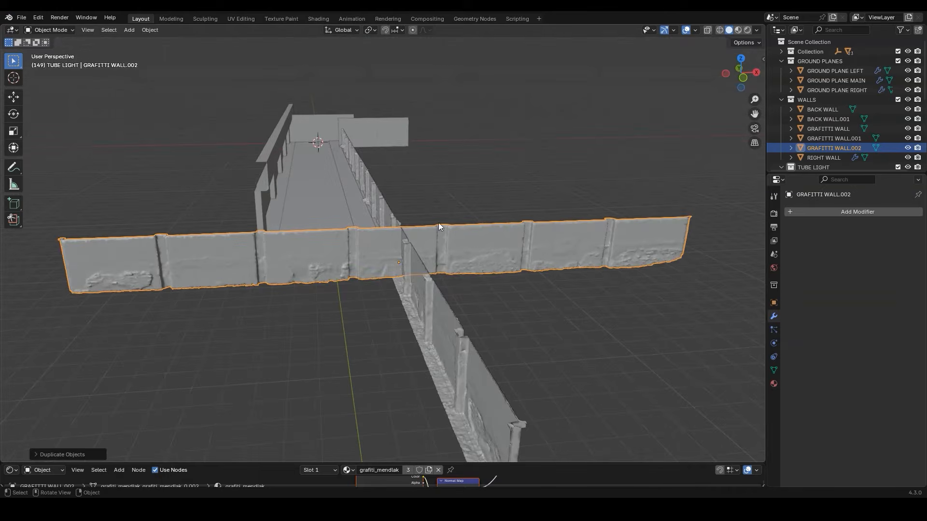
key("g")
key("x")
left_click(131, 248)
Duplicate RIGHT WALL in place and remove the Array modifier from the copy
middle_click_drag(259, 250, 355, 337)
left_click(511, 183)
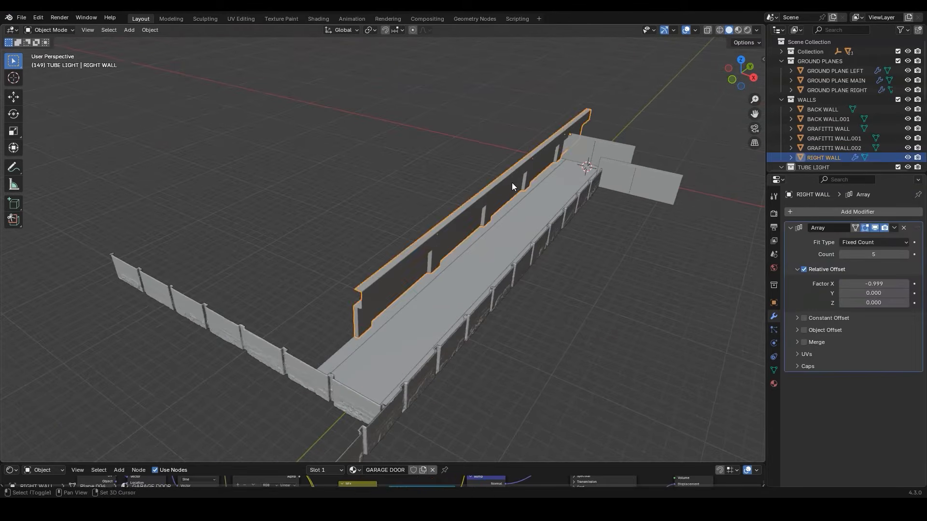
key("shift+d")
right_click(513, 182)
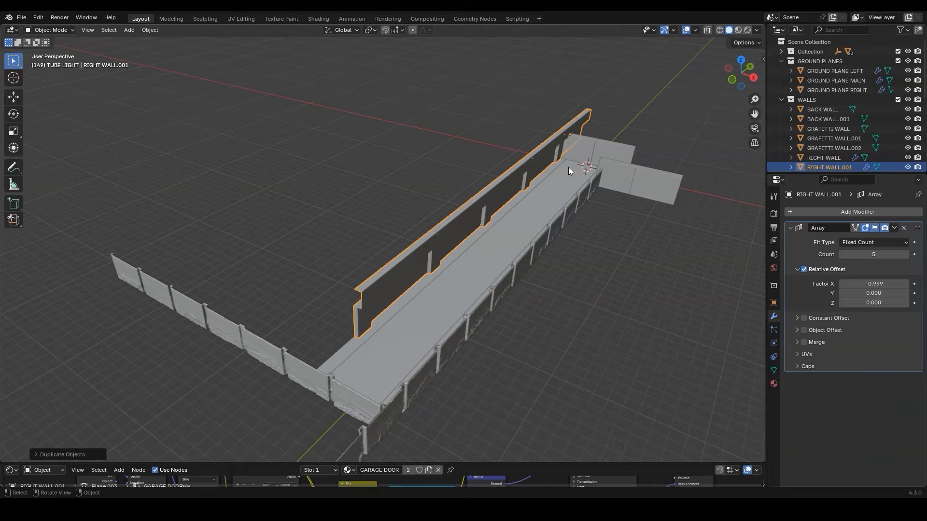
left_click(905, 227)
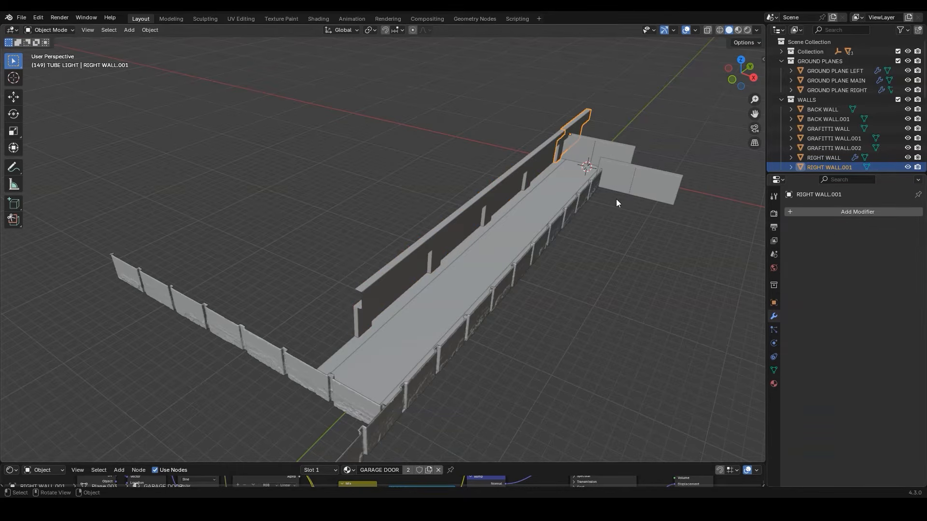
In top view, move RIGHT WALL.001 along negative Y to the far end of the street
key("KP_7")
key("g")
key("y")
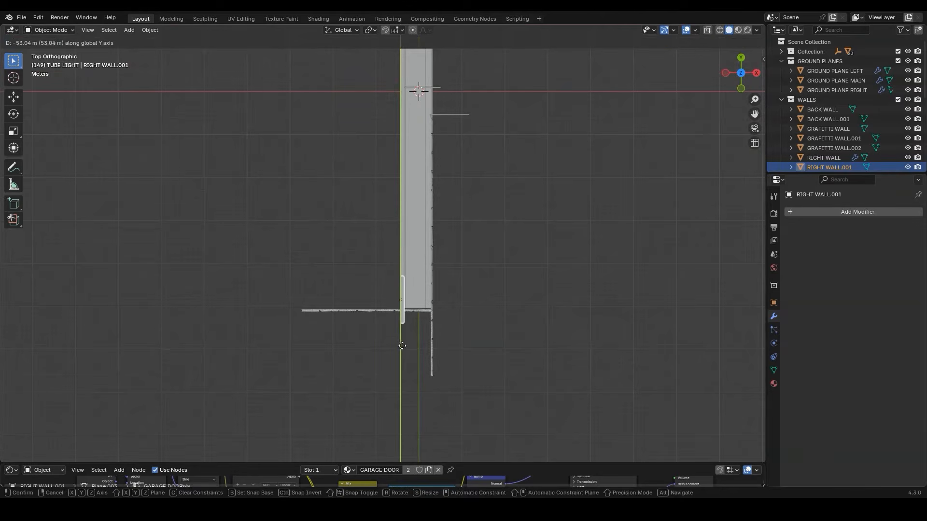
left_click(403, 335)
Rotate RIGHT WALL.001 perpendicular to the street and move it along X so it meets the arrayed right wall at the corner
scroll(404, 335, "up", 5)
key("r")
left_click(544, 366)
key("g")
key("x")
left_click(464, 270)
Duplicate the open end edge loop of RIGHT WALL.001's upper section in place and separate it into its own object
middle_click_drag(463, 271, 420, 244)
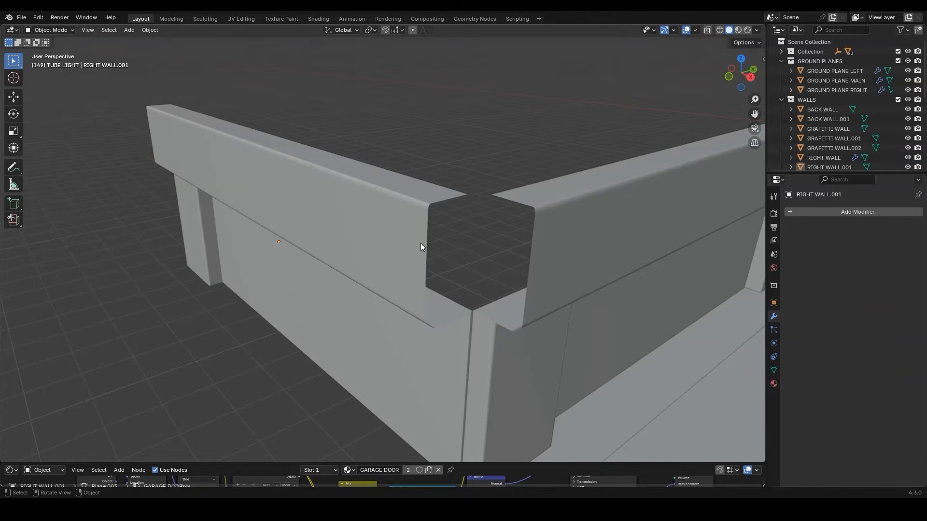
left_click(421, 243)
key("Tab")
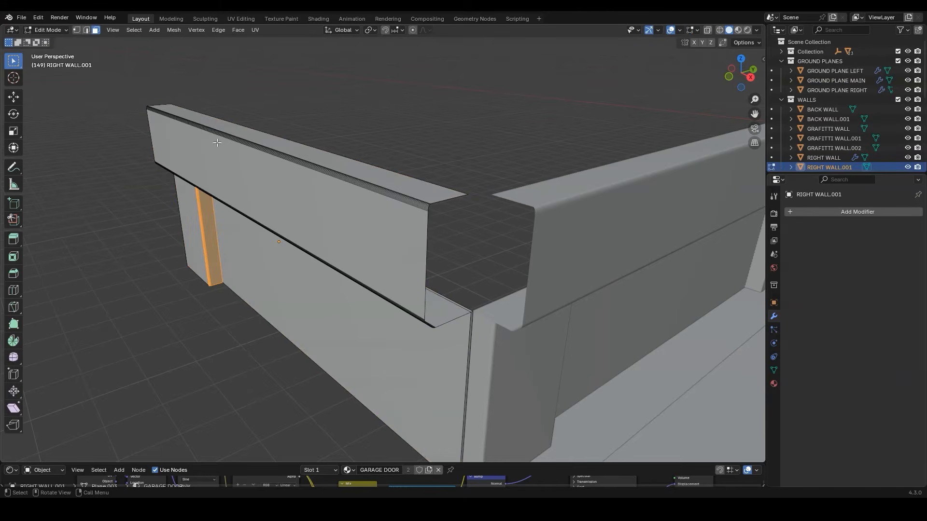
left_click(87, 31)
scroll(462, 243, "up", 1)
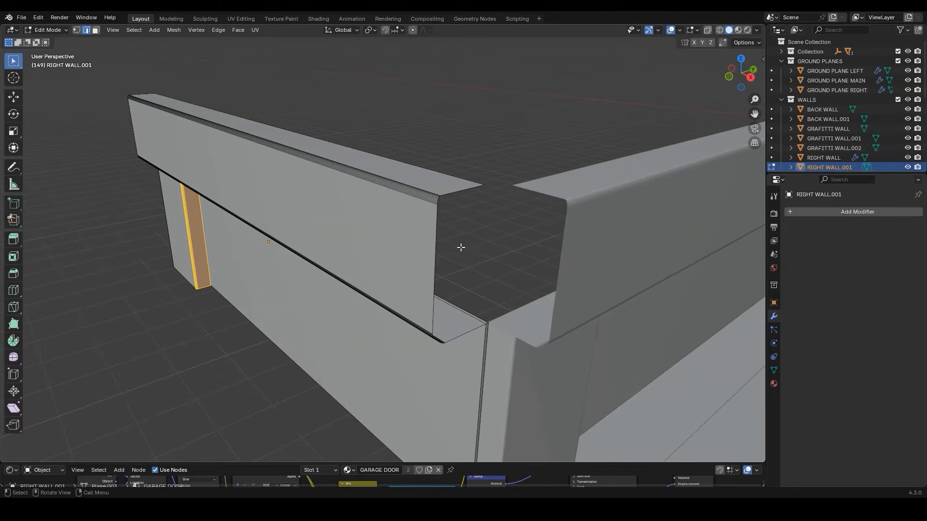
left_click(435, 242, "alt")
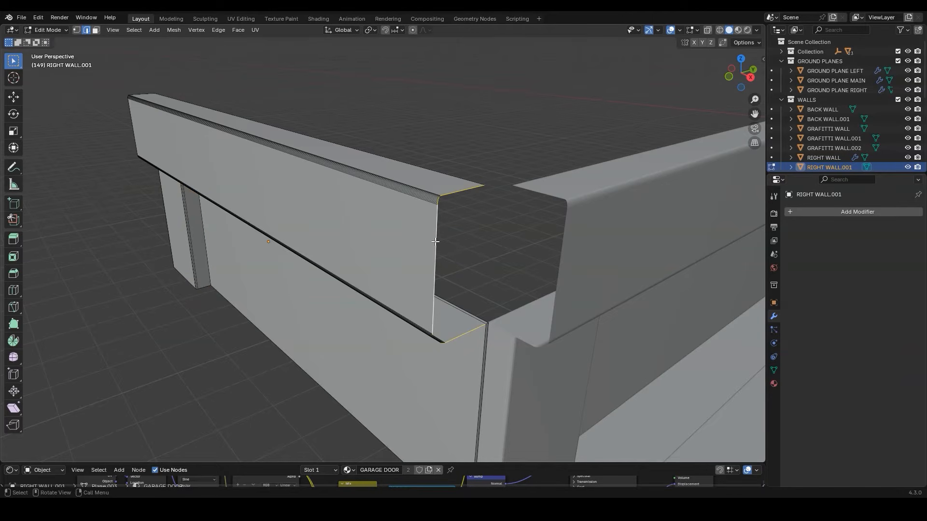
mouse_move(459, 207)
middle_mouse_down()
mouse_move(407, 209)
mouse_move(466, 222)
middle_mouse_up()
key("shift+d")
right_click(542, 176)
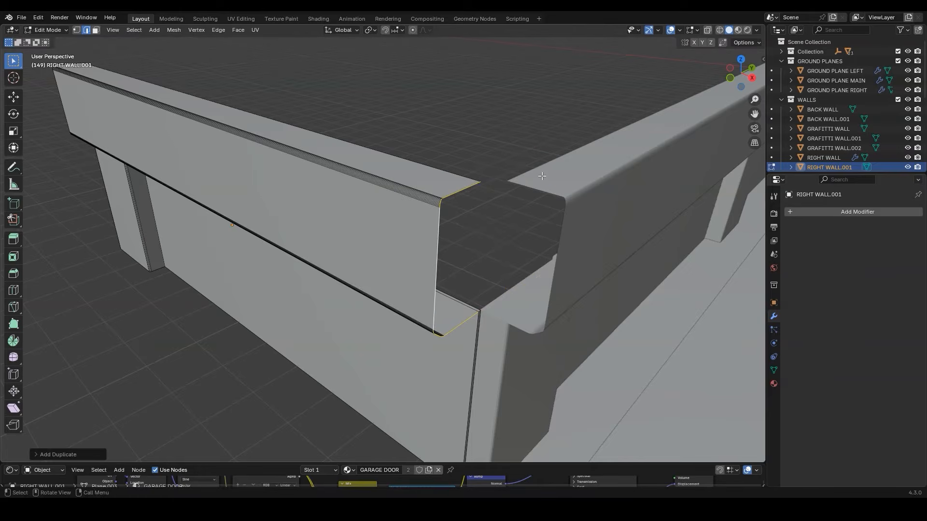
key("p")
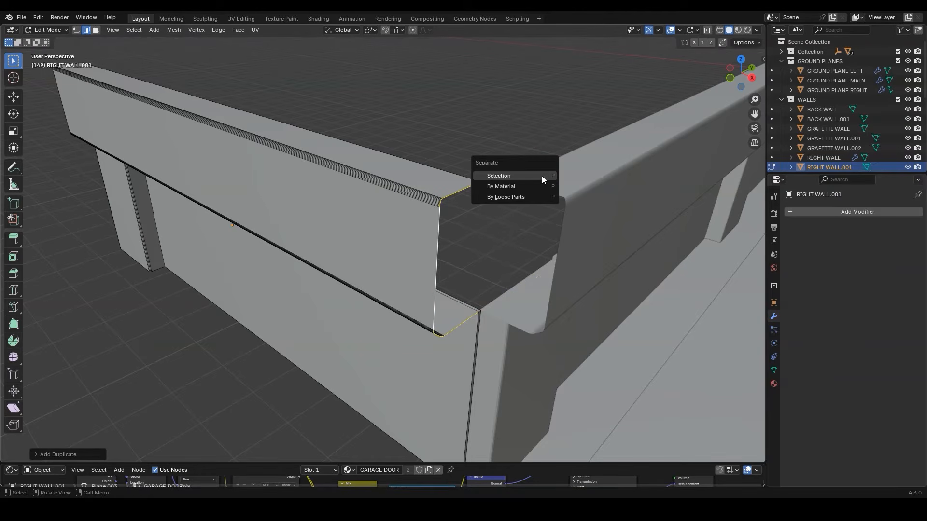
left_click(542, 175)
key("Tab")
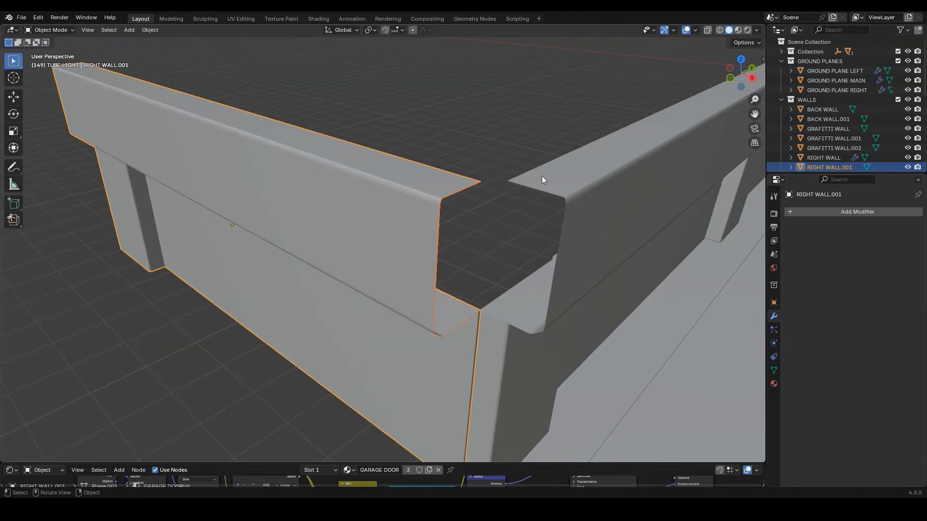
Edit RIGHT WALL.002 with the Spin tool on the Z axis and place the 3D cursor at the walls' inner corner in top view
left_click(459, 191)
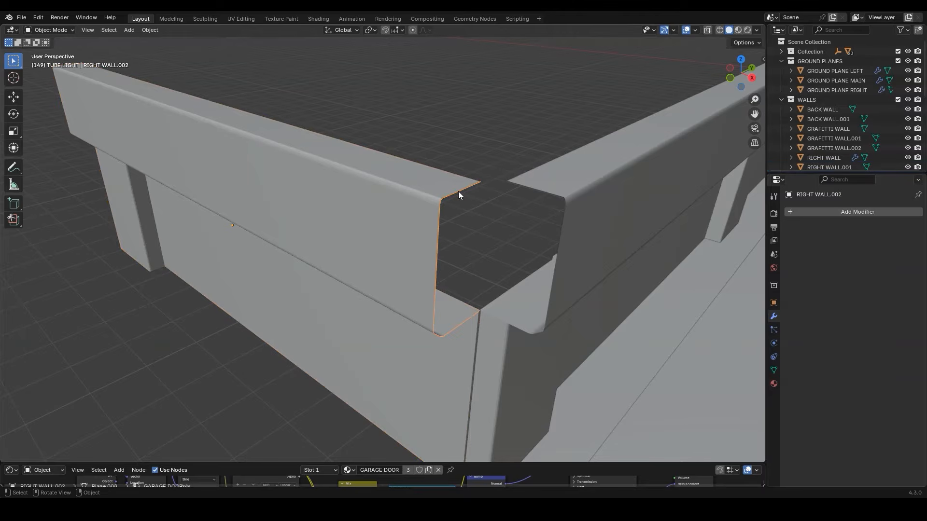
key("Tab")
left_click(459, 192, "alt")
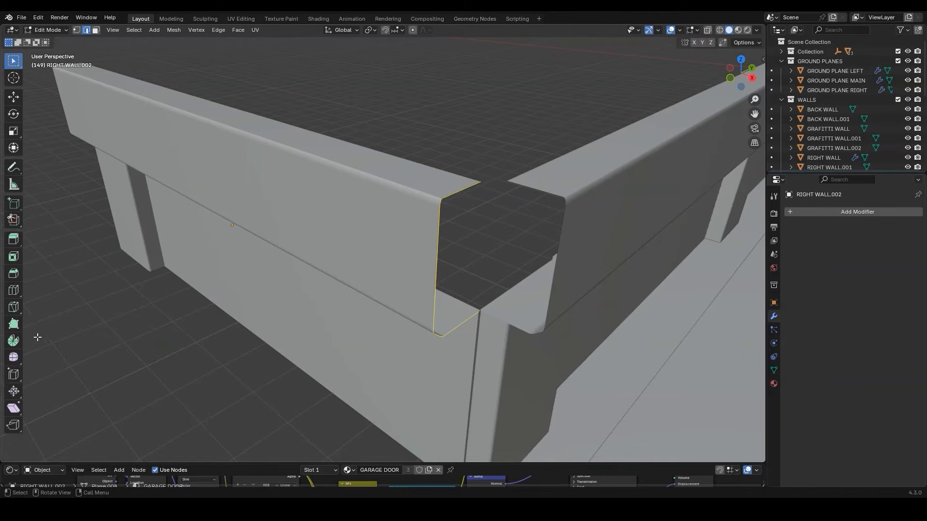
left_click(13, 341)
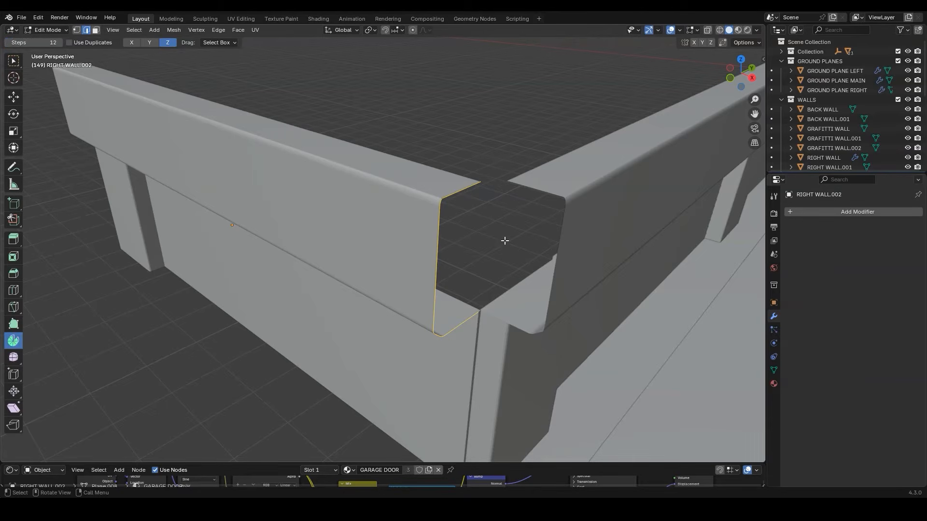
key("KP_7")
scroll(381, 169, "up", 3)
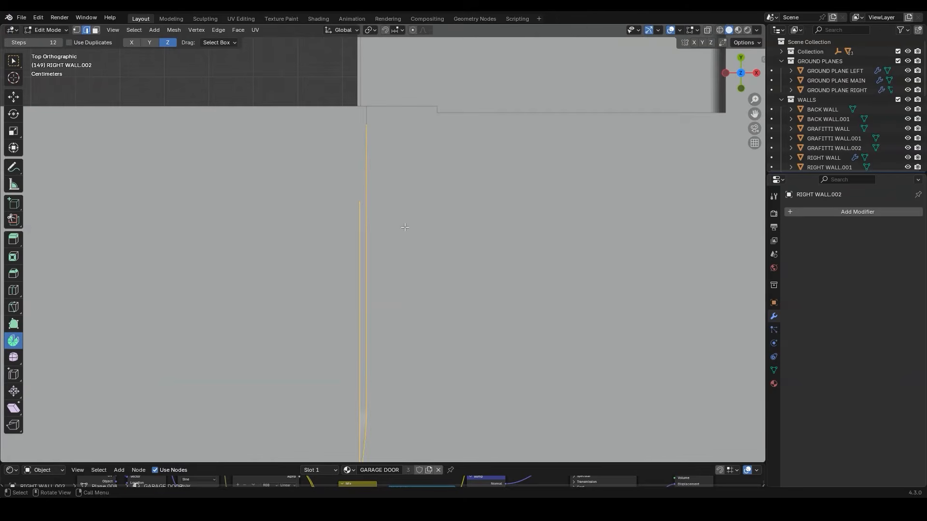
middle_click_drag(377, 136, 421, 181)
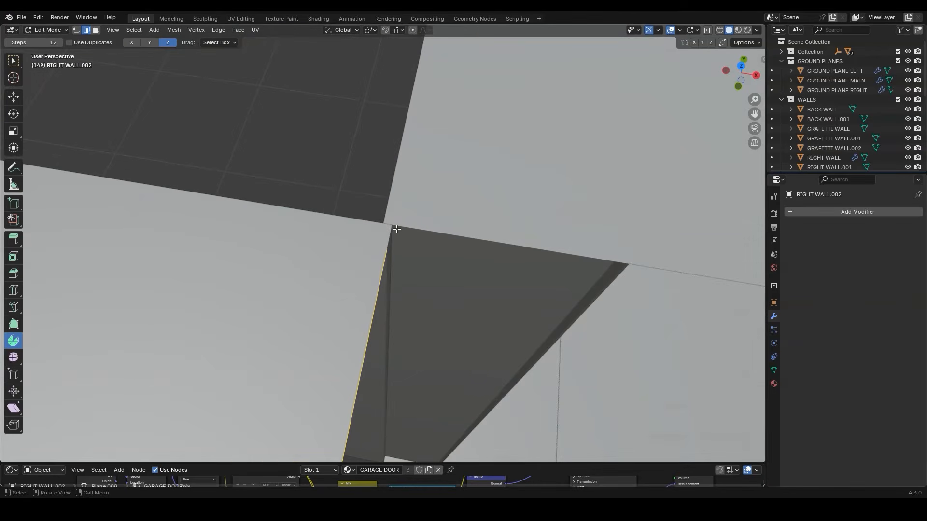
key("KP_7")
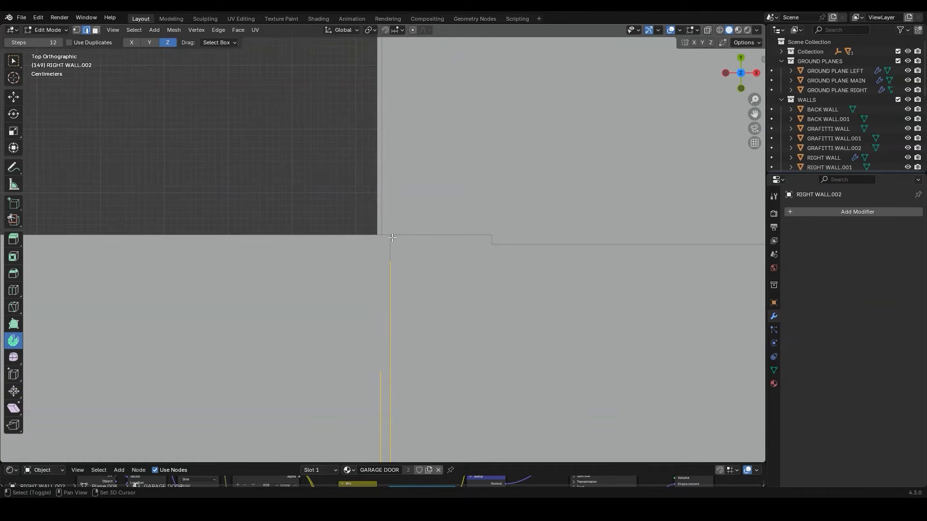
right_click(389, 234, "shift")
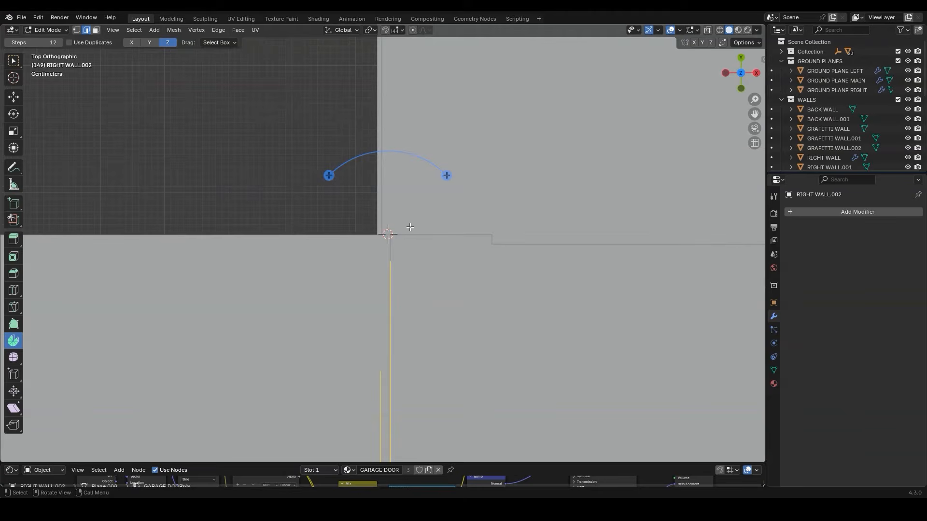
Spin the edge profile about the 3D cursor to form a rounded corner reaching the arrayed right wall, and return to Object Mode
scroll(410, 227, "down", 3)
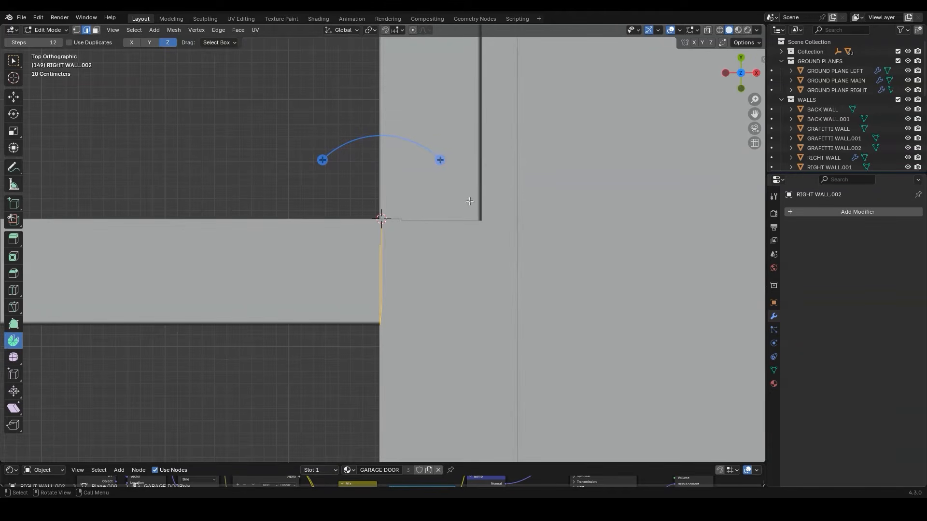
left_click_drag(323, 159, 308, 259)
left_click_drag(338, 275, 328, 274)
left_click_drag(428, 219, 424, 220)
middle_click_drag(484, 221, 447, 215)
key("Tab")
Apply Shade Auto Smooth to the rounded corner piece
right_click(447, 216)
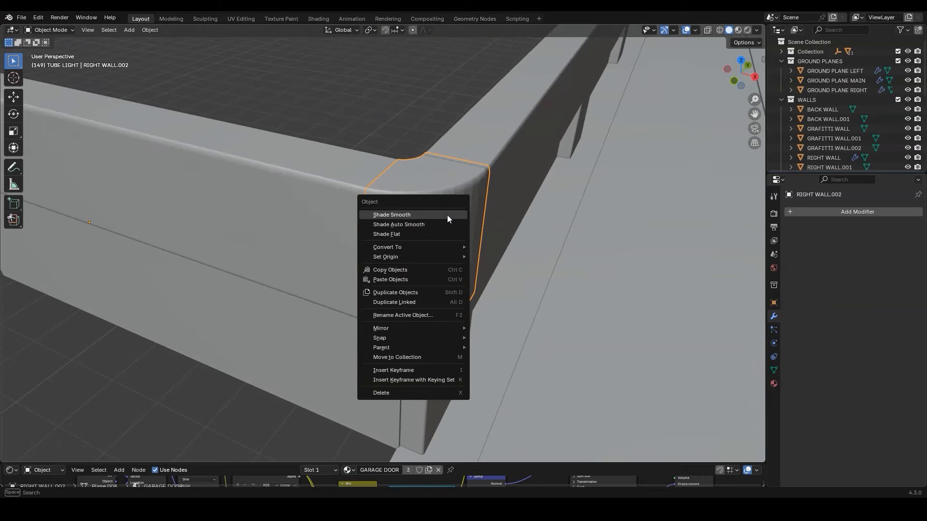
left_click(444, 225)
key("alt+a")
mouse_move(450, 218)
middle_mouse_down()
mouse_move(437, 190)
mouse_move(363, 176)
mouse_move(480, 288)
middle_mouse_up()
left_click(480, 288)
Show the scene in rendered shading and remove the GARAGE DOOR material from the corner piece, leaving only GARAGE
key("z")
left_click(481, 225)
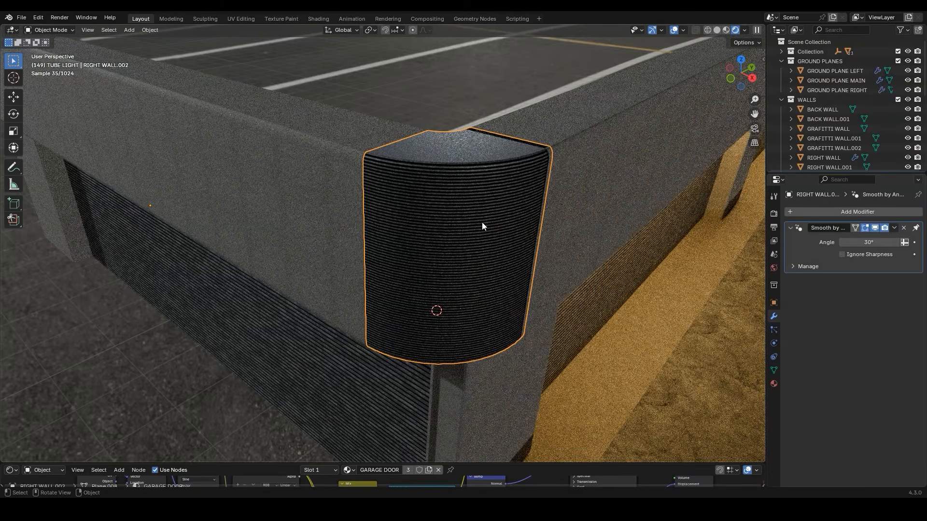
middle_click_drag(344, 363, 396, 269)
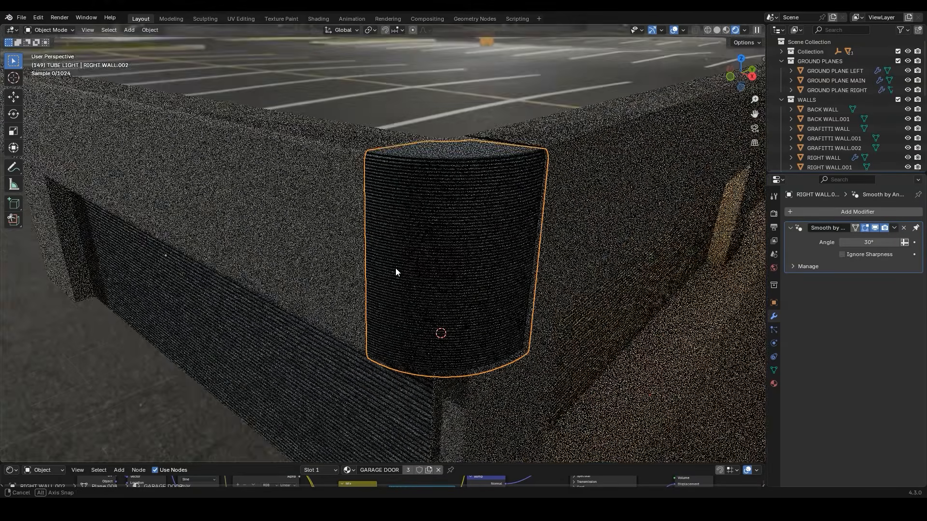
left_click(776, 384)
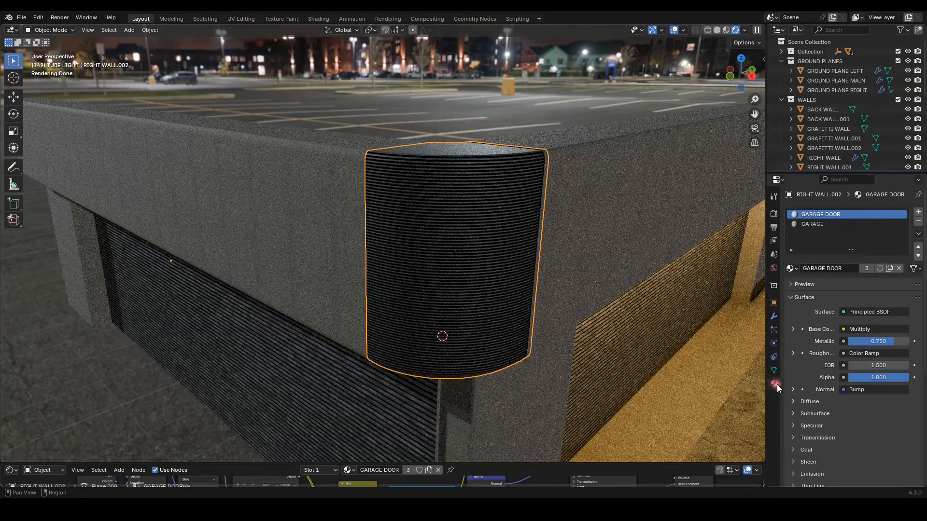
left_click(917, 223)
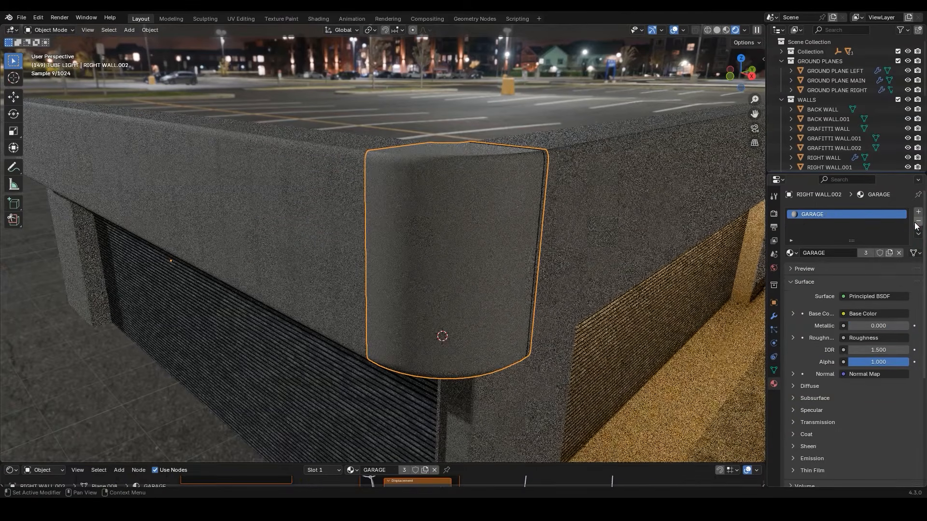
Unwrap the corner piece's UVs with the Conformal method and scale all its UVs by 10
left_click(233, 18)
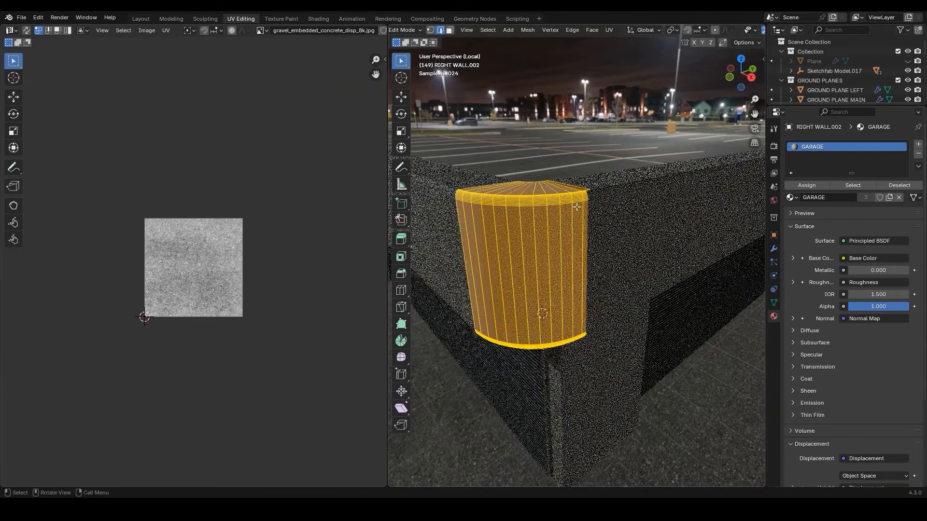
middle_click_drag(512, 221, 525, 216, "shift")
key("u")
mouse_move(514, 228)
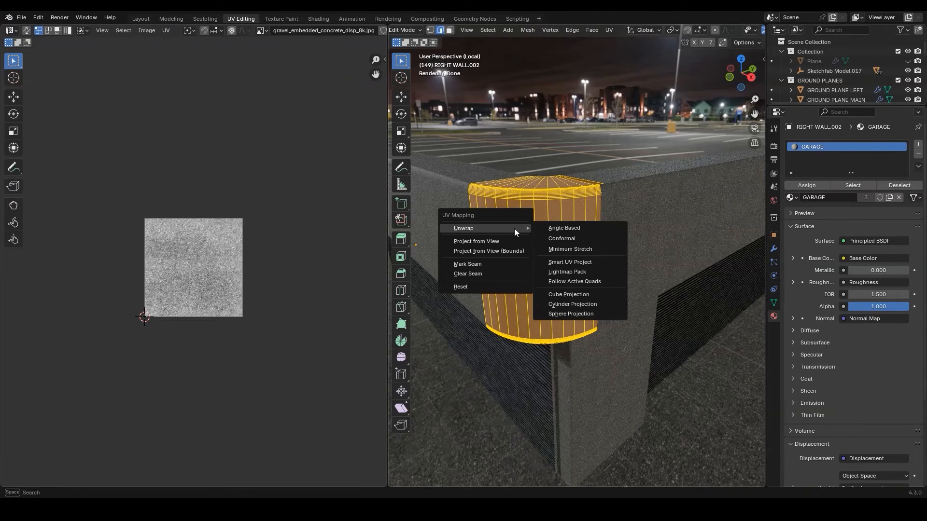
left_click(568, 238)
key("a")
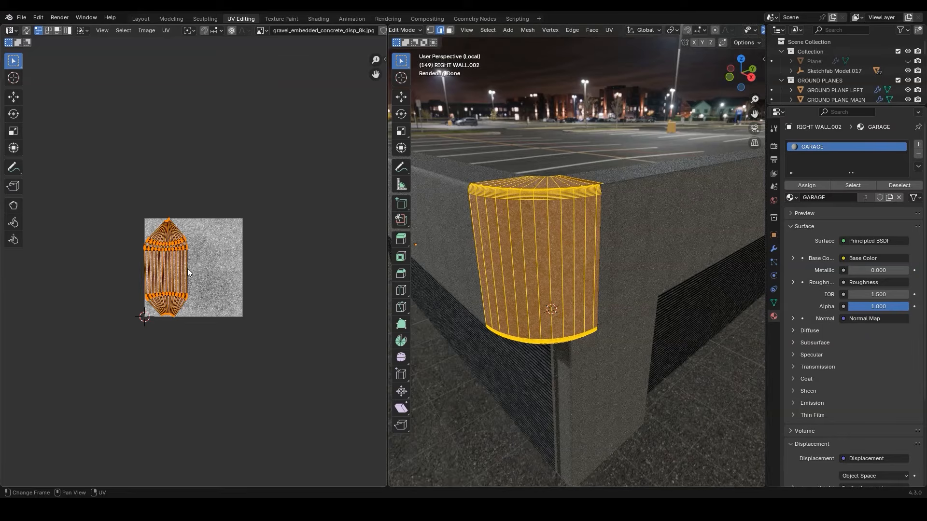
type("s10")
key("Return")
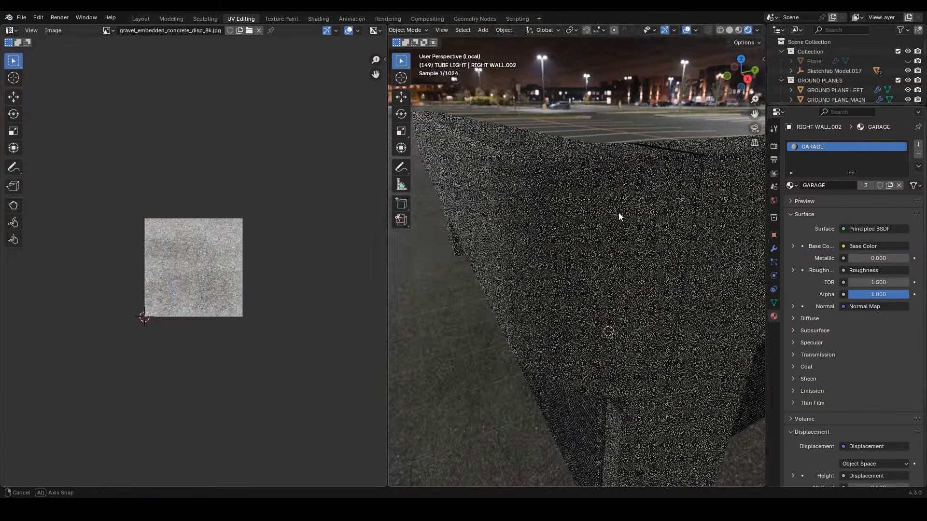
middle_click_drag(621, 216, 609, 168)
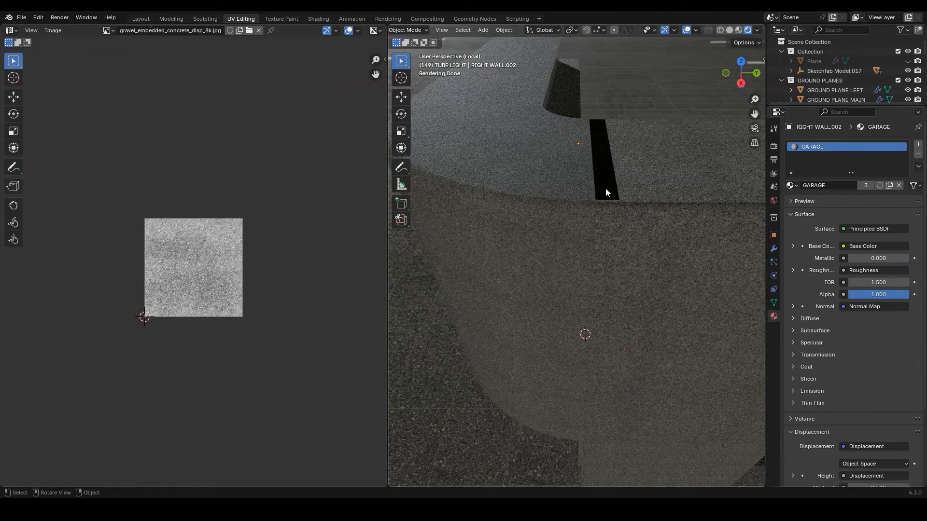
middle_click_drag(595, 200, 530, 174)
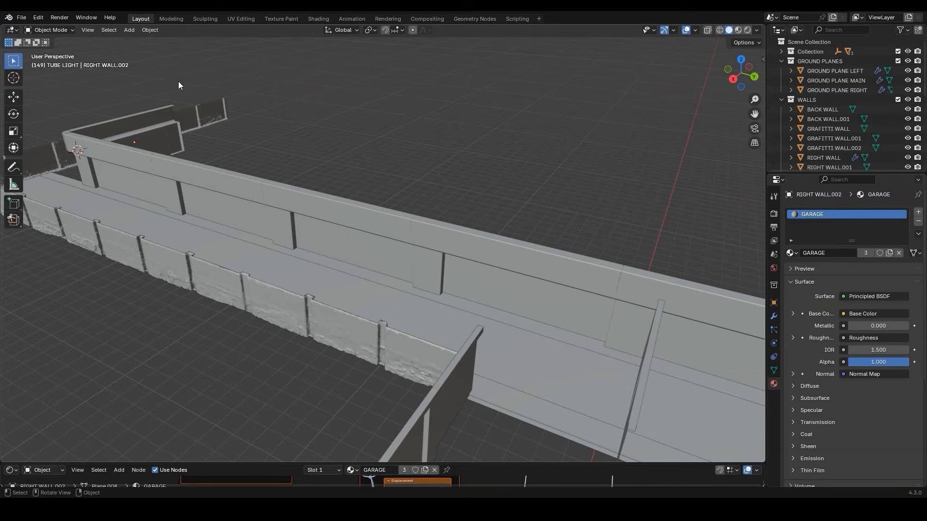
Import the car model supra.glb as glTF 2.0
left_click(22, 17)
mouse_move(34, 152)
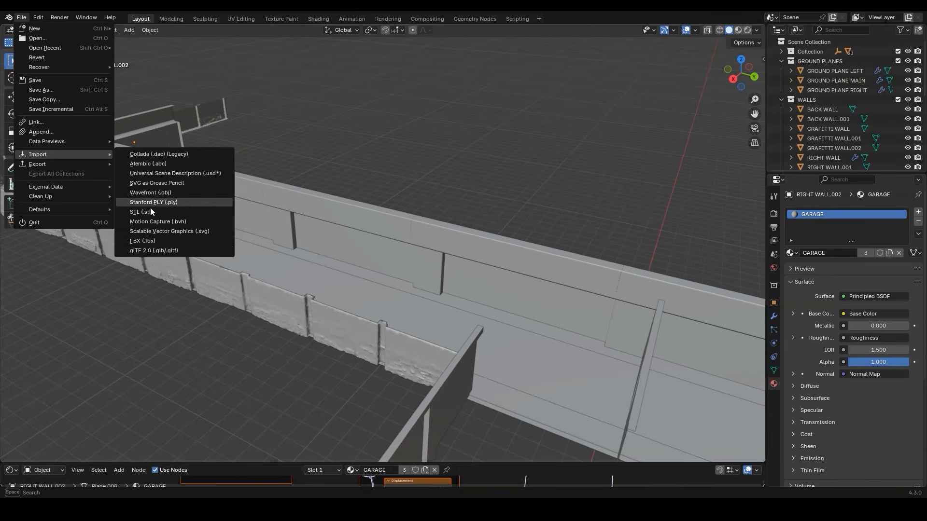
left_click(145, 250)
left_click(473, 266)
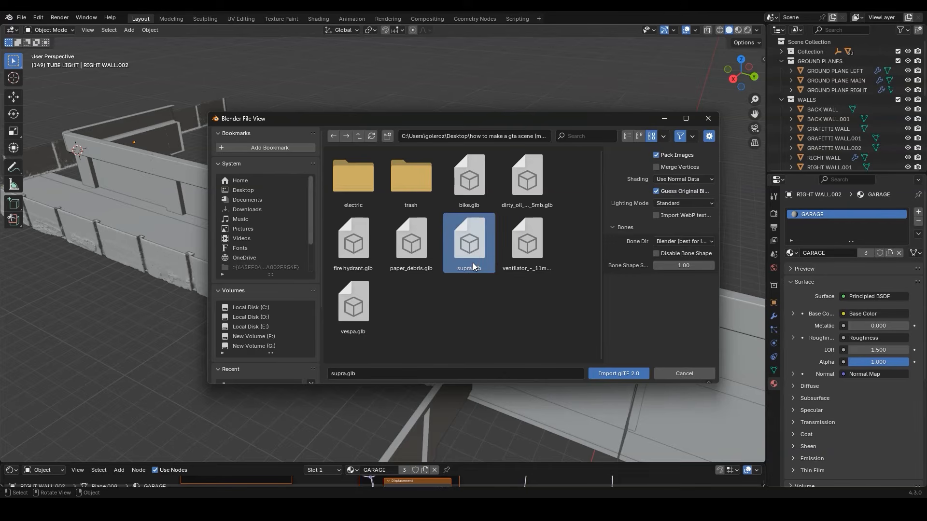
left_click(612, 375)
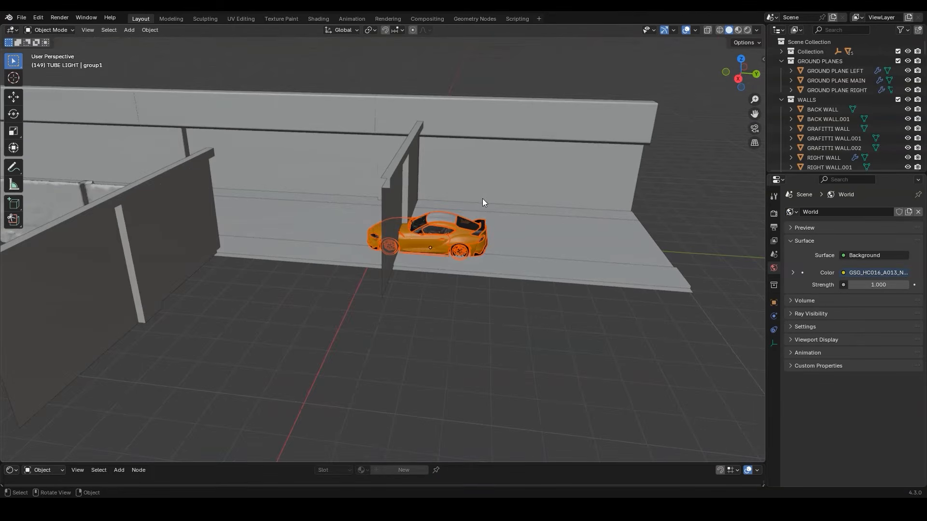
Move the imported car along the Y axis, out past the open end of the street
middle_click_drag(482, 198, 440, 210, "shift")
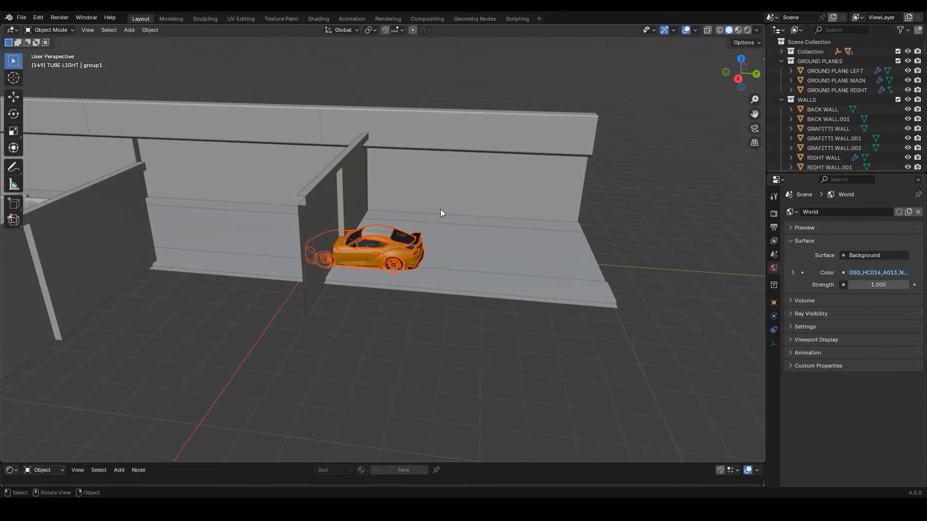
key("g")
key("y")
left_click(720, 245)
middle_click_drag(719, 245, 512, 209, "shift")
scroll(511, 210, "up", 3)
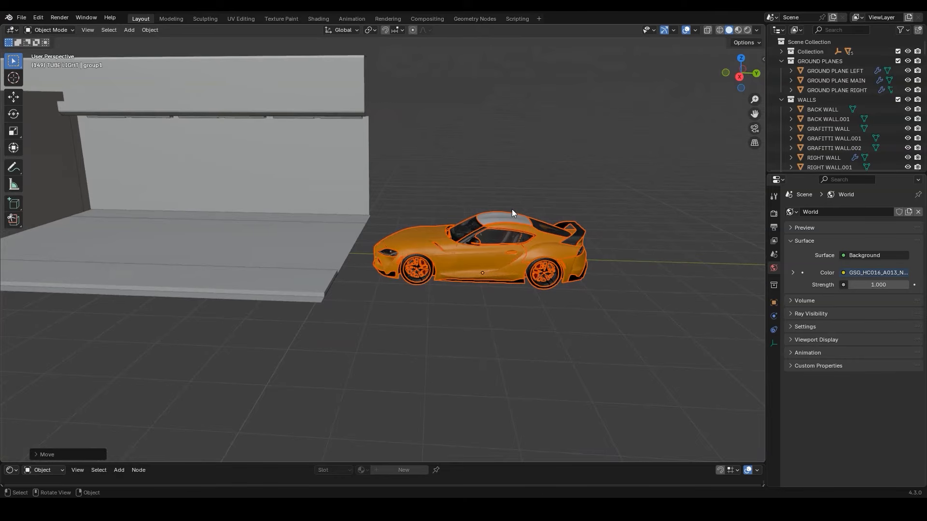
Snap the 3D cursor to the selected car and add a cube empty there
key("shift+s")
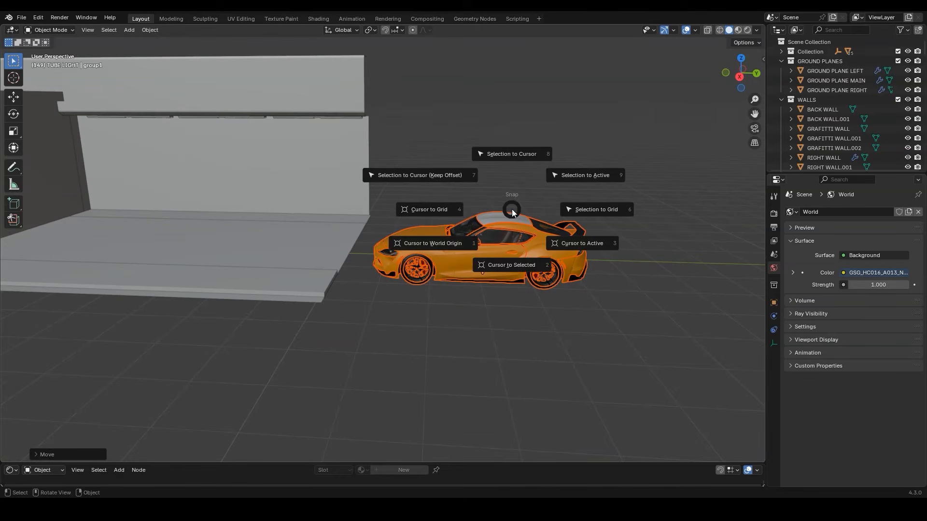
left_click(513, 259)
key("shift+a")
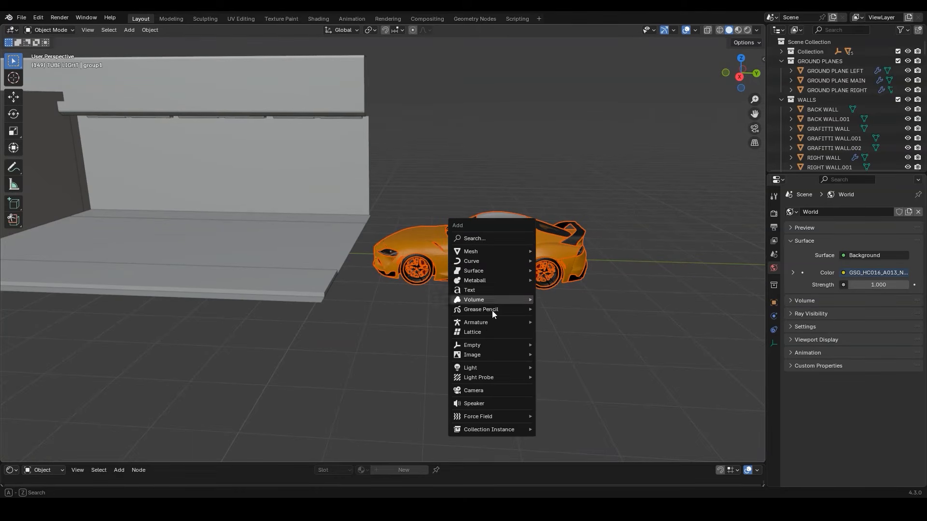
mouse_move(481, 345)
left_click(562, 387)
middle_click_drag(562, 387, 558, 314)
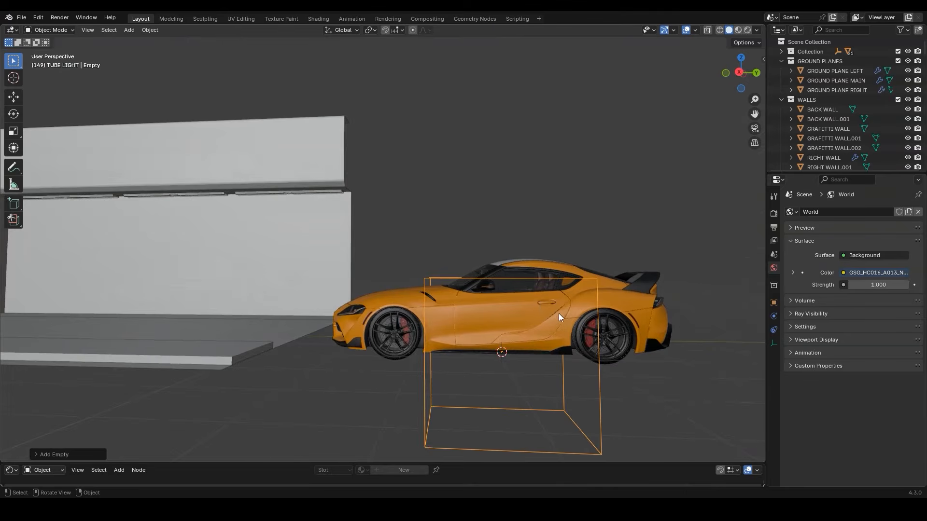
Raise the cube empty along Z and scale it along Z and Y so it encloses the car
key("g")
key("z")
left_click(567, 272)
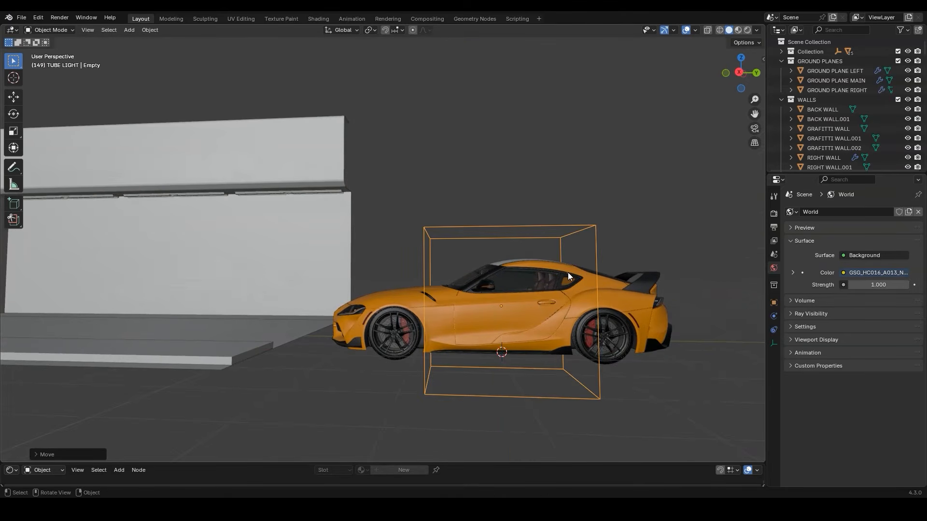
key("s")
key("z")
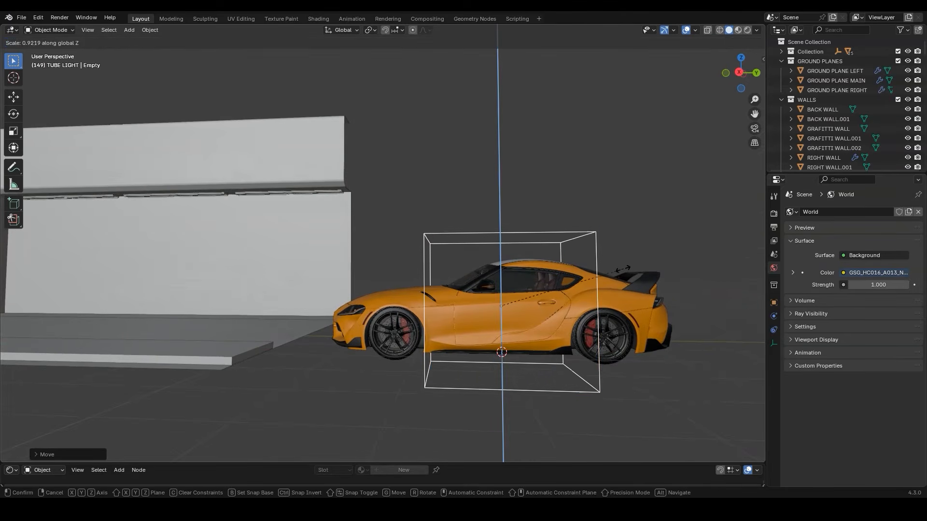
left_click(602, 274)
key("s")
key("y")
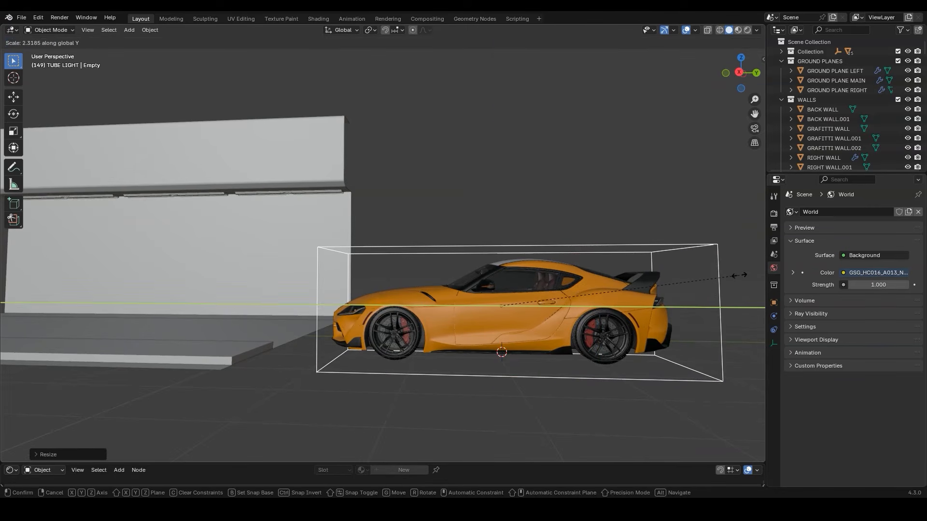
left_click(685, 270)
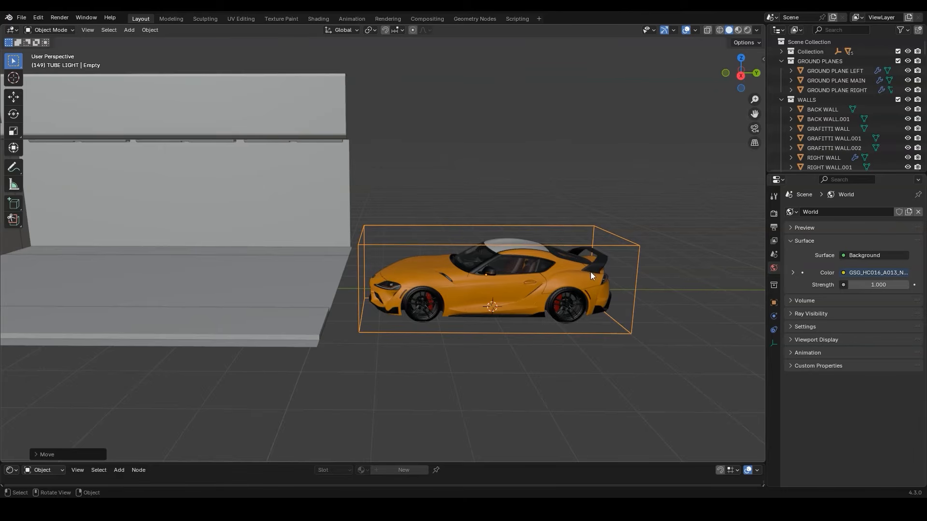
Parent all car parts to the cube empty with Object (Keep Transform) and test the link with a trial move
left_click_drag(635, 209, 367, 337)
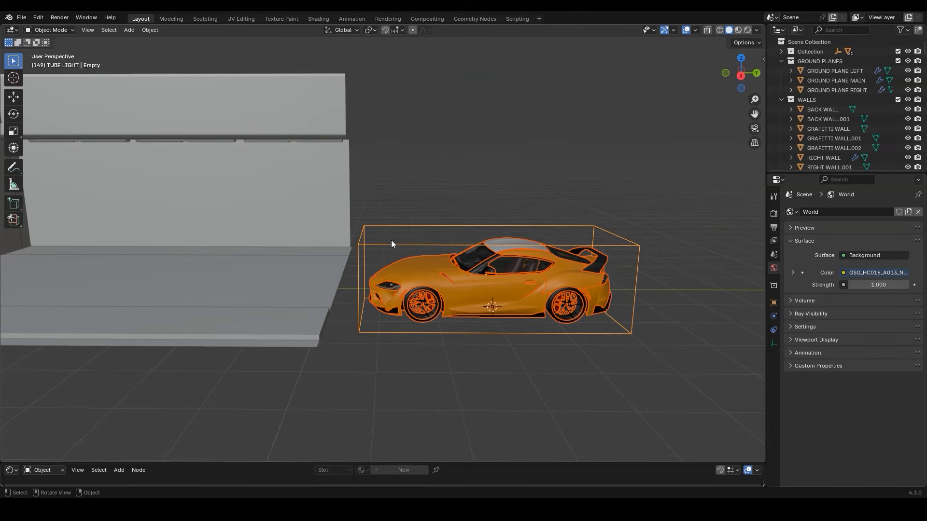
key("ctrl+p")
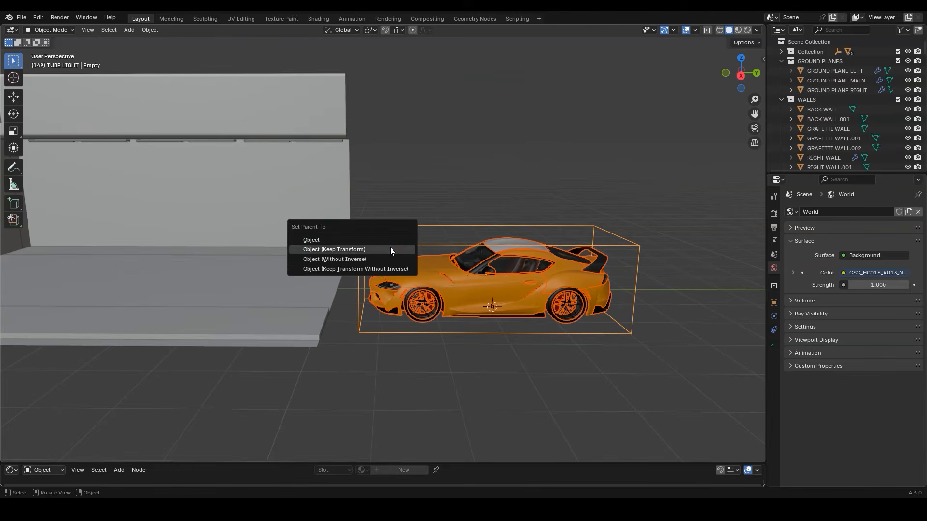
left_click(390, 248)
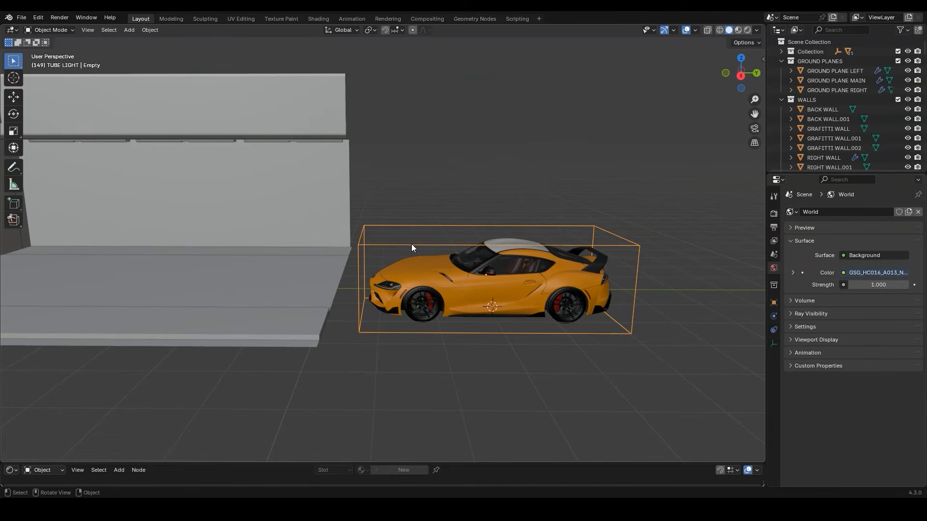
key("g")
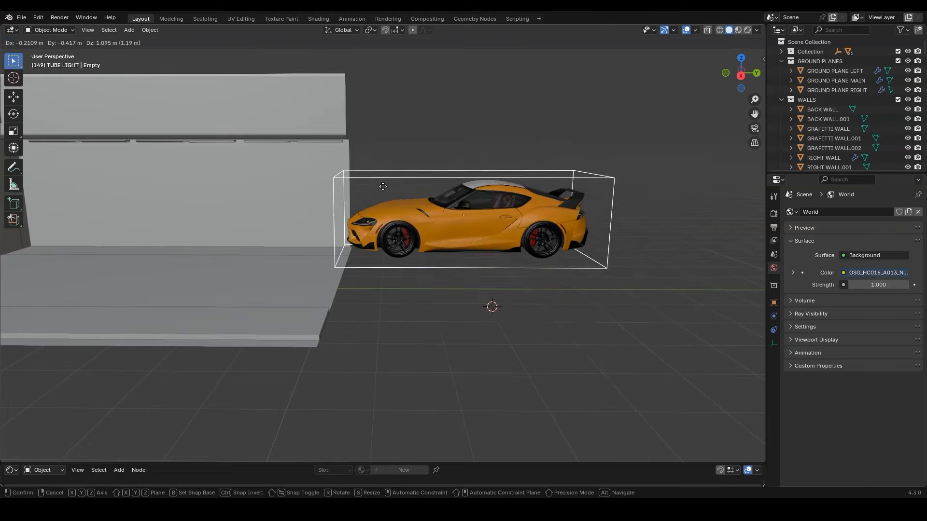
right_click(435, 198)
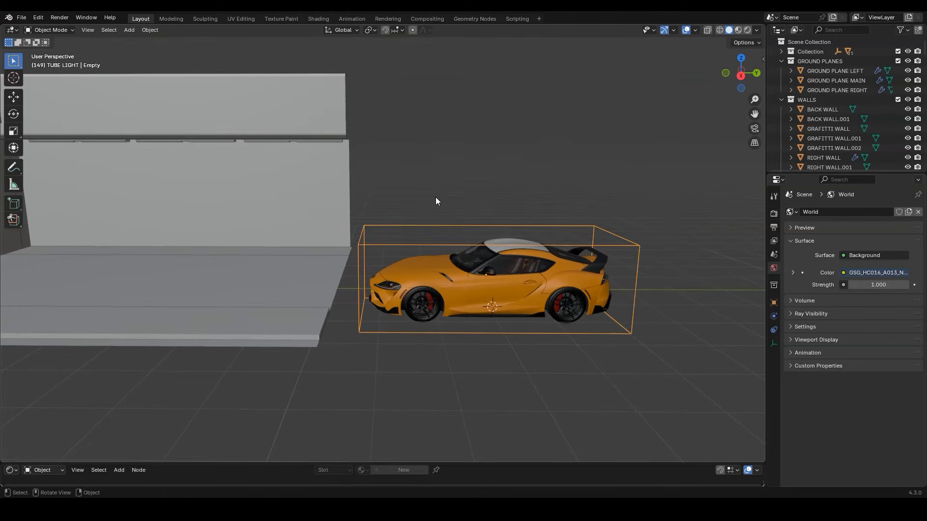
Move the car and its cube empty into a new collection named SUPRA
left_click_drag(624, 199, 363, 340, "shift")
key("m")
left_click(363, 335)
type("SUPRA")
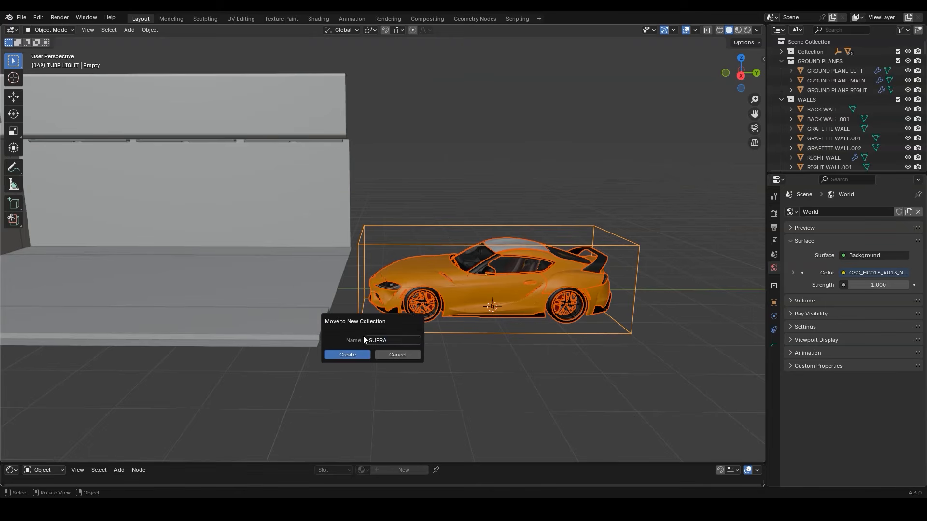
key("Return")
Place the car on the street from the top view and adjust its height along Z so the tyres rest on the ground
key("KP_7")
key("g")
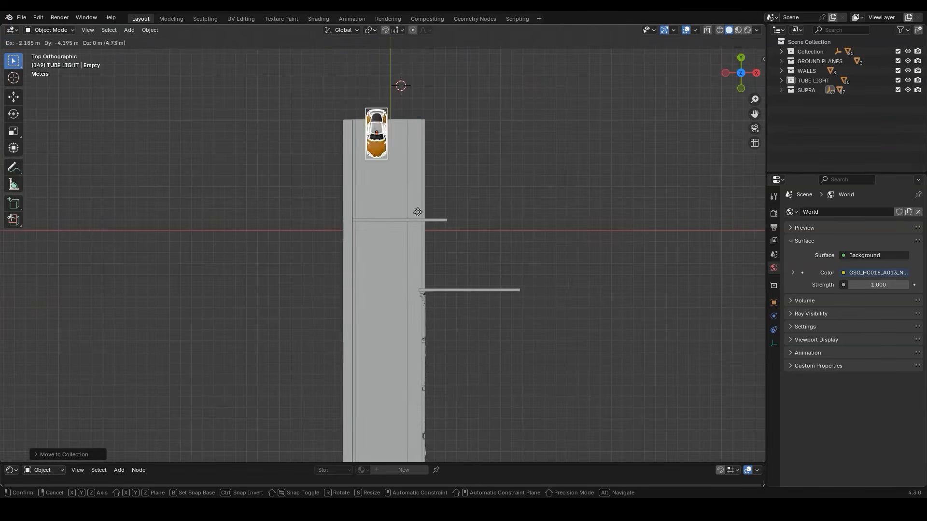
left_click(417, 427)
key("KP_Decimal")
middle_click_drag(485, 285, 431, 233)
scroll(431, 233, "up", 5)
key("g")
key("z")
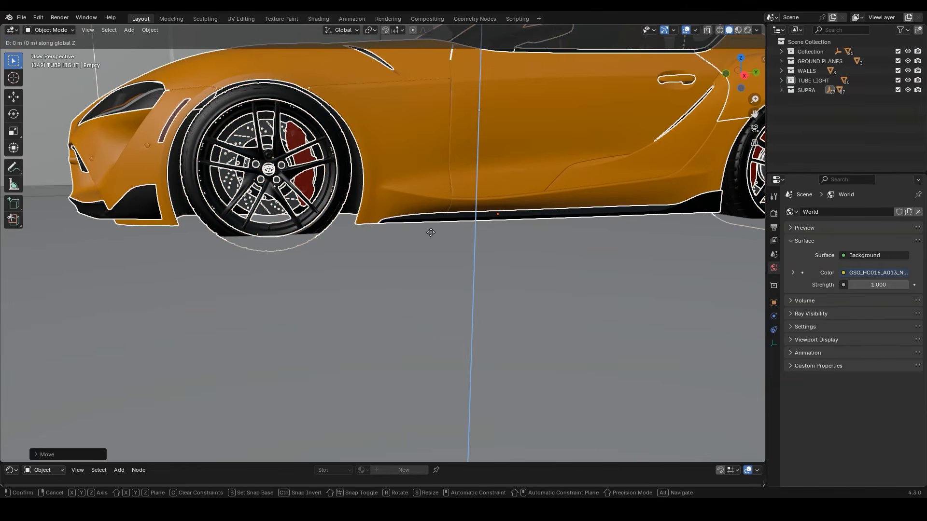
left_click(434, 216)
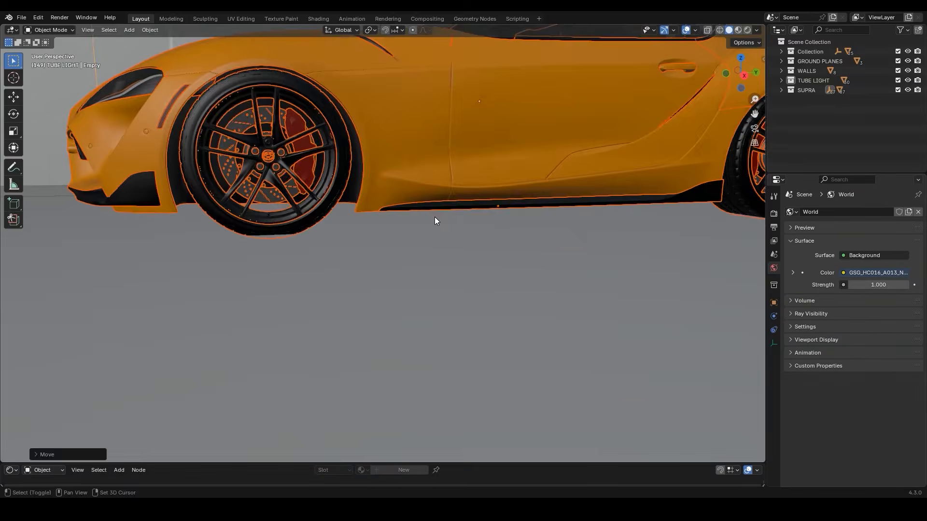
Preview the car on the street in rendered shading from behind
key("z")
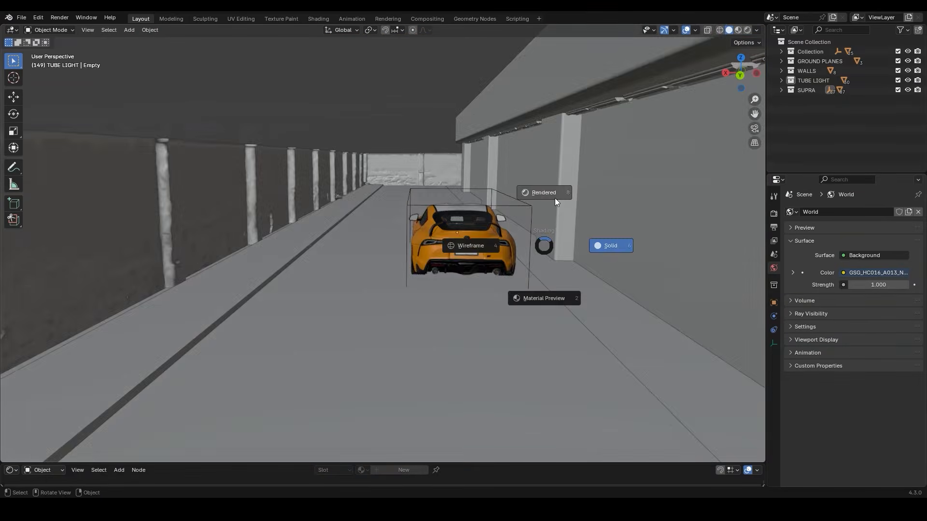
left_click(554, 199)
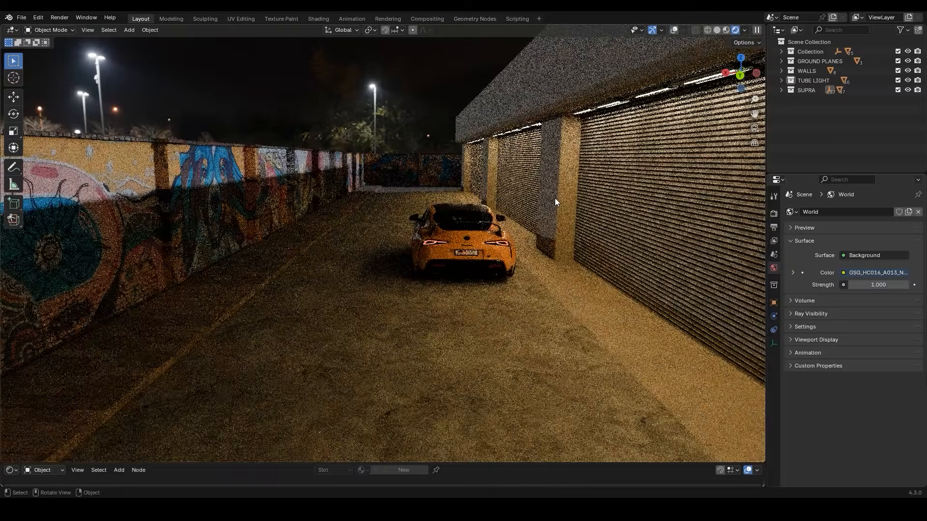
scroll(554, 201, "up", 5)
middle_click_drag(577, 196, 598, 193)
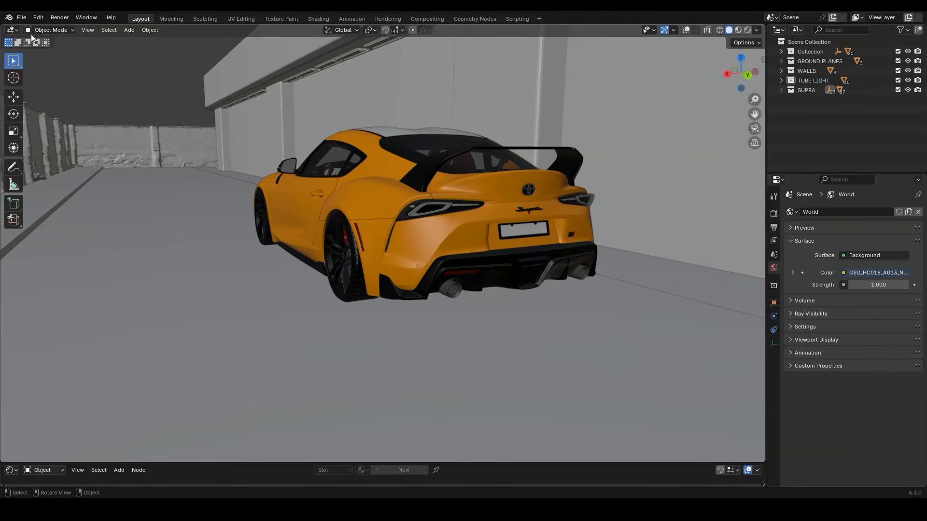
Import the dusty trash dumpster model as glTF 2.0 and move it along Y, out past the street's open end
left_click(22, 18)
mouse_move(55, 154)
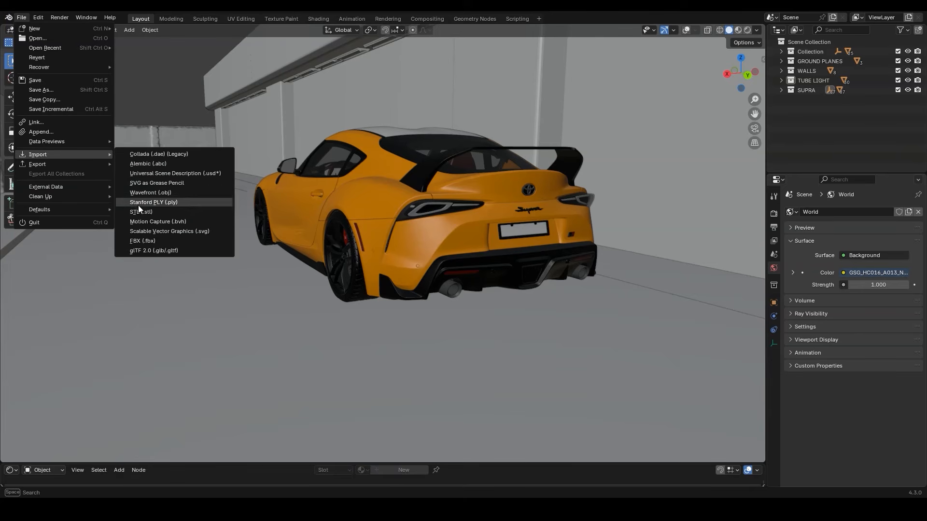
left_click(155, 250)
double_click(401, 182)
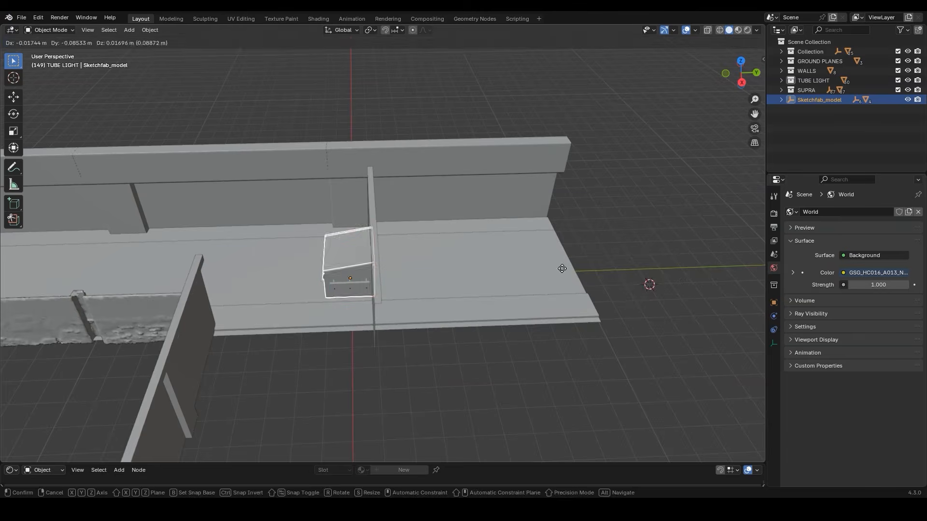
key("y")
Snap the 3D cursor to the selected dumpster and add a cube empty there
key("shift+s")
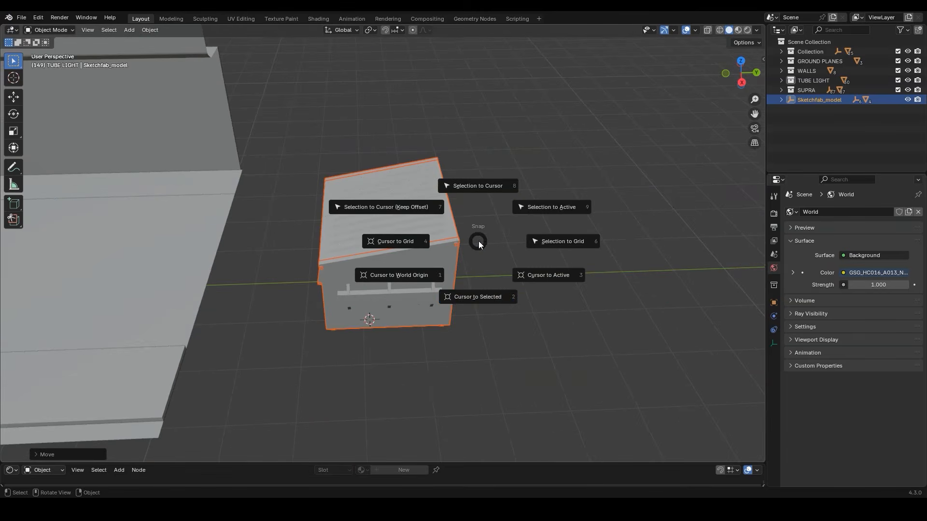
left_click(482, 292)
middle_click_drag(437, 272, 442, 256)
key("shift+a")
mouse_move(443, 256)
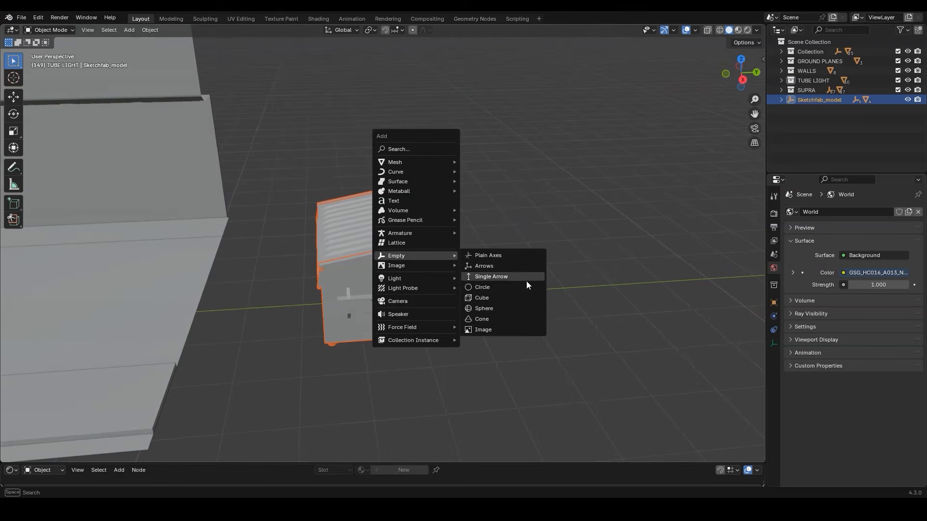
left_click(495, 298)
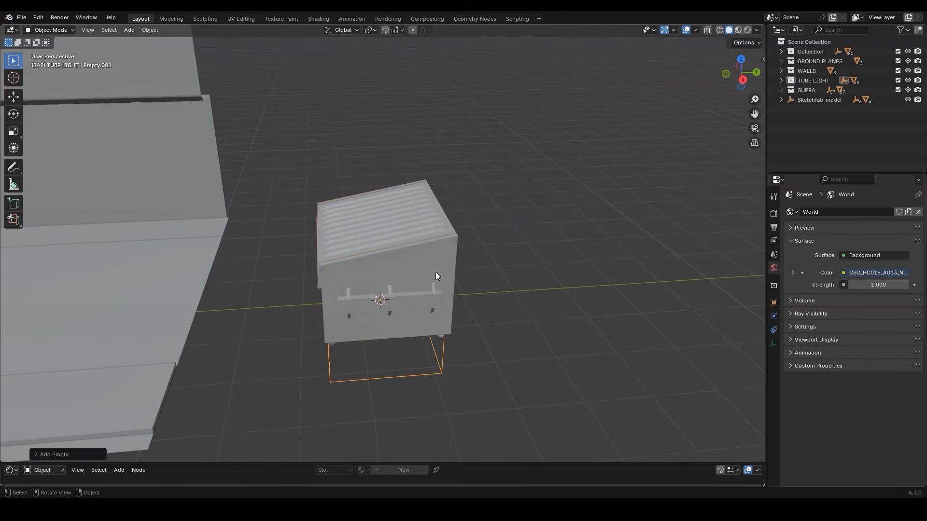
Raise the dumpster's cube empty along Z and scale it along X so it encloses the dumpster
middle_click_drag(446, 276, 435, 302)
key("g")
key("z")
left_click(328, 234)
middle_click_drag(334, 234, 424, 242)
key("s")
key("x")
left_click(488, 242)
Select all dumpster parts together with the cube empty and parent them to the empty
middle_click_drag(489, 242, 411, 210)
left_click_drag(465, 203, 321, 320)
key("ctrl+p")
left_click(343, 221)
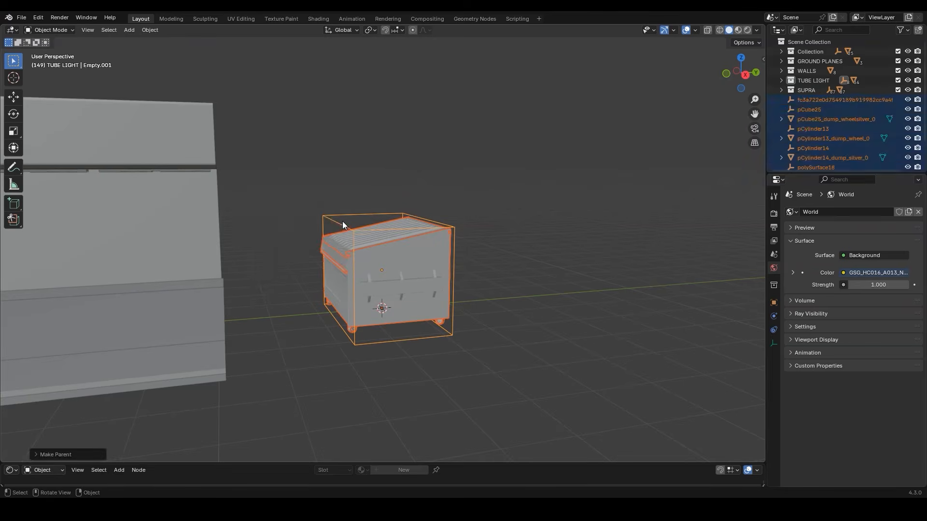
Move the dumpster parts and their empty into a new collection named TRASH CAN
middle_click_drag(342, 221, 277, 314)
key("m")
left_click(278, 315)
type("TRASH CAN")
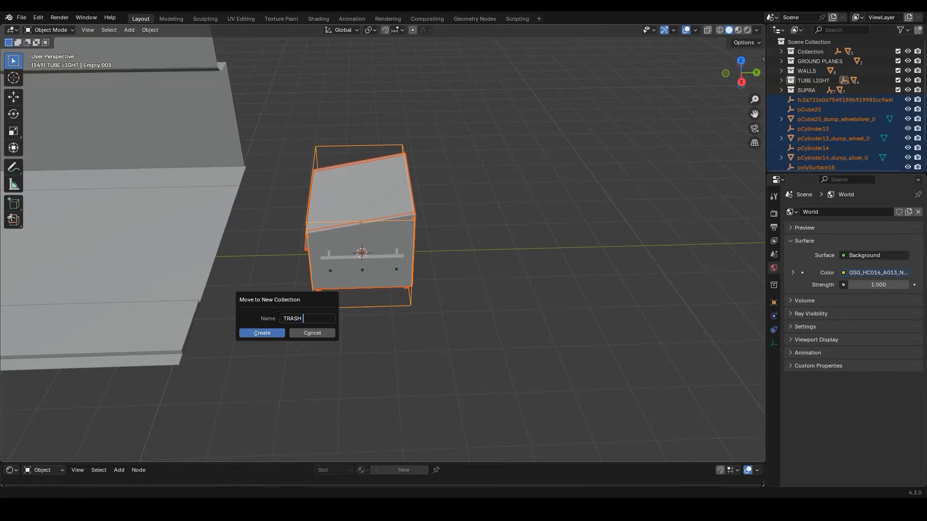
key("Return")
Position the dumpster at the street's edge ahead of the car, rotating it and shifting it along X beside the graffiti wall
key("KP_7")
middle_click_drag(402, 427, 392, 363, "shift")
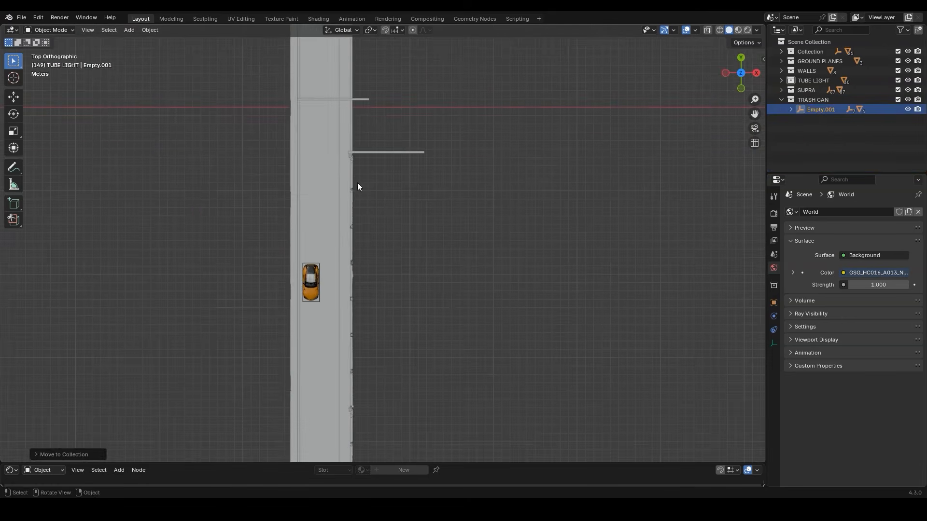
key("g")
left_click(359, 106)
key("r")
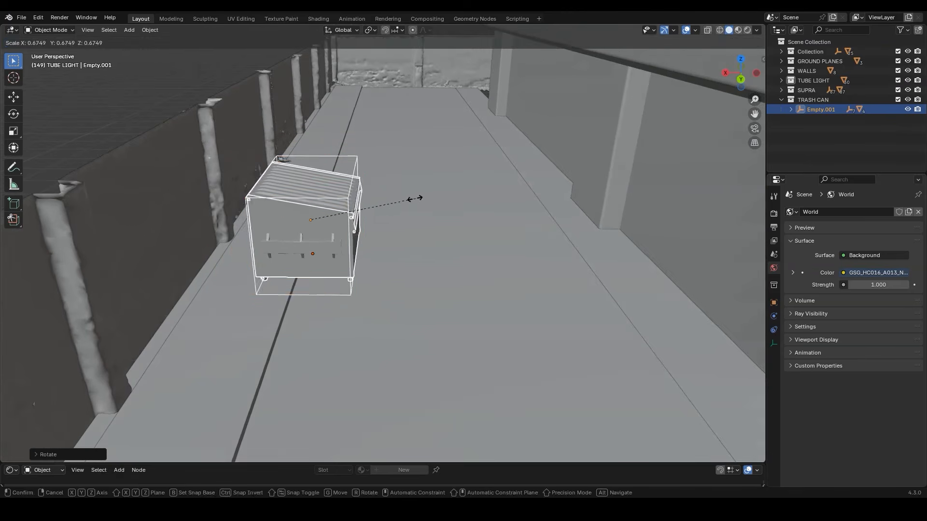
left_click(413, 198)
key("g")
key("x")
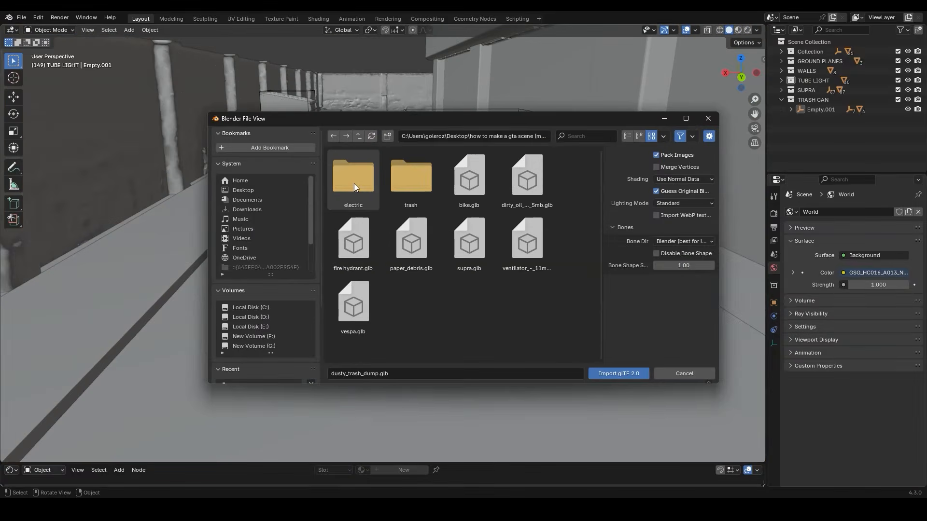
Import electrical_powerline_pole_free_asset.glb from the electric folder as glTF 2.0
double_click(354, 184)
left_click(469, 178)
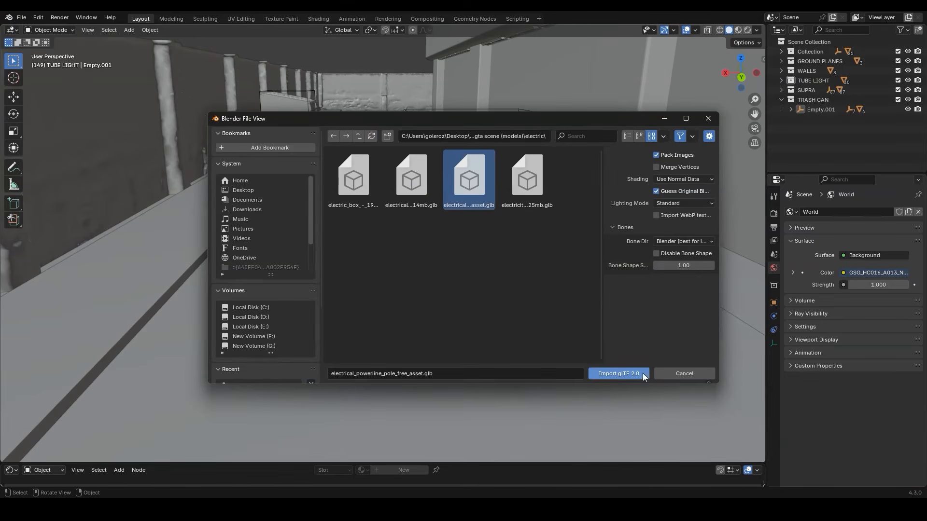
left_click(619, 373)
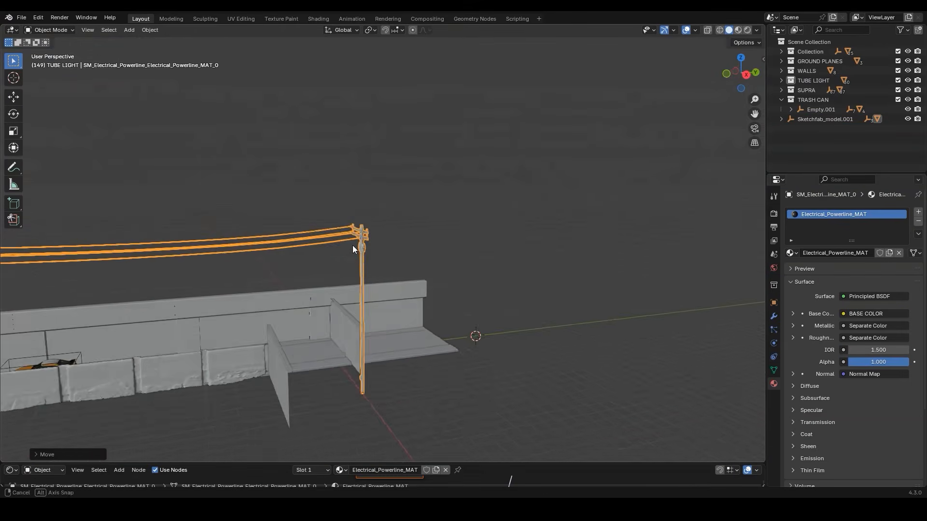
Move the power pole along Y outside the graffiti wall and duplicate it along Y
key("g")
key("y")
left_click(474, 245)
key("shift+d")
key("y")
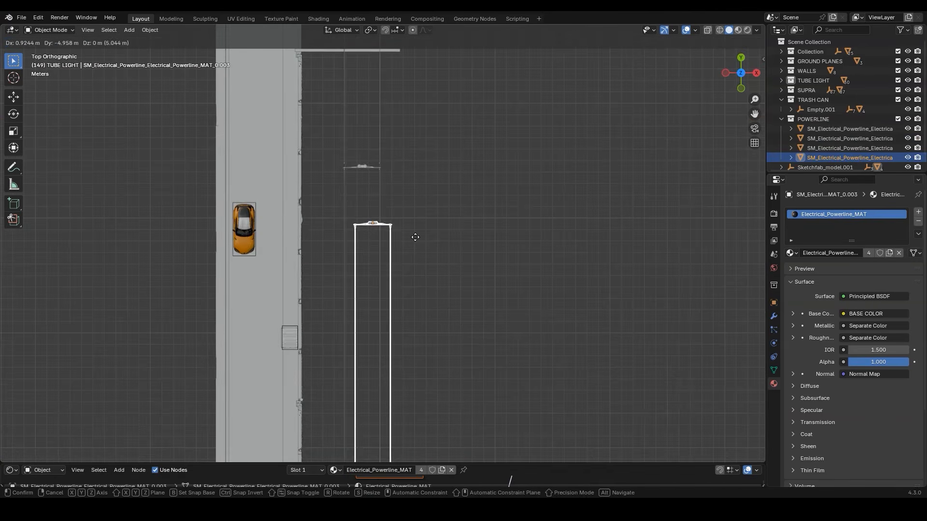
Add further power pole copies in the row behind the graffiti wall, adjusting their placement along Z and Y
key("shift+d")
key("z")
left_click(438, 175)
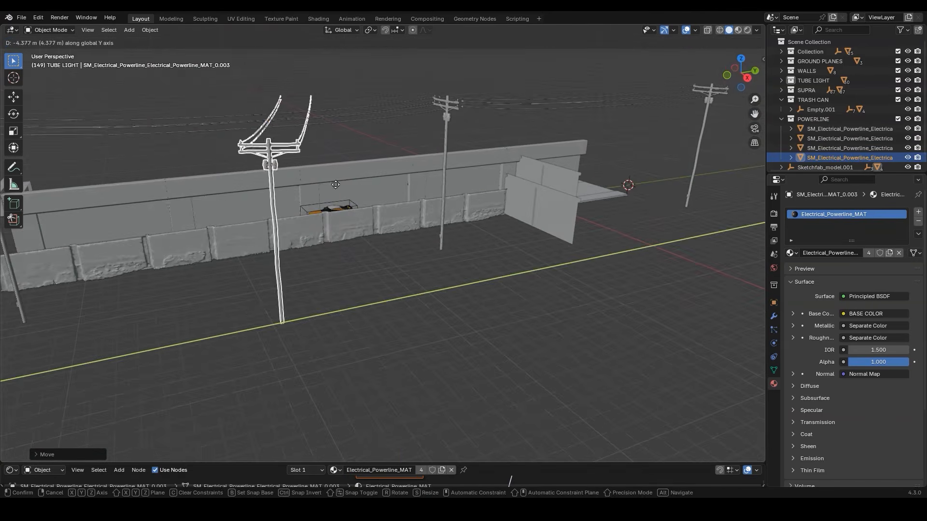
key("shift+d")
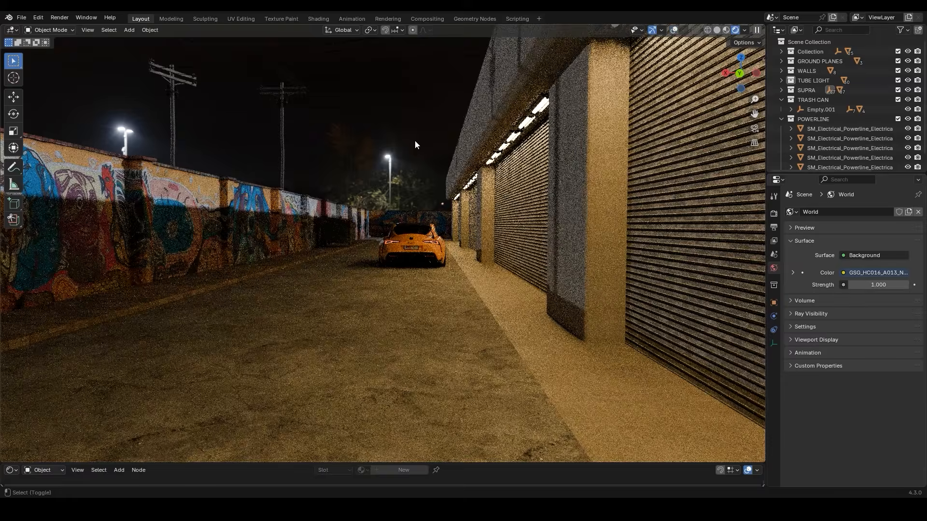
Check the power poles and the car in the rendered street view and save the file
middle_click_drag(286, 103, 315, 129, "ctrl")
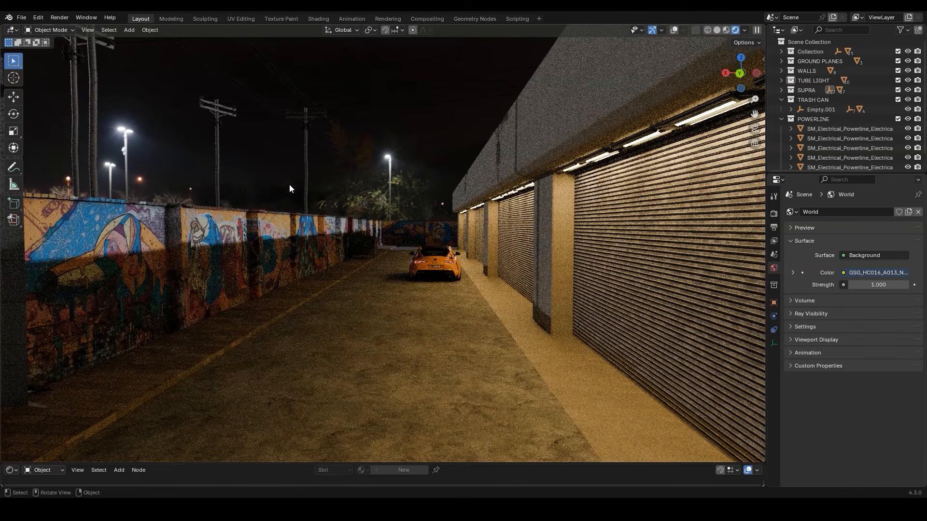
middle_click_drag(262, 202, 483, 257)
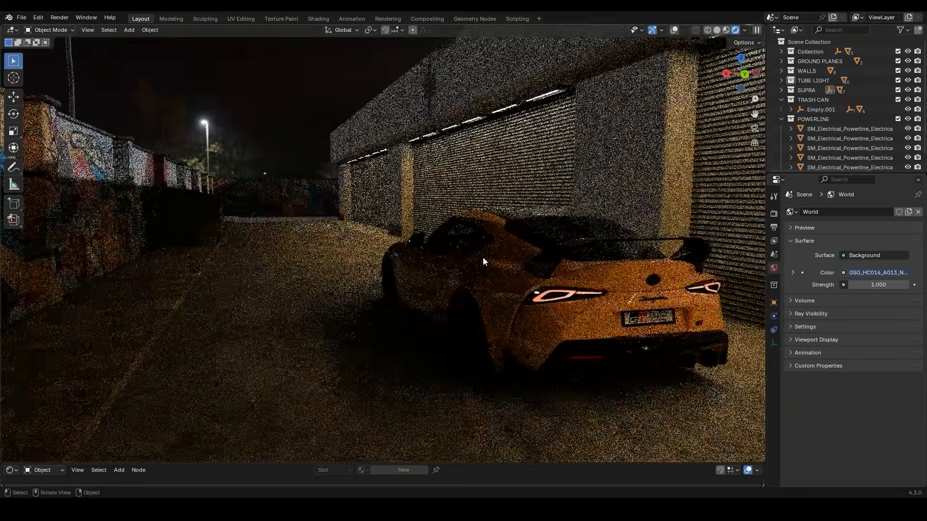
key("ctrl+s")
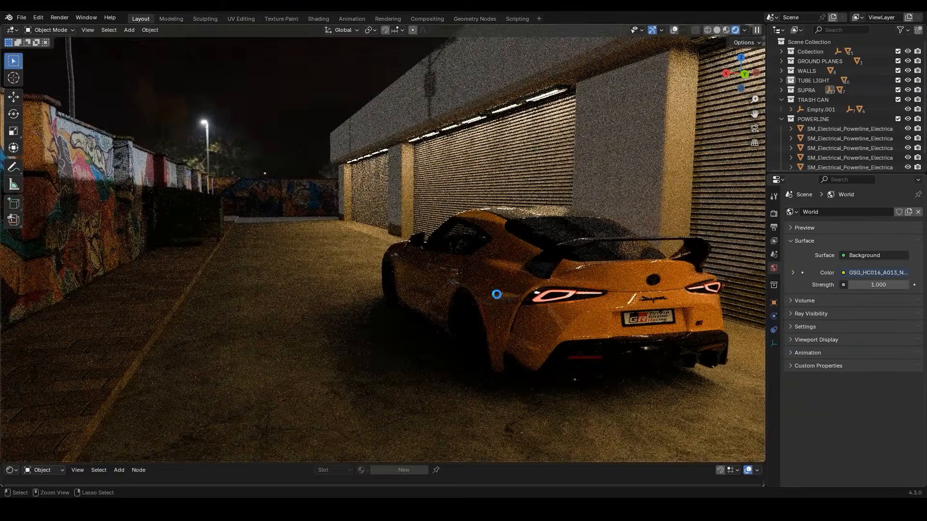